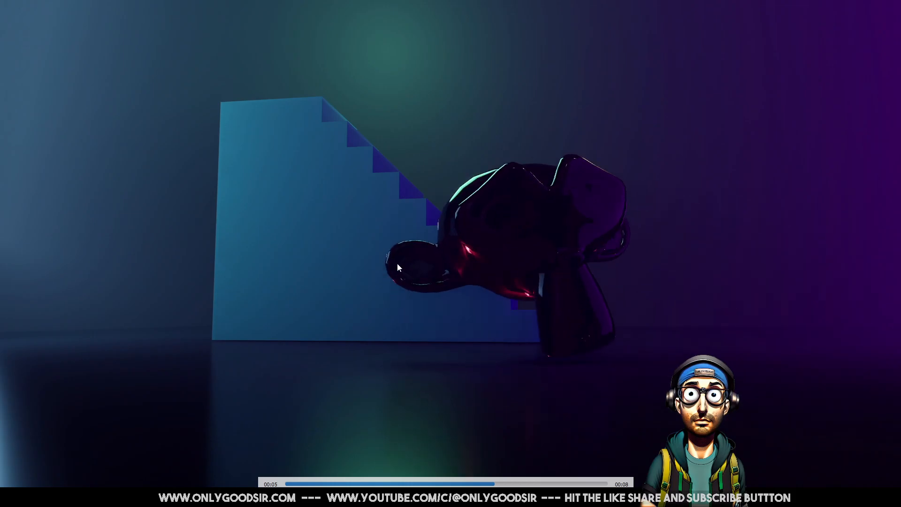
# Leave full screen, close the softbodies_example.mov video and return to the Blender scene
pyautogui.doubleClick(377, 240)
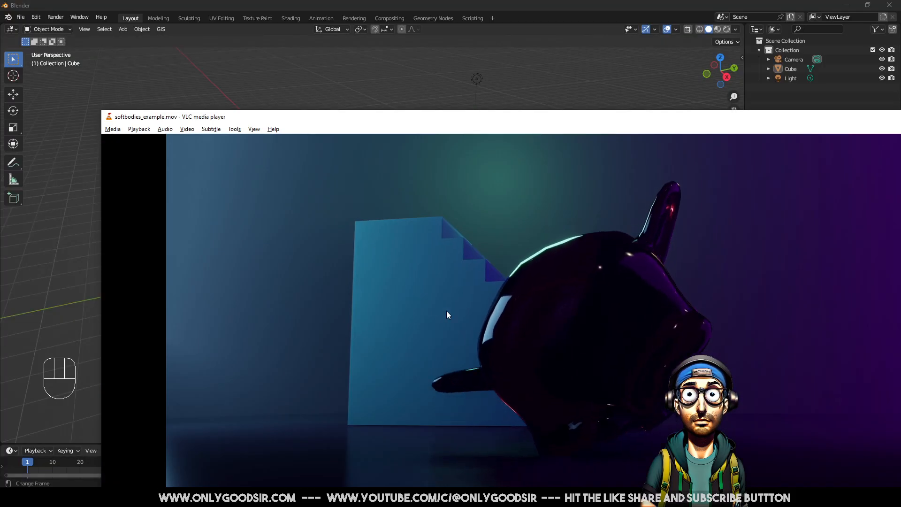
pyautogui.moveTo(497, 120); pyautogui.dragTo(310, 122)
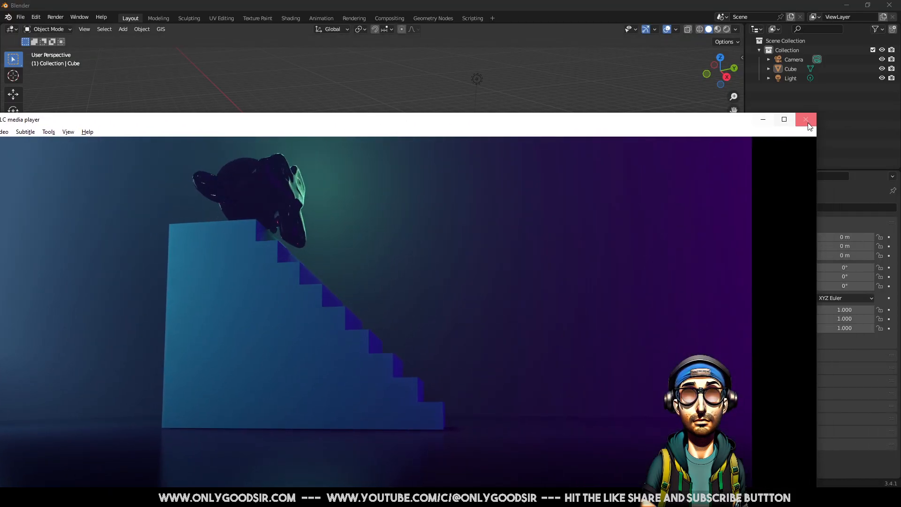
pyautogui.click(807, 123)
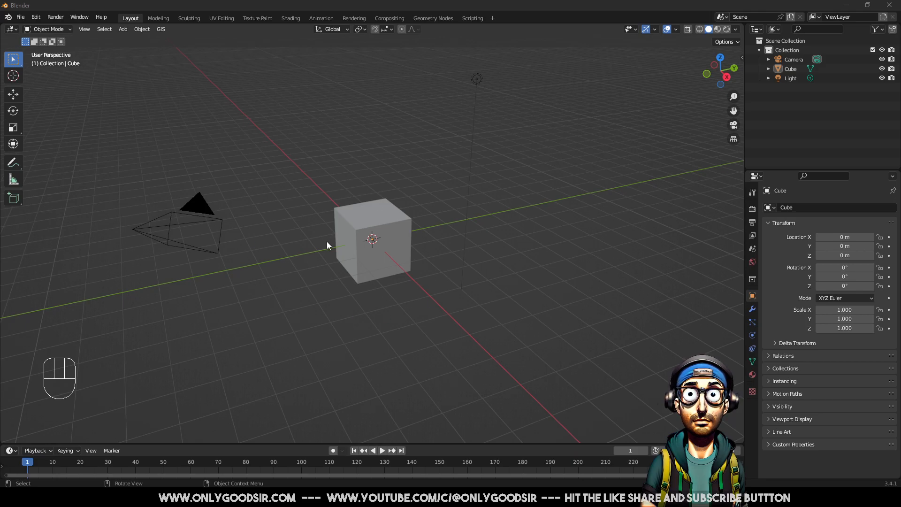
# Delete the camera and the light from the default scene, keeping only the cube
pyautogui.moveTo(415, 311)
pyautogui.mouseDown(button='middle')
pyautogui.moveTo(381, 315)
pyautogui.moveTo(404, 322)
pyautogui.moveTo(406, 311)
pyautogui.mouseUp(button='middle')
pyautogui.scroll(-1, 272, 282)
pyautogui.click(261, 217)
pyautogui.click(201, 147)
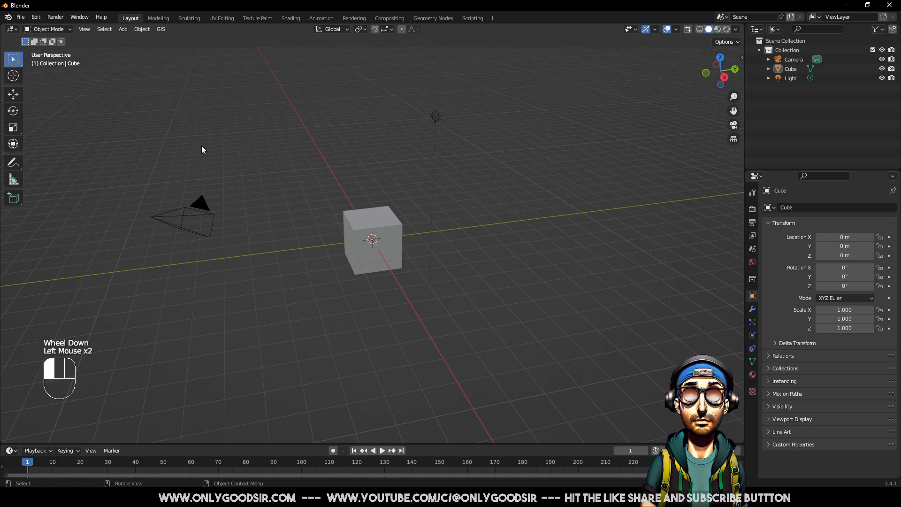
pyautogui.click(210, 212)
pyautogui.keyDown('shift'); pyautogui.click(434, 118); pyautogui.keyUp('shift')
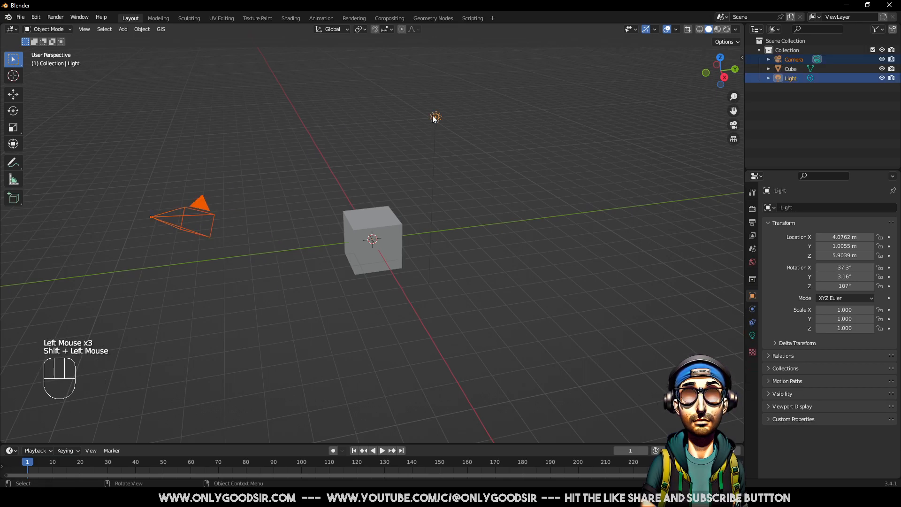
pyautogui.press('Delete')
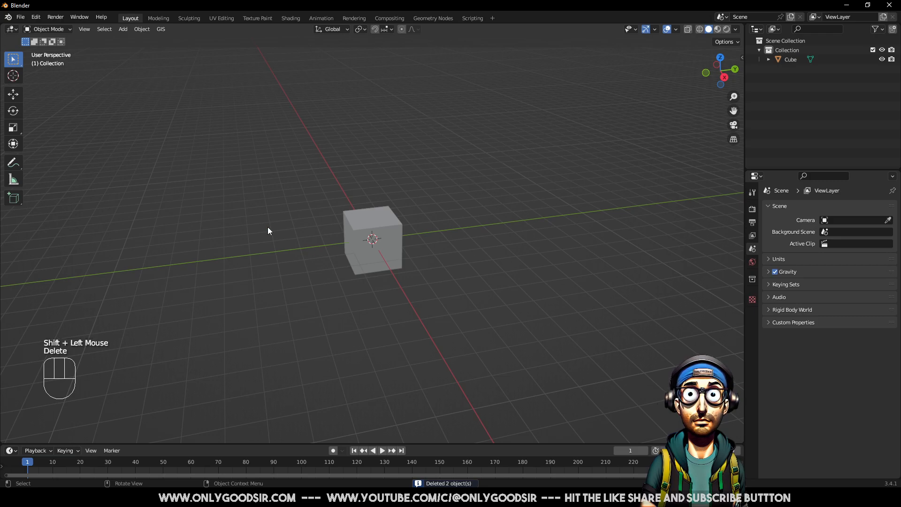
# Rename the cube object as Steps
pyautogui.click(386, 233)
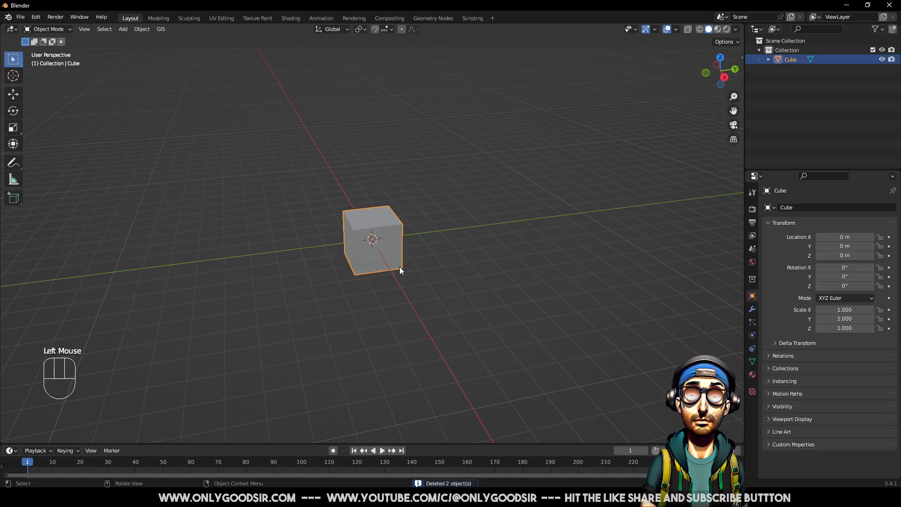
pyautogui.doubleClick(789, 59)
pyautogui.click(797, 85)
pyautogui.click(793, 60)
pyautogui.click(793, 61)
pyautogui.write('Steps')
pyautogui.press('Return')
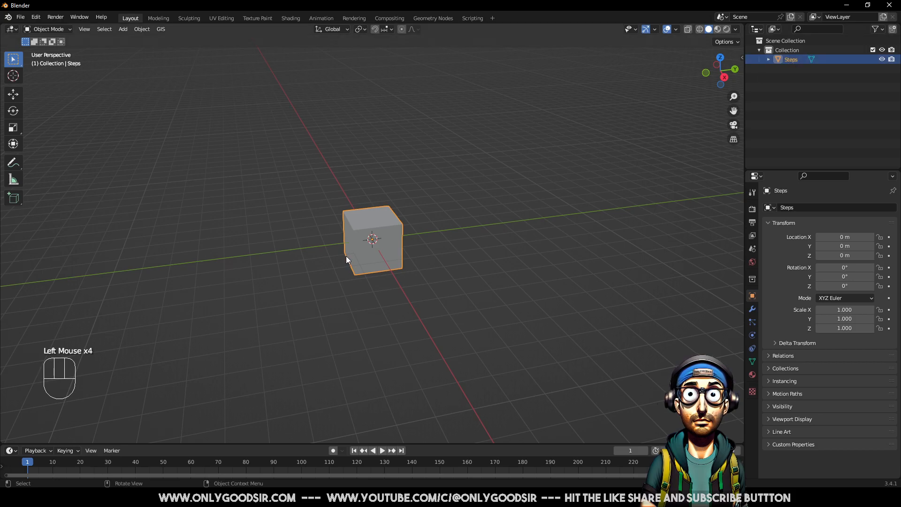
# Move the cube up 1 m along the Z axis, working in the right orthographic view
pyautogui.moveTo(419, 266); pyautogui.dragTo(694, 110, button='middle')
pyautogui.click(716, 77)
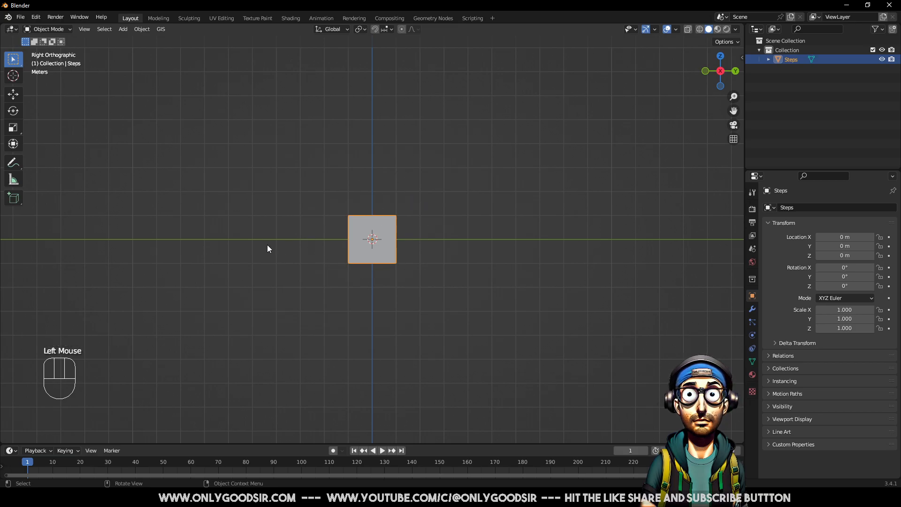
pyautogui.click(13, 94)
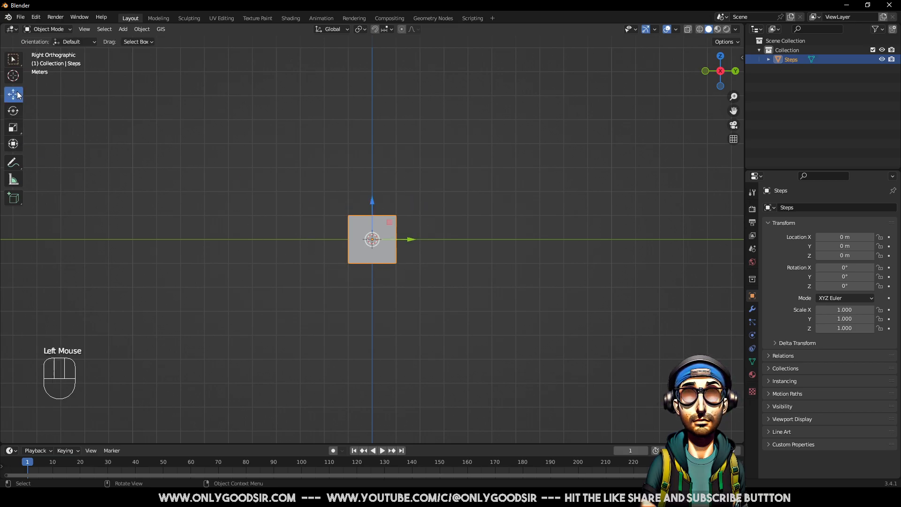
pyautogui.keyDown('ctrl'); pyautogui.moveTo(373, 204); pyautogui.dragTo(378, 171); pyautogui.keyUp('ctrl')
# Enter Edit Mode with face selection and raise the cube's top face along Z into a tall block
pyautogui.moveTo(426, 224); pyautogui.dragTo(395, 246, button='middle')
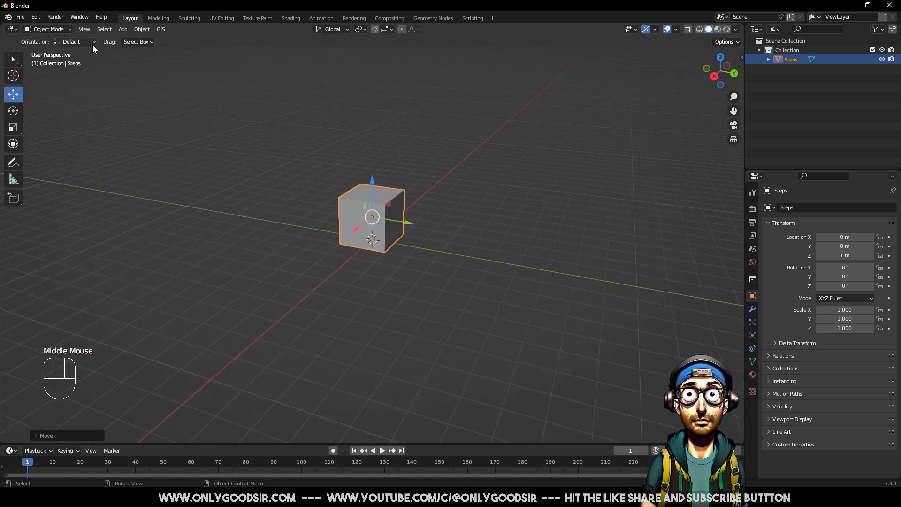
pyautogui.click(63, 29)
pyautogui.click(47, 48)
pyautogui.moveTo(322, 185); pyautogui.dragTo(282, 188, button='middle')
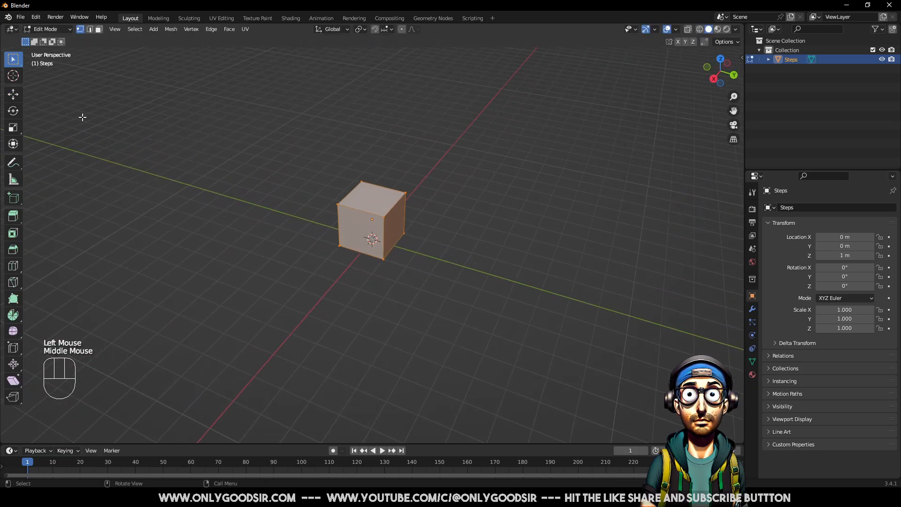
pyautogui.click(100, 31)
pyautogui.click(376, 198)
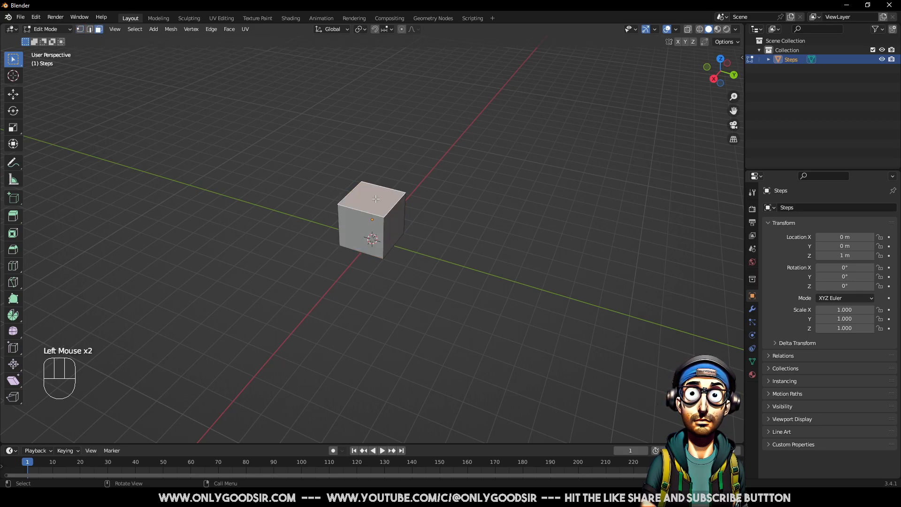
pyautogui.click(14, 97)
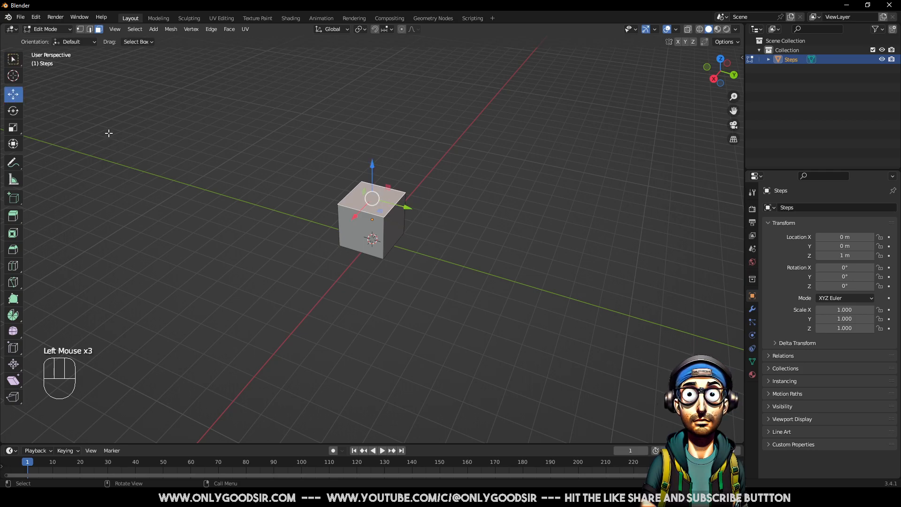
pyautogui.moveTo(372, 165); pyautogui.dragTo(373, 68)
pyautogui.click(715, 80)
pyautogui.moveTo(344, 117); pyautogui.dragTo(395, 184, button='middle')
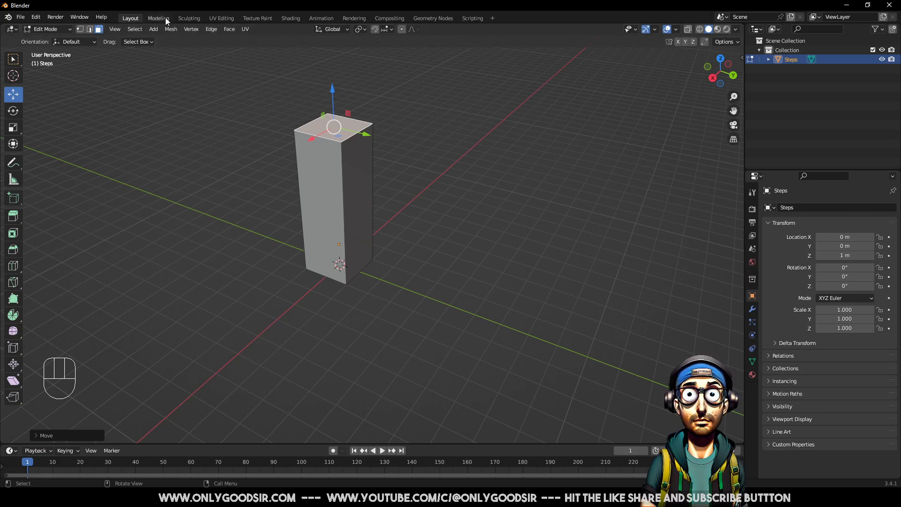
pyautogui.click(151, 29)
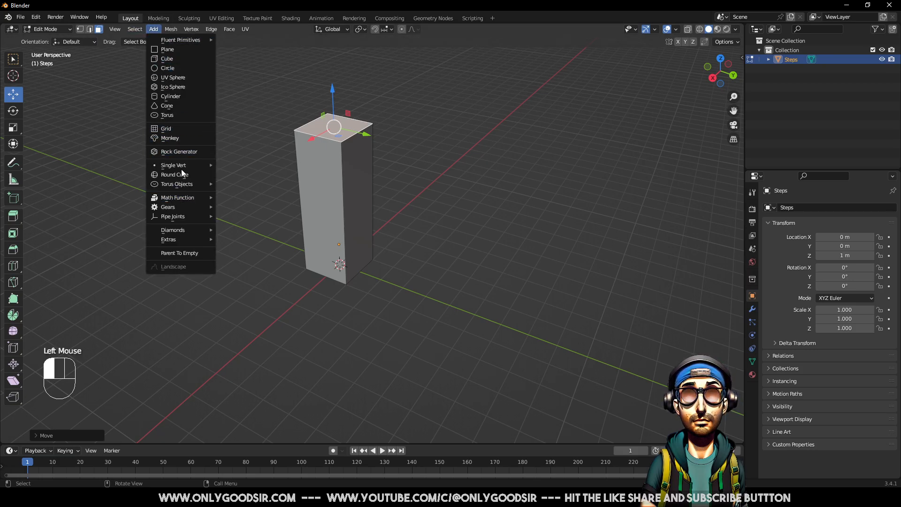
pyautogui.moveTo(175, 166)
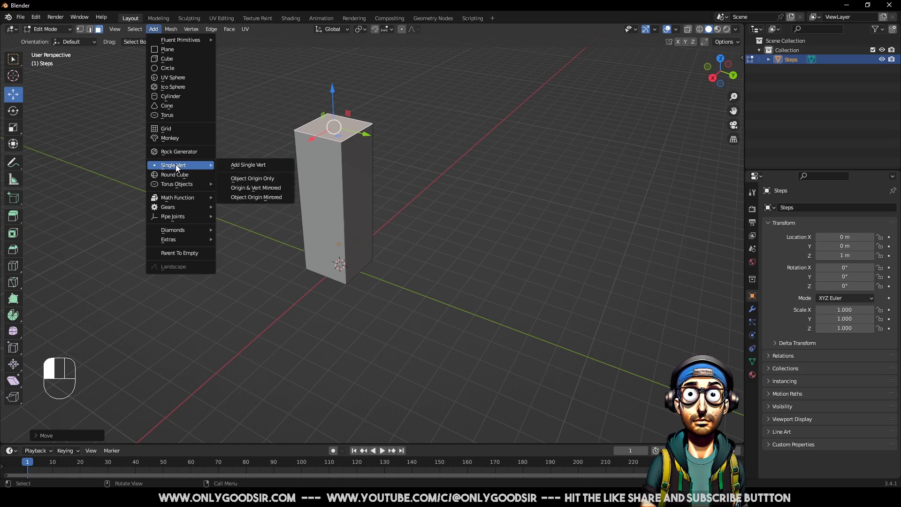
pyautogui.moveTo(194, 43)
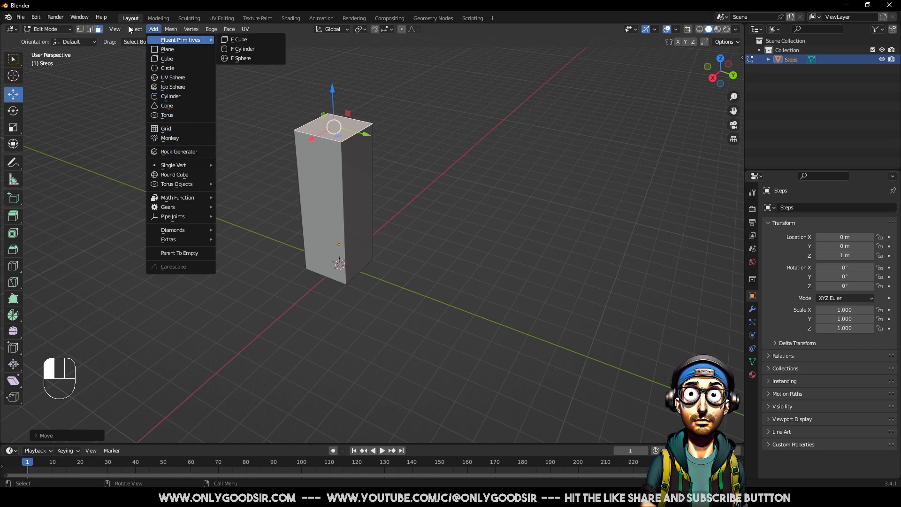
pyautogui.moveTo(116, 27)
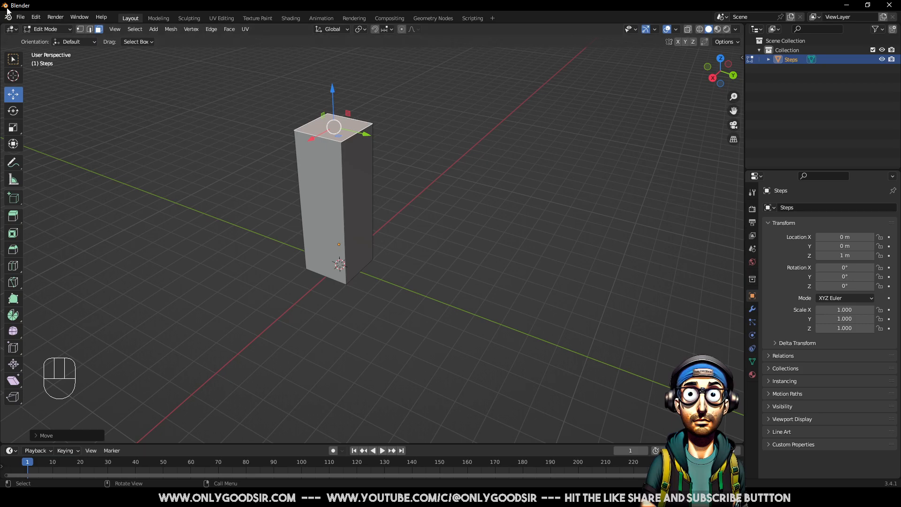
pyautogui.click(113, 33)
pyautogui.moveTo(155, 134)
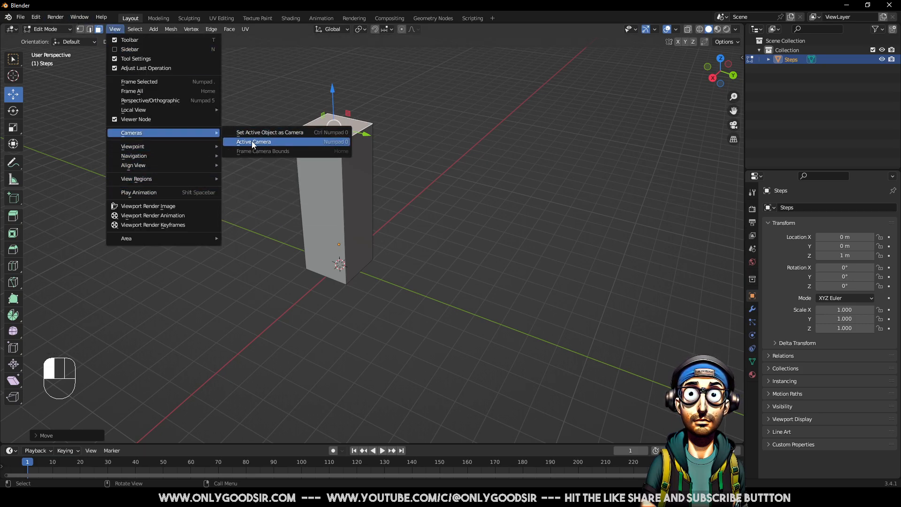
pyautogui.click(346, 142)
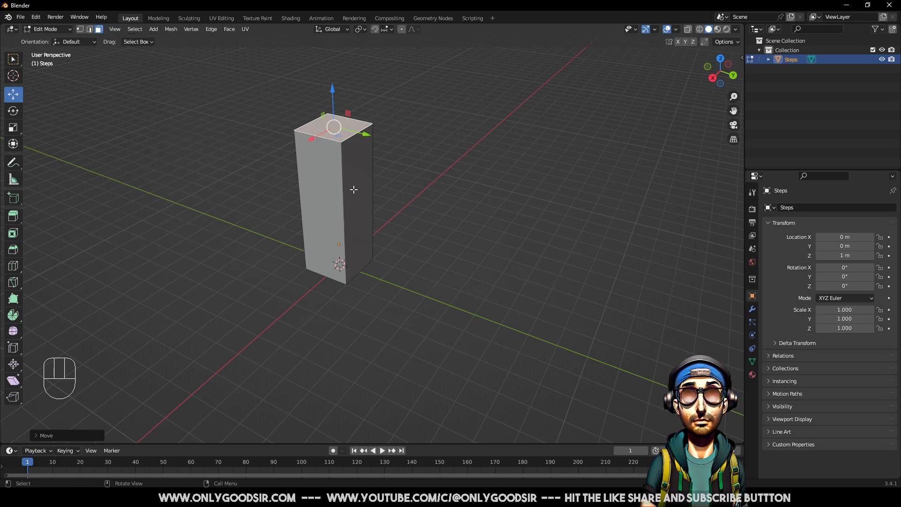
# Move the block's positive-Y side face outward along Y to form a wide slab
pyautogui.click(368, 179)
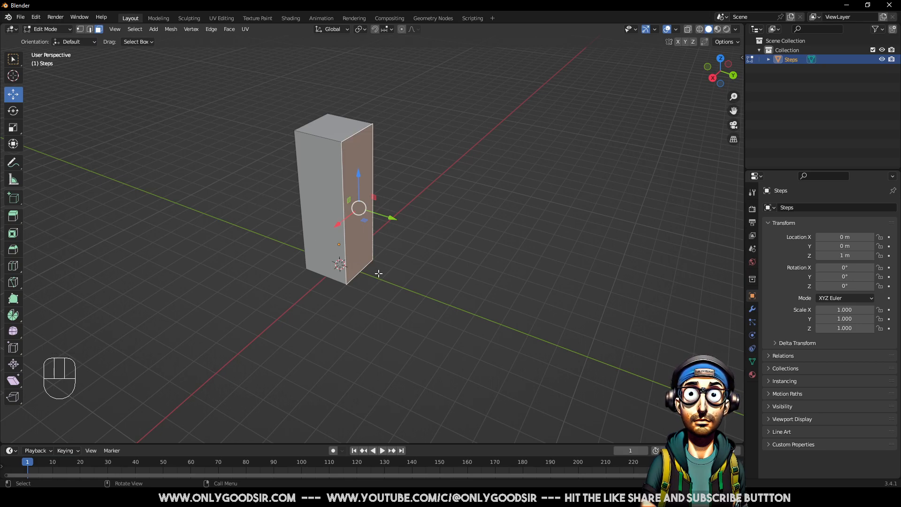
pyautogui.moveTo(393, 219); pyautogui.dragTo(484, 252)
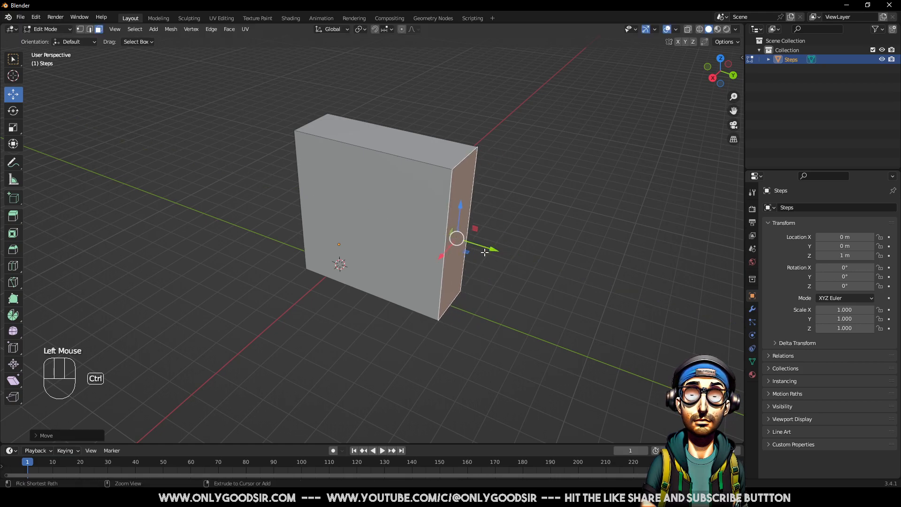
# Switch to edge selection and select the upper edge of the slab's positive-Y side
pyautogui.moveTo(483, 252); pyautogui.dragTo(480, 210, button='middle')
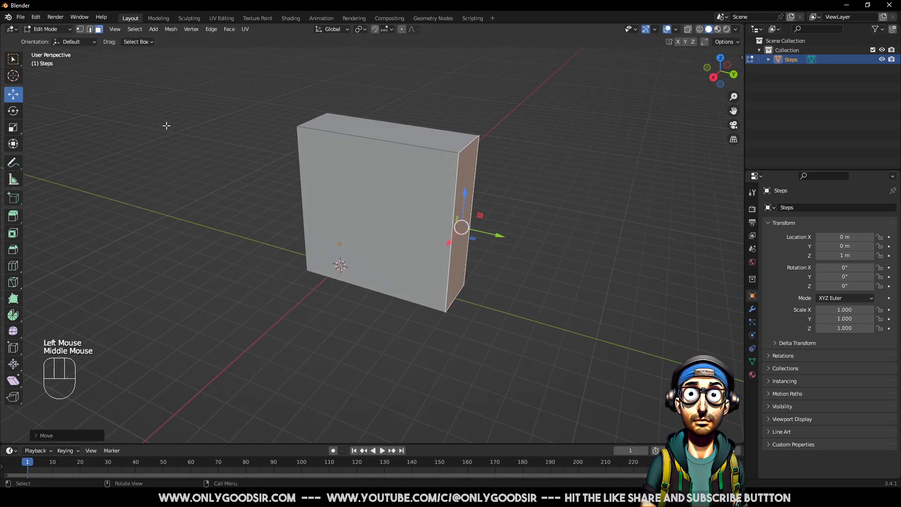
pyautogui.click(91, 29)
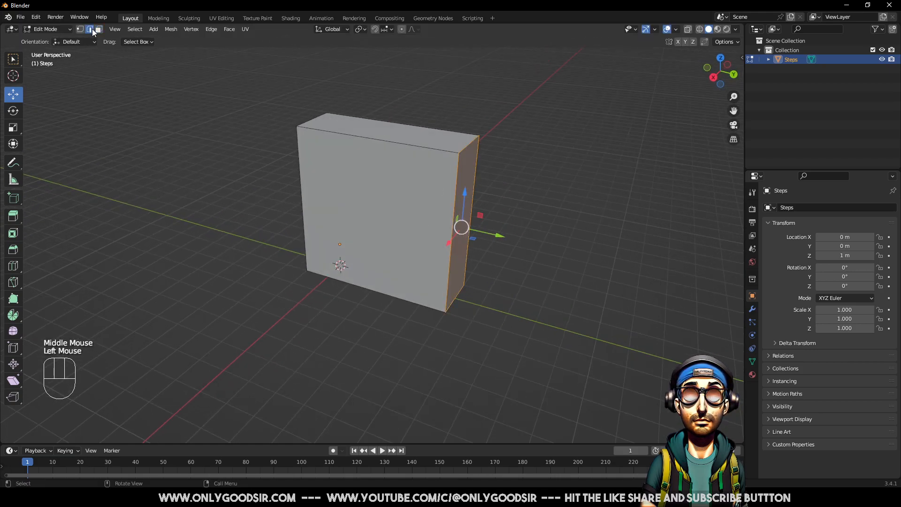
pyautogui.click(461, 151)
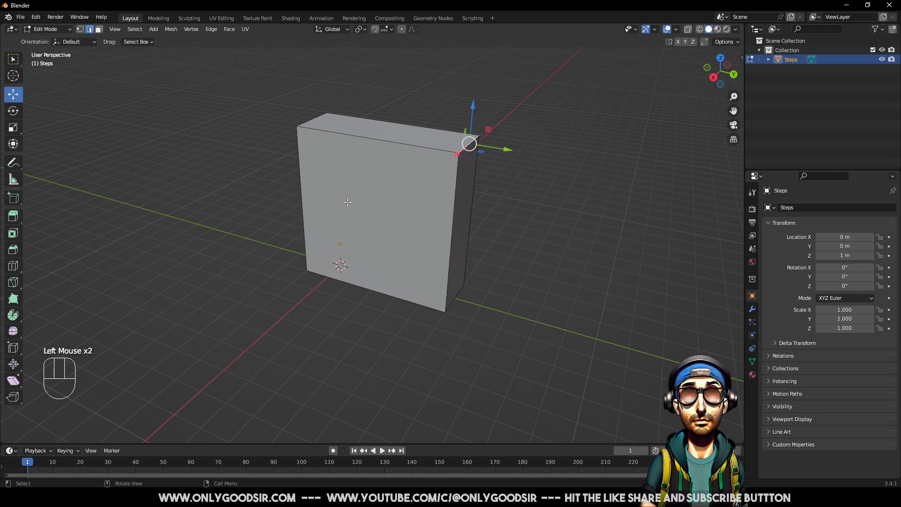
pyautogui.rightClick(464, 148)
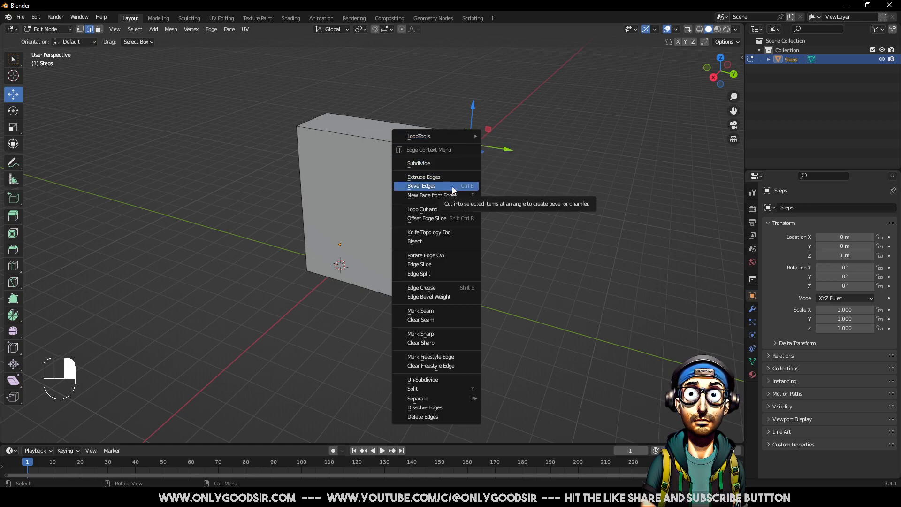
pyautogui.click(452, 187)
pyautogui.click(471, 146)
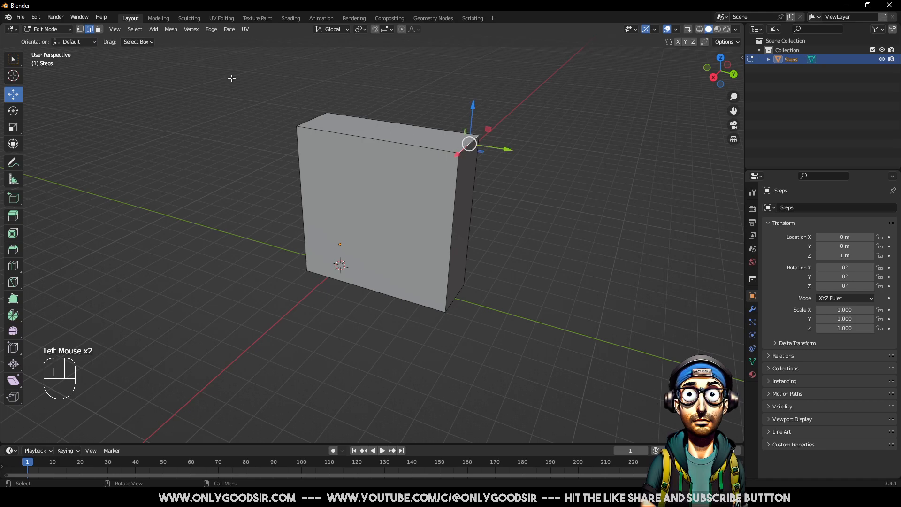
# Bevel the selected upper edge by about 5.22 m into a single long slope
pyautogui.rightClick(465, 150)
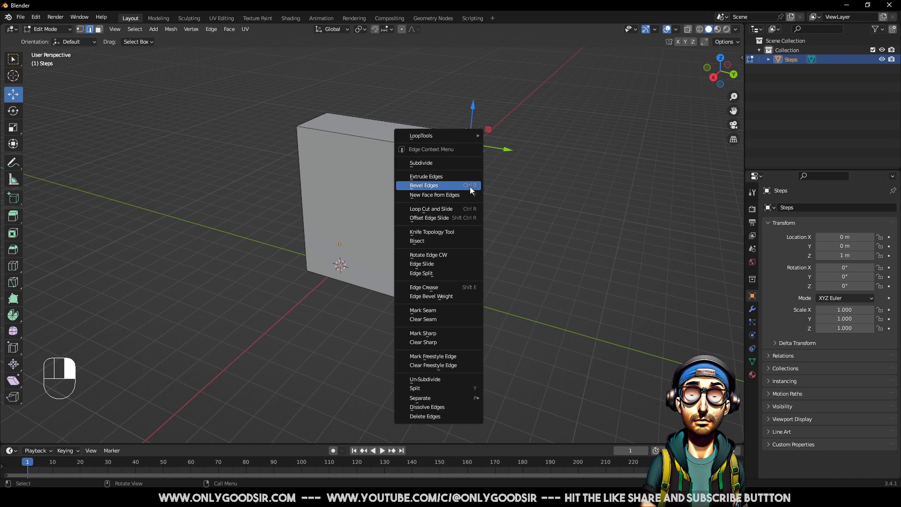
pyautogui.click(424, 185)
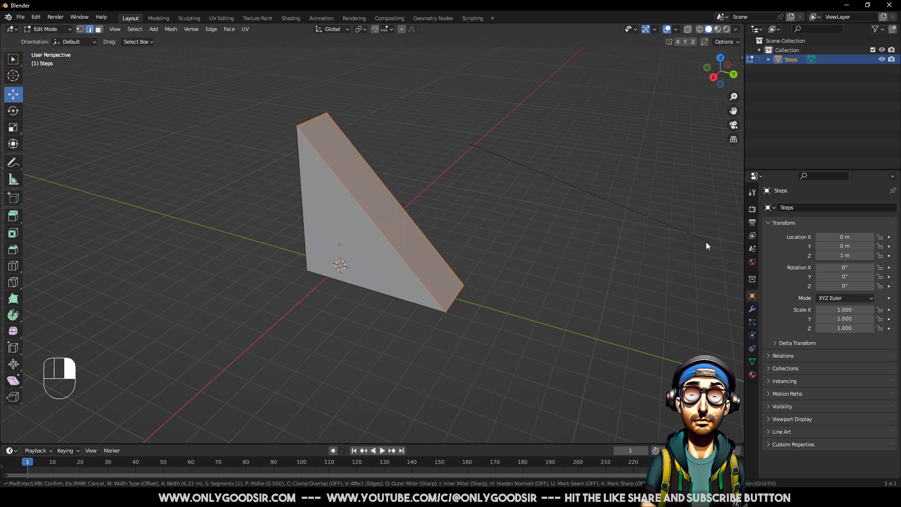
pyautogui.click(677, 238)
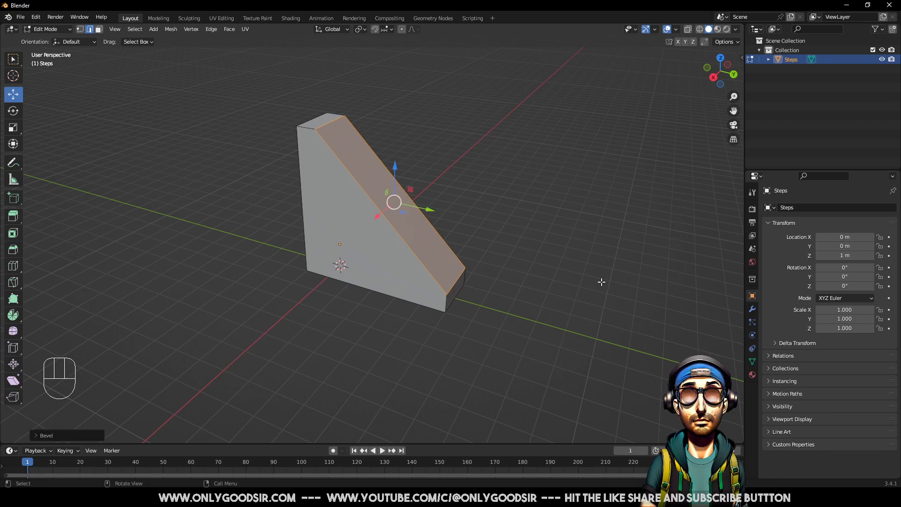
# Set the bevel's profile type to Custom and apply the Steps preset
pyautogui.click(38, 434)
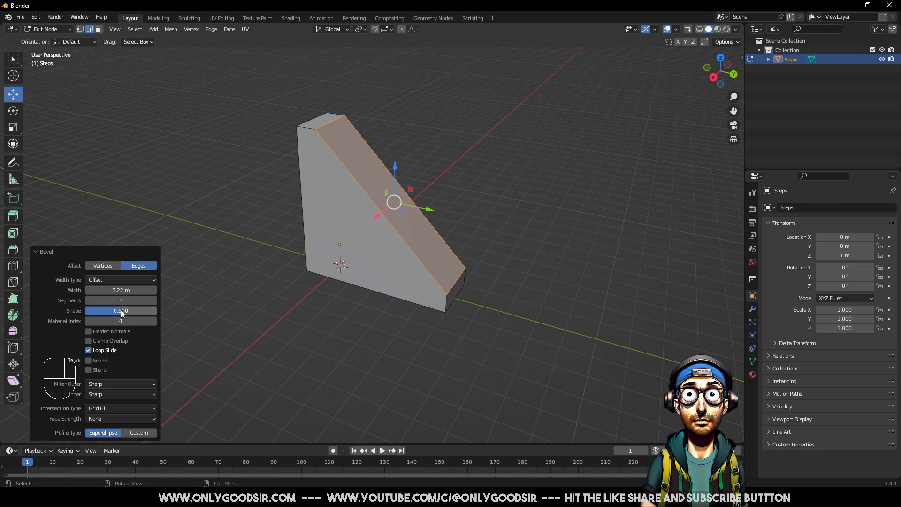
pyautogui.click(139, 433)
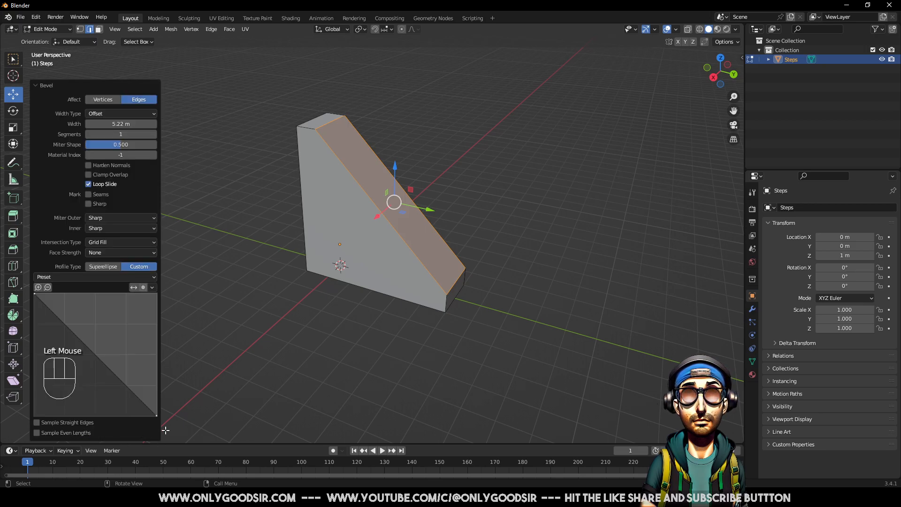
pyautogui.click(71, 278)
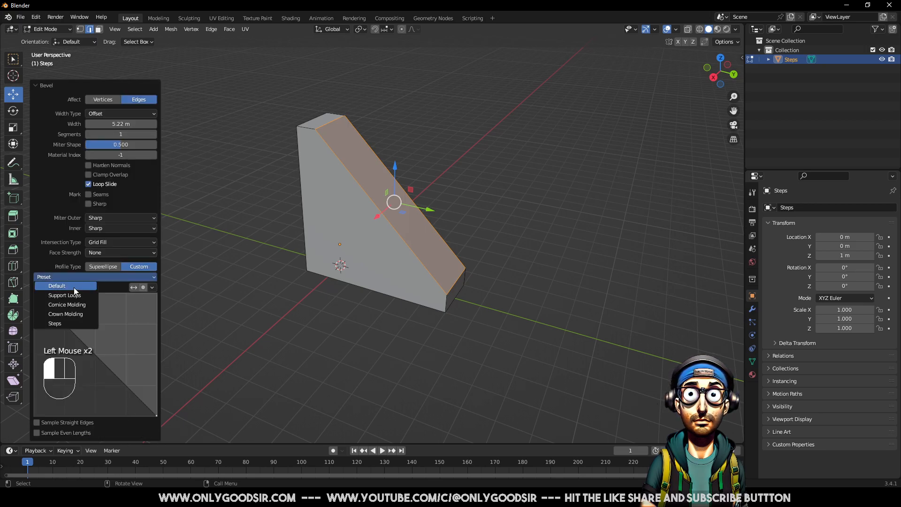
pyautogui.click(60, 325)
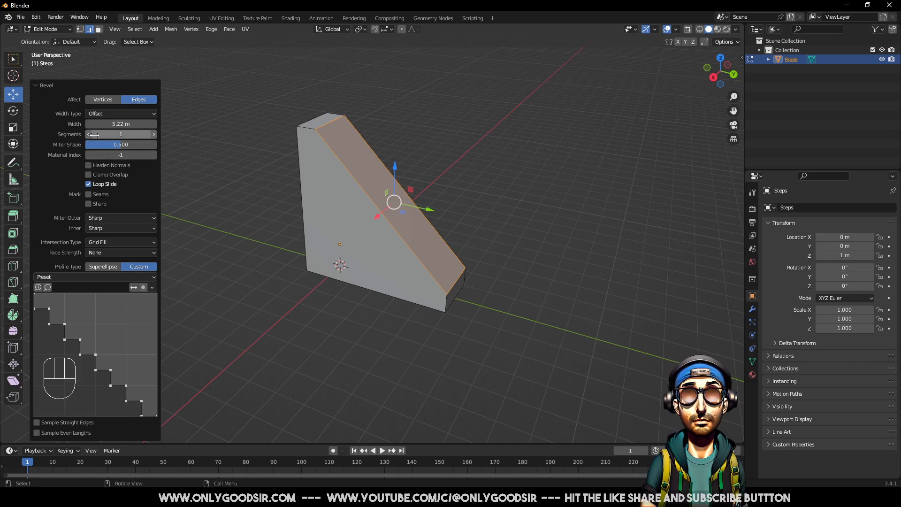
# Raise the bevel's segment count to 16 so the custom steps profile forms the full flight of stairs
pyautogui.click(154, 134)
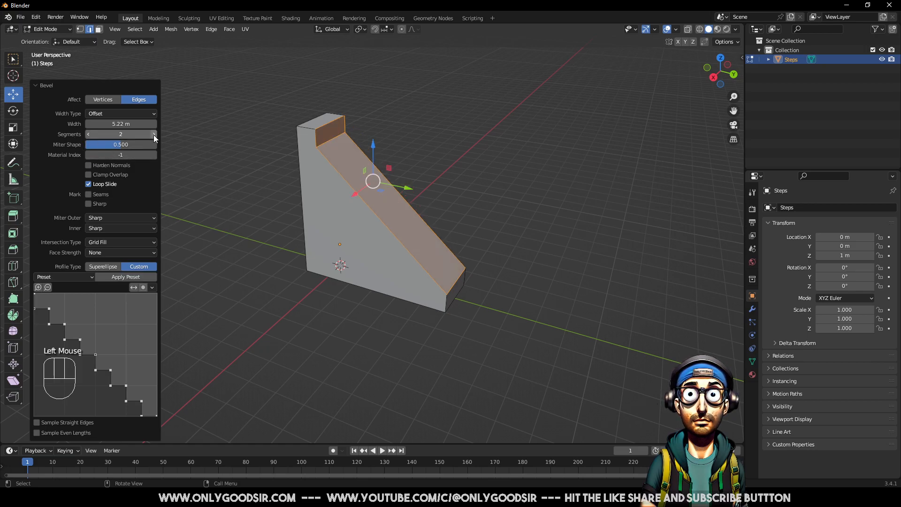
pyautogui.click(154, 134)
pyautogui.click(154, 135)
pyautogui.click(154, 134)
pyautogui.click(154, 134)
pyautogui.click(153, 135)
pyautogui.click(154, 134)
pyautogui.click(154, 134)
pyautogui.click(154, 135)
pyautogui.click(154, 134)
pyautogui.click(153, 134)
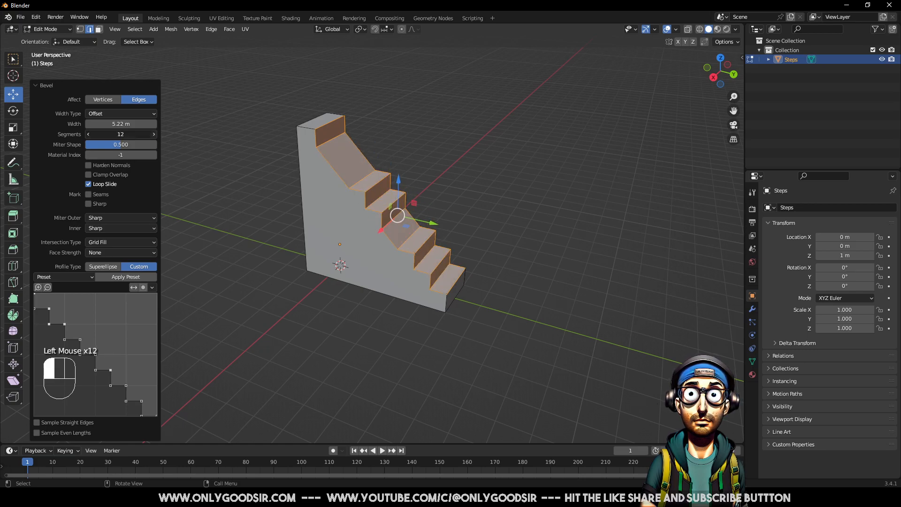
pyautogui.click(153, 134)
pyautogui.click(154, 134)
pyautogui.click(154, 134)
pyautogui.click(154, 134)
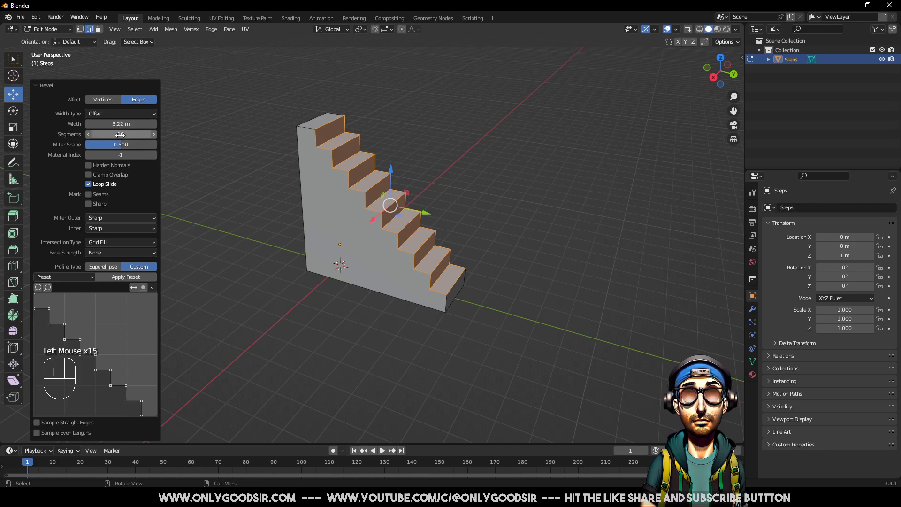
# Adjust the bevel's width to 5.26 m and return its segment count to 16
pyautogui.moveTo(121, 124); pyautogui.dragTo(144, 134)
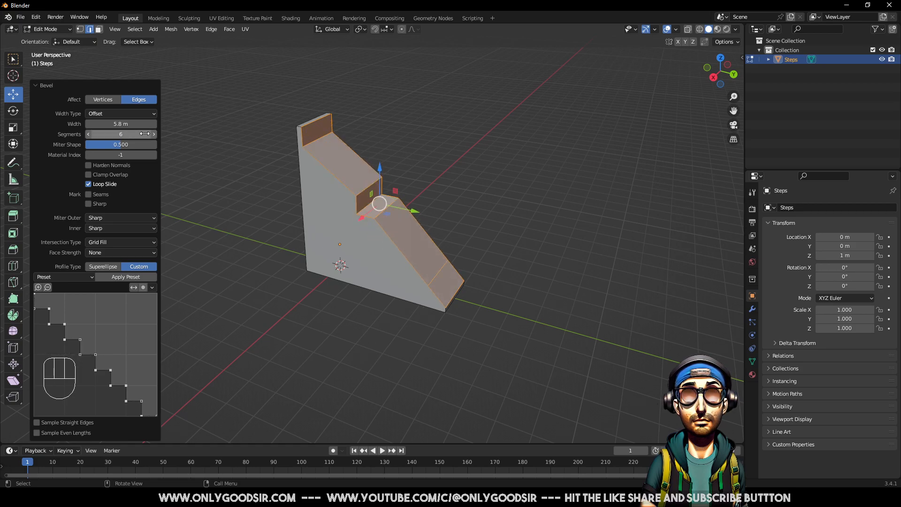
pyautogui.click(155, 134)
pyautogui.click(154, 135)
pyautogui.click(154, 134)
pyautogui.click(155, 134)
pyautogui.click(155, 135)
pyautogui.click(154, 134)
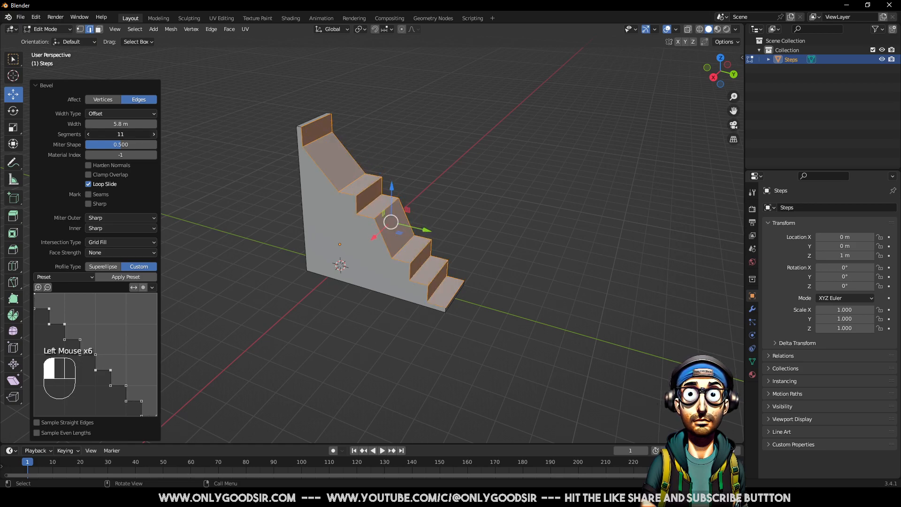
pyautogui.click(155, 134)
pyautogui.click(154, 134)
pyautogui.click(155, 135)
pyautogui.click(155, 134)
pyautogui.click(155, 134)
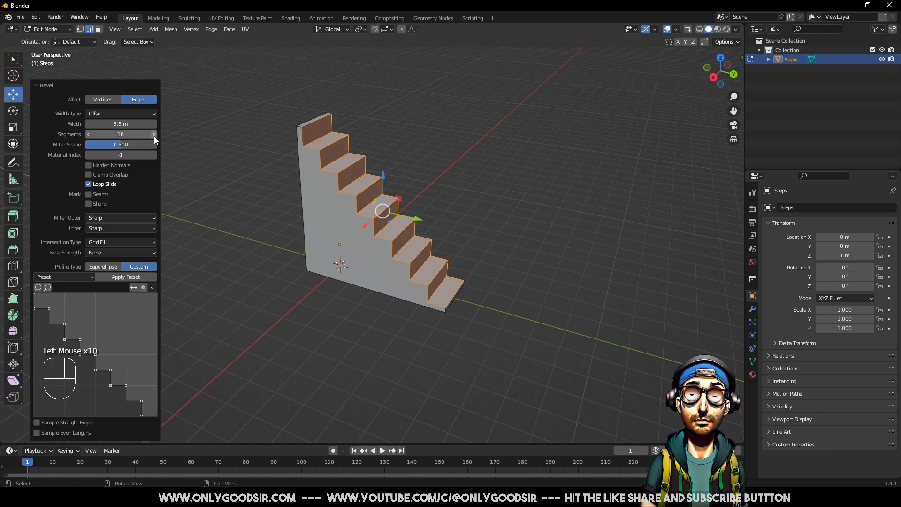
pyautogui.moveTo(141, 123)
pyautogui.mouseDown()
pyautogui.moveTo(112, 124)
pyautogui.moveTo(126, 123)
pyautogui.mouseUp()
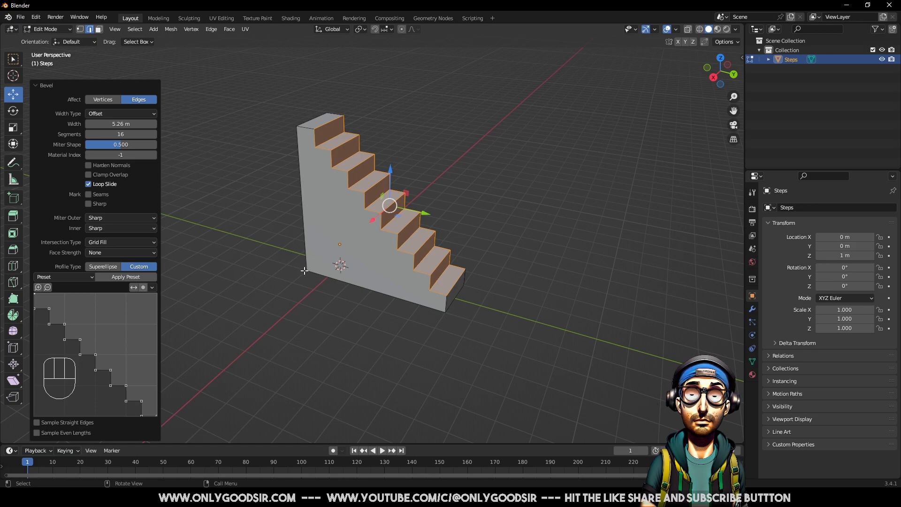
# Return to Object Mode and widen the staircase along X to a scale of about 1.535
pyautogui.press('Tab')
pyautogui.moveTo(385, 289); pyautogui.dragTo(353, 229, button='middle')
pyautogui.click(353, 236)
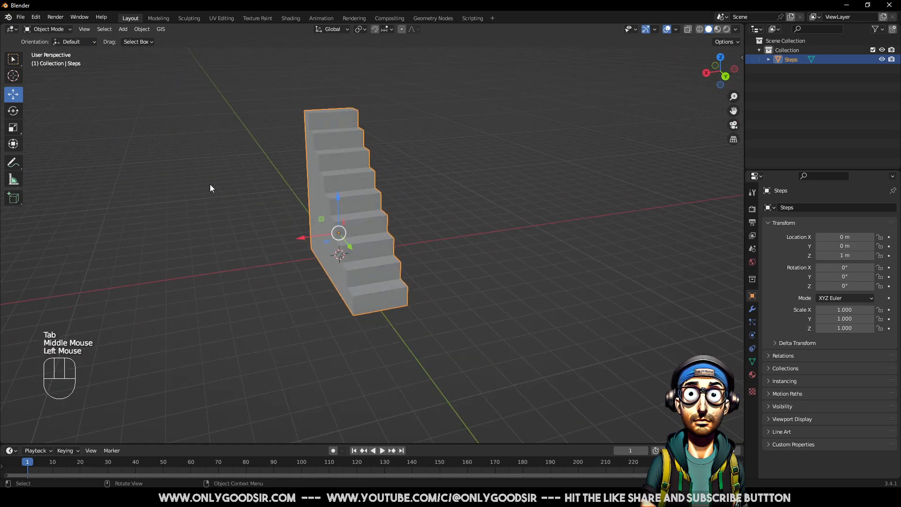
pyautogui.click(17, 126)
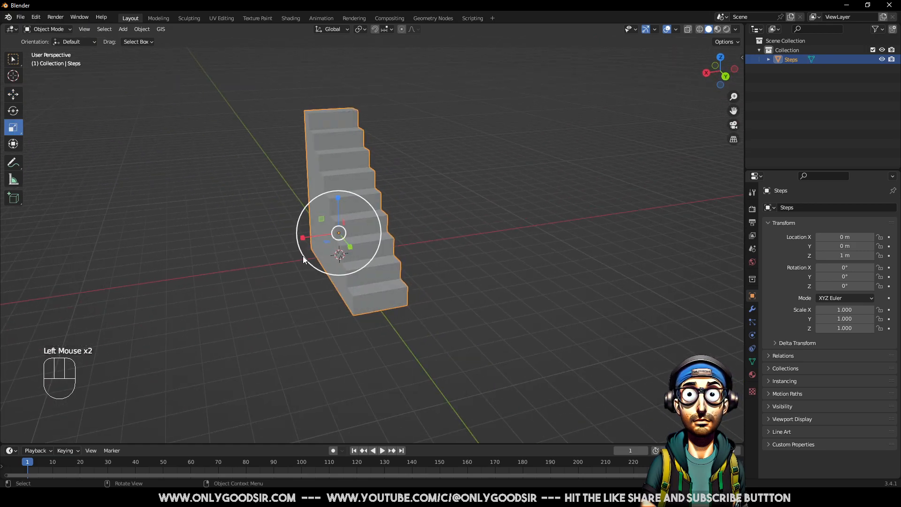
pyautogui.moveTo(303, 238)
pyautogui.mouseDown()
pyautogui.moveTo(280, 238)
pyautogui.moveTo(297, 239)
pyautogui.mouseUp()
pyautogui.moveTo(365, 204); pyautogui.dragTo(358, 234, button='middle')
pyautogui.click(35, 369)
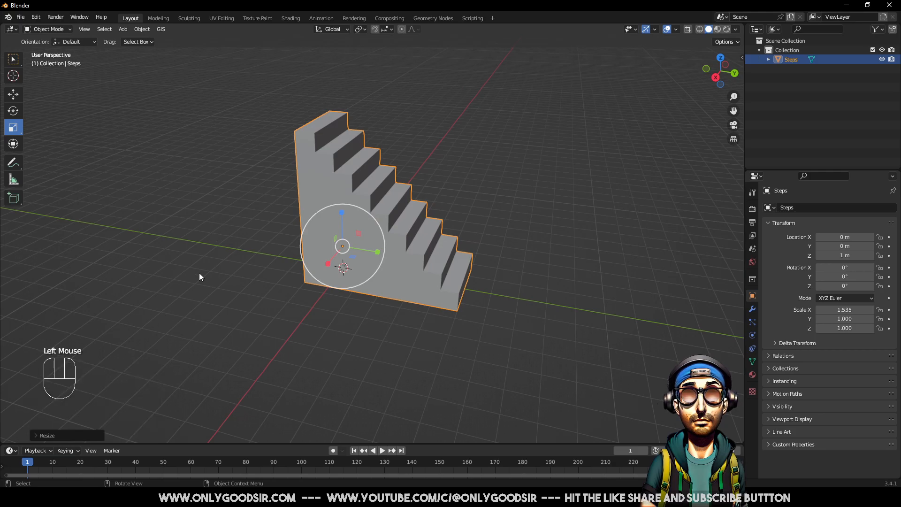
# In Edit Mode, move the staircase's tall back face outward along negative Y to deepen the top landing, and return to Object Mode
pyautogui.moveTo(368, 272); pyautogui.dragTo(348, 308, button='middle')
pyautogui.moveTo(274, 229); pyautogui.dragTo(290, 142, button='middle')
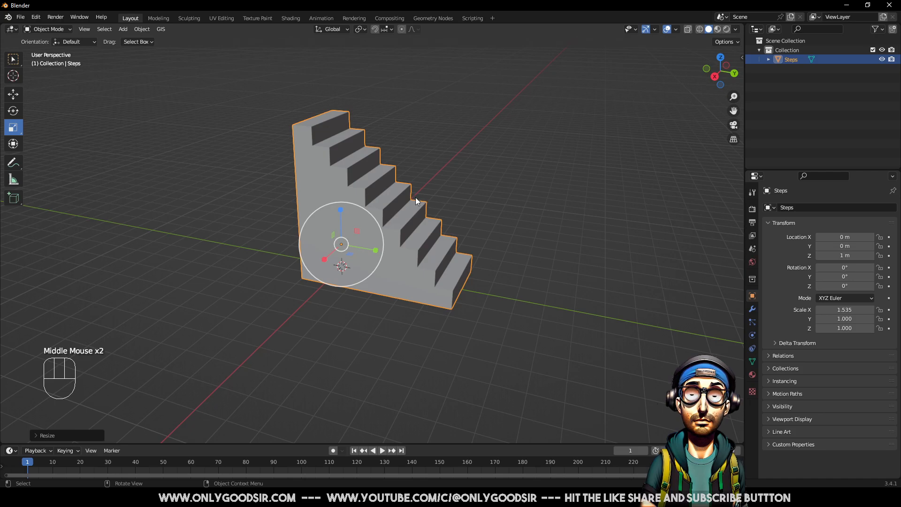
pyautogui.moveTo(374, 195); pyautogui.dragTo(188, 92, button='middle')
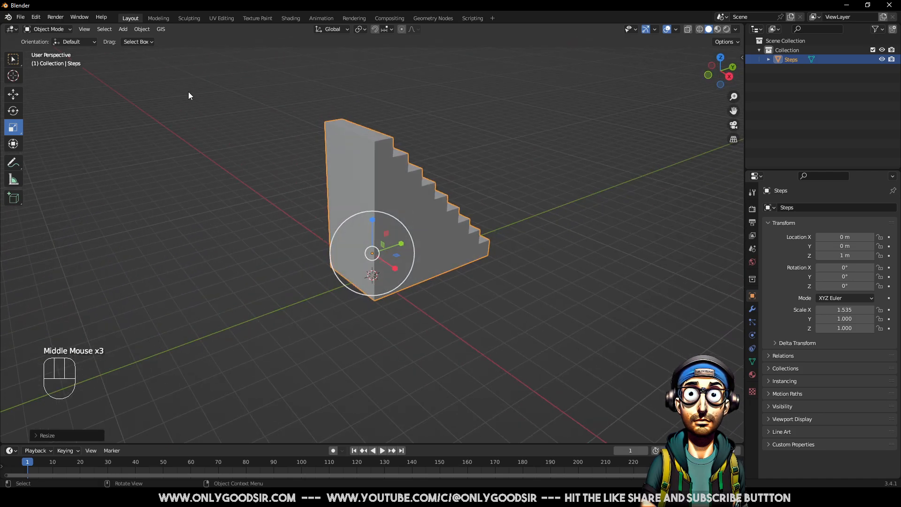
pyautogui.click(54, 30)
pyautogui.click(53, 30)
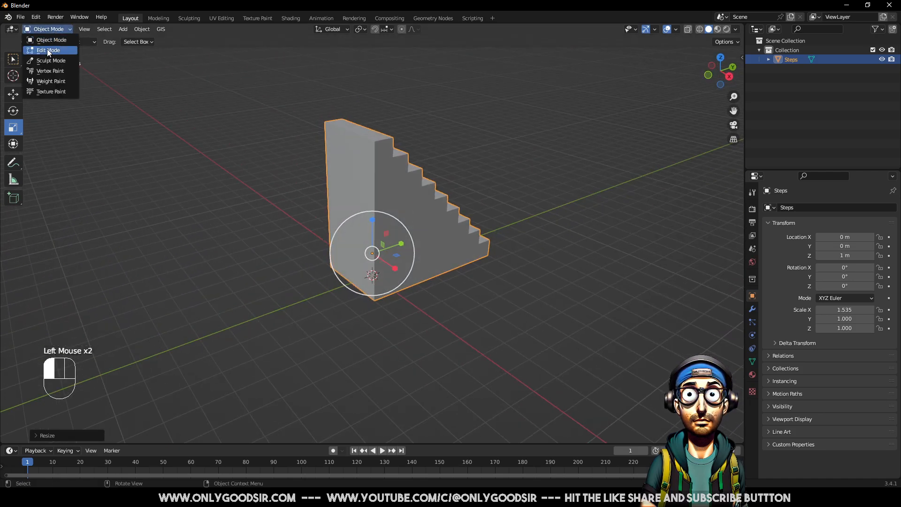
pyautogui.click(48, 50)
pyautogui.click(99, 30)
pyautogui.click(347, 207)
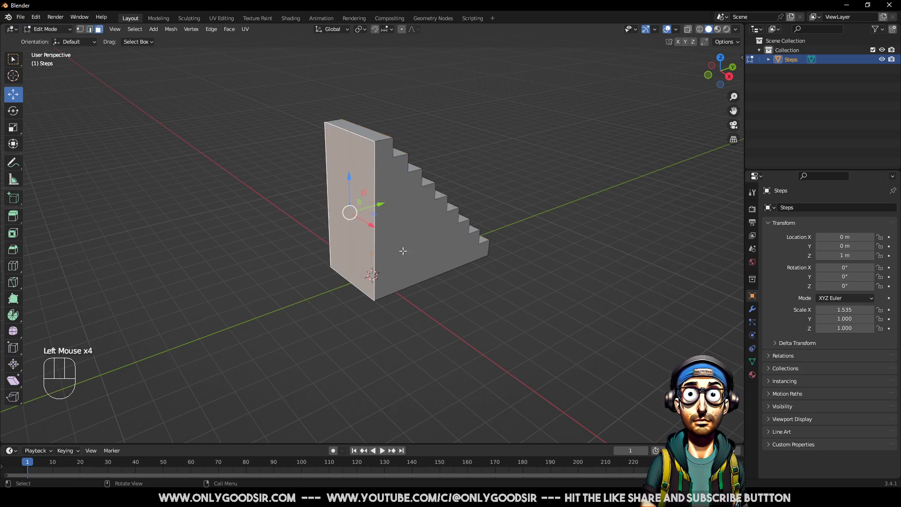
pyautogui.moveTo(379, 203); pyautogui.dragTo(361, 215)
pyautogui.press('Tab')
pyautogui.moveTo(449, 266); pyautogui.dragTo(367, 254, button='middle')
pyautogui.click(454, 182)
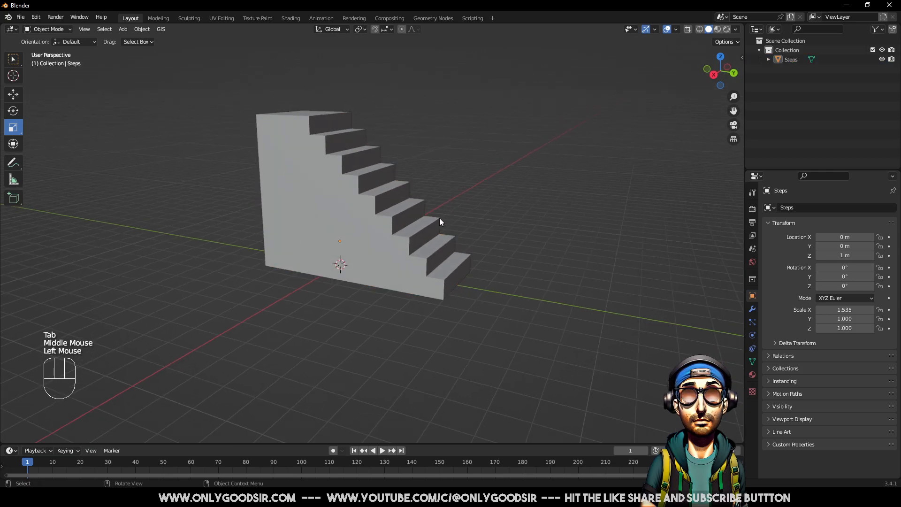
# Add a plane mesh at the world origin beneath the staircase
pyautogui.scroll(-3, 404, 229)
pyautogui.click(368, 212)
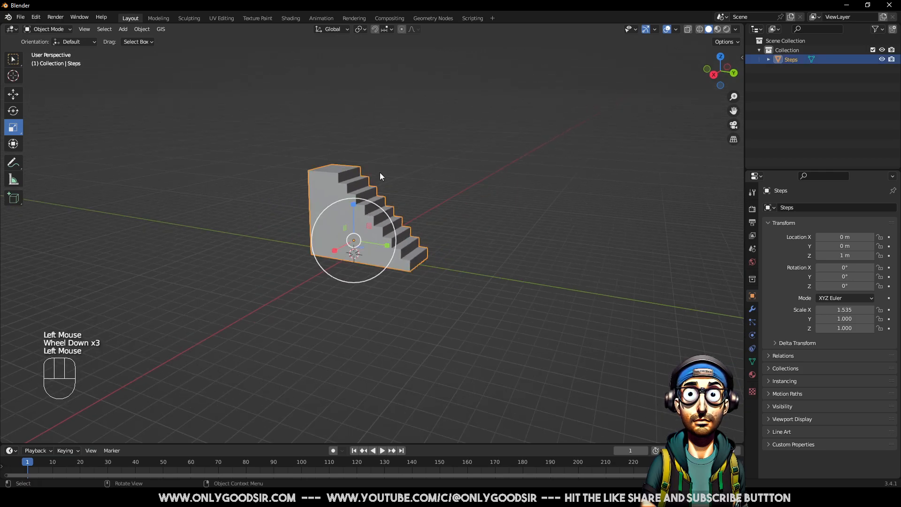
pyautogui.click(124, 30)
pyautogui.moveTo(143, 40)
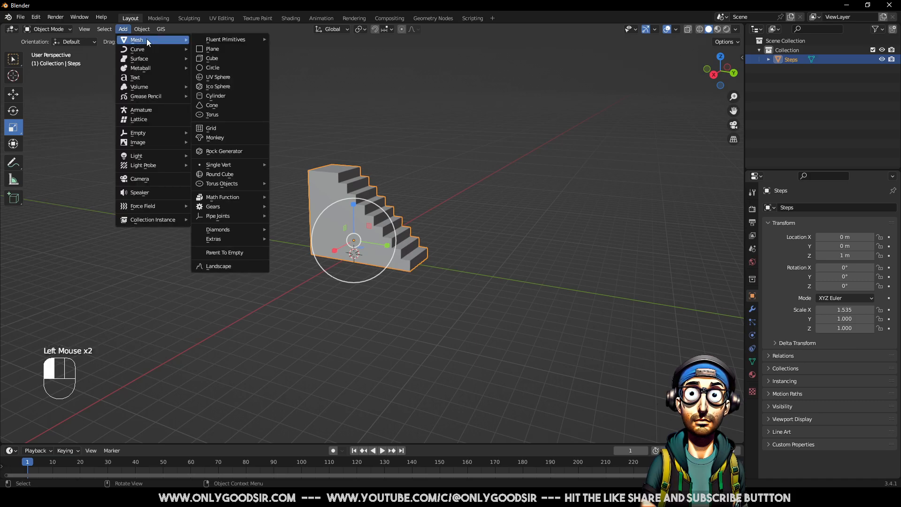
pyautogui.click(212, 50)
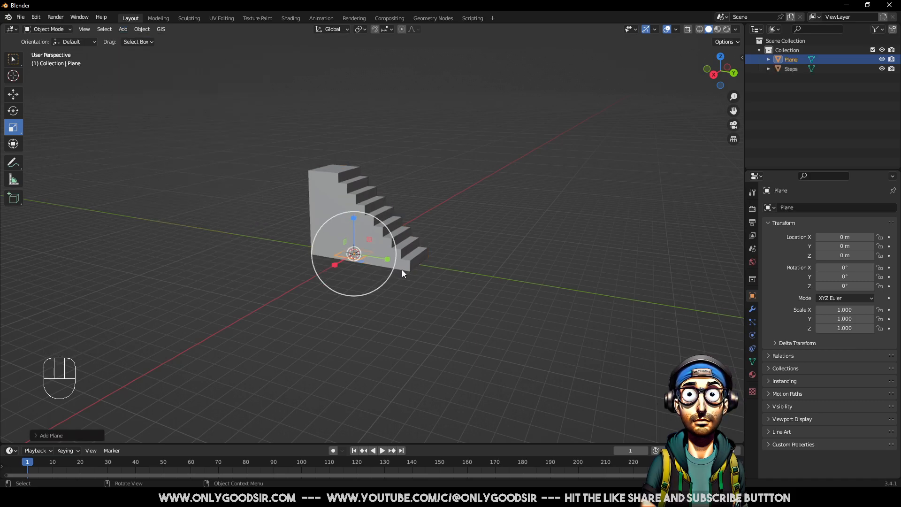
# Try stretching the plane separately along Y and X, and undo both scalings
pyautogui.moveTo(401, 272); pyautogui.dragTo(358, 257, button='middle')
pyautogui.moveTo(387, 264); pyautogui.dragTo(563, 307)
pyautogui.moveTo(338, 274); pyautogui.dragTo(261, 313)
pyautogui.hotkey('ctrl', 'z')
pyautogui.hotkey('ctrl', 'z')
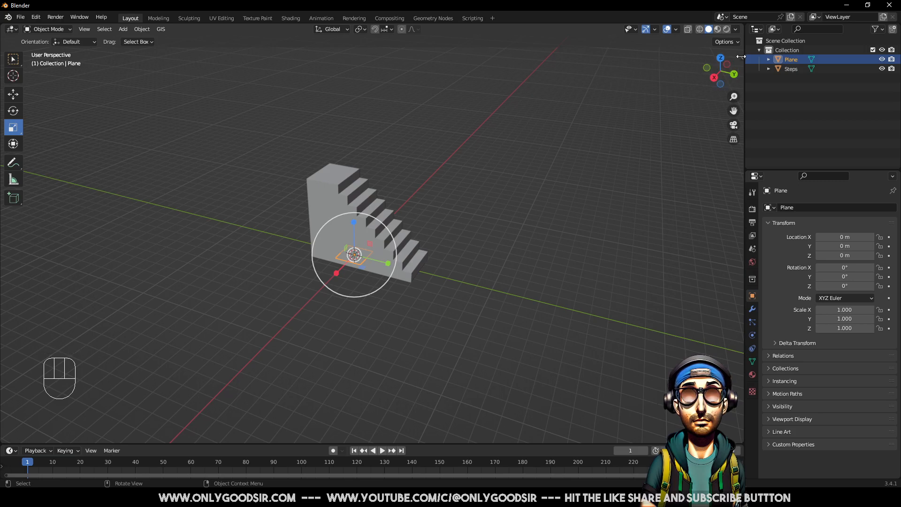
# Show the plane's transform values in the viewport, try a Y scale of 3.66 and reset that value
pyautogui.moveTo(741, 57); pyautogui.dragTo(718, 77)
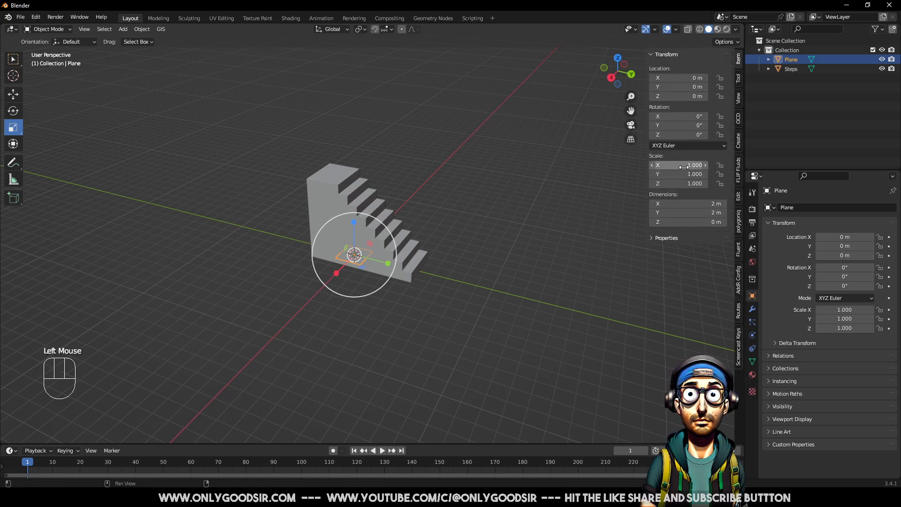
pyautogui.click(720, 174)
pyautogui.moveTo(703, 175); pyautogui.dragTo(681, 174)
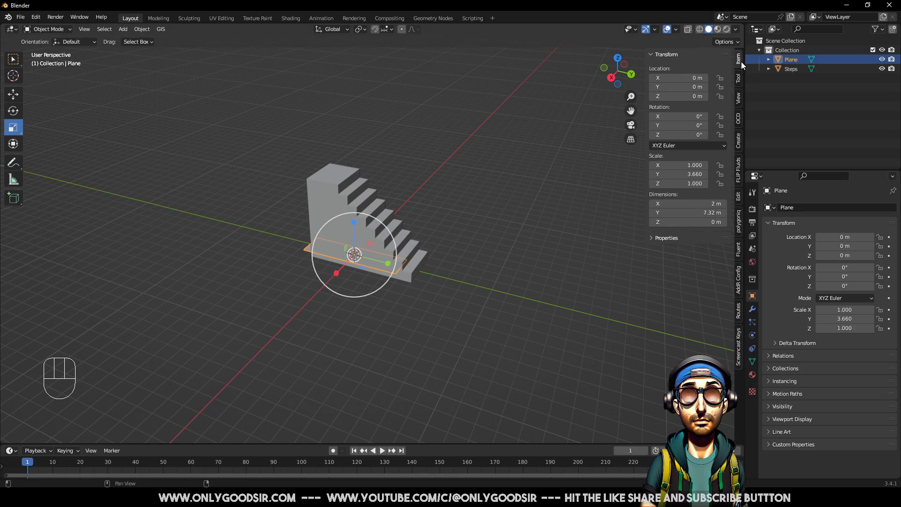
pyautogui.click(695, 174)
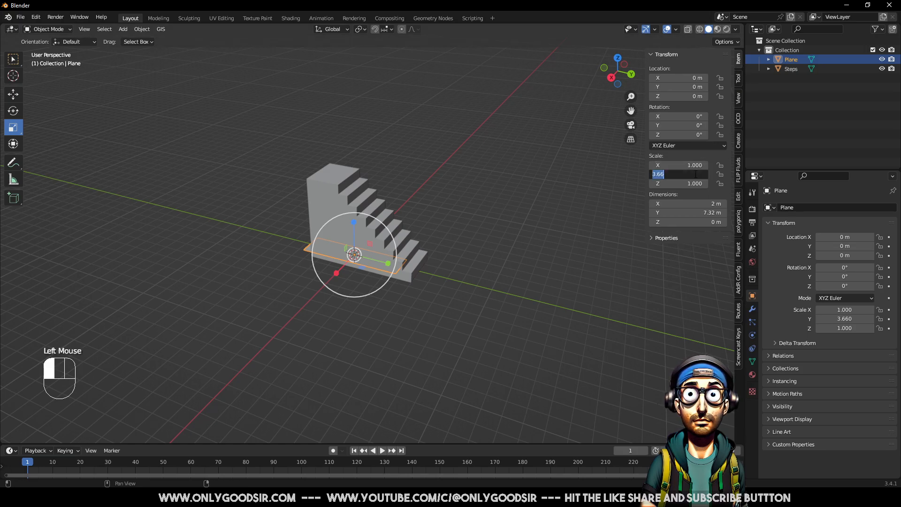
pyautogui.write('0')
pyautogui.press('Return')
# Try a Y scale of 1.19 in the plane's object properties and set it back to 1
pyautogui.click(855, 319)
pyautogui.moveTo(847, 319); pyautogui.dragTo(843, 318)
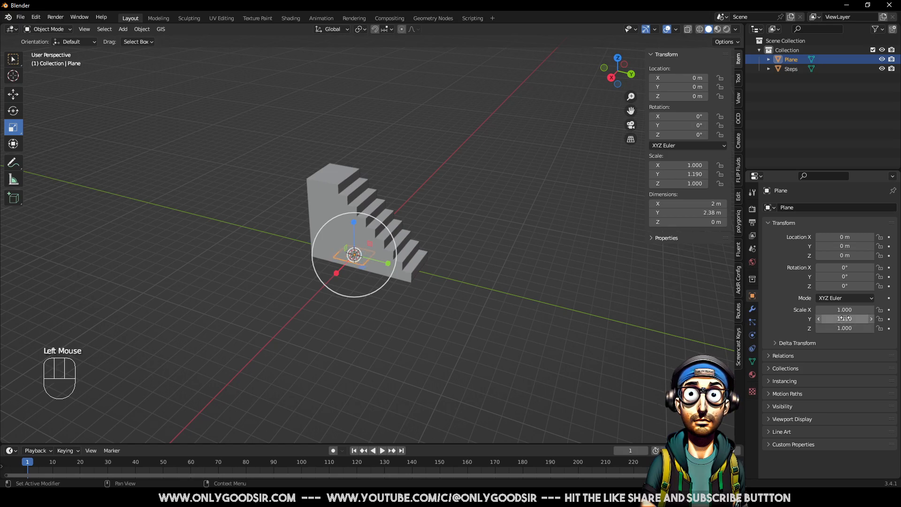
pyautogui.click(843, 319)
pyautogui.write('1')
pyautogui.press('Return')
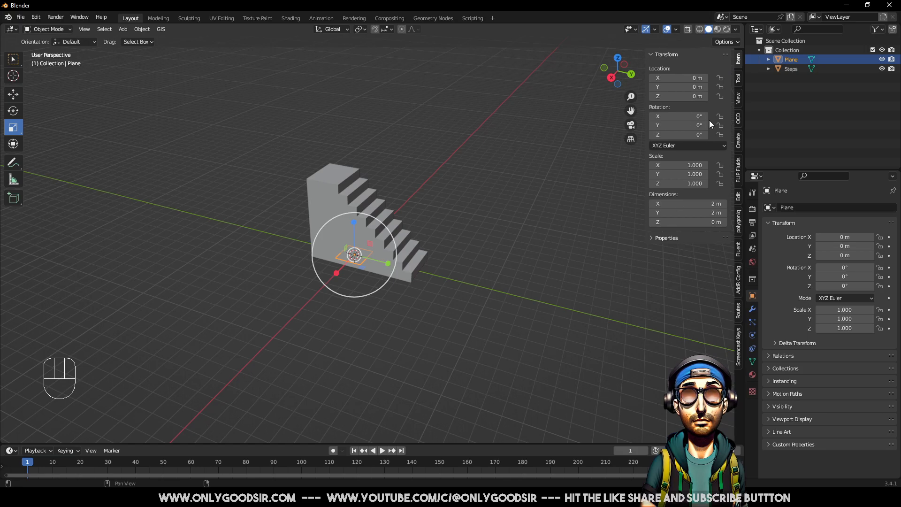
# Toggle the viewport sidebar, leaving it hidden
pyautogui.click(651, 55)
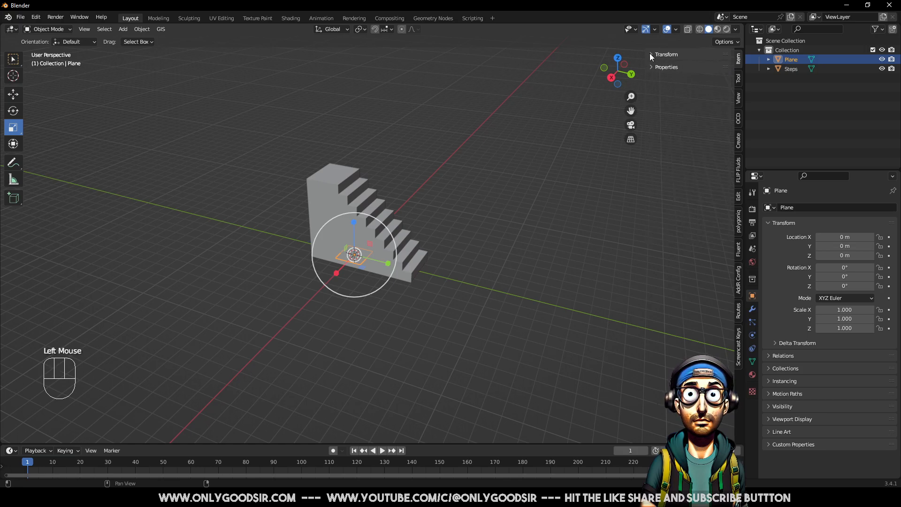
pyautogui.click(652, 55)
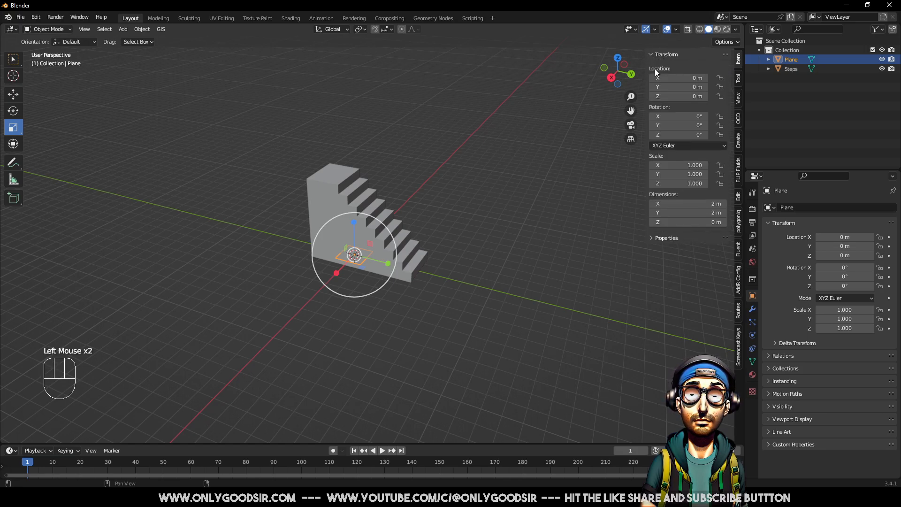
pyautogui.press('n')
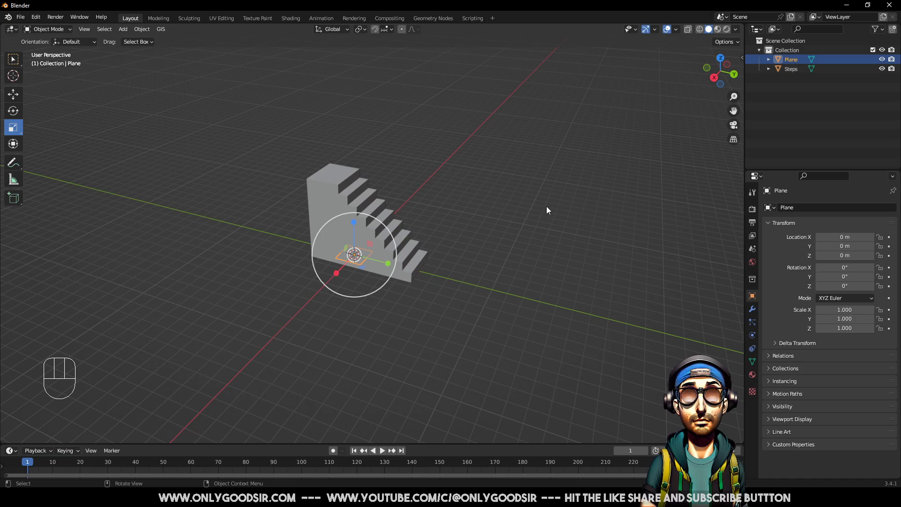
pyautogui.press('n')
pyautogui.press('n')
pyautogui.press('n')
pyautogui.press('n')
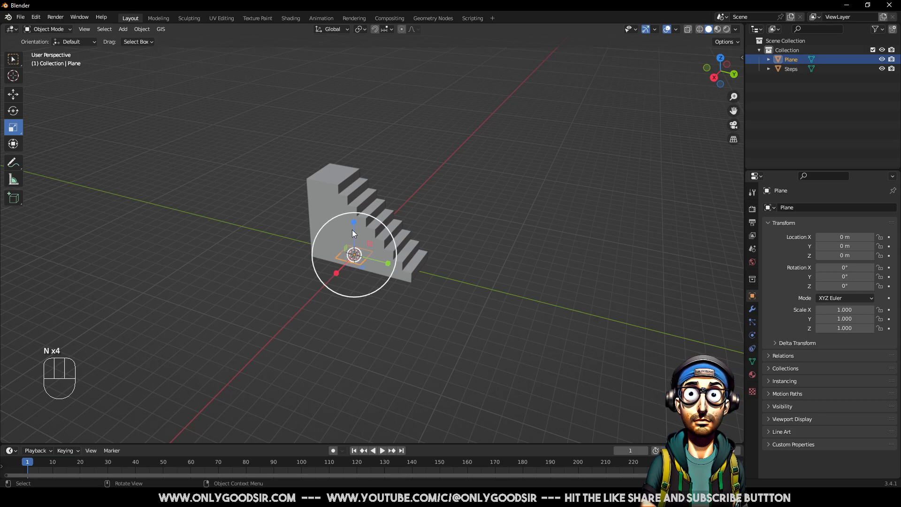
# Scale the plane up evenly to about 19.92 in X and Y to form a large ground surface
pyautogui.click(360, 266)
pyautogui.moveTo(361, 266); pyautogui.dragTo(411, 293)
pyautogui.press('s')
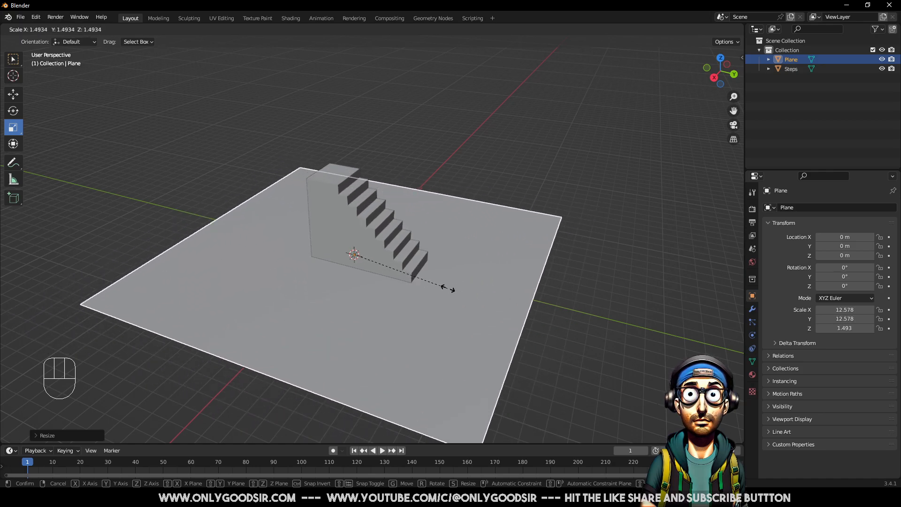
pyautogui.click(505, 299)
# Activate the Move tool and rename the plane as Floor
pyautogui.moveTo(410, 273); pyautogui.dragTo(429, 260, button='middle')
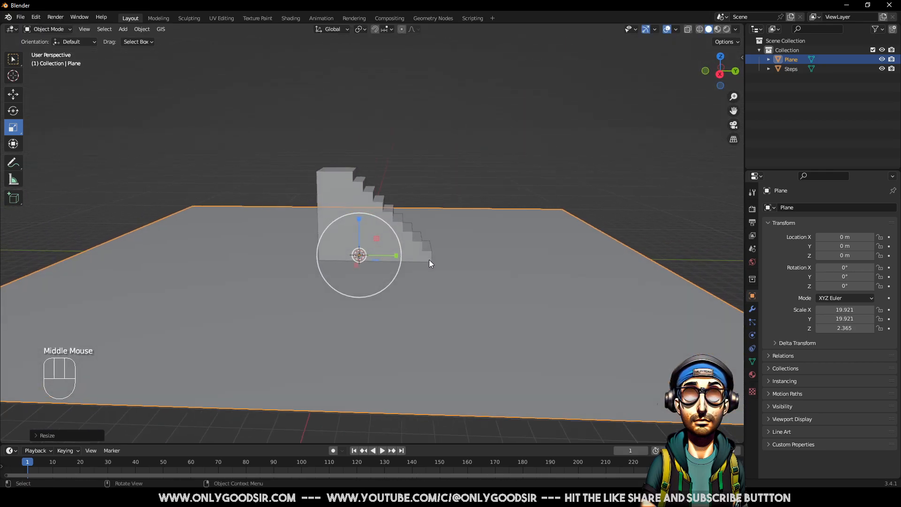
pyautogui.click(18, 95)
pyautogui.moveTo(354, 189); pyautogui.dragTo(348, 94, button='middle')
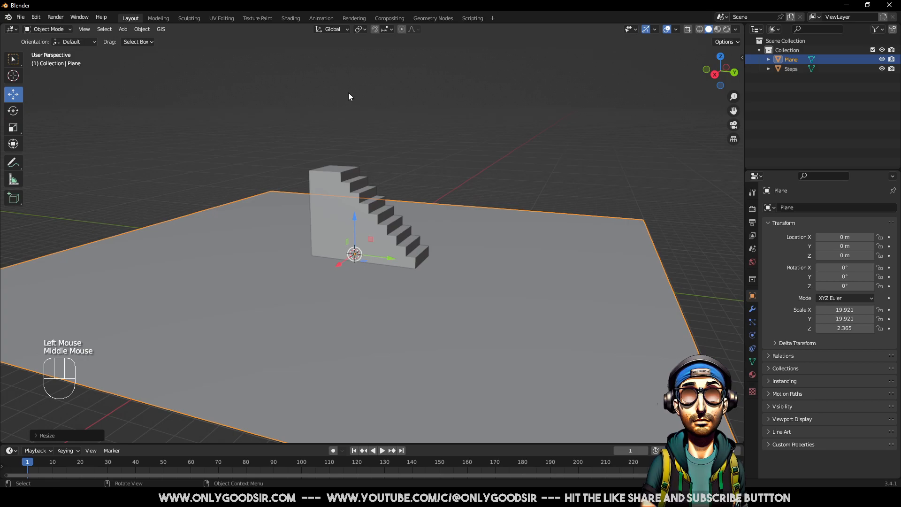
pyautogui.click(347, 94)
pyautogui.click(483, 257)
pyautogui.doubleClick(791, 60)
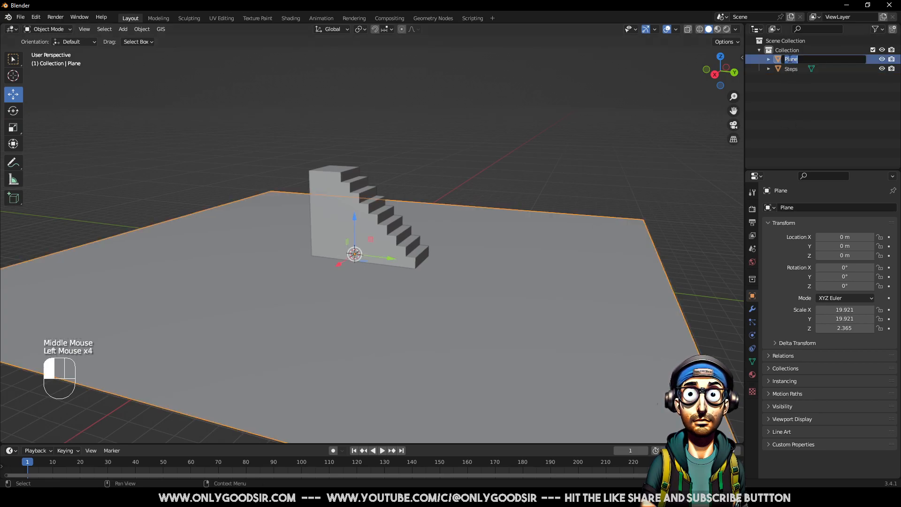
pyautogui.write('Floor')
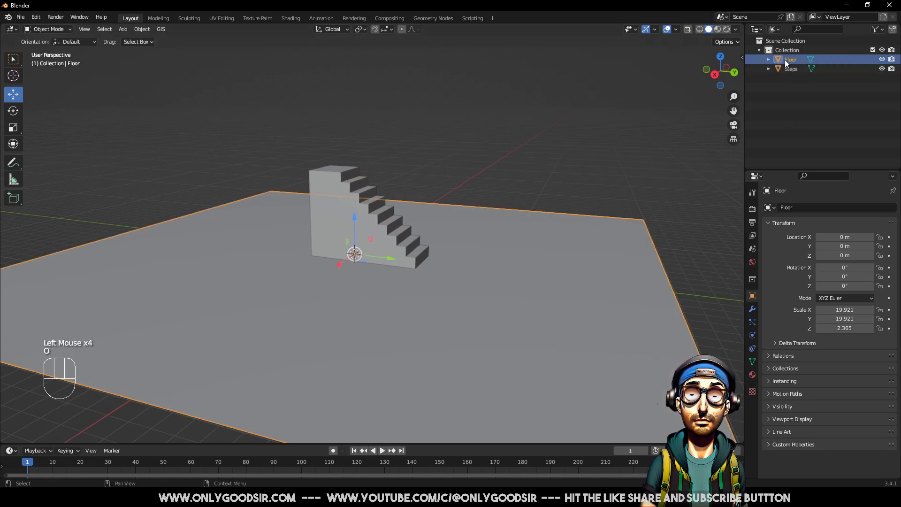
# Deselect the floor so that nothing in the scene is selected
pyautogui.moveTo(441, 135); pyautogui.dragTo(448, 145, button='middle')
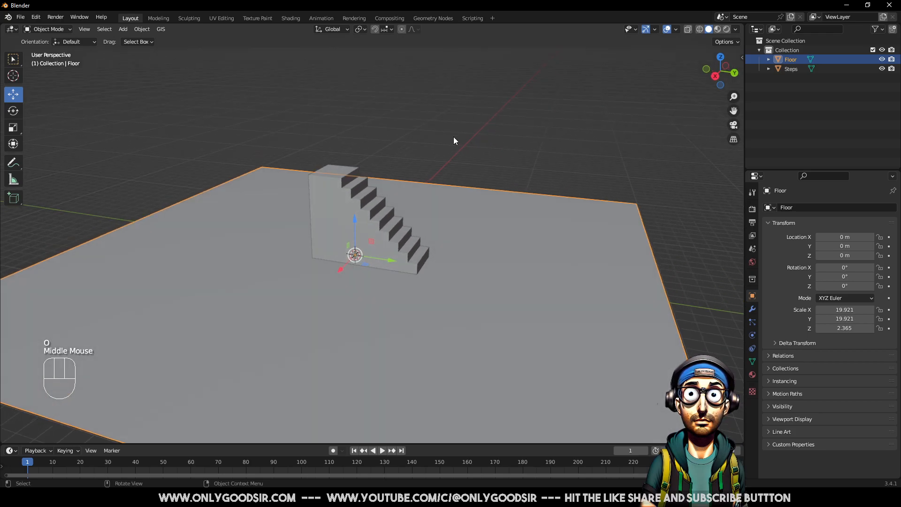
pyautogui.click(459, 160)
pyautogui.moveTo(421, 156); pyautogui.dragTo(448, 172, button='middle')
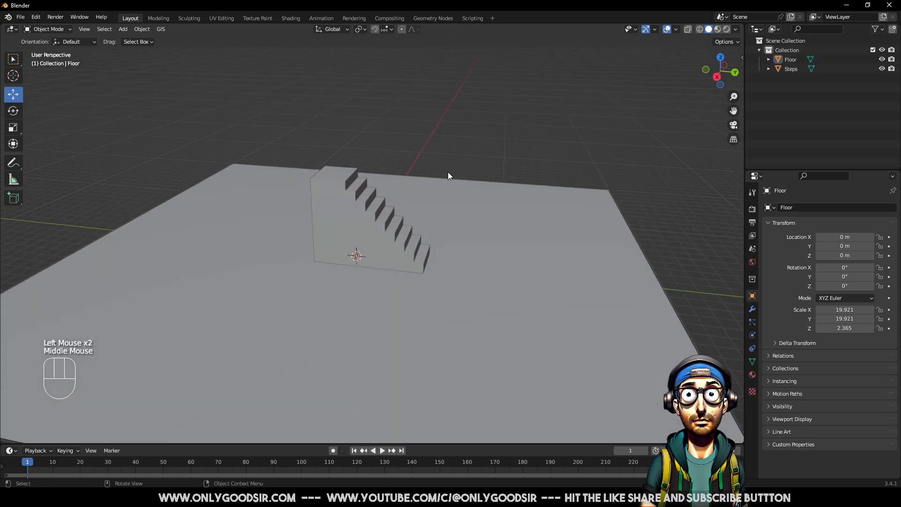
# Move the staircase along Y to about -4.98 m and deselect it
pyautogui.click(358, 241)
pyautogui.moveTo(392, 247); pyautogui.dragTo(326, 240)
pyautogui.click(717, 77)
pyautogui.moveTo(426, 207)
pyautogui.mouseDown(button='middle')
pyautogui.moveTo(413, 213)
pyautogui.moveTo(430, 201)
pyautogui.mouseUp(button='middle')
pyautogui.click(420, 161)
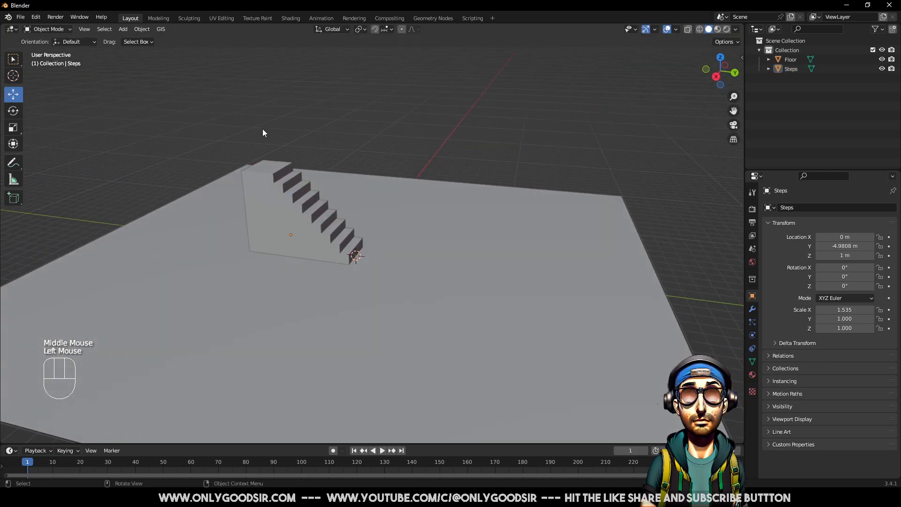
# Add a monkey head mesh and move it above the top of the stairs
pyautogui.click(123, 29)
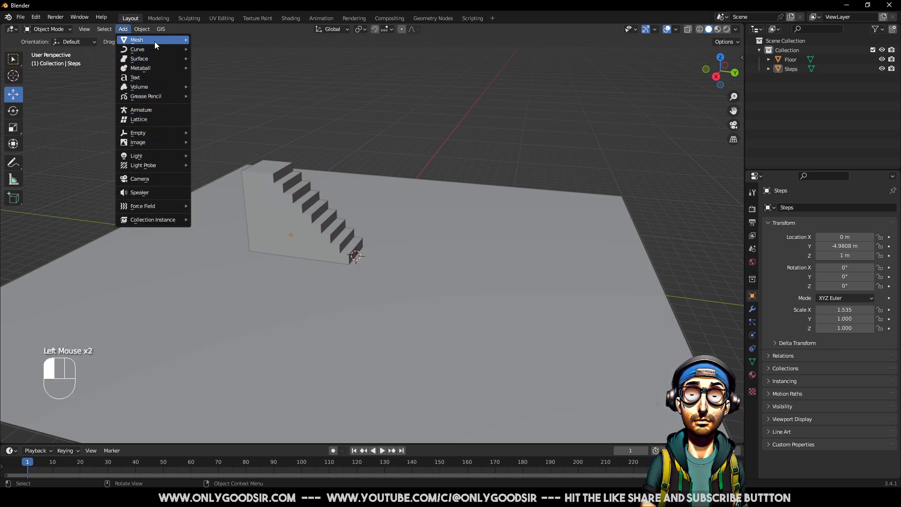
pyautogui.moveTo(153, 41)
pyautogui.click(217, 138)
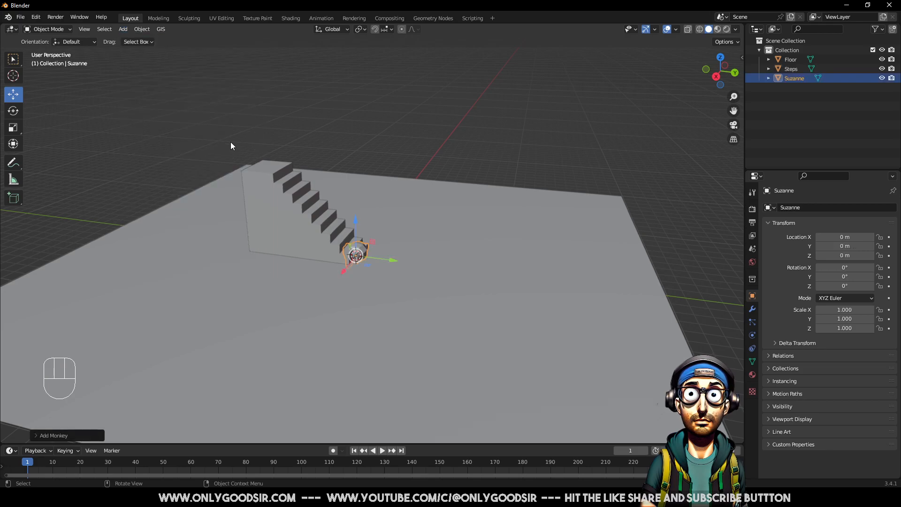
pyautogui.moveTo(356, 223); pyautogui.dragTo(365, 96)
pyautogui.moveTo(389, 132); pyautogui.dragTo(325, 119)
# Rotate the monkey head to about -34.7°, -6.38°, 171° in X, Y, Z and move it to about Y -5.82 m, Z 8.68 m
pyautogui.click(13, 111)
pyautogui.moveTo(232, 130)
pyautogui.mouseDown()
pyautogui.moveTo(289, 128)
pyautogui.moveTo(243, 140)
pyautogui.mouseUp()
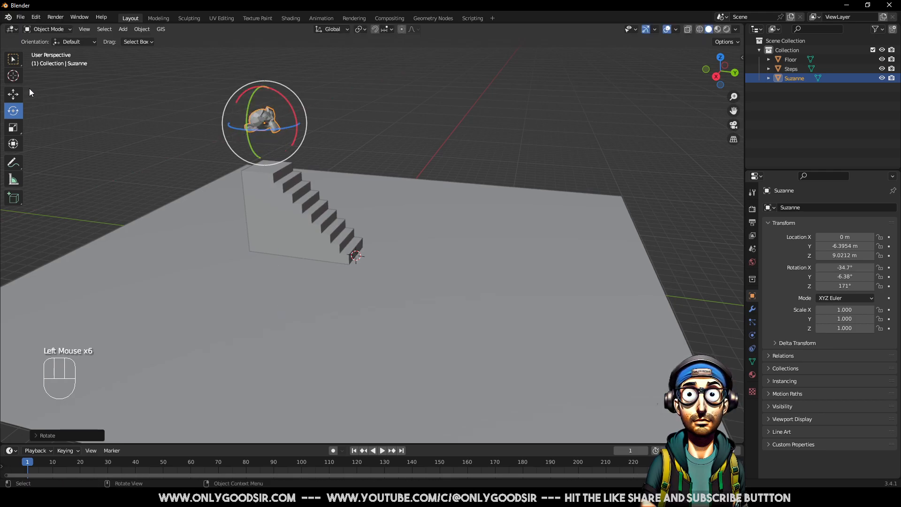
pyautogui.click(13, 94)
pyautogui.click(716, 76)
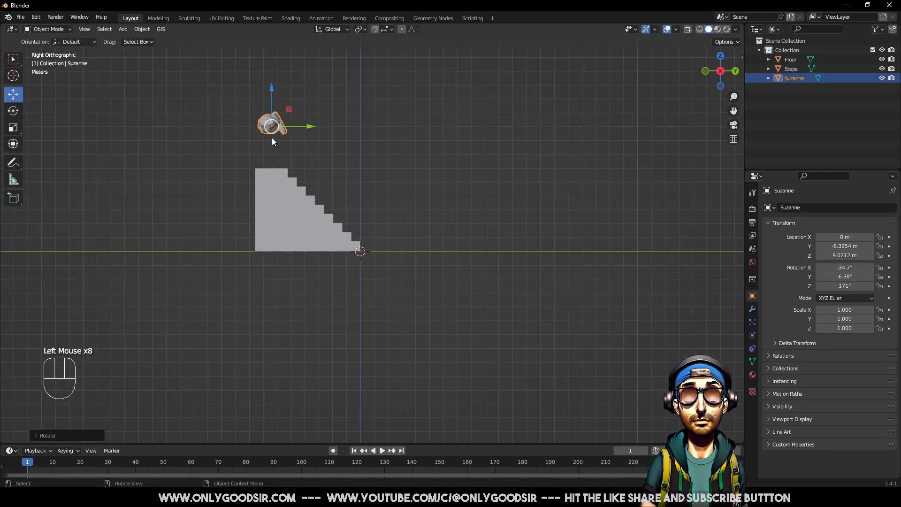
pyautogui.click(271, 118)
pyautogui.moveTo(271, 119)
pyautogui.mouseDown()
pyautogui.moveTo(282, 157)
pyautogui.moveTo(285, 122)
pyautogui.moveTo(277, 162)
pyautogui.moveTo(282, 91)
pyautogui.moveTo(281, 164)
pyautogui.moveTo(418, 248)
pyautogui.moveTo(570, 240)
pyautogui.moveTo(275, 117)
pyautogui.moveTo(285, 122)
pyautogui.moveTo(284, 152)
pyautogui.moveTo(278, 128)
pyautogui.mouseUp()
# Switch the monkey head to Edit Mode
pyautogui.moveTo(310, 141); pyautogui.dragTo(348, 201, button='middle')
pyautogui.scroll(2, 362, 198)
pyautogui.press('KP_Decimal')
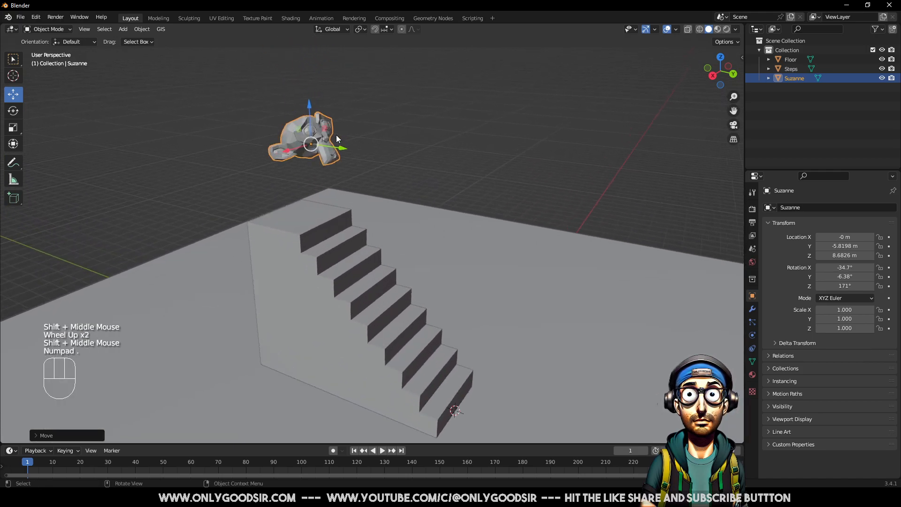
pyautogui.moveTo(337, 139); pyautogui.dragTo(323, 171, button='middle')
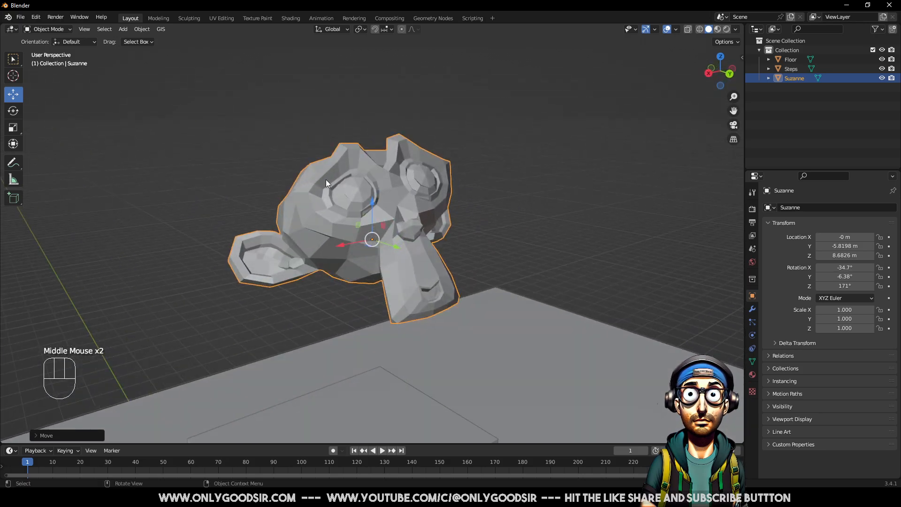
pyautogui.press('Tab')
pyautogui.click(356, 205)
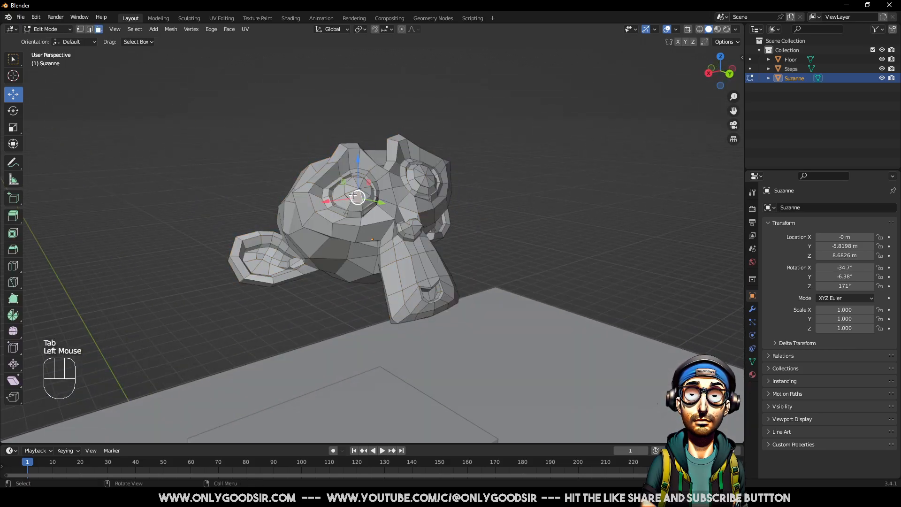
pyautogui.click(347, 190)
pyautogui.press('Tab')
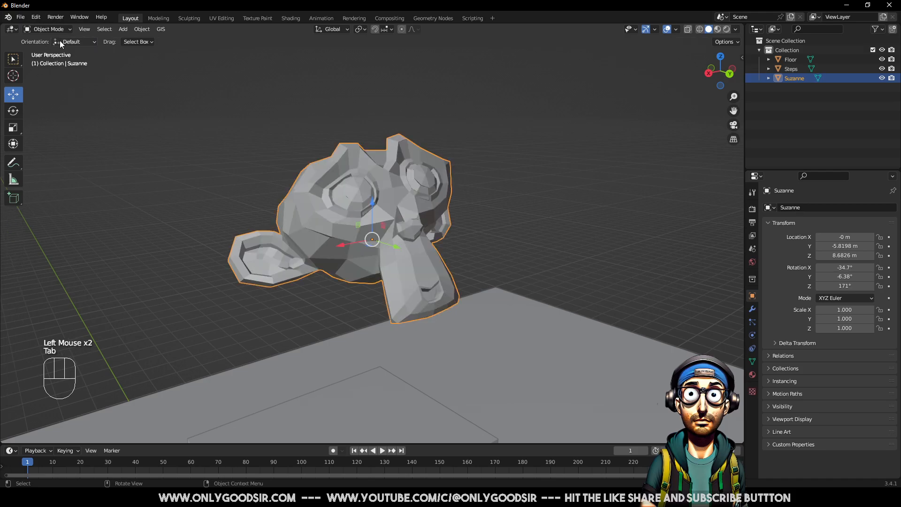
pyautogui.click(52, 29)
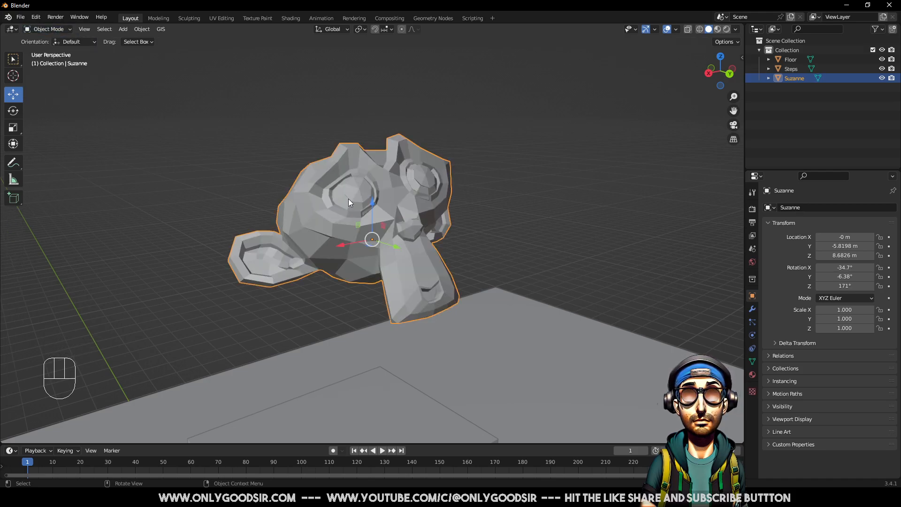
pyautogui.click(57, 30)
pyautogui.click(57, 52)
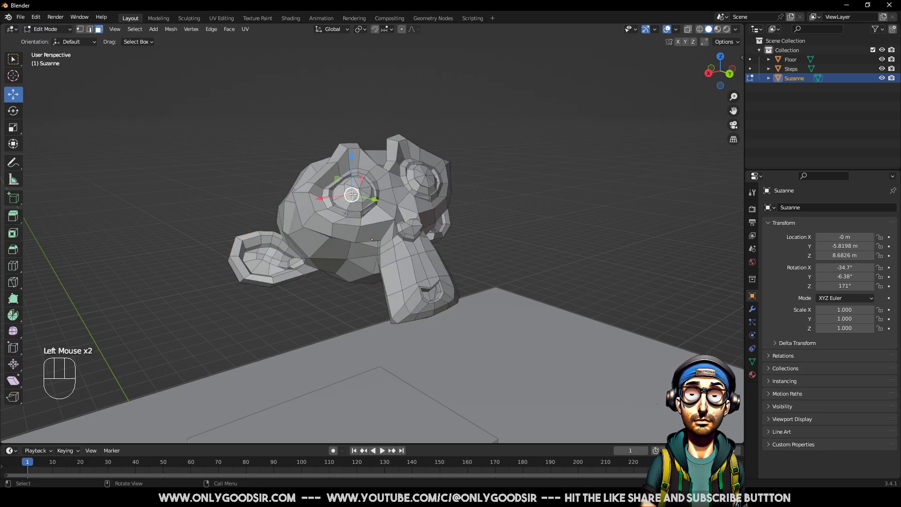
# Clear the face selection and select a single face on the first eyeball of the monkey head
pyautogui.click(369, 192)
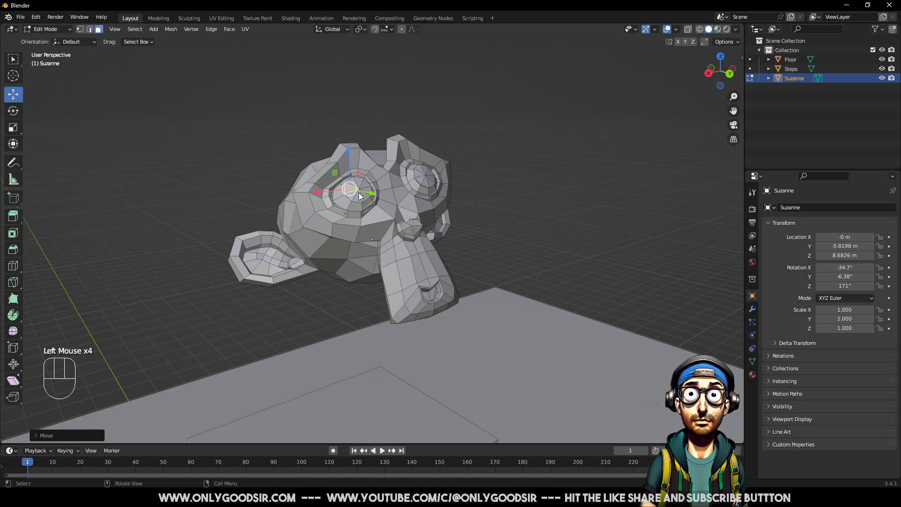
pyautogui.rightClick(358, 192)
pyautogui.click(363, 128)
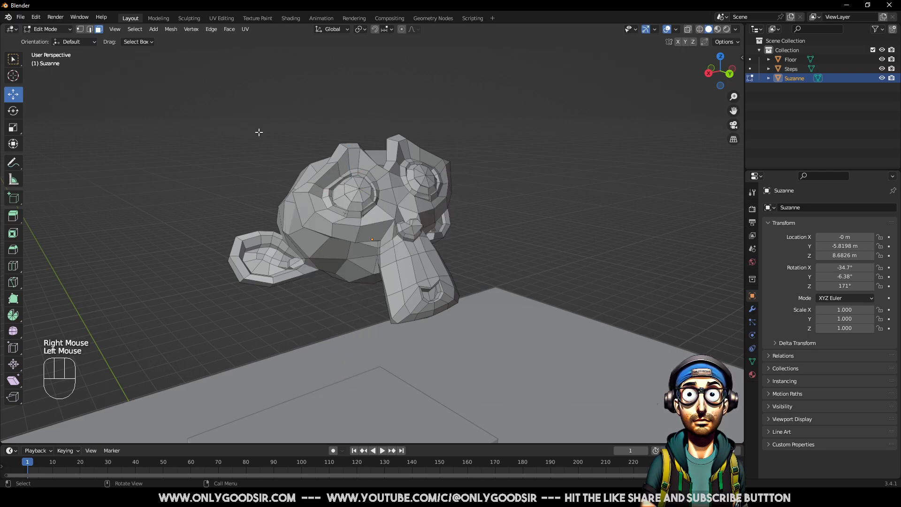
pyautogui.click(358, 194)
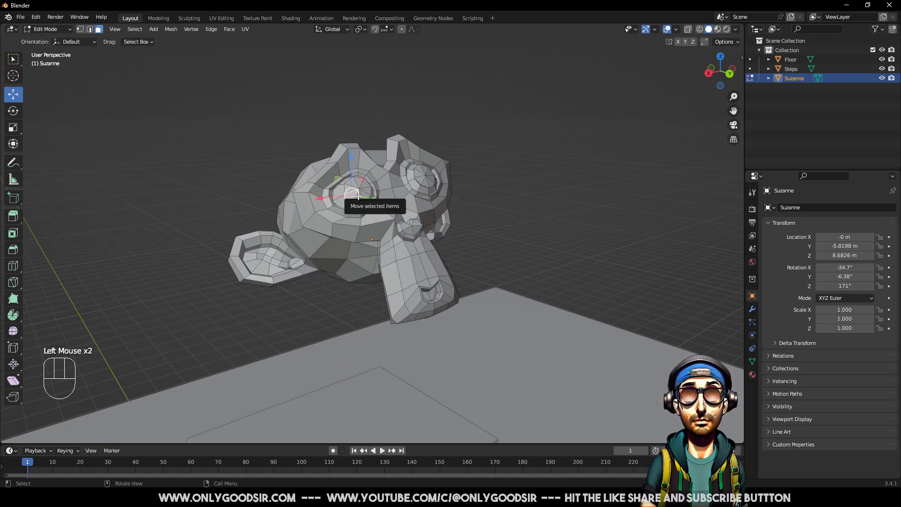
# Try Select Linked and edge loop selection on the first eyeball and undo the last loop selection
pyautogui.hotkey('ctrl', 'l')
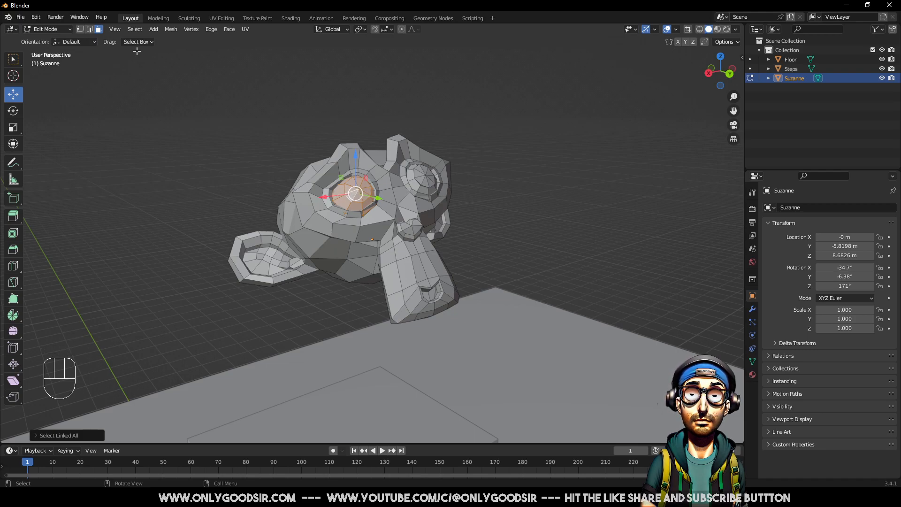
pyautogui.click(135, 29)
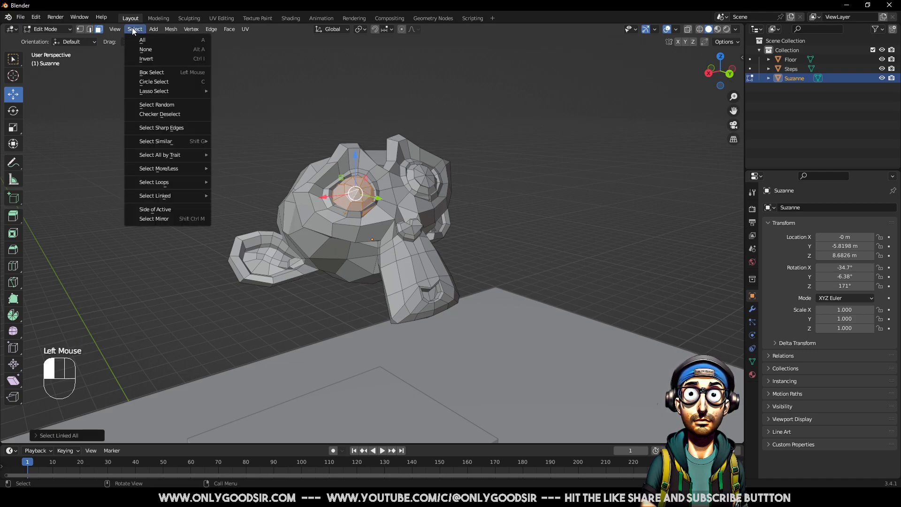
pyautogui.moveTo(168, 183)
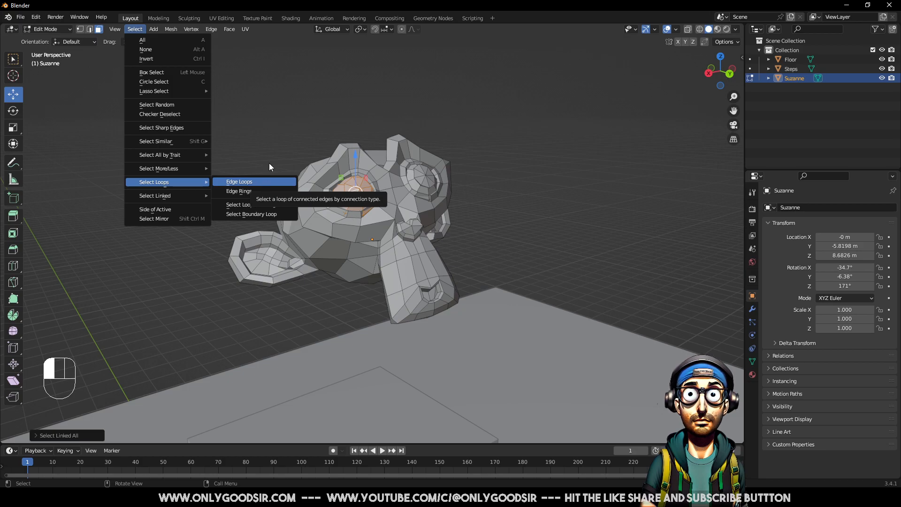
pyautogui.click(264, 184)
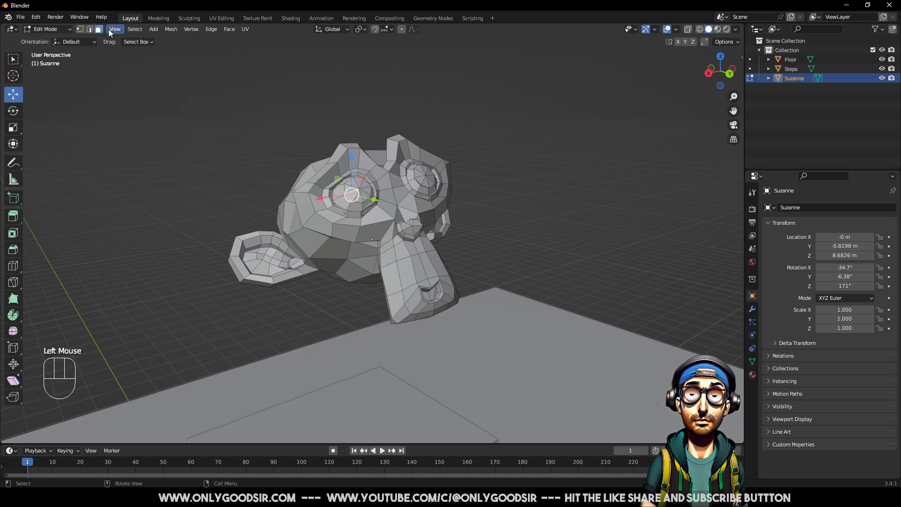
pyautogui.click(133, 29)
pyautogui.moveTo(170, 183)
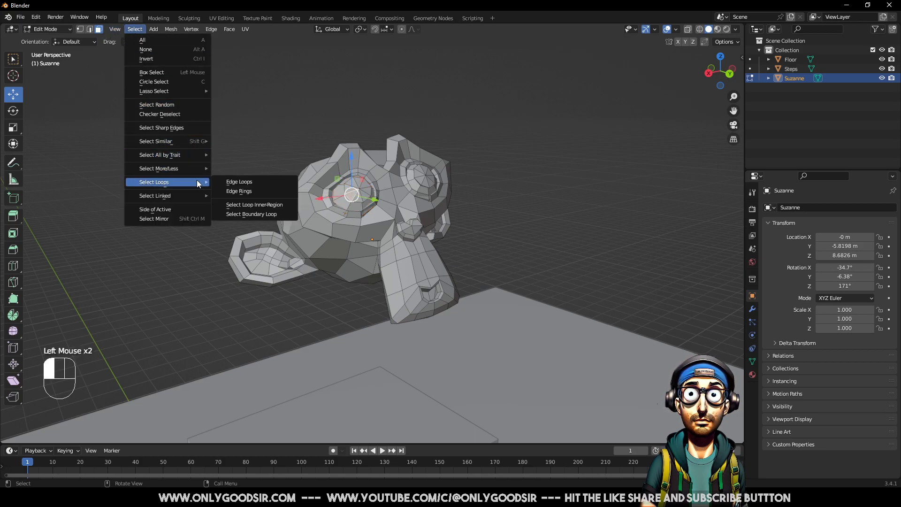
pyautogui.click(237, 183)
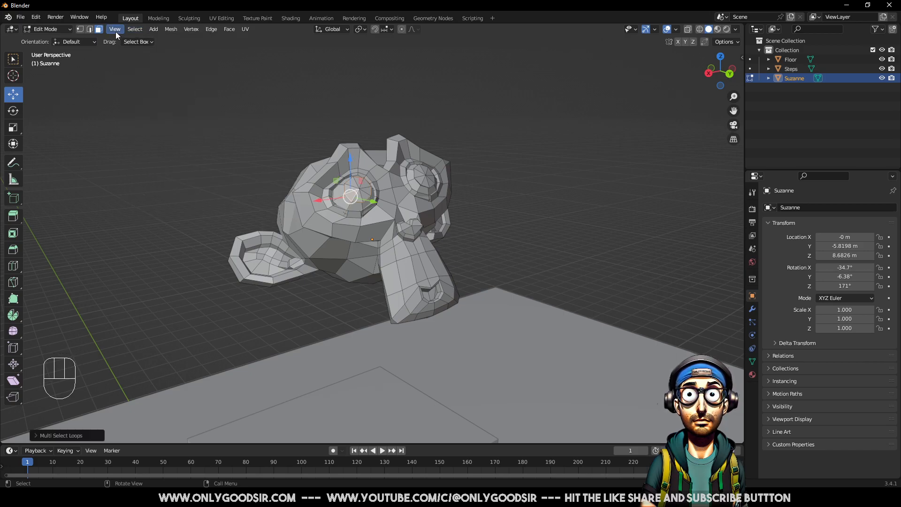
pyautogui.hotkey('ctrl', 'z')
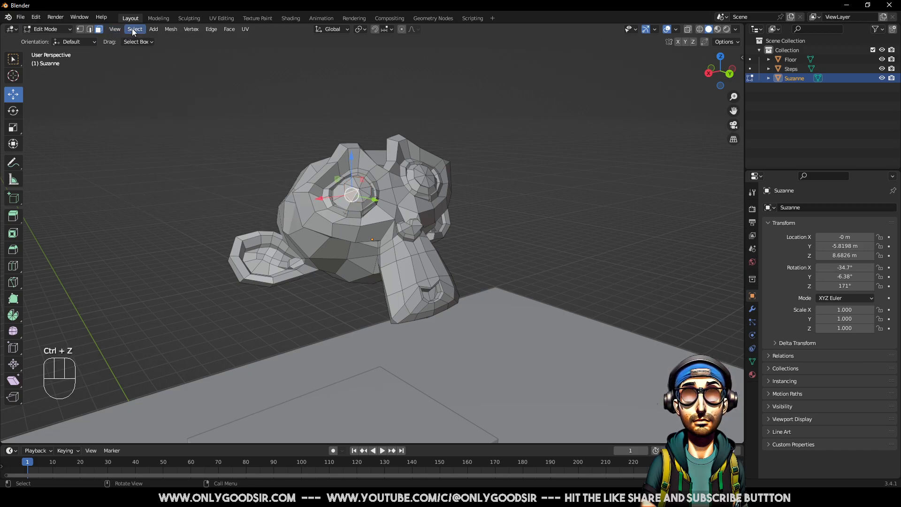
pyautogui.click(132, 29)
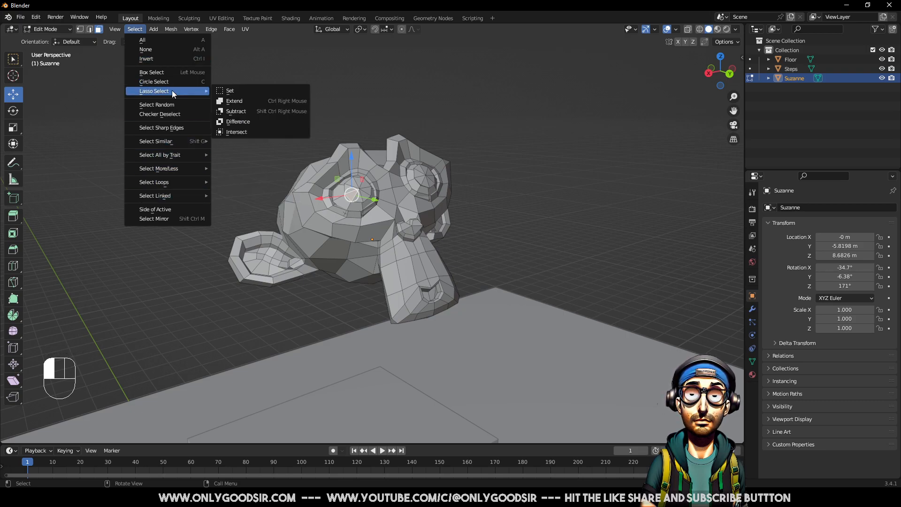
pyautogui.moveTo(176, 181)
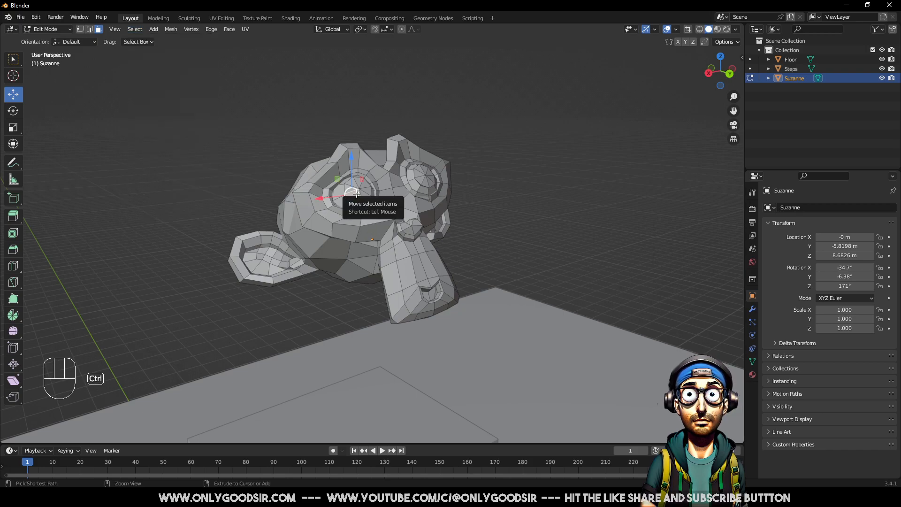
# Extend the selection to all geometry linked to the first eyeball and delete its faces
pyautogui.hotkey('ctrl', 'l')
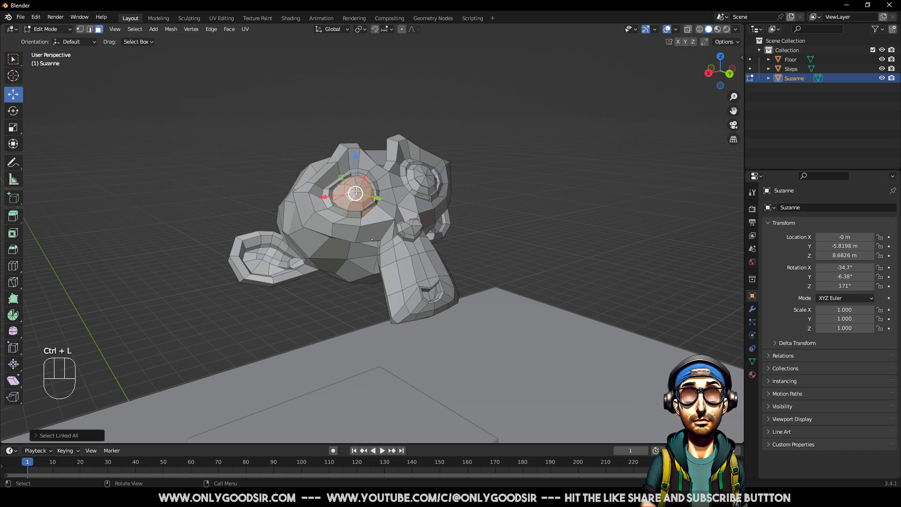
pyautogui.press('Delete')
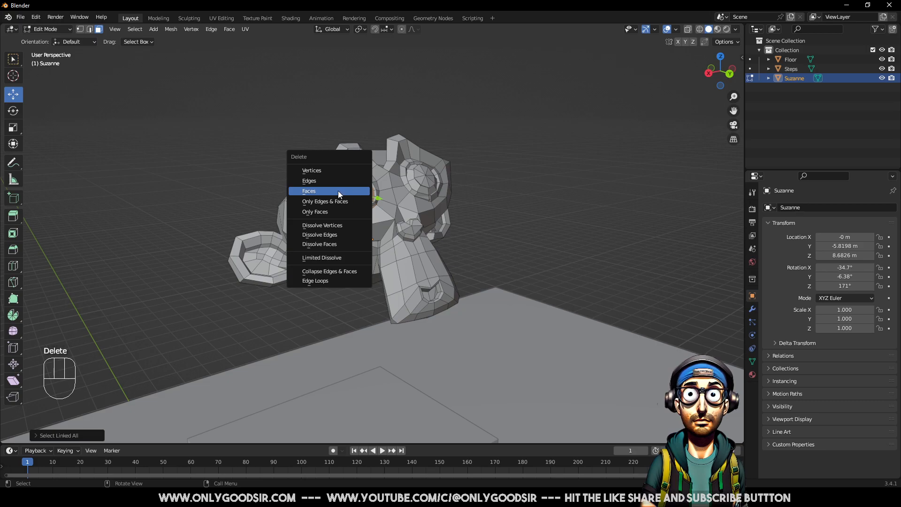
pyautogui.click(335, 193)
# Select all linked geometry of the other eyeball and delete its faces
pyautogui.moveTo(419, 190)
pyautogui.mouseDown(button='middle')
pyautogui.moveTo(409, 187)
pyautogui.moveTo(419, 189)
pyautogui.mouseUp(button='middle')
pyautogui.click(419, 188)
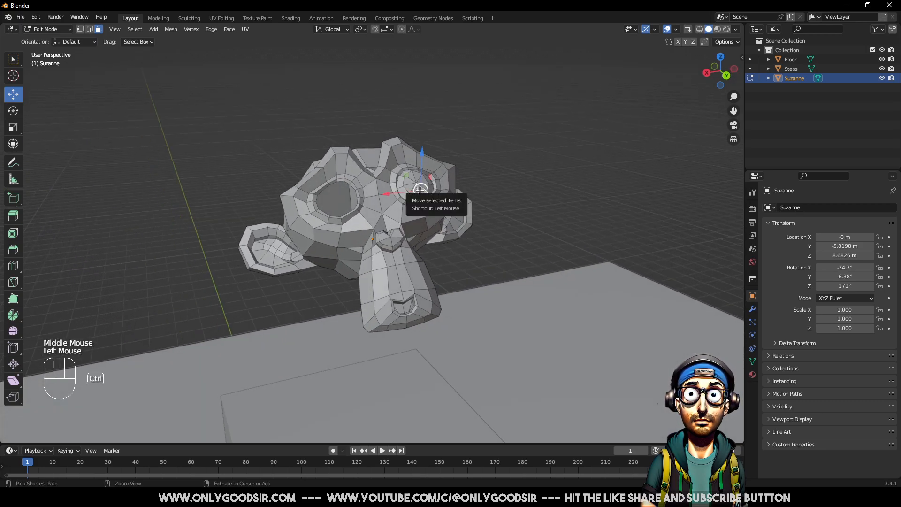
pyautogui.hotkey('ctrl', 'l')
pyautogui.rightClick(422, 189)
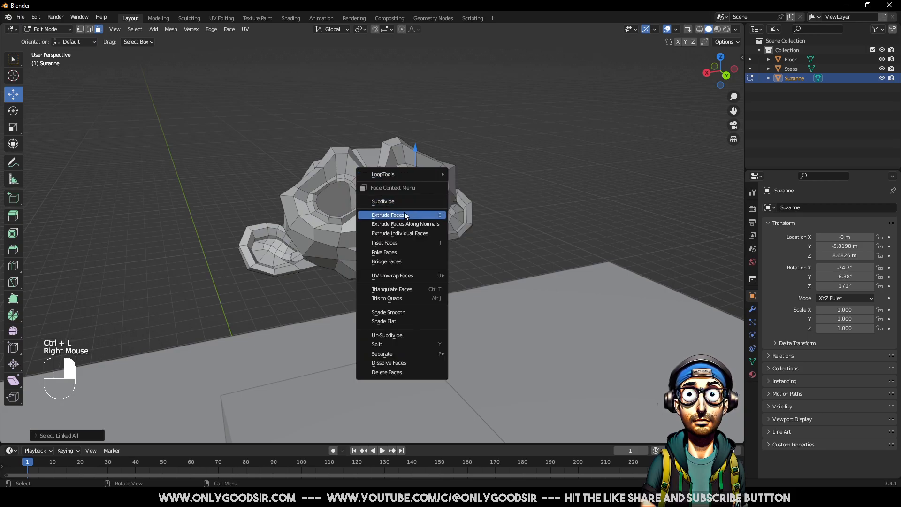
pyautogui.moveTo(412, 181); pyautogui.dragTo(419, 177, button='middle')
pyautogui.press('Delete')
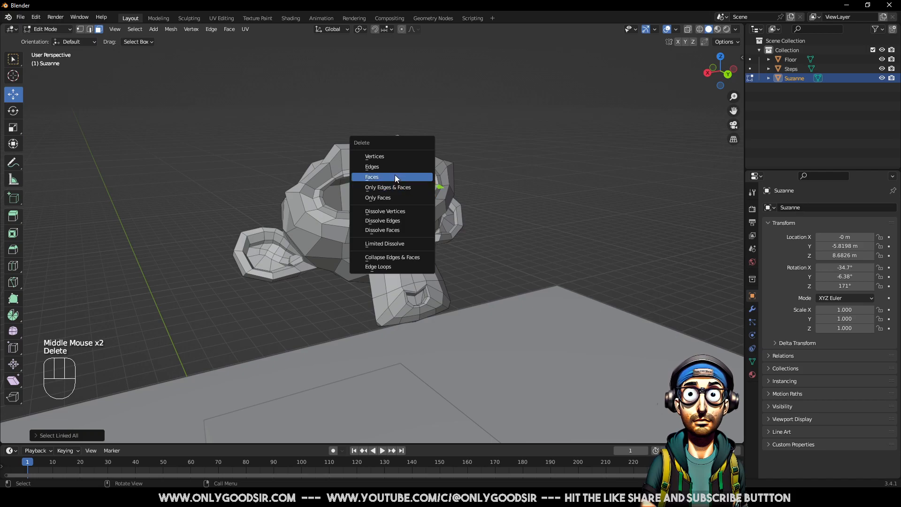
pyautogui.click(395, 175)
# In edge select mode, select the edge loops around both empty eye sockets and close them with Fill
pyautogui.moveTo(349, 198); pyautogui.dragTo(312, 121, button='middle')
pyautogui.scroll(1, 392, 226)
pyautogui.scroll(2, 403, 222)
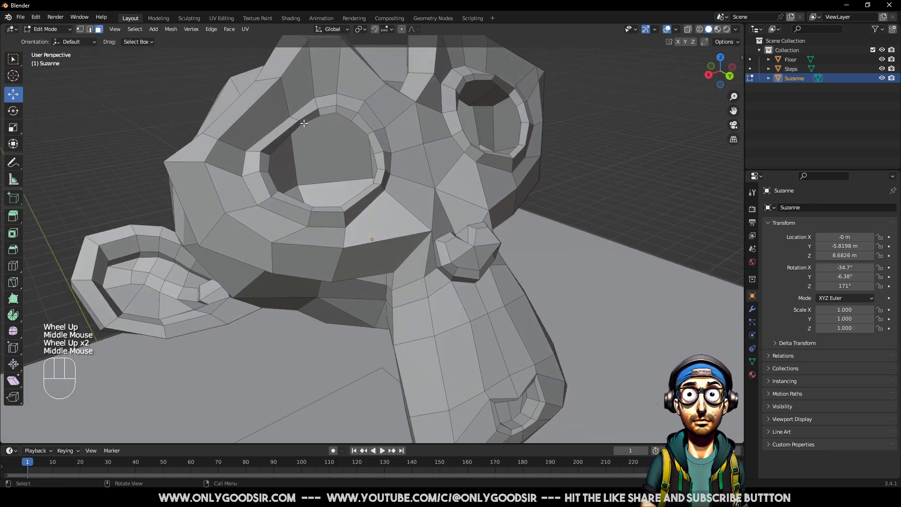
pyautogui.click(91, 29)
pyautogui.keyDown('alt'); pyautogui.click(345, 154); pyautogui.keyUp('alt')
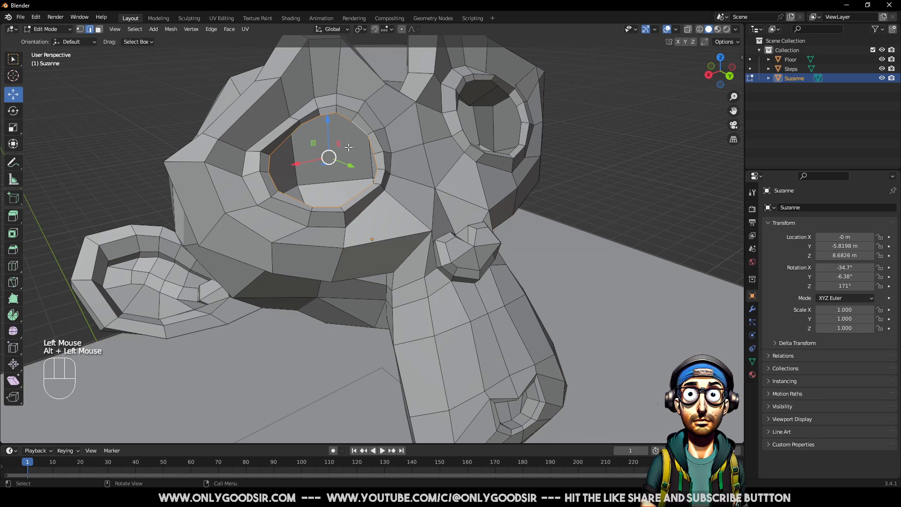
pyautogui.press('alt')
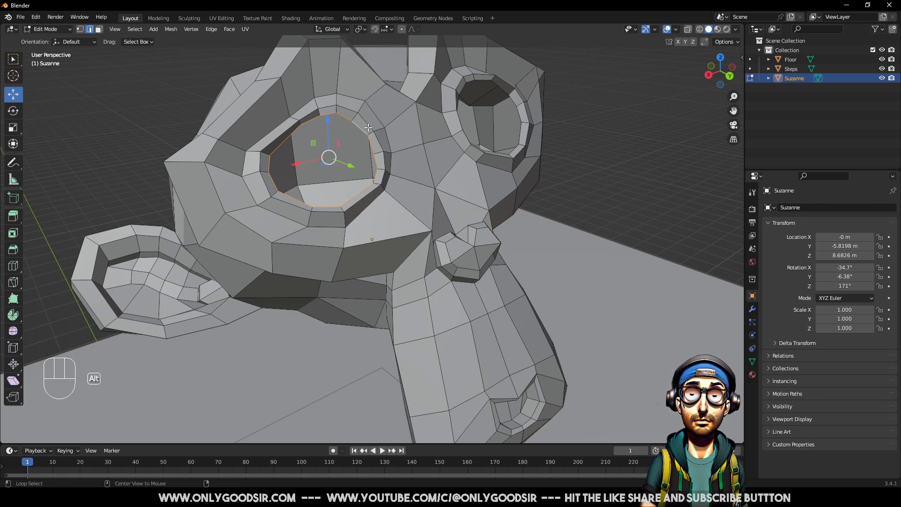
pyautogui.keyDown('alt'); pyautogui.keyDown('shift'); pyautogui.click(513, 102); pyautogui.keyUp('shift'); pyautogui.keyUp('alt')
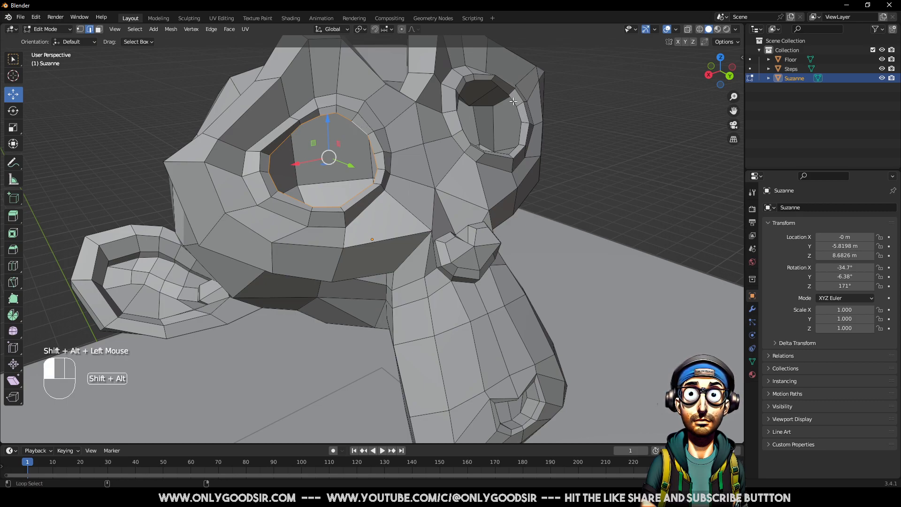
pyautogui.moveTo(490, 131); pyautogui.dragTo(401, 123, button='middle')
pyautogui.press('f')
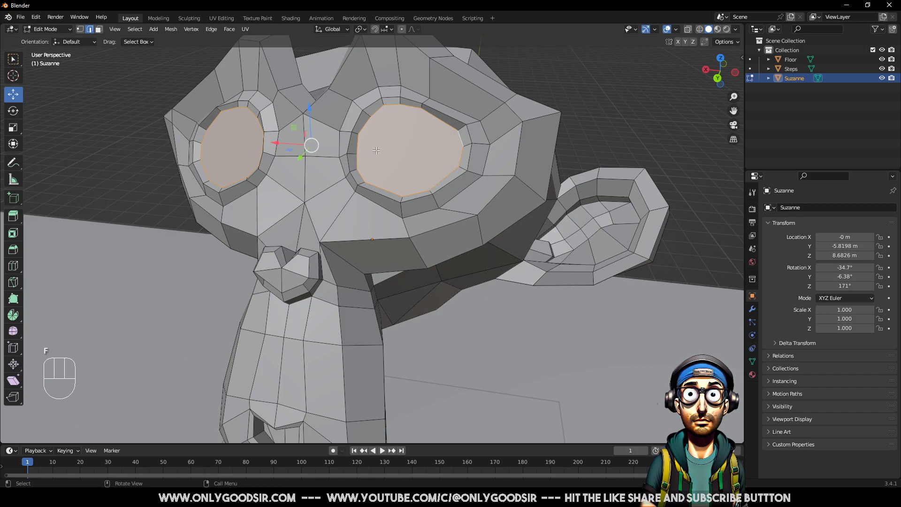
pyautogui.hotkey('ctrl', 'z')
pyautogui.rightClick(388, 143)
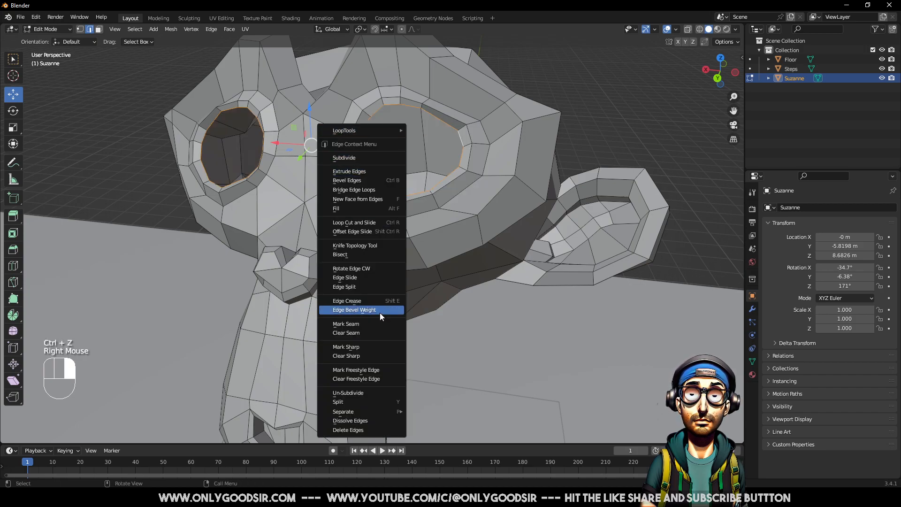
pyautogui.click(353, 209)
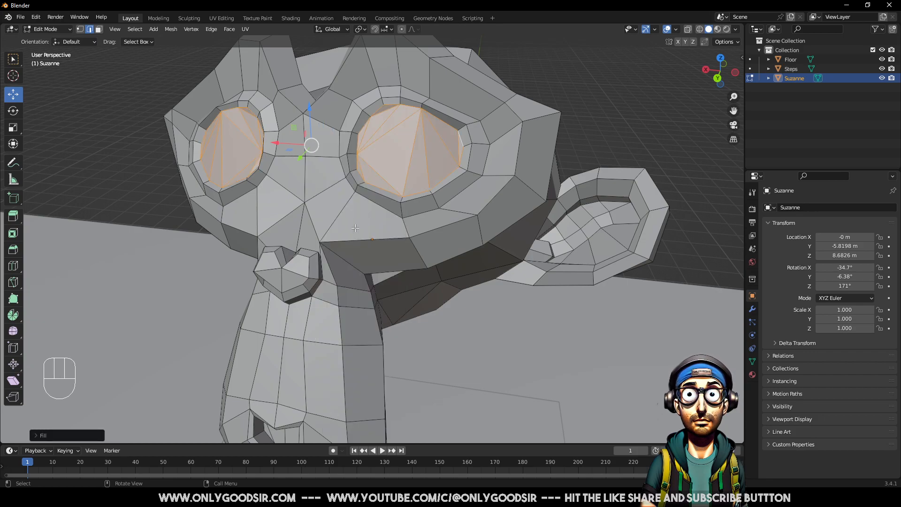
# Check that the filled eye sockets are joined to the head mesh by selecting all geometry linked to one socket face
pyautogui.moveTo(354, 209); pyautogui.dragTo(452, 225, button='middle')
pyautogui.press('Tab')
pyautogui.moveTo(366, 171); pyautogui.dragTo(413, 147, button='middle')
pyautogui.click(413, 147)
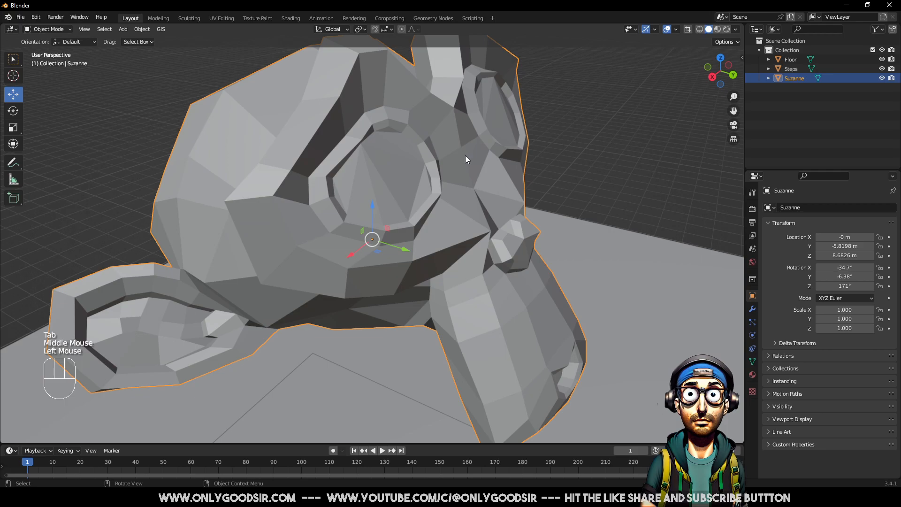
pyautogui.press('Tab')
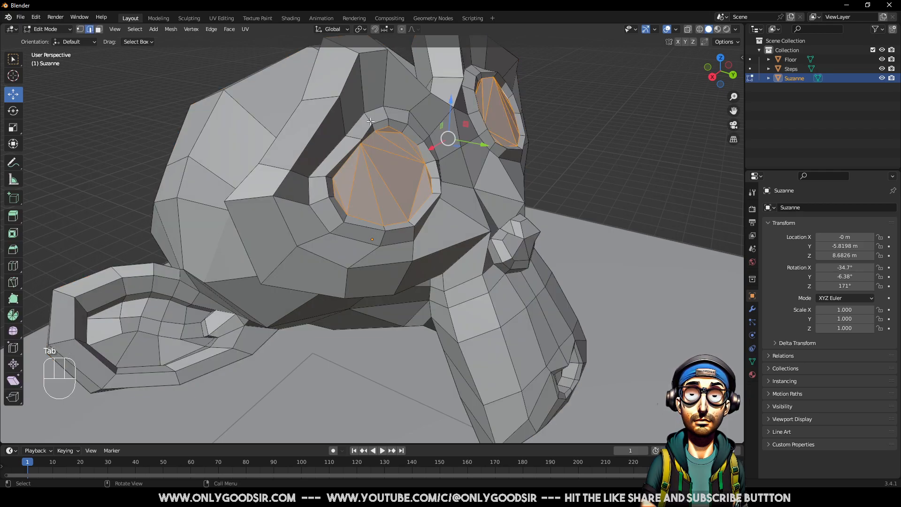
pyautogui.click(456, 180)
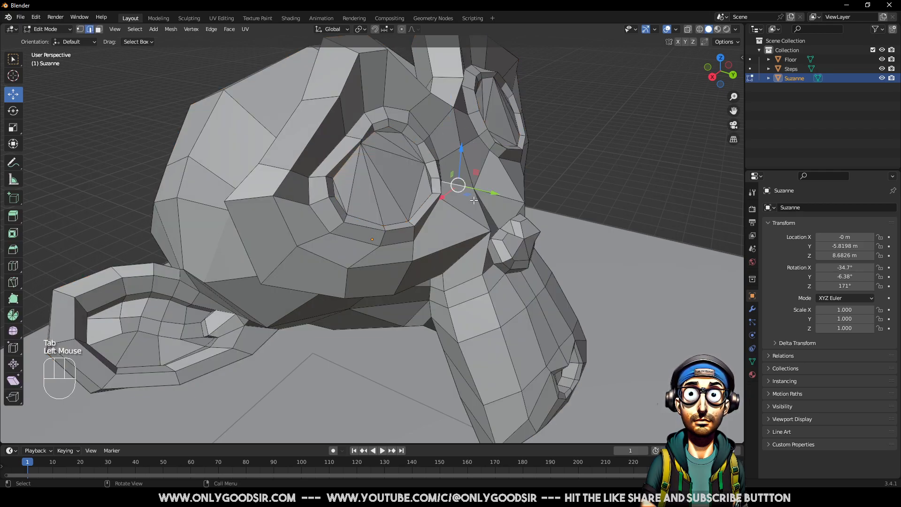
pyautogui.click(99, 30)
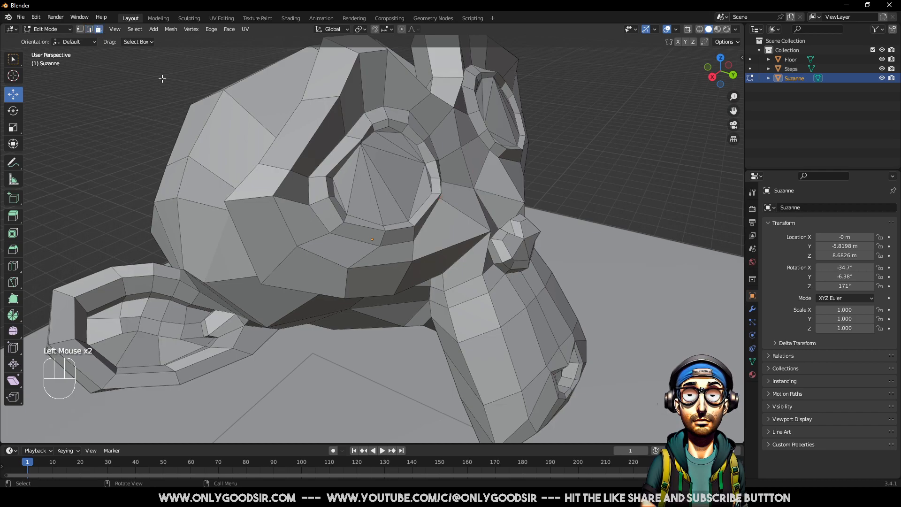
pyautogui.click(410, 181)
pyautogui.hotkey('ctrl', 'l')
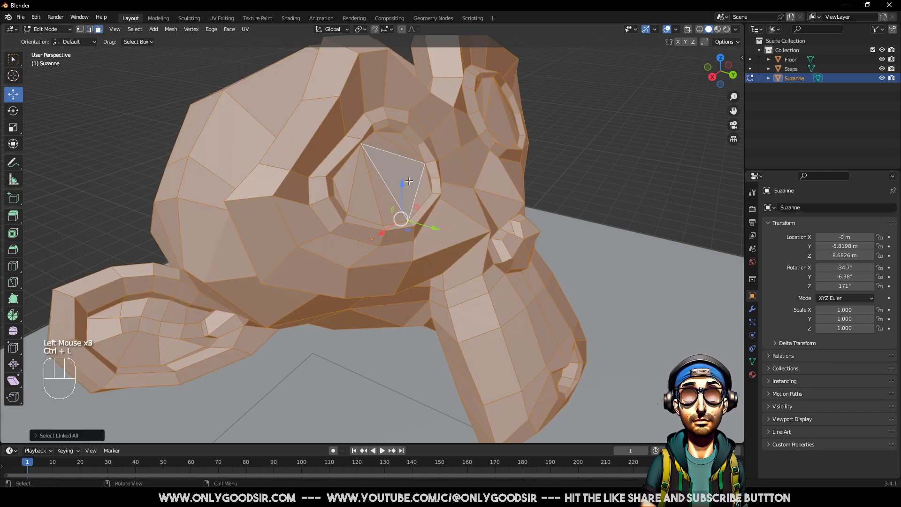
pyautogui.press('Tab')
pyautogui.click(583, 162)
pyautogui.scroll(-2, 506, 241)
pyautogui.scroll(-4, 413, 265)
pyautogui.moveTo(452, 283); pyautogui.dragTo(389, 227, button='middle')
pyautogui.scroll(-2, 405, 268)
pyautogui.click(353, 230)
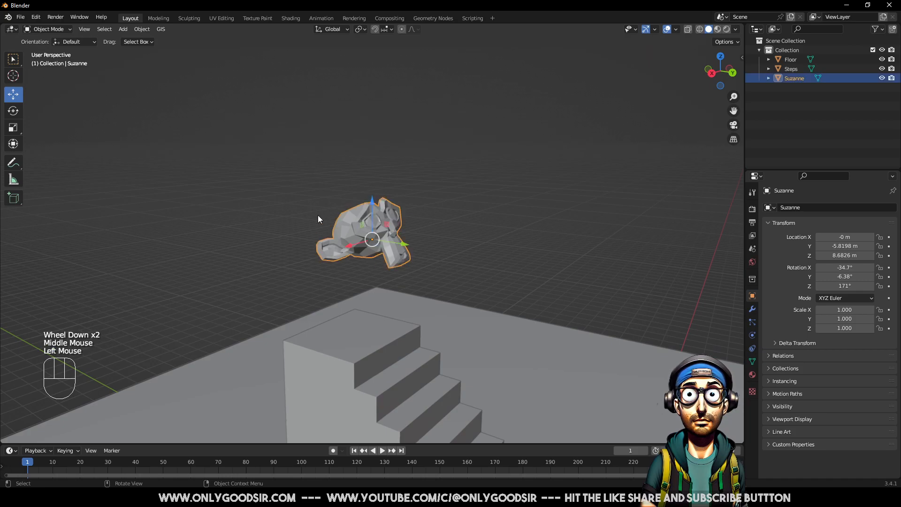
pyautogui.scroll(2, 356, 240)
pyautogui.moveTo(408, 258); pyautogui.dragTo(341, 146, button='middle')
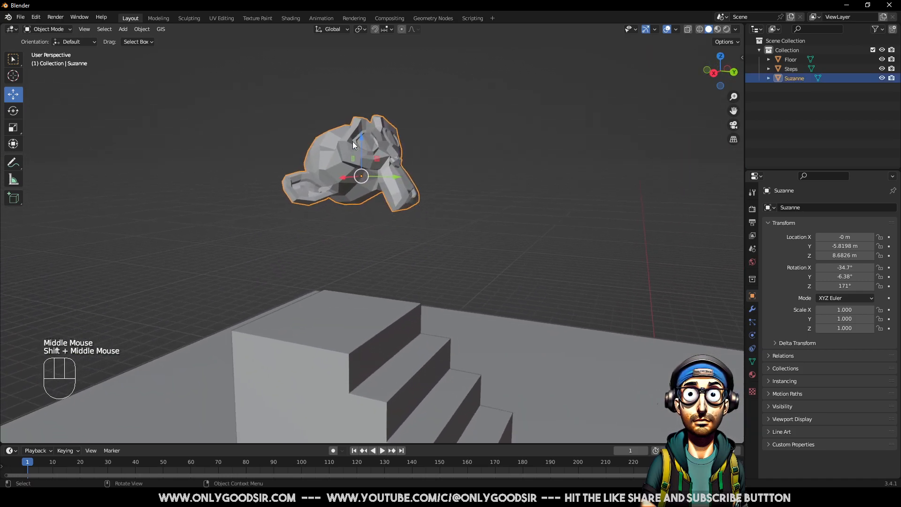
pyautogui.click(123, 29)
pyautogui.moveTo(145, 41)
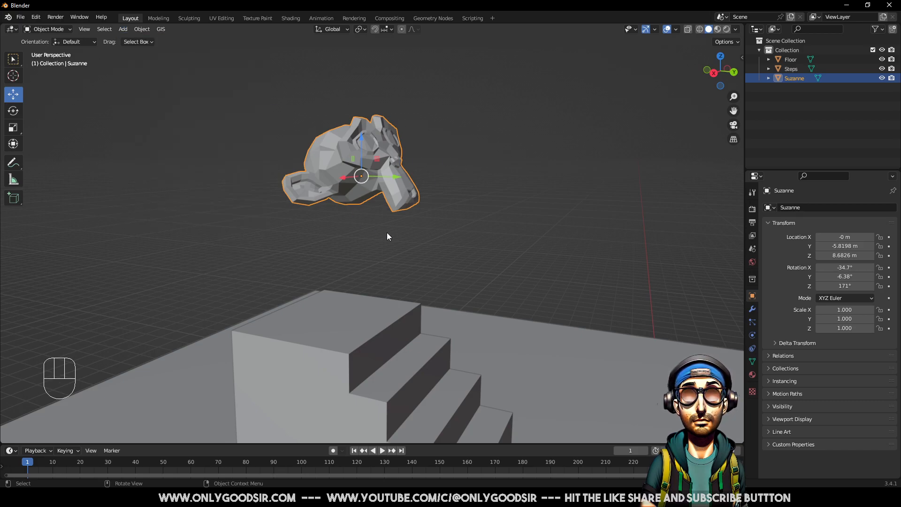
# Apply Shade Smooth to the monkey head
pyautogui.keyDown('shift'); pyautogui.moveTo(410, 303); pyautogui.dragTo(357, 169, button='middle'); pyautogui.keyUp('shift')
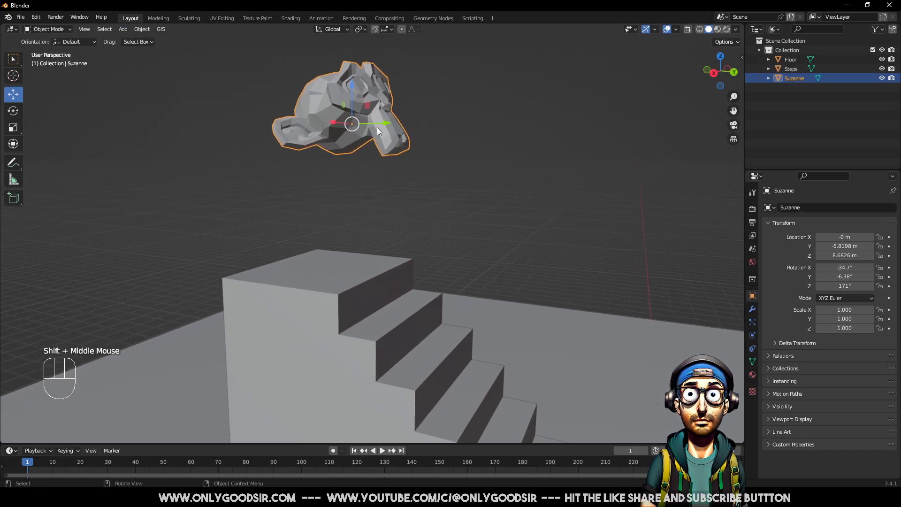
pyautogui.moveTo(379, 131); pyautogui.dragTo(368, 135, button='middle')
pyautogui.rightClick(360, 95)
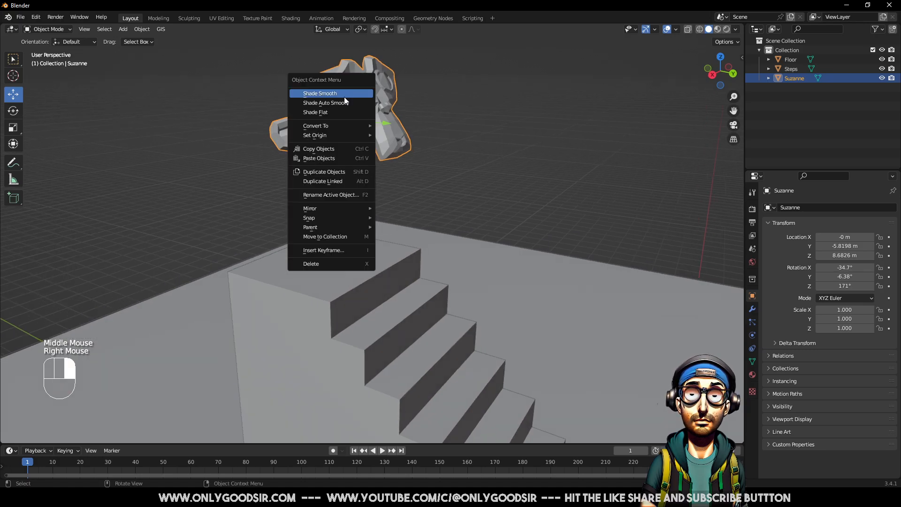
pyautogui.click(344, 96)
# Move the monkey head along Y to about -5.59 m and scale it uniformly to about 0.943
pyautogui.moveTo(376, 162); pyautogui.dragTo(346, 136, button='middle')
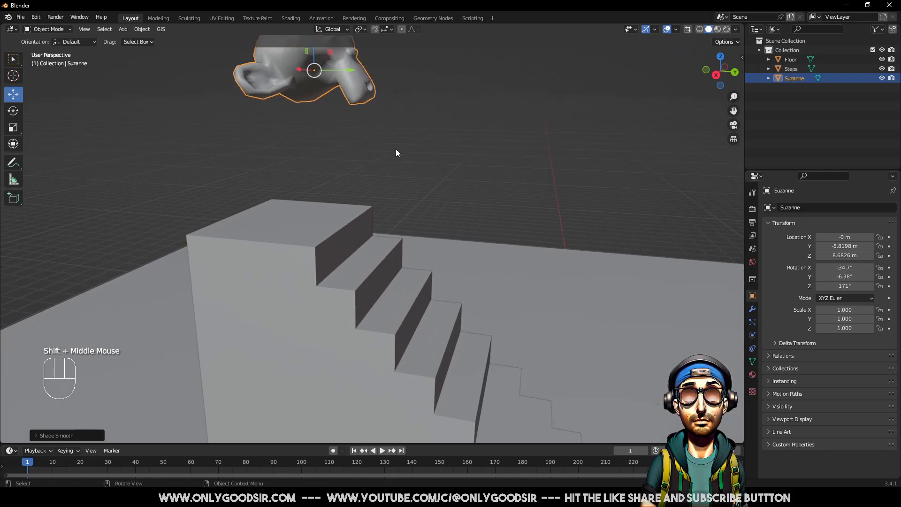
pyautogui.scroll(-3, 396, 164)
pyautogui.moveTo(374, 190); pyautogui.dragTo(393, 169, button='middle')
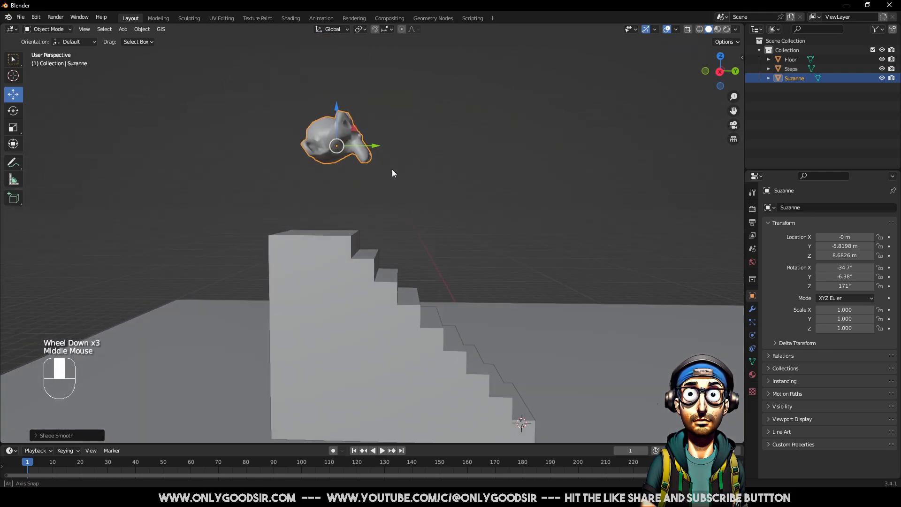
pyautogui.moveTo(379, 142); pyautogui.dragTo(385, 145)
pyautogui.press('s')
pyautogui.click(393, 208)
pyautogui.moveTo(393, 207); pyautogui.dragTo(437, 174, button='middle')
pyautogui.press('s')
pyautogui.click(441, 175)
# Add Collision physics to the floor and to the staircase
pyautogui.moveTo(392, 203); pyautogui.dragTo(471, 187, button='middle')
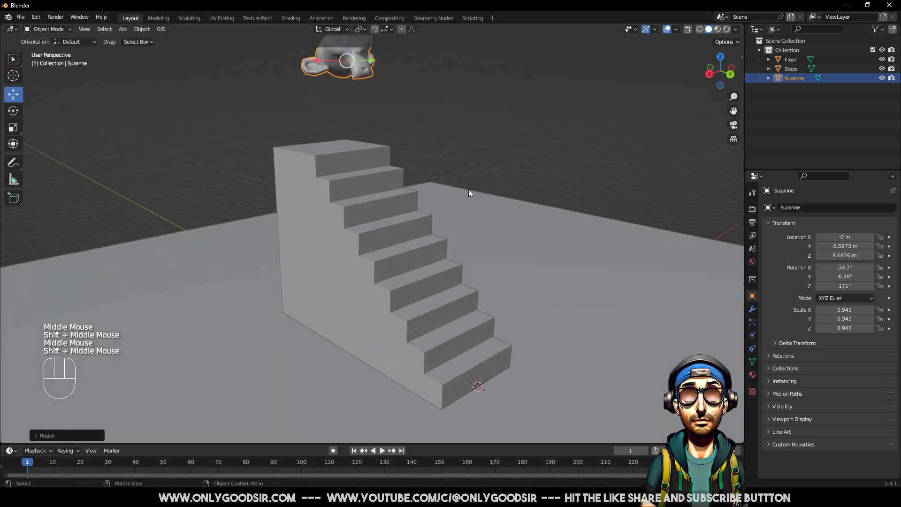
pyautogui.scroll(-2, 440, 215)
pyautogui.keyDown('shift'); pyautogui.moveTo(440, 215); pyautogui.dragTo(423, 178, button='middle'); pyautogui.keyUp('shift')
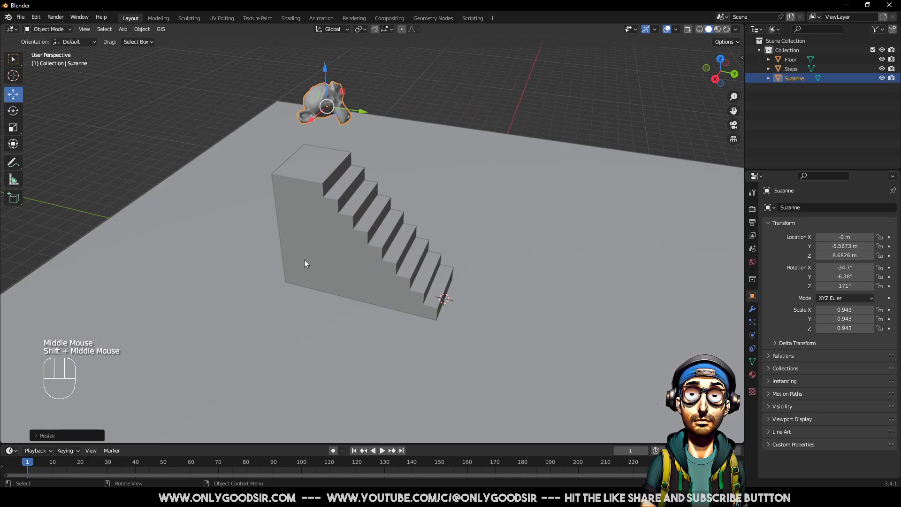
pyautogui.click(353, 345)
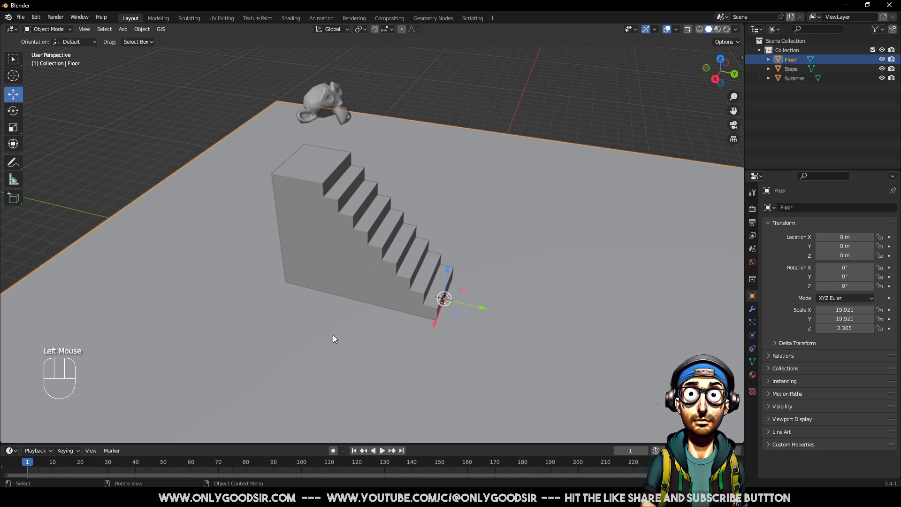
pyautogui.click(345, 219)
pyautogui.click(324, 347)
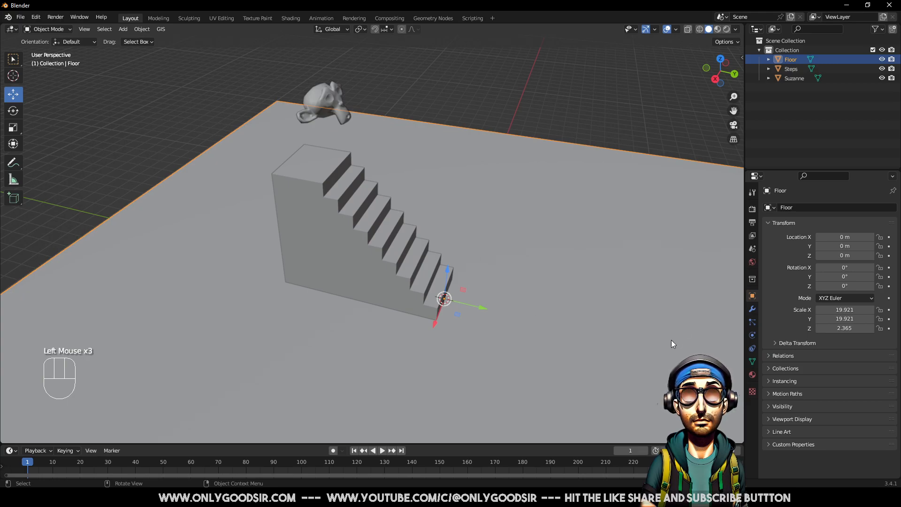
pyautogui.click(753, 335)
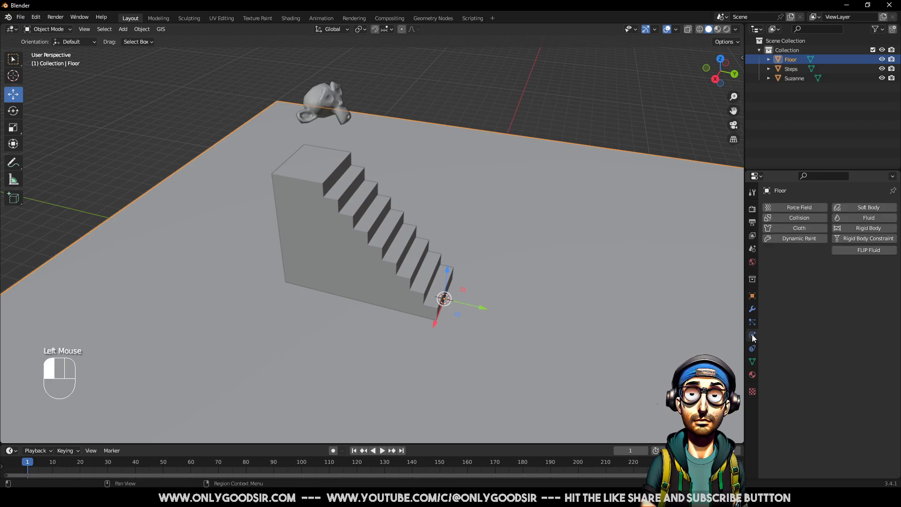
pyautogui.click(792, 219)
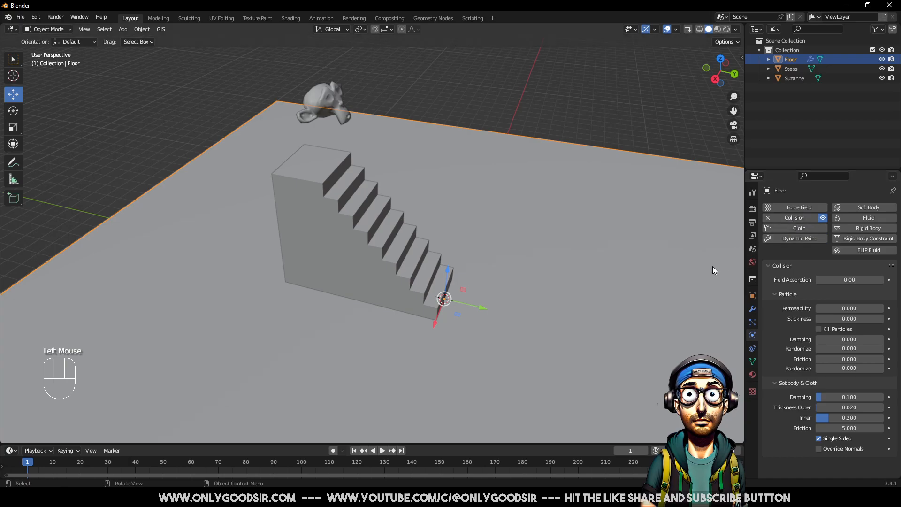
pyautogui.click(383, 240)
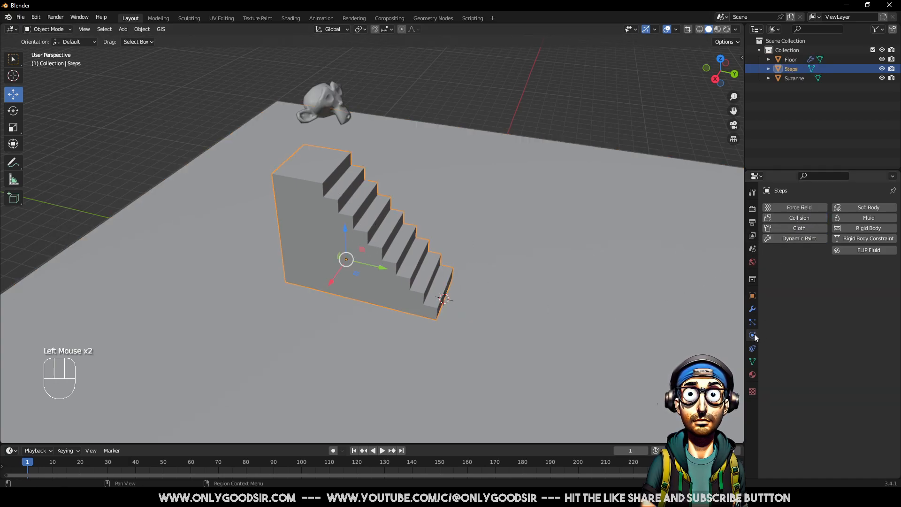
pyautogui.click(788, 218)
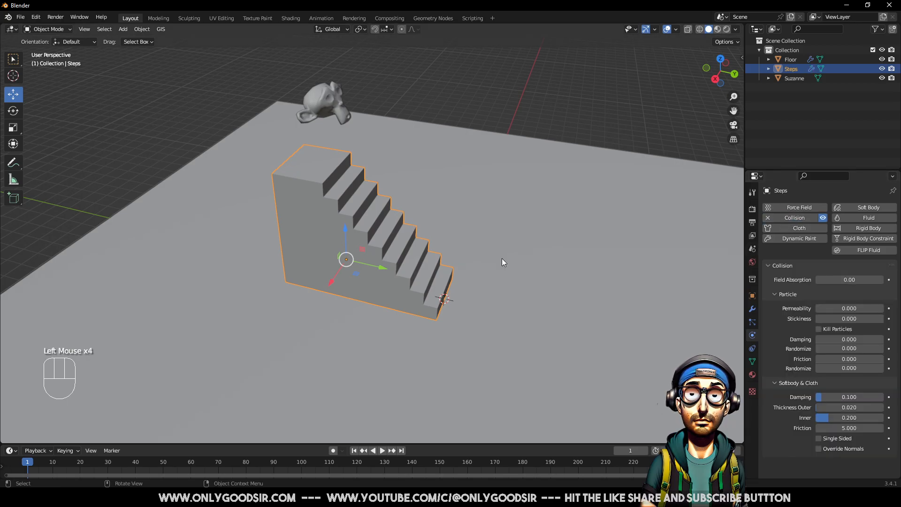
# Add Soft Body physics to the monkey head
pyautogui.click(319, 118)
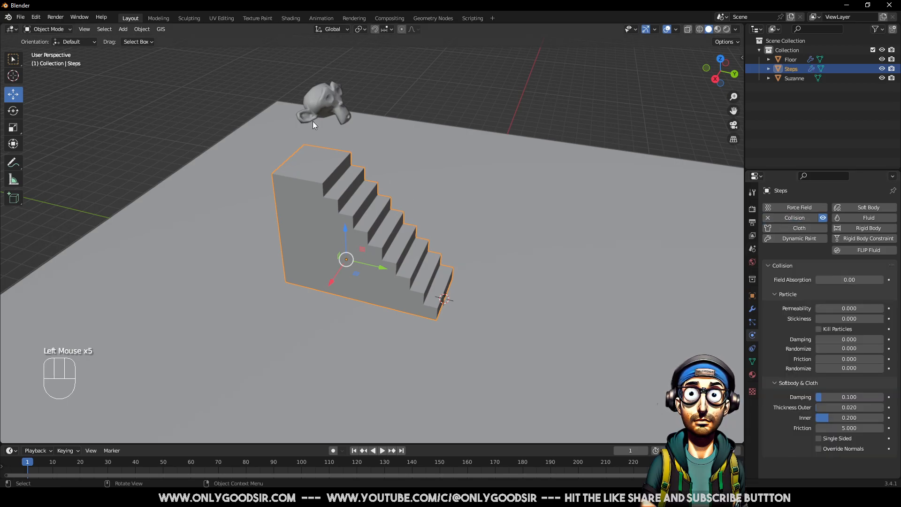
pyautogui.click(329, 91)
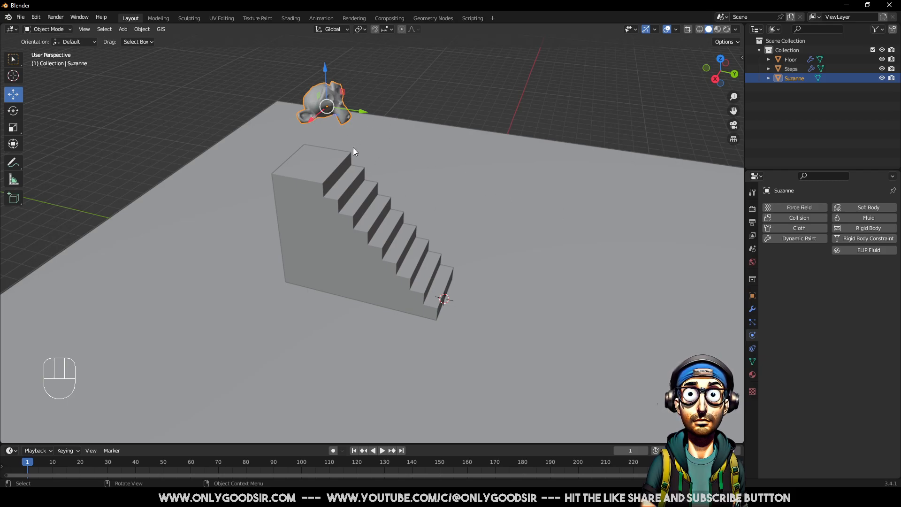
pyautogui.click(868, 209)
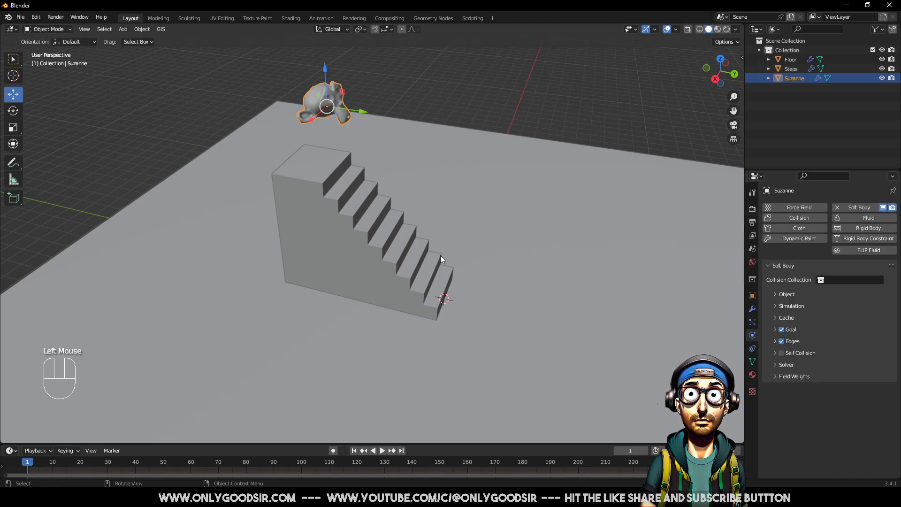
# Play the soft body simulation to test it, stop it and return to the first frame
pyautogui.moveTo(341, 143); pyautogui.dragTo(350, 214, button='middle')
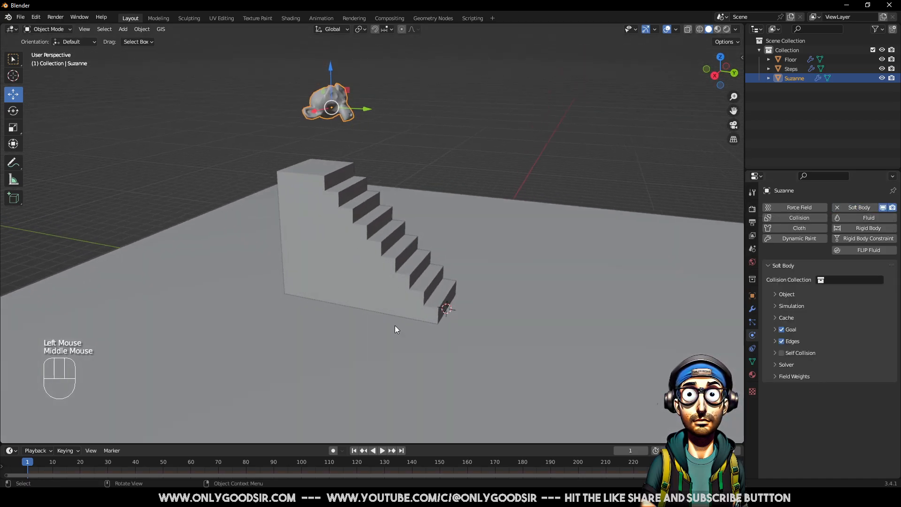
pyautogui.click(382, 451)
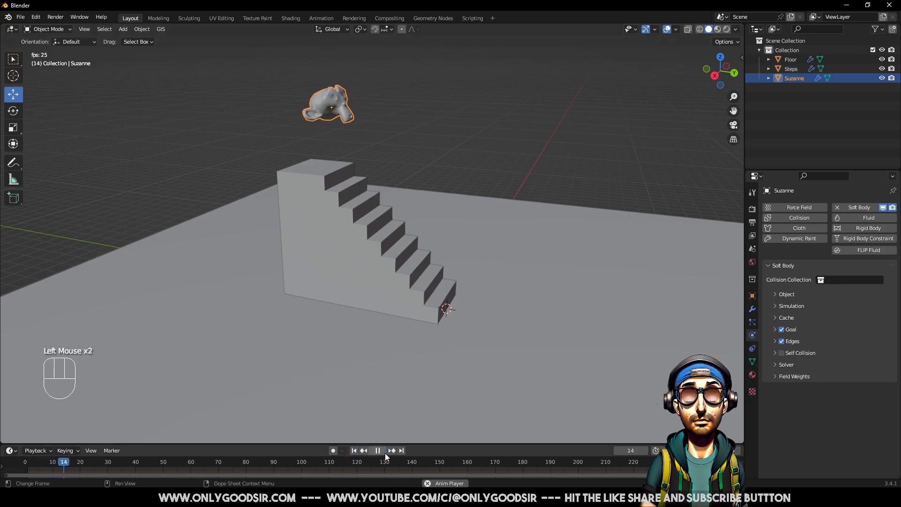
pyautogui.click(385, 452)
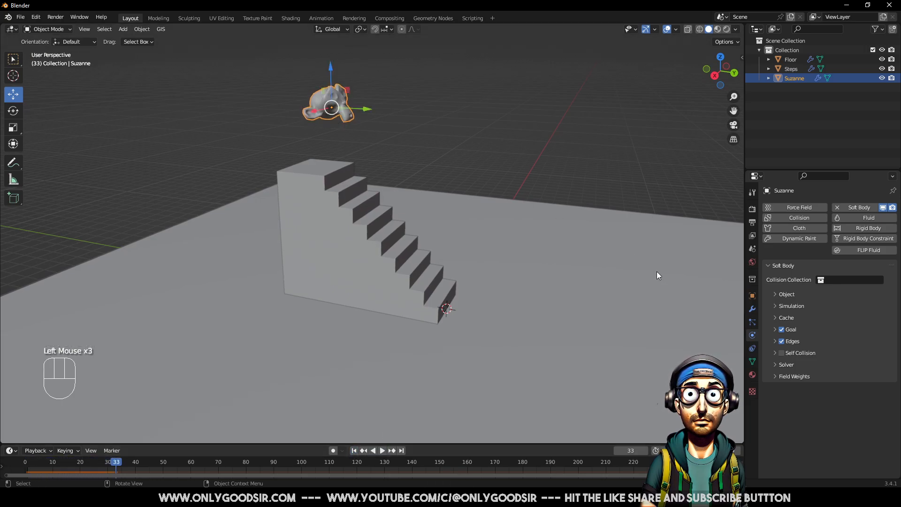
pyautogui.click(354, 451)
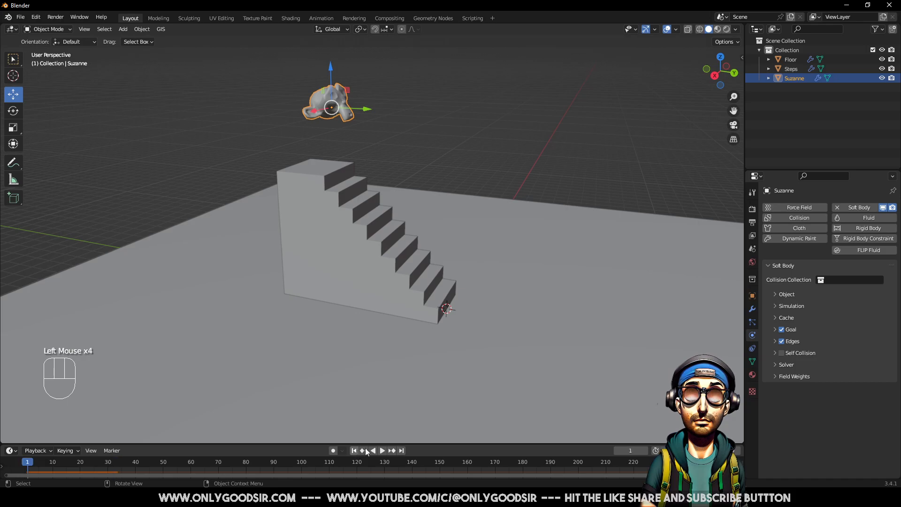
# Disable Goal in the monkey head's soft body settings, play the simulation and return to frame 1
pyautogui.click(782, 330)
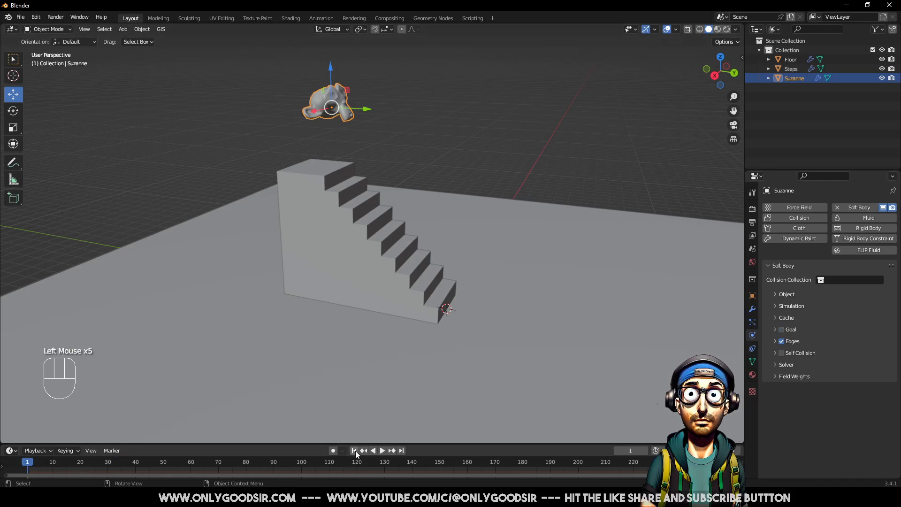
pyautogui.click(382, 451)
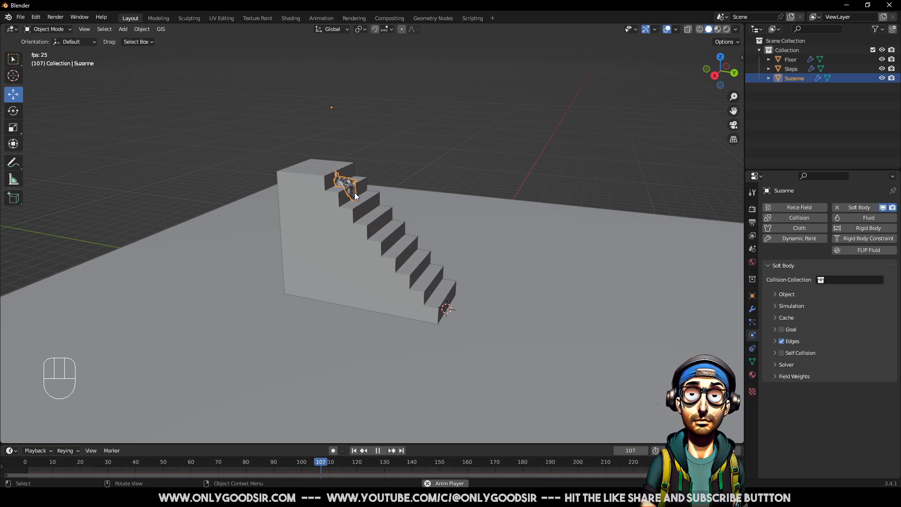
pyautogui.click(379, 450)
pyautogui.click(353, 450)
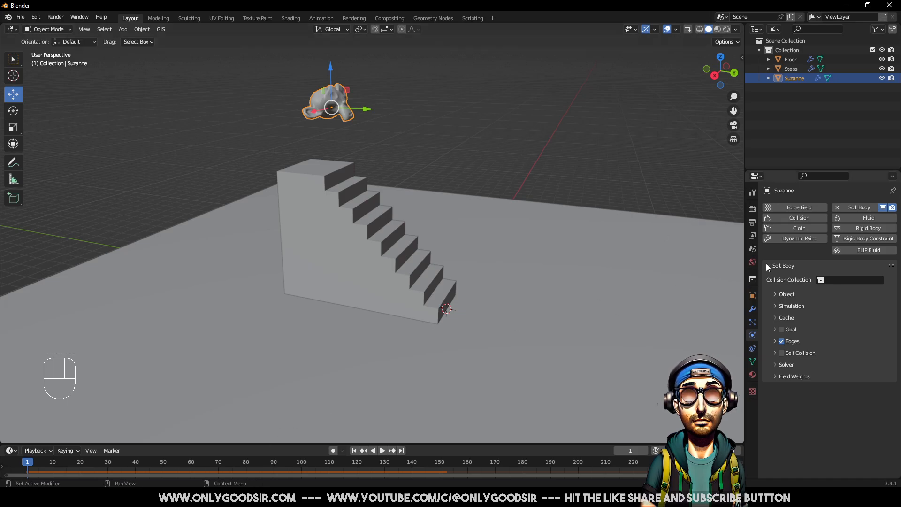
# In the soft body's Edges settings, enable Stiffness and set Bending to 10
pyautogui.click(776, 341)
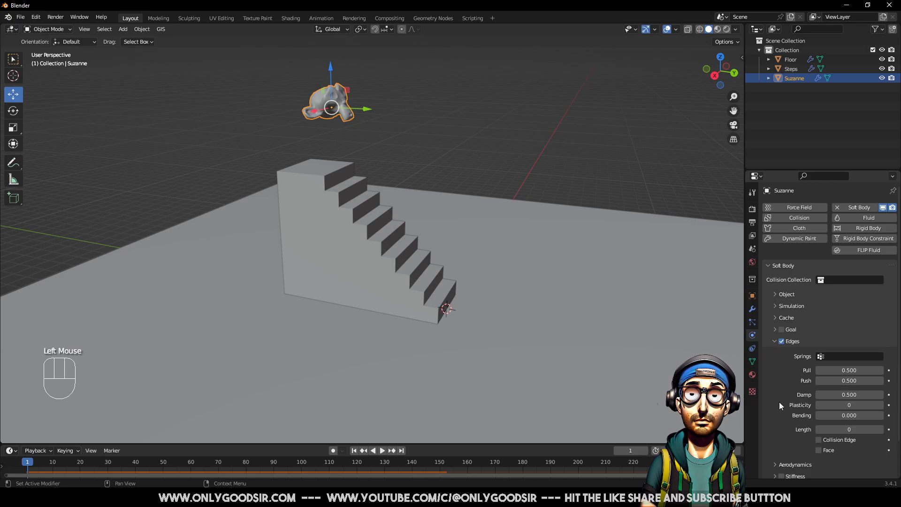
pyautogui.scroll(-3, 780, 405)
pyautogui.click(781, 437)
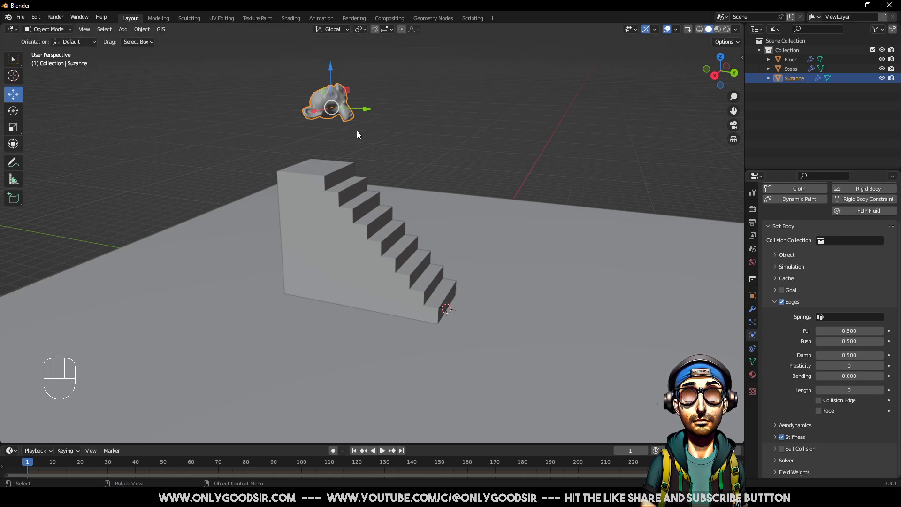
pyautogui.click(856, 379)
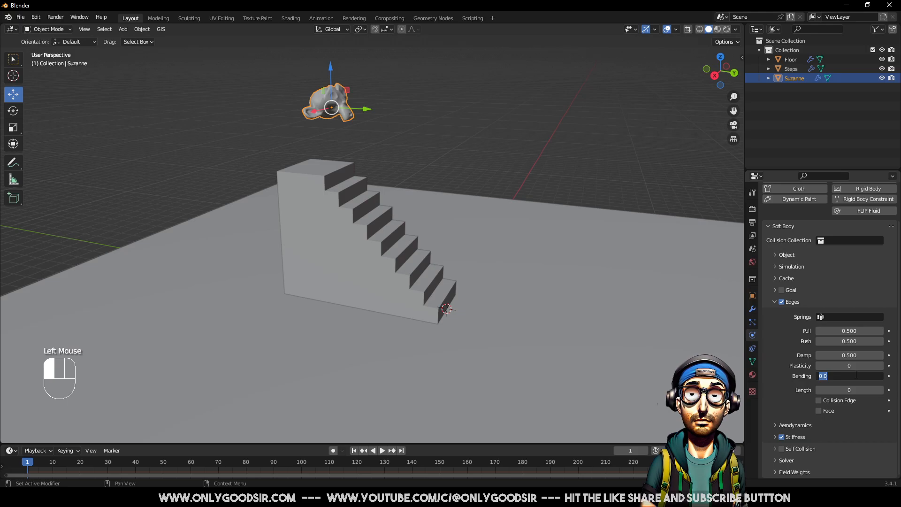
pyautogui.write('10')
pyautogui.press('Return')
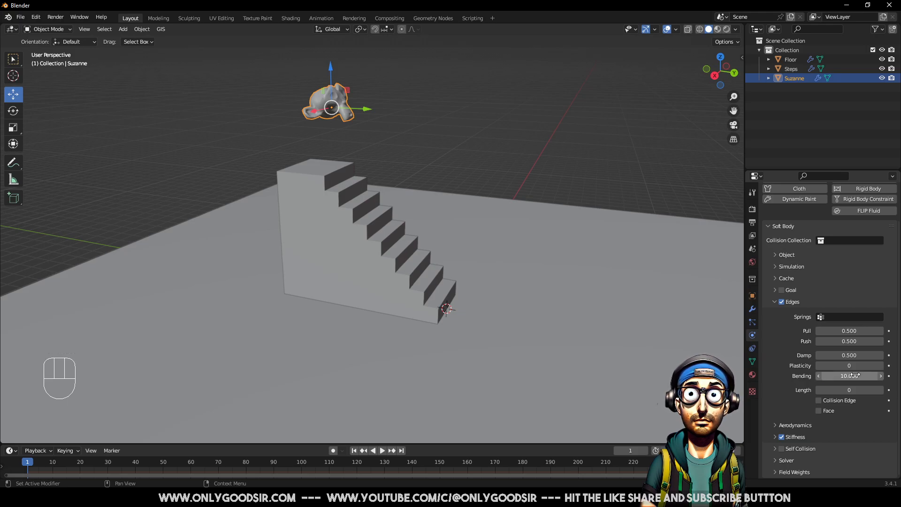
# Play the soft body simulation with Bending at 10 to examine how the monkey head tumbles down the stairs, and stop it
pyautogui.click(855, 377)
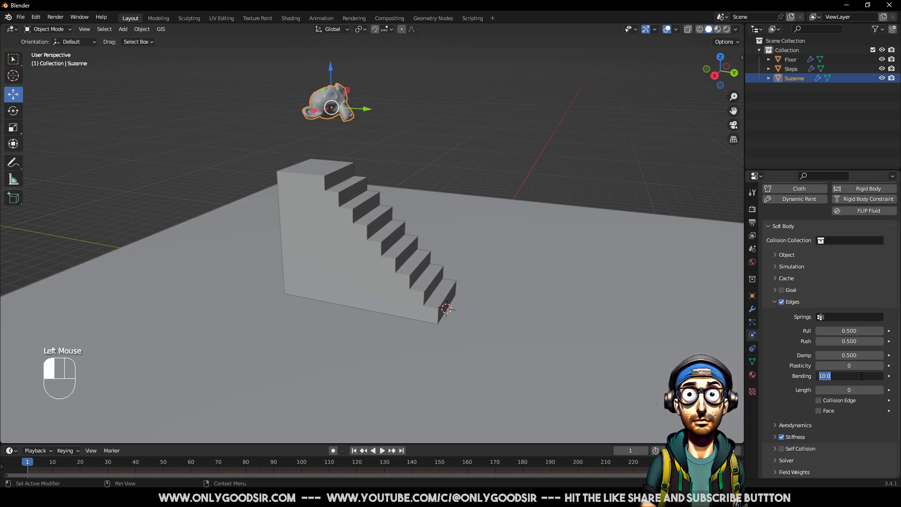
pyautogui.press('Escape')
pyautogui.click(850, 376)
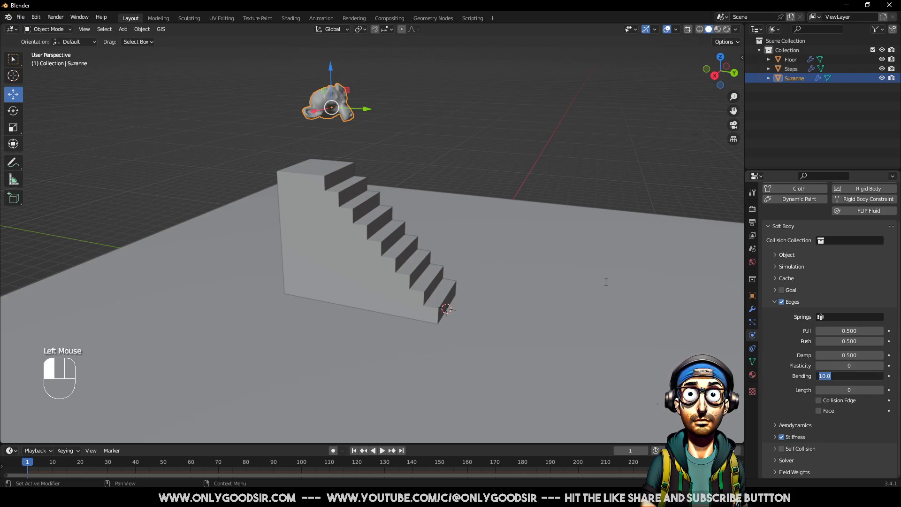
pyautogui.click(540, 164)
pyautogui.click(382, 451)
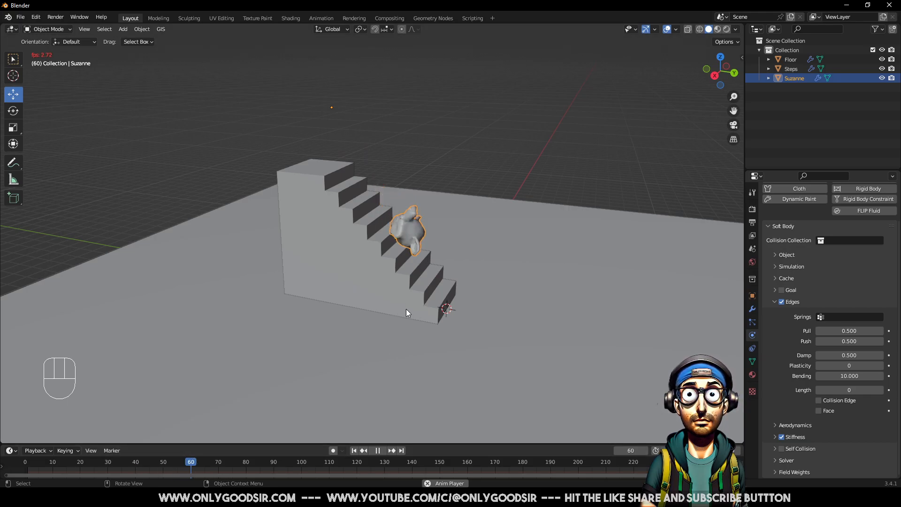
pyautogui.moveTo(432, 293); pyautogui.dragTo(432, 269, button='middle')
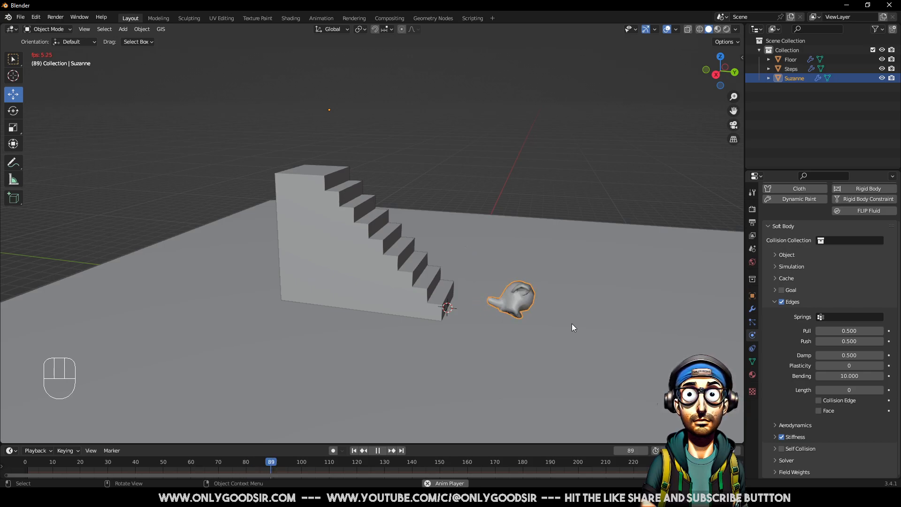
pyautogui.click(379, 450)
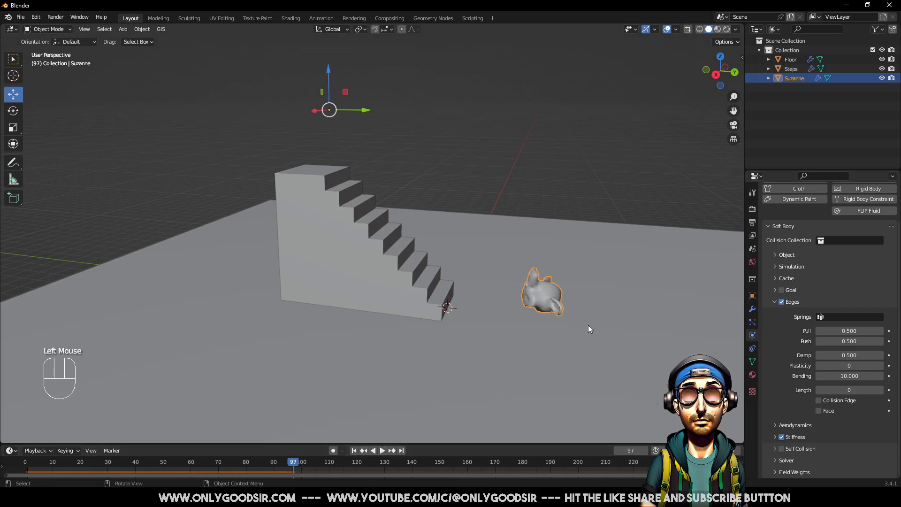
# Set the soft body's edge Bending to 5, replay the simulation from the first frame, stop it and return to frame 1
pyautogui.doubleClick(852, 375)
pyautogui.write('5')
pyautogui.press('Return')
pyautogui.click(354, 452)
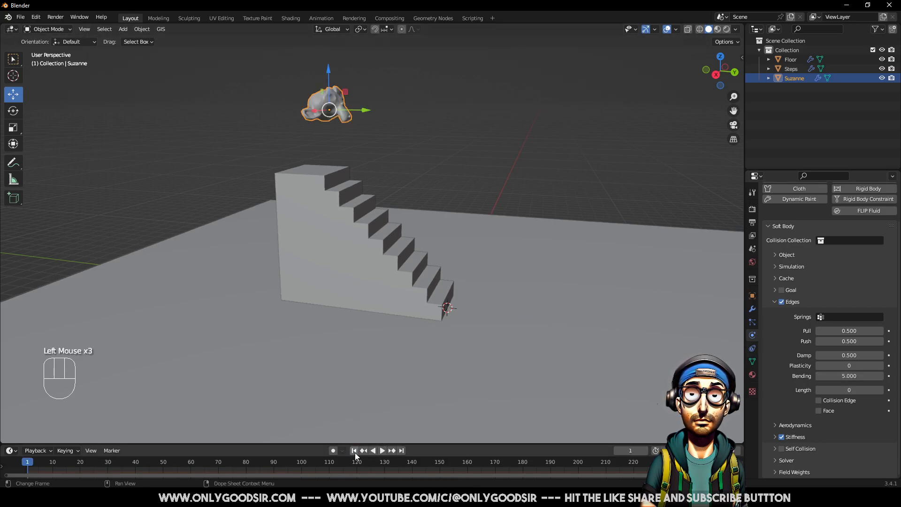
pyautogui.click(383, 451)
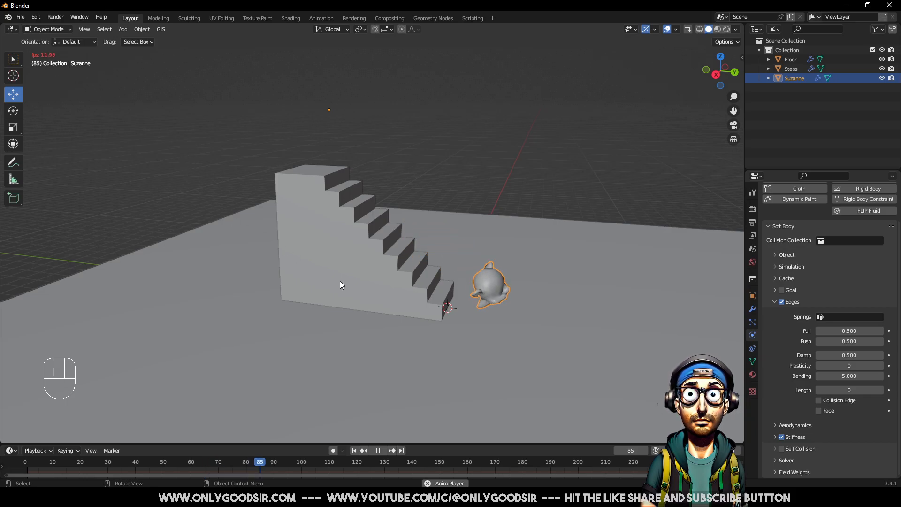
pyautogui.click(378, 454)
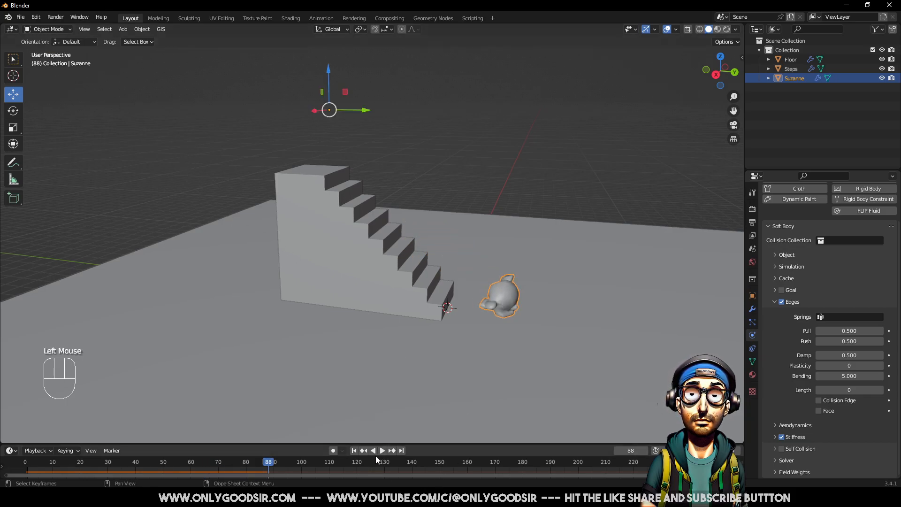
pyautogui.click(351, 450)
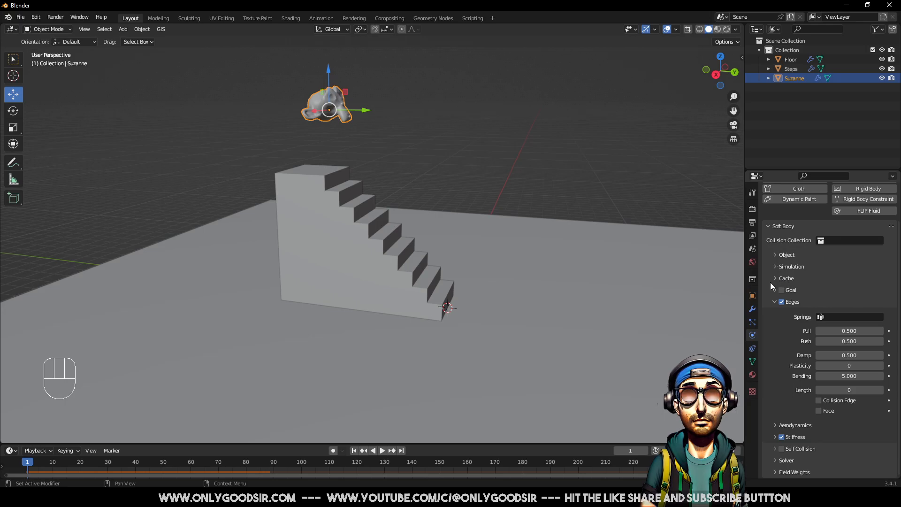
# Set the monkey head's soft body simulation Speed to 0.8
pyautogui.click(776, 302)
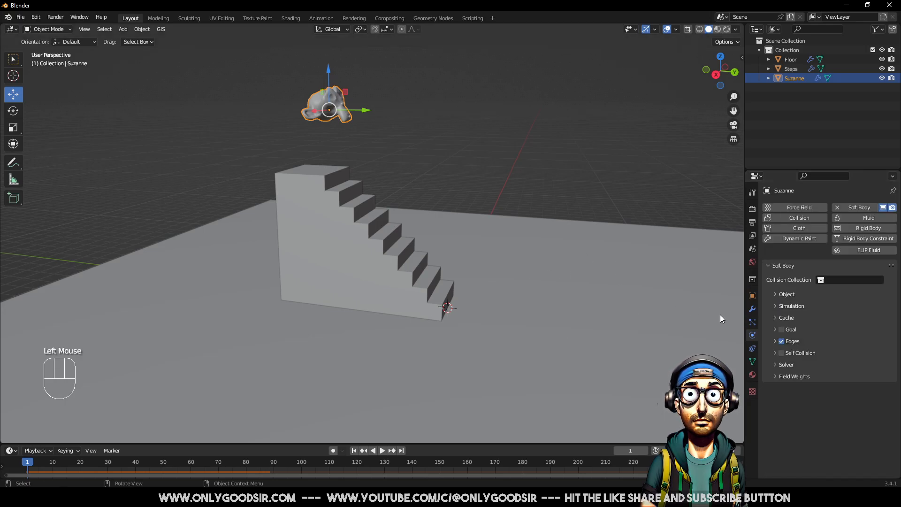
pyautogui.click(775, 306)
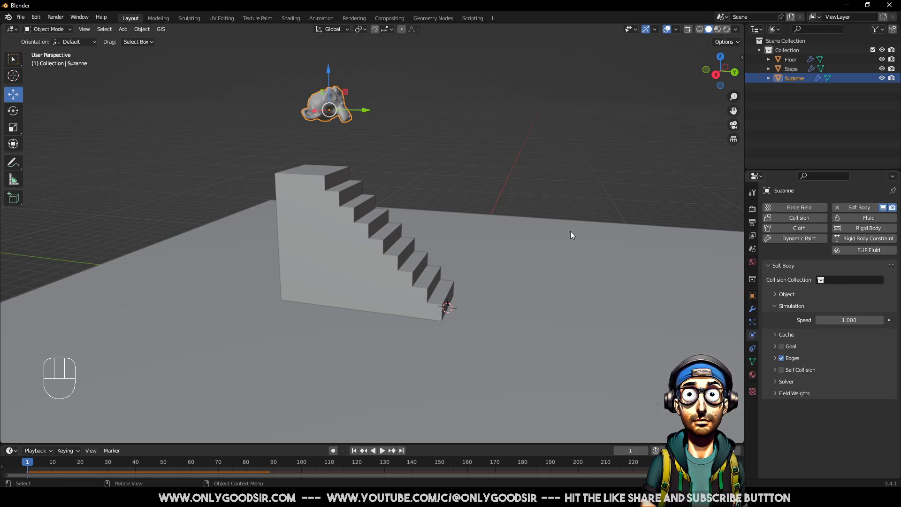
pyautogui.moveTo(851, 322); pyautogui.dragTo(876, 322)
pyautogui.click(864, 322)
pyautogui.write('0.8')
pyautogui.press('Return')
pyautogui.moveTo(486, 267); pyautogui.dragTo(460, 266, button='middle')
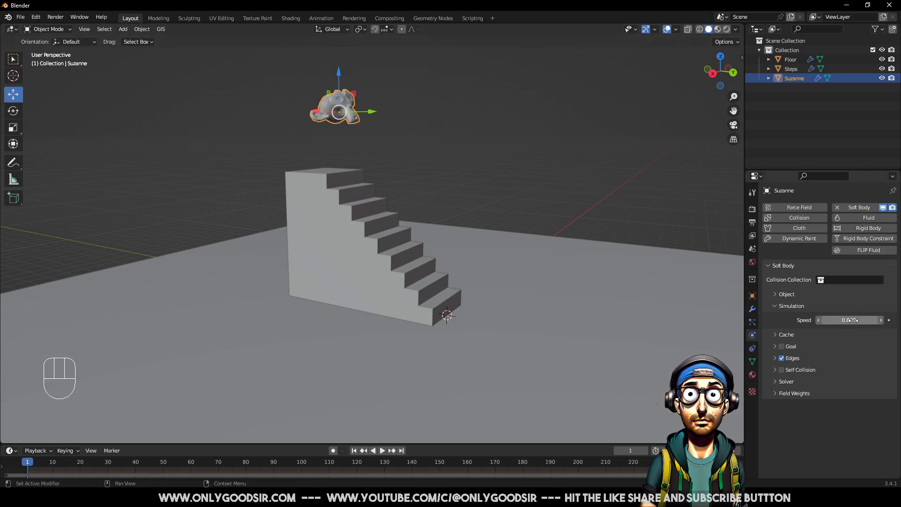
pyautogui.moveTo(456, 255); pyautogui.dragTo(460, 252, button='middle')
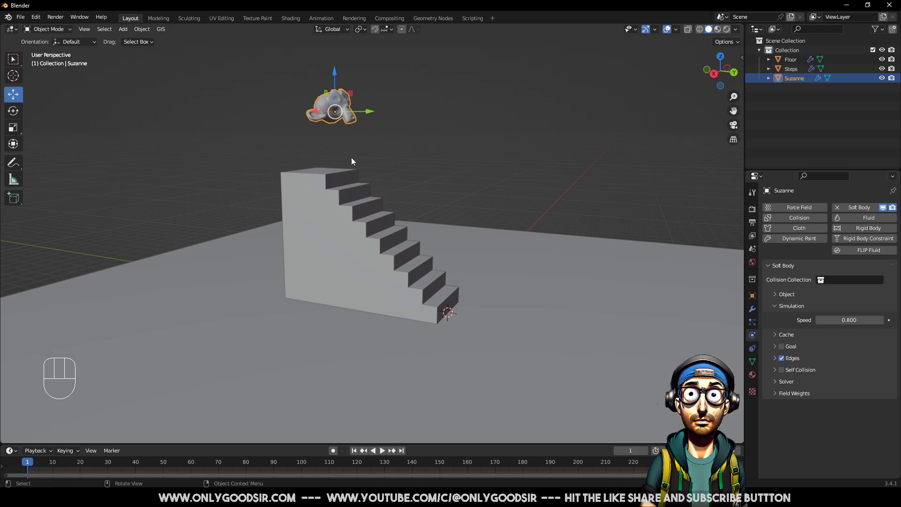
pyautogui.moveTo(368, 274); pyautogui.dragTo(391, 283, button='middle')
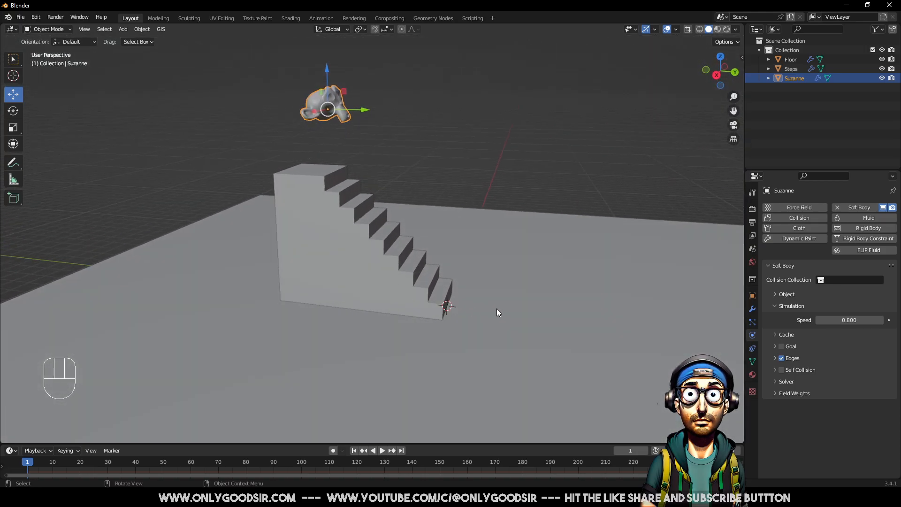
# Expand the soft body cache settings and save the project as SUZ_SOFTBODIE.blend
pyautogui.click(774, 334)
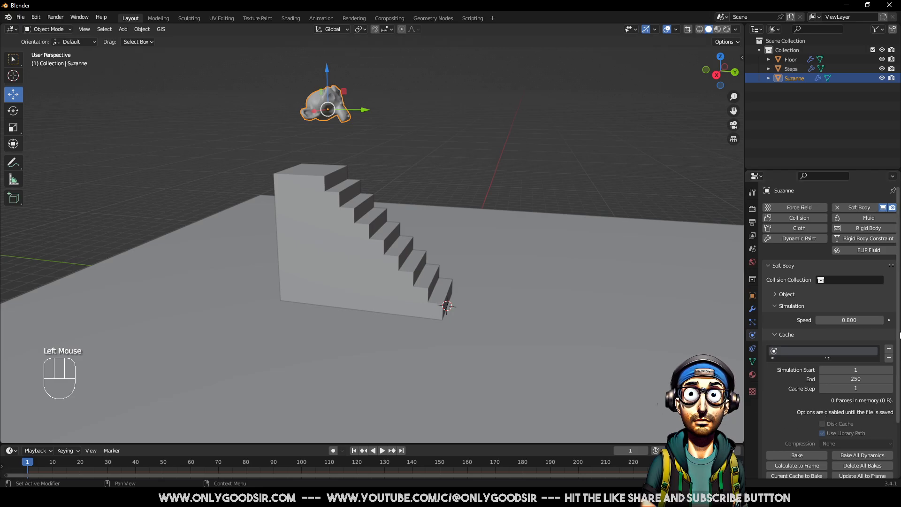
pyautogui.moveTo(897, 327); pyautogui.dragTo(896, 389)
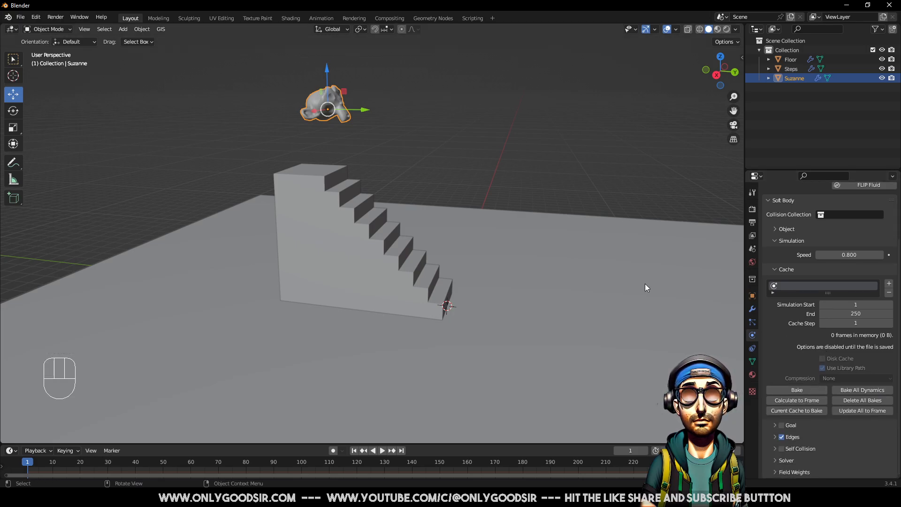
pyautogui.click(19, 19)
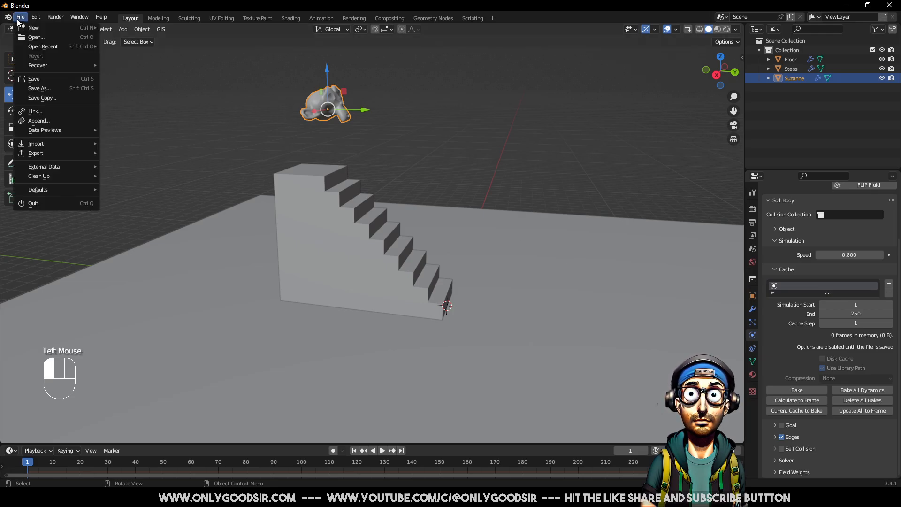
pyautogui.click(38, 88)
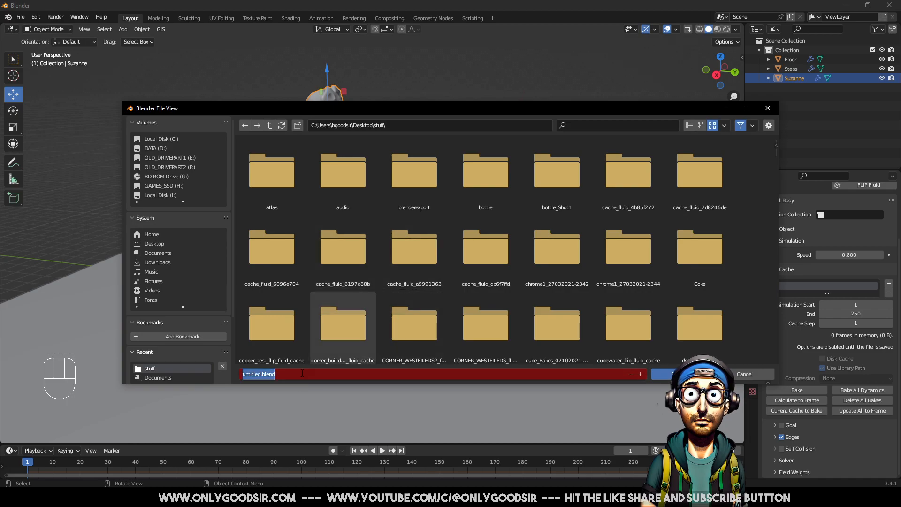
pyautogui.write('SU')
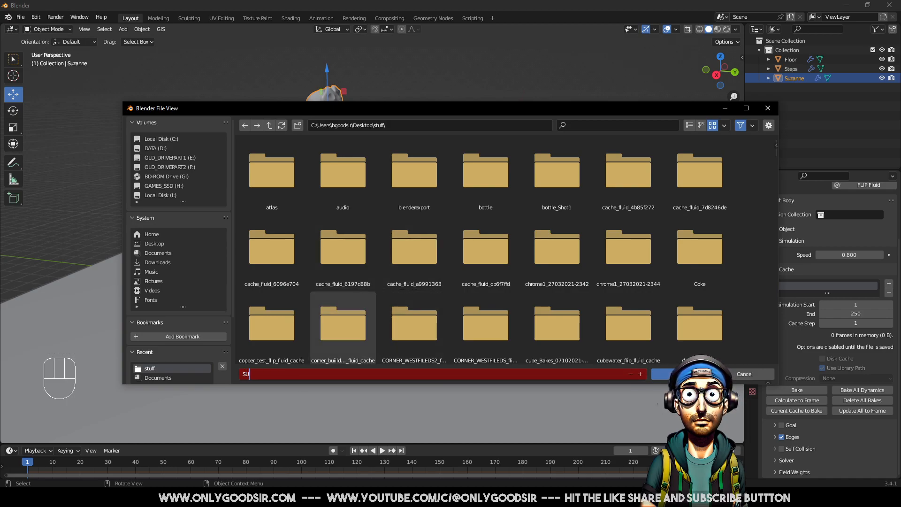
pyautogui.write('Z_SOFTBODIE.blend')
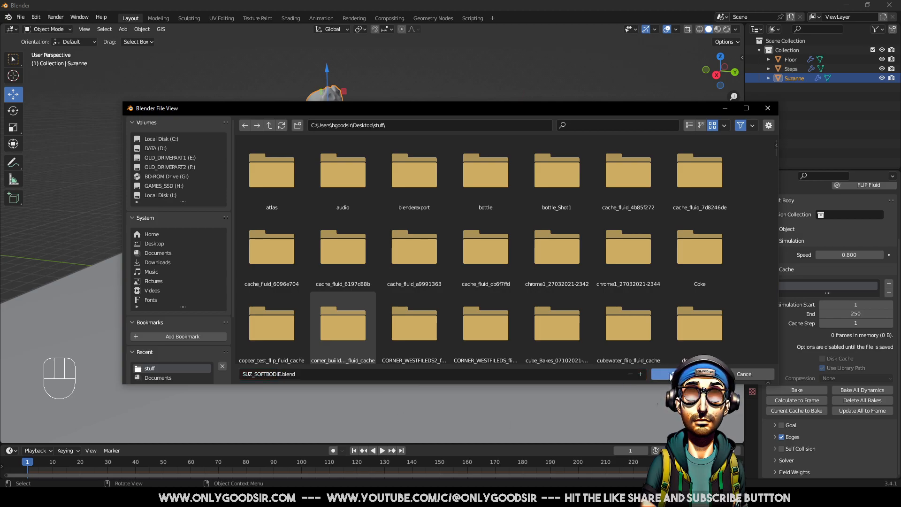
pyautogui.press('Return')
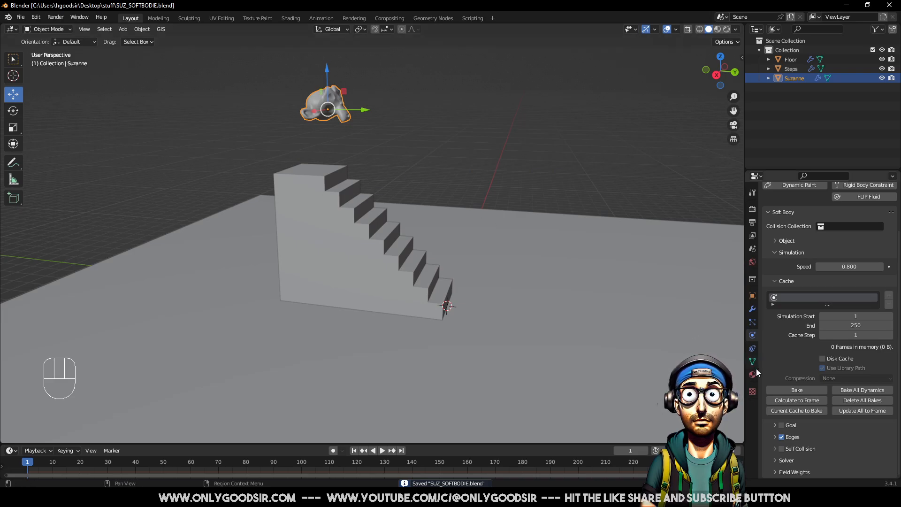
# Bake the monkey head's soft body cache, review the baked motion on the timeline and collapse the cache settings
pyautogui.click(812, 392)
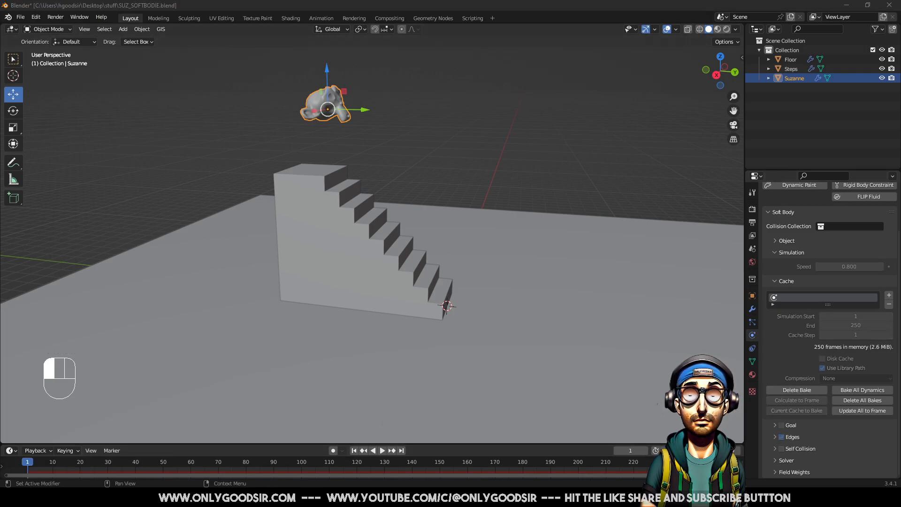
pyautogui.click(35, 466)
pyautogui.moveTo(35, 466); pyautogui.dragTo(213, 403)
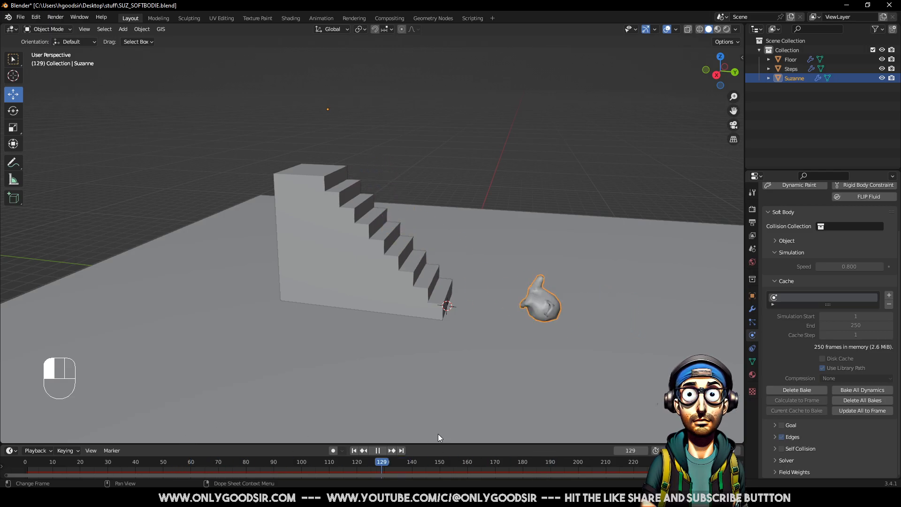
pyautogui.press('space')
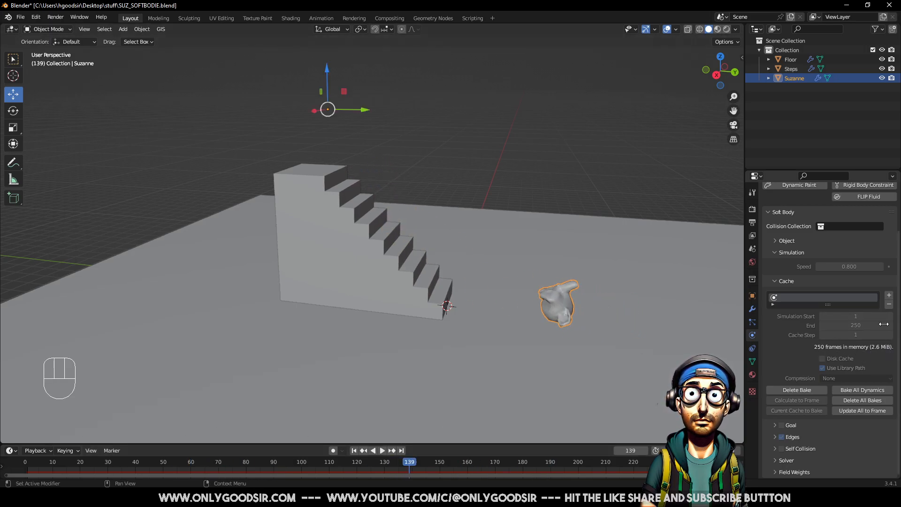
pyautogui.click(775, 282)
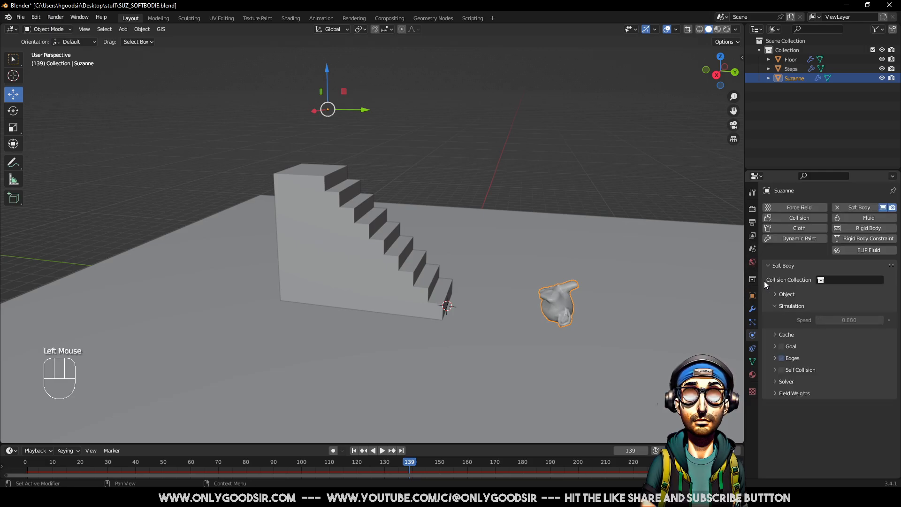
# Deselect the monkey head and play the baked animation from a lower viewing angle facing the steps, then stop it
pyautogui.moveTo(63, 458); pyautogui.dragTo(92, 464)
pyautogui.click(435, 138)
pyautogui.moveTo(393, 276); pyautogui.dragTo(306, 318, button='middle')
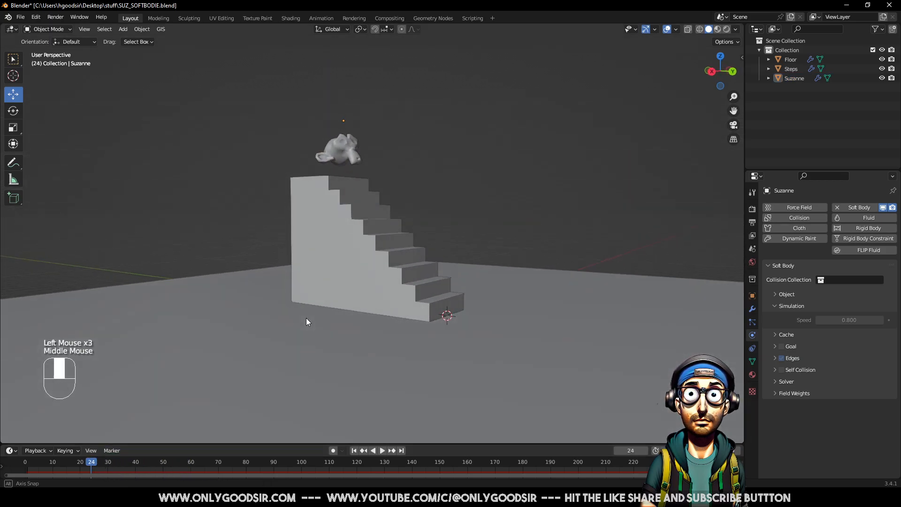
pyautogui.click(362, 451)
pyautogui.click(383, 451)
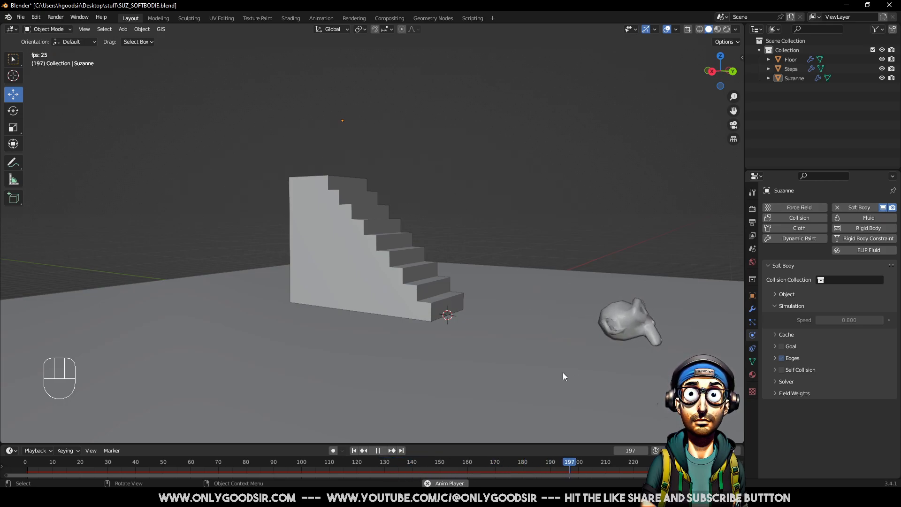
pyautogui.click(381, 455)
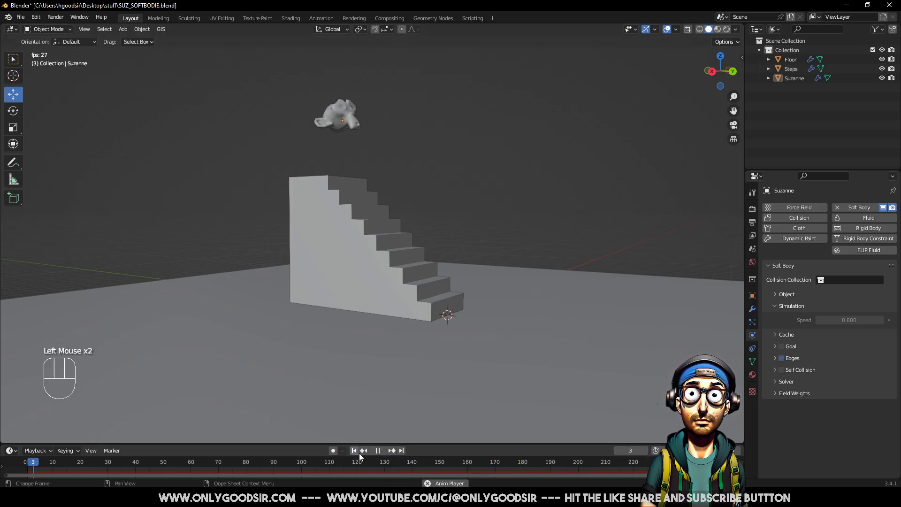
pyautogui.click(378, 451)
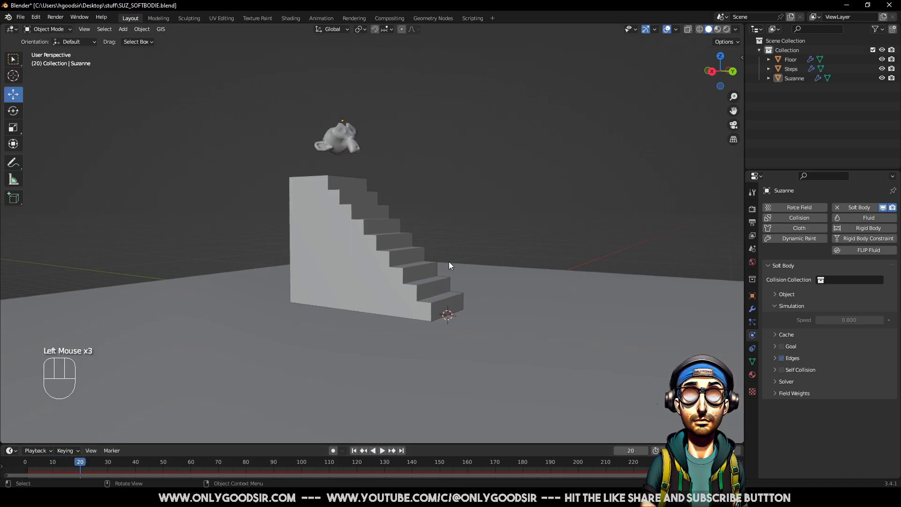
# Add a Subdivision Surface modifier to the monkey head and set its Render level to 1
pyautogui.click(753, 310)
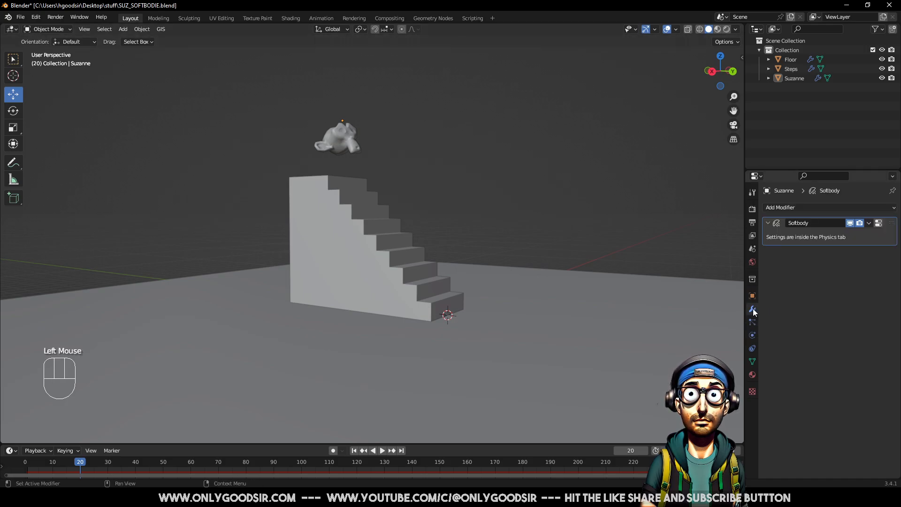
pyautogui.click(832, 207)
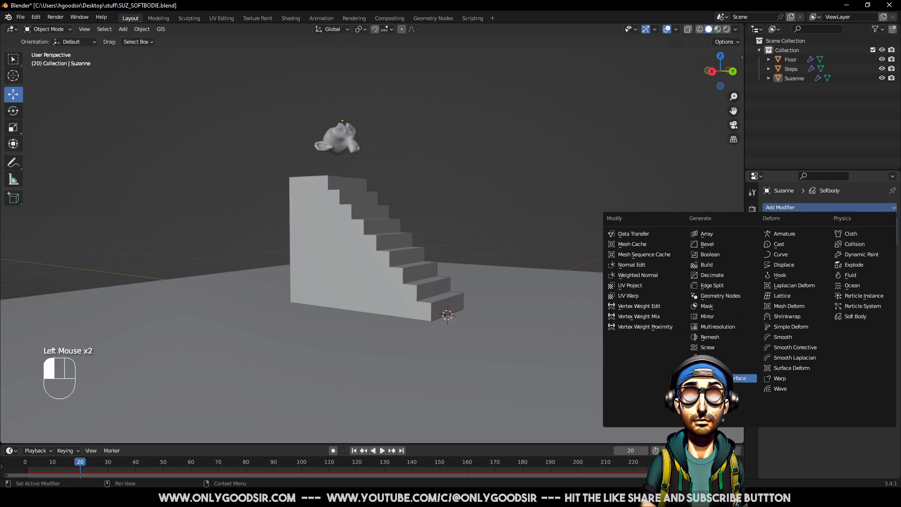
pyautogui.click(730, 361)
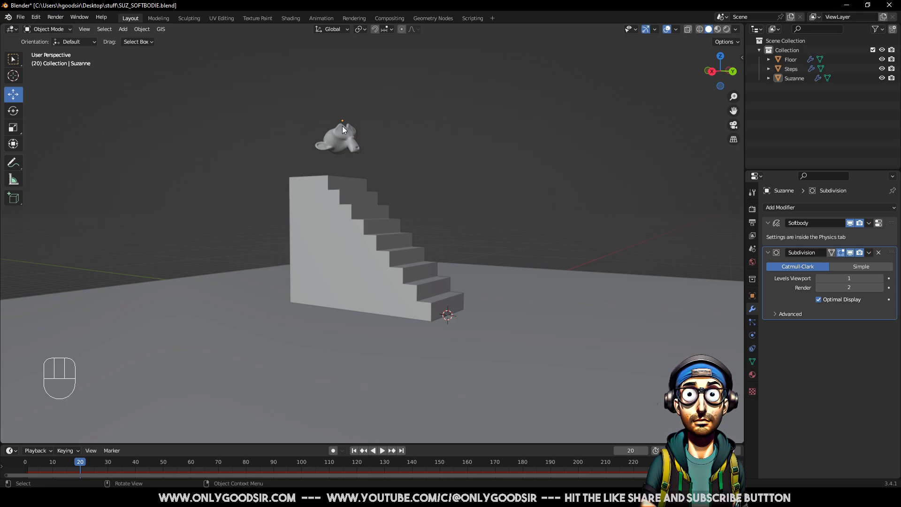
pyautogui.moveTo(866, 287); pyautogui.dragTo(857, 288)
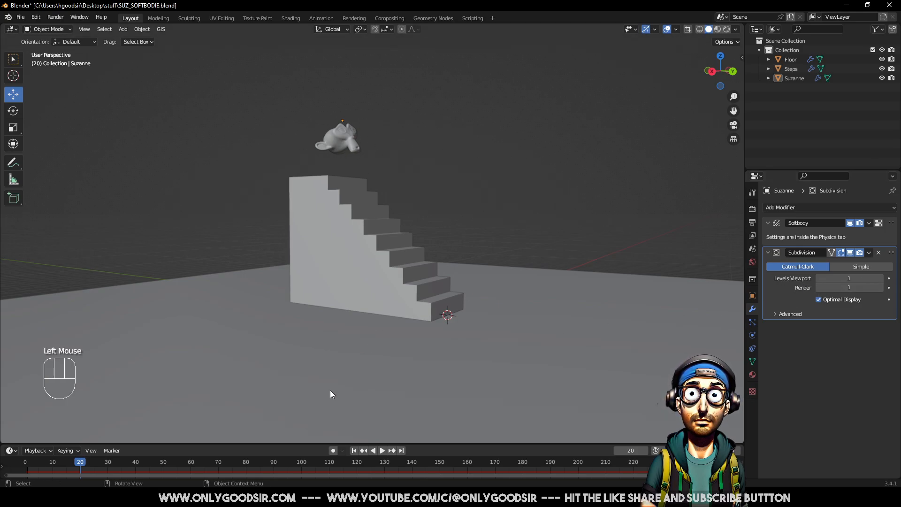
# Play the subdivided monkey head's animation from the first frame, stop it, return to the start and scrub to frame 9
pyautogui.click(355, 451)
pyautogui.click(383, 451)
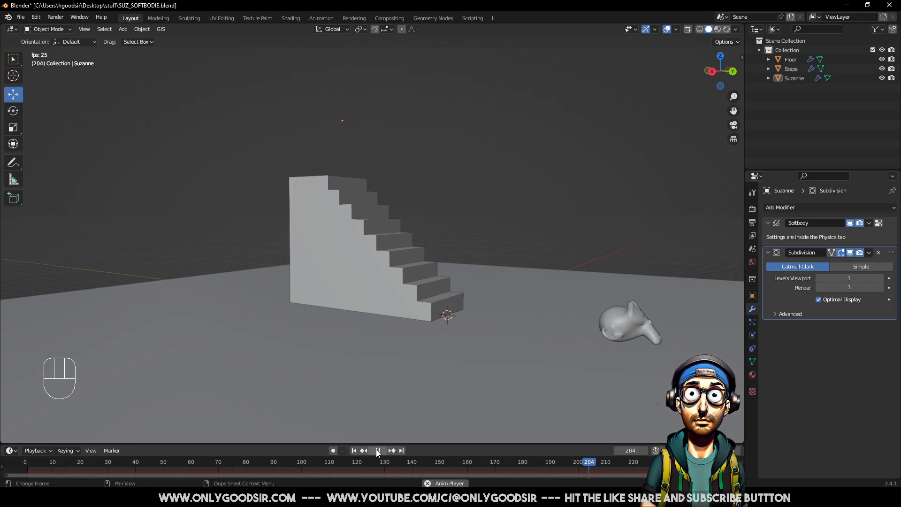
pyautogui.click(377, 450)
pyautogui.click(355, 451)
pyautogui.moveTo(29, 465); pyautogui.dragTo(50, 409)
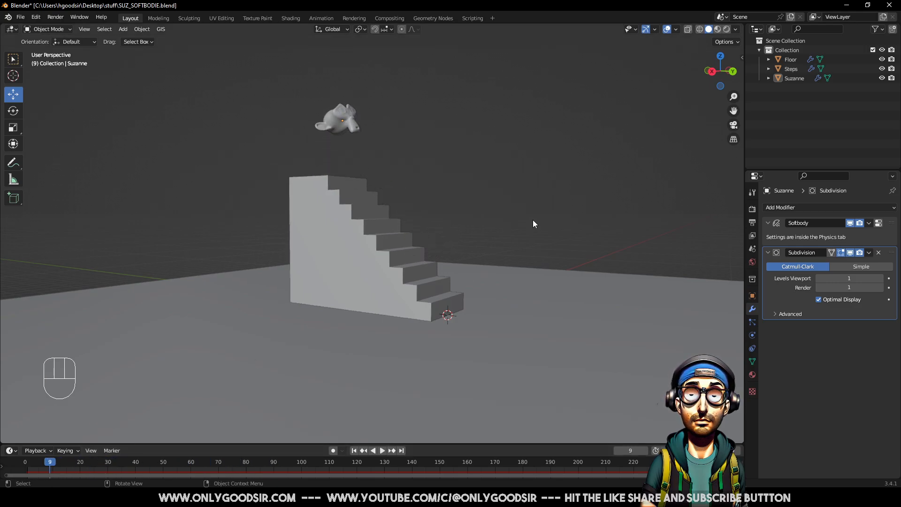
# Switch the viewport to rendered shading, turn off Scene World lighting and pick the fourth preset, the bright indoor HDRI
pyautogui.click(726, 31)
pyautogui.moveTo(368, 164); pyautogui.dragTo(452, 182, button='middle')
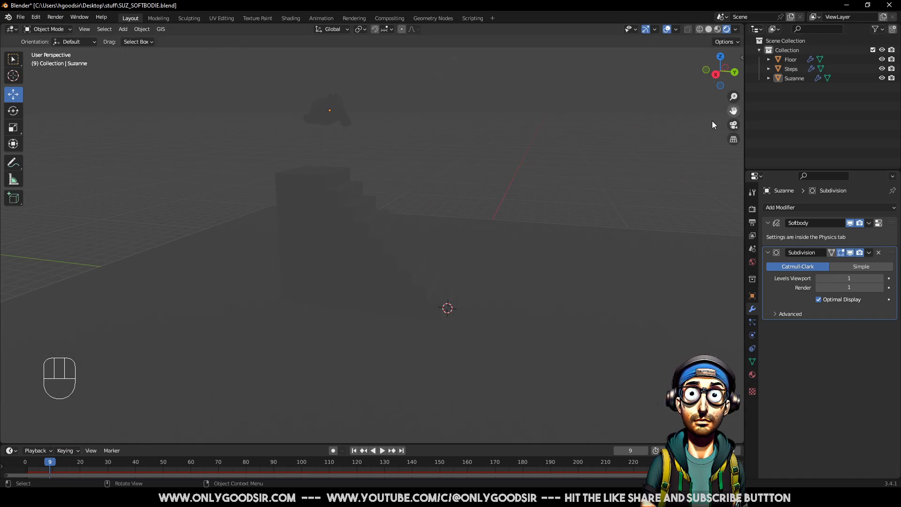
pyautogui.click(736, 30)
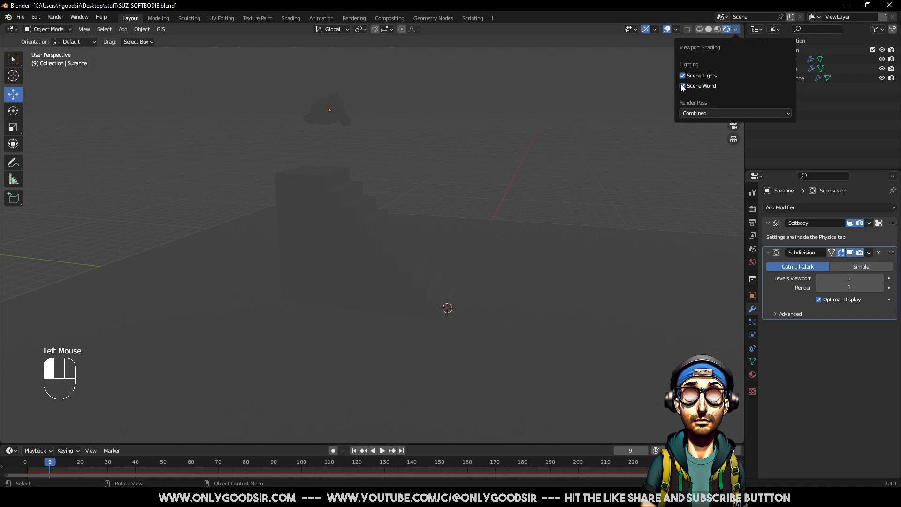
pyautogui.click(682, 87)
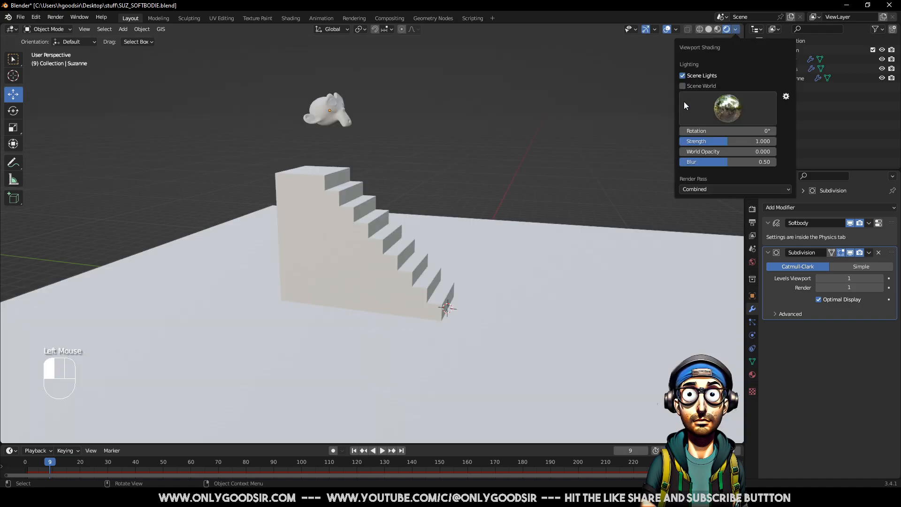
pyautogui.click(723, 107)
pyautogui.click(647, 145)
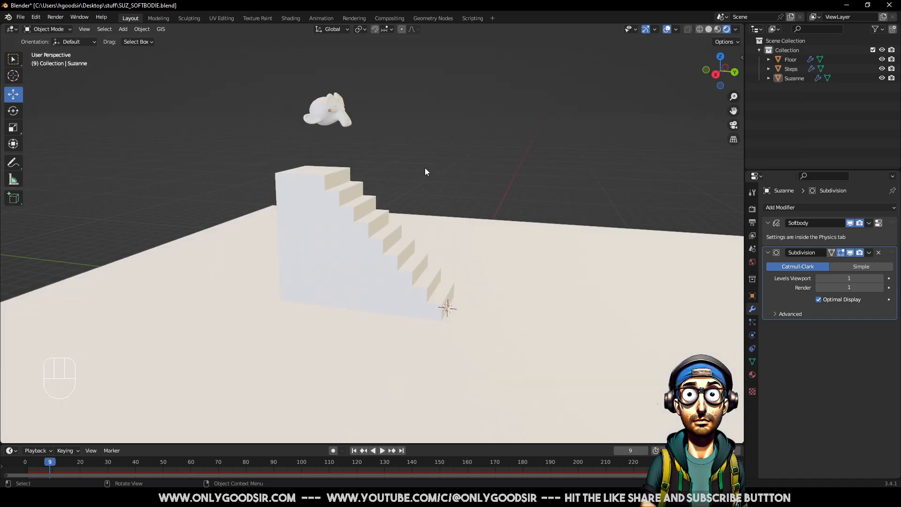
# Lower the viewport HDRI lighting strength to 0.02 and inspect the darkened staircase
pyautogui.click(735, 29)
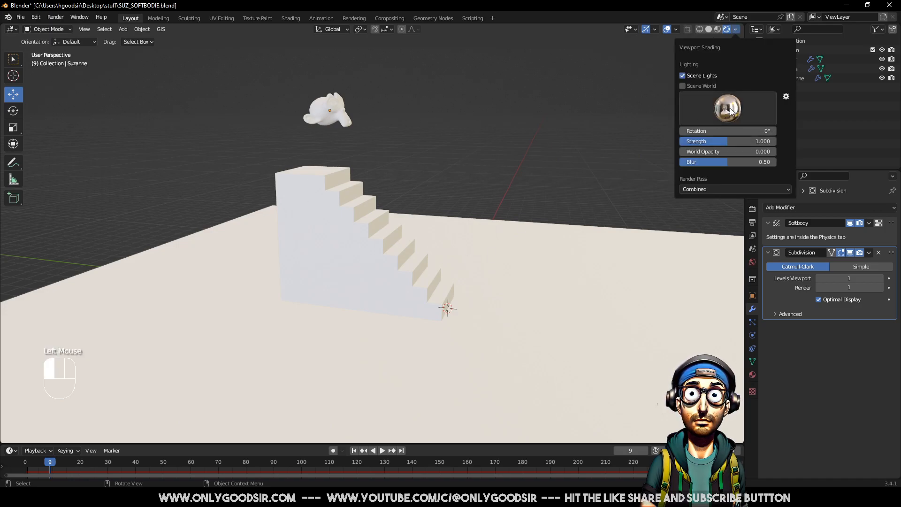
pyautogui.moveTo(722, 140); pyautogui.dragTo(681, 141)
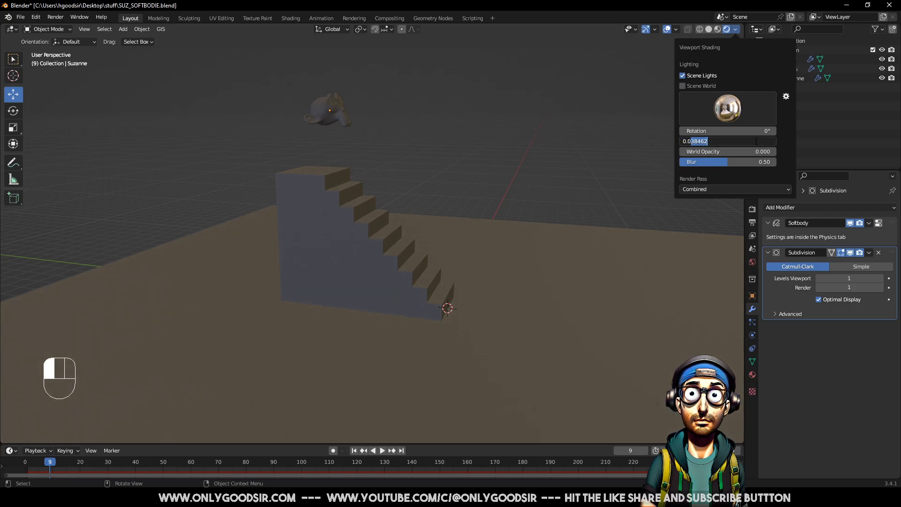
pyautogui.write('2')
pyautogui.press('Return')
pyautogui.moveTo(497, 236); pyautogui.dragTo(449, 219, button='middle')
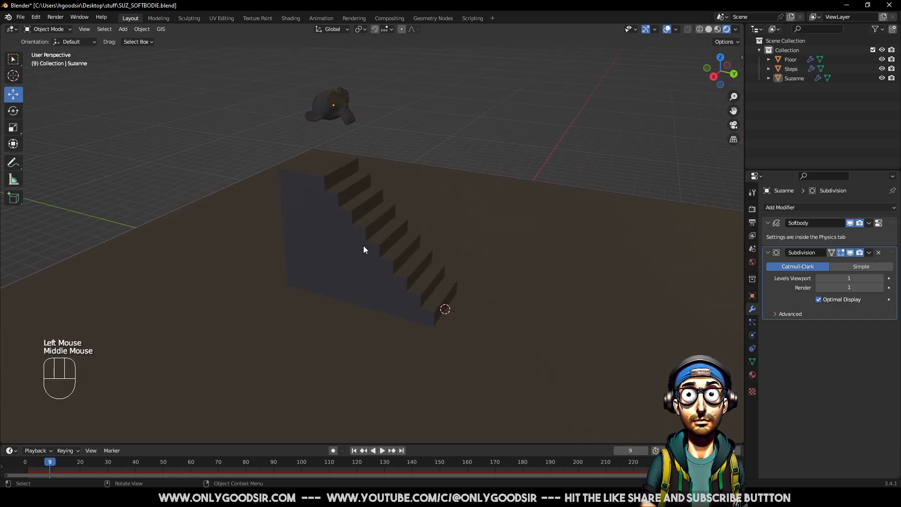
pyautogui.moveTo(365, 250); pyautogui.dragTo(403, 244, button='middle')
pyautogui.click(467, 129)
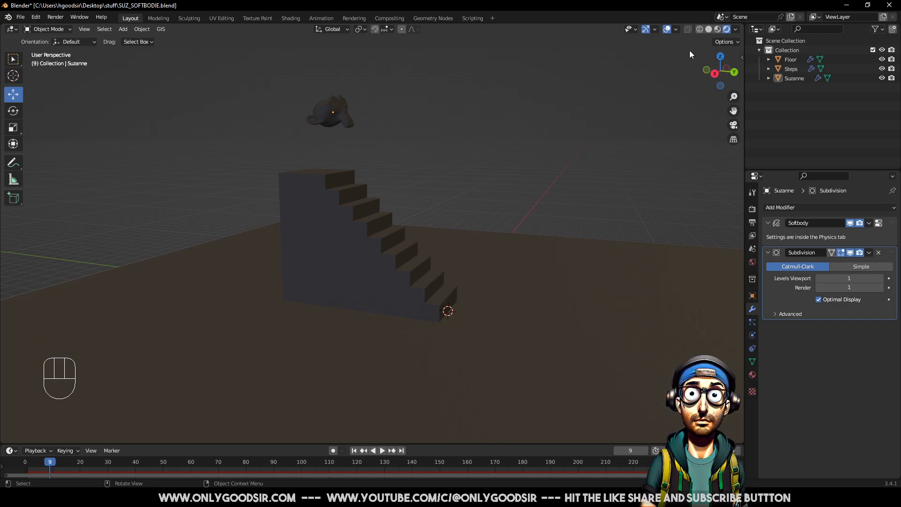
# Rotate the viewport's HDRI lighting around the staircase and inspect the shading from a higher angle
pyautogui.click(736, 30)
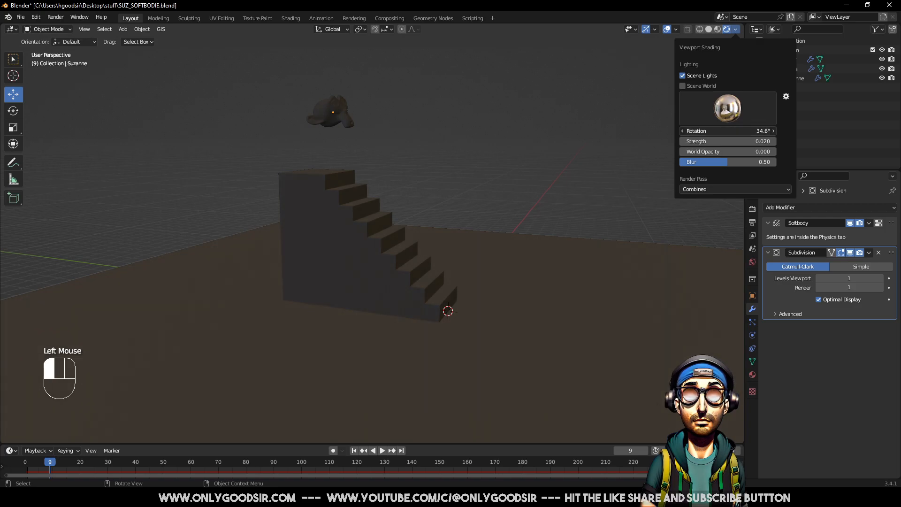
pyautogui.moveTo(728, 131); pyautogui.dragTo(744, 131)
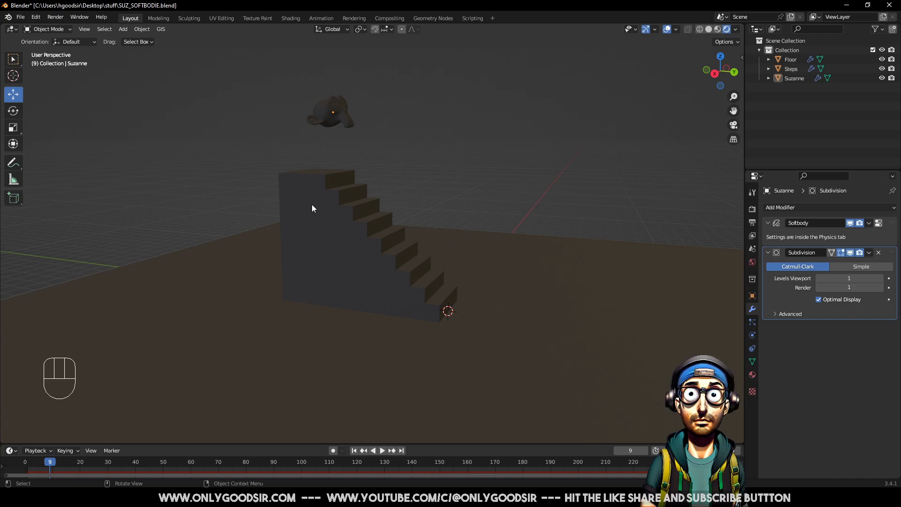
pyautogui.moveTo(288, 215); pyautogui.dragTo(262, 269, button='middle')
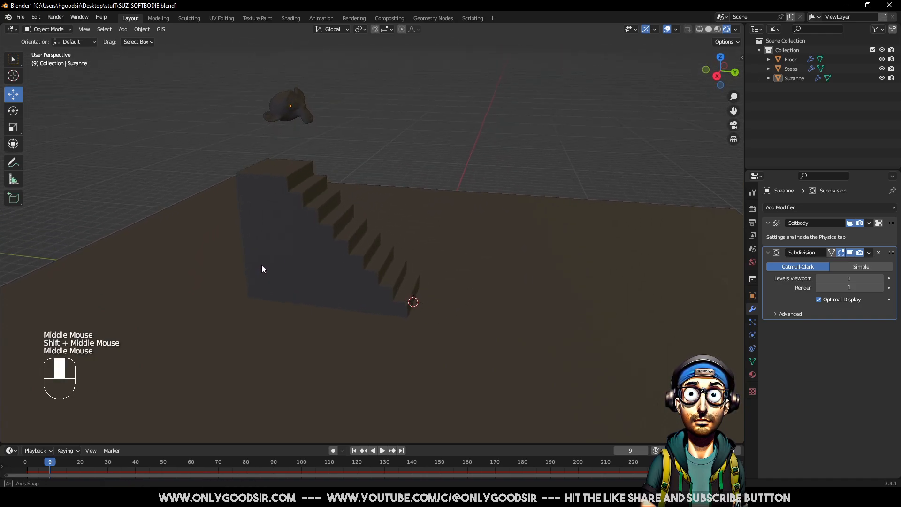
pyautogui.click(430, 133)
# Switch to the Shading workspace with rendered viewport shading, turn off Scene World and pick the same indoor HDRI preset
pyautogui.click(493, 268)
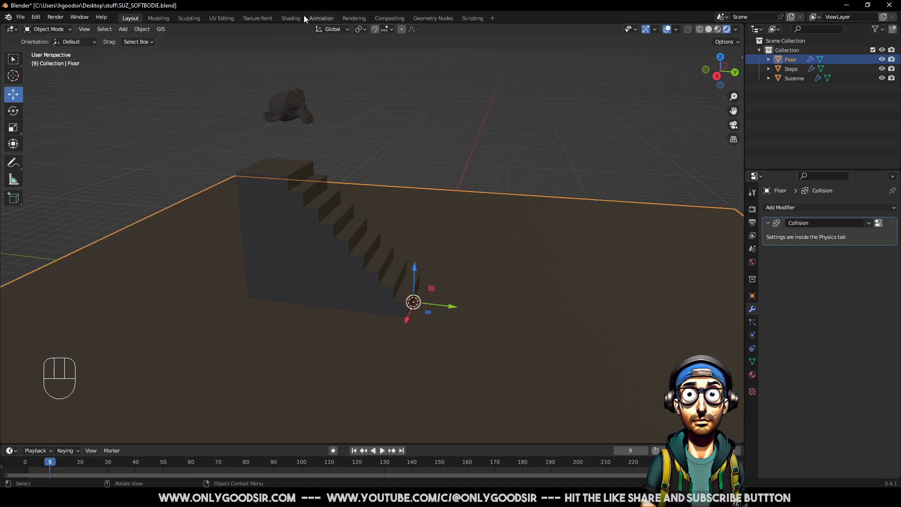
pyautogui.click(291, 18)
pyautogui.moveTo(490, 215)
pyautogui.mouseDown(button='middle')
pyautogui.moveTo(438, 176)
pyautogui.moveTo(469, 155)
pyautogui.mouseUp(button='middle')
pyautogui.click(727, 29)
pyautogui.moveTo(583, 101); pyautogui.dragTo(485, 147, button='middle')
pyautogui.click(736, 29)
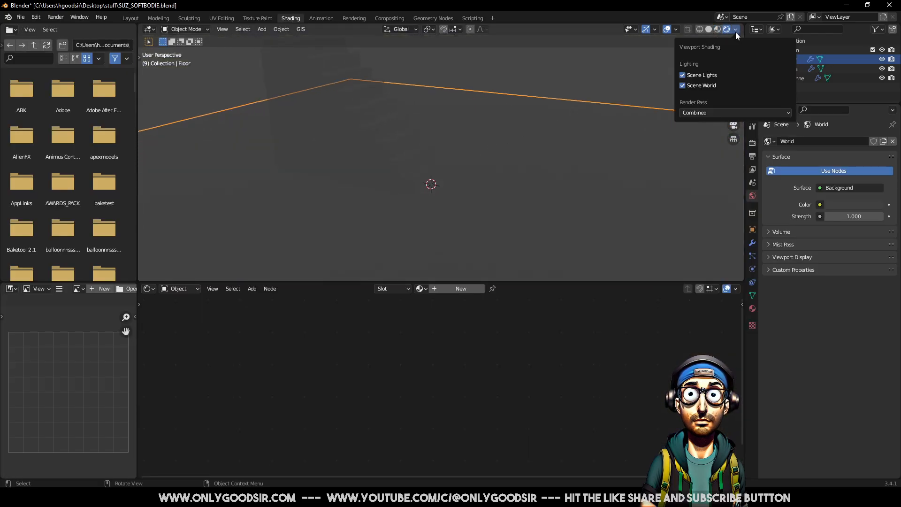
pyautogui.click(690, 85)
pyautogui.click(727, 108)
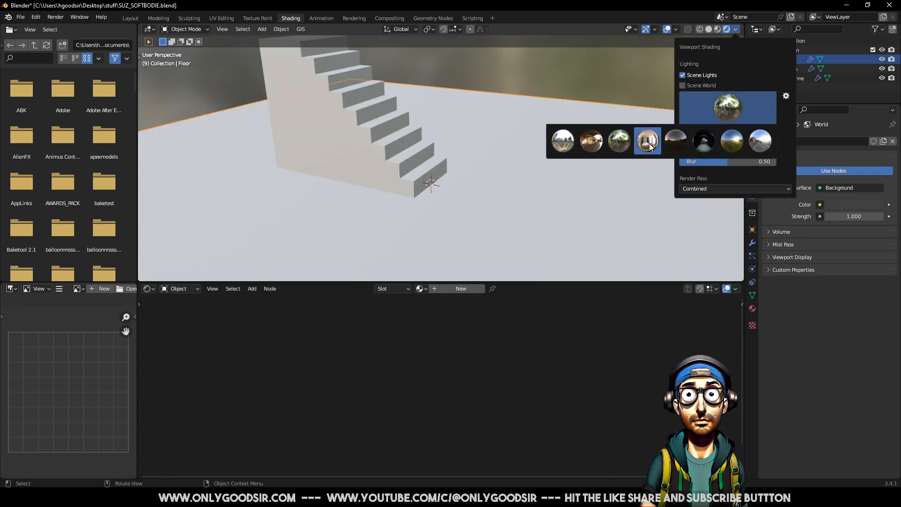
pyautogui.click(669, 139)
# Set the Shading viewport's HDRI strength to 0.02 and deselect the floor with the whole scene in view
pyautogui.moveTo(720, 141); pyautogui.dragTo(687, 141)
pyautogui.click(754, 140)
pyautogui.write('0.02')
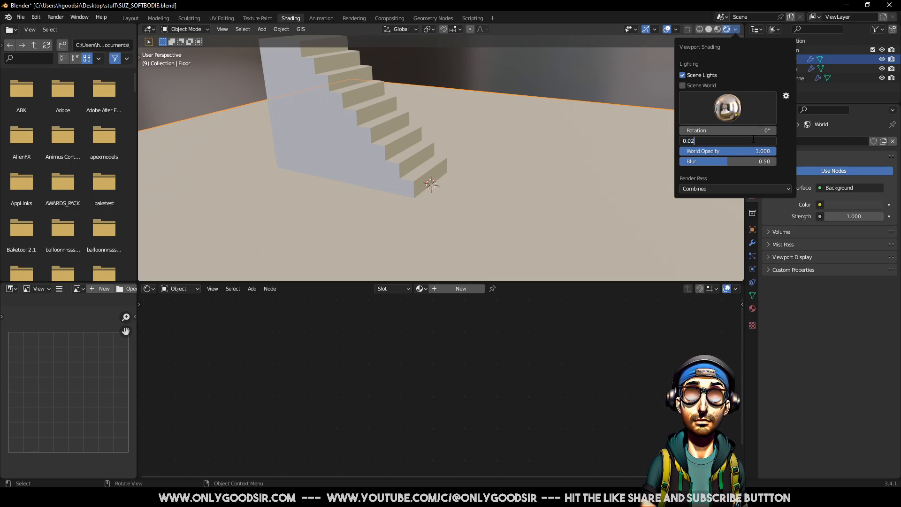
pyautogui.press('Return')
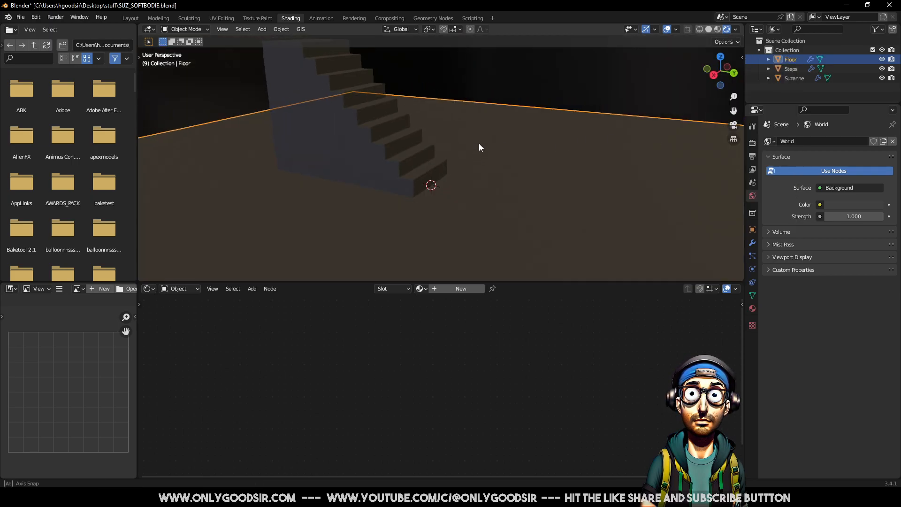
pyautogui.moveTo(444, 109); pyautogui.dragTo(475, 165, button='middle')
pyautogui.hotkey('alt', 'a')
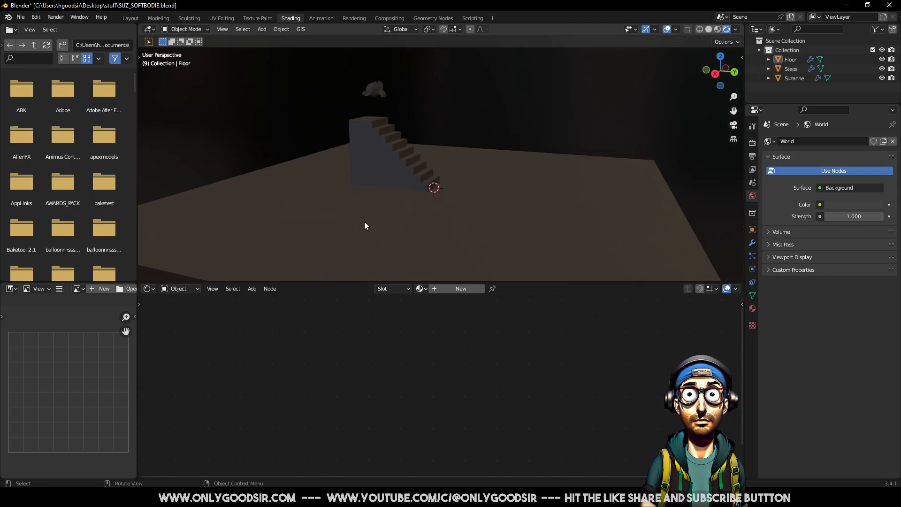
pyautogui.moveTo(419, 148); pyautogui.dragTo(447, 194, button='middle')
# Create a new material for the floor and darken its Base Color to near-black
pyautogui.click(413, 240)
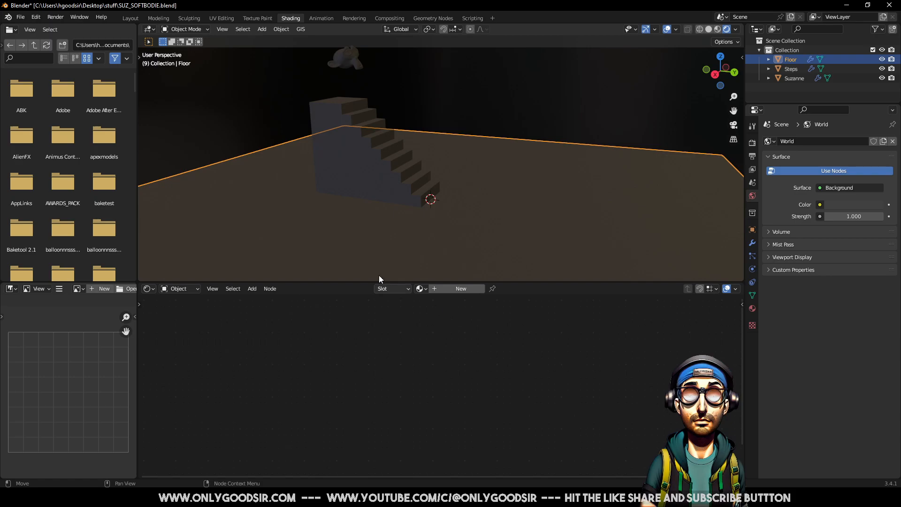
pyautogui.click(455, 289)
pyautogui.moveTo(487, 364); pyautogui.dragTo(515, 360, button='middle')
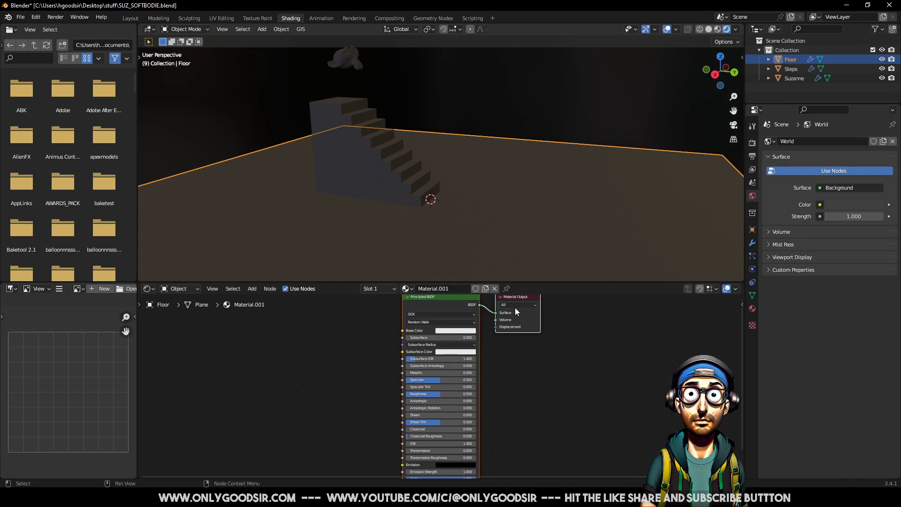
pyautogui.click(468, 332)
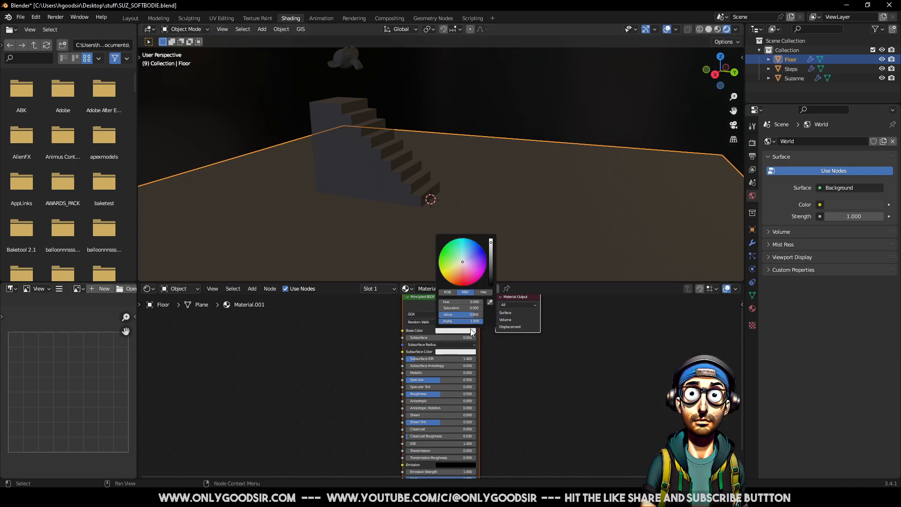
pyautogui.moveTo(494, 271); pyautogui.dragTo(491, 280)
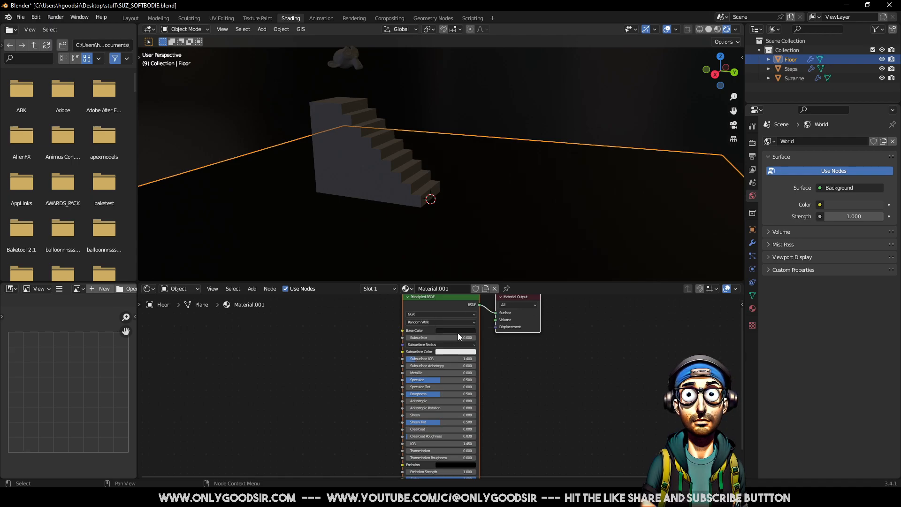
# Lower the floor material's Roughness to about 0.22 and check its reflections from different angles
pyautogui.moveTo(511, 407); pyautogui.dragTo(520, 376, button='middle')
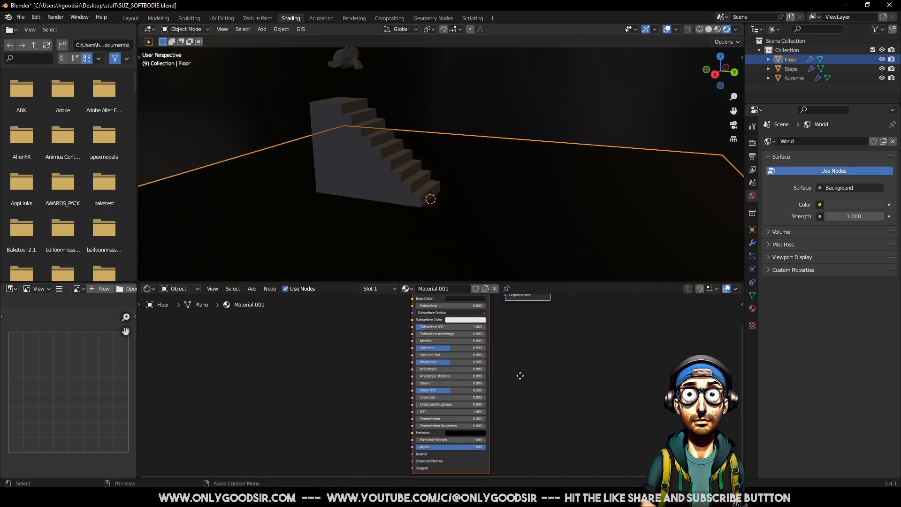
pyautogui.moveTo(450, 362); pyautogui.dragTo(428, 362)
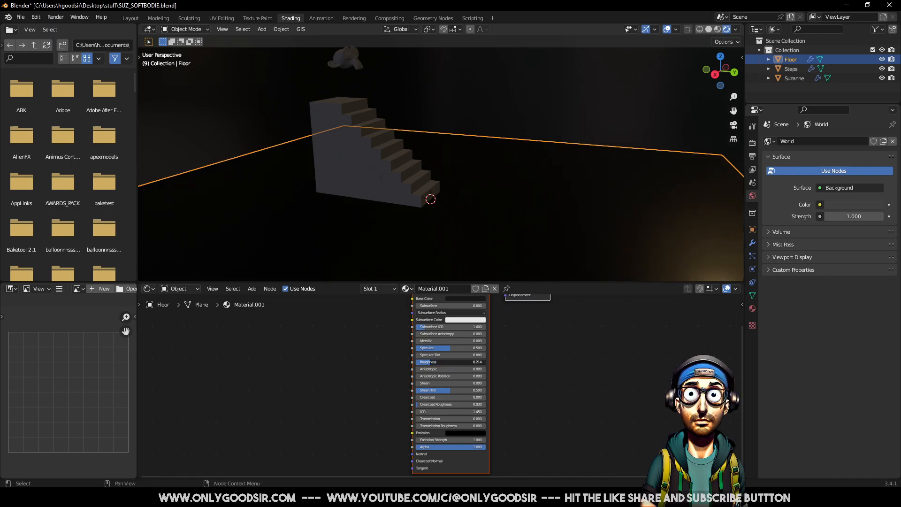
pyautogui.moveTo(588, 238)
pyautogui.mouseDown(button='middle')
pyautogui.moveTo(580, 220)
pyautogui.moveTo(587, 236)
pyautogui.mouseUp(button='middle')
pyautogui.moveTo(476, 237)
pyautogui.mouseDown(button='middle')
pyautogui.moveTo(474, 227)
pyautogui.moveTo(460, 228)
pyautogui.moveTo(472, 239)
pyautogui.mouseUp(button='middle')
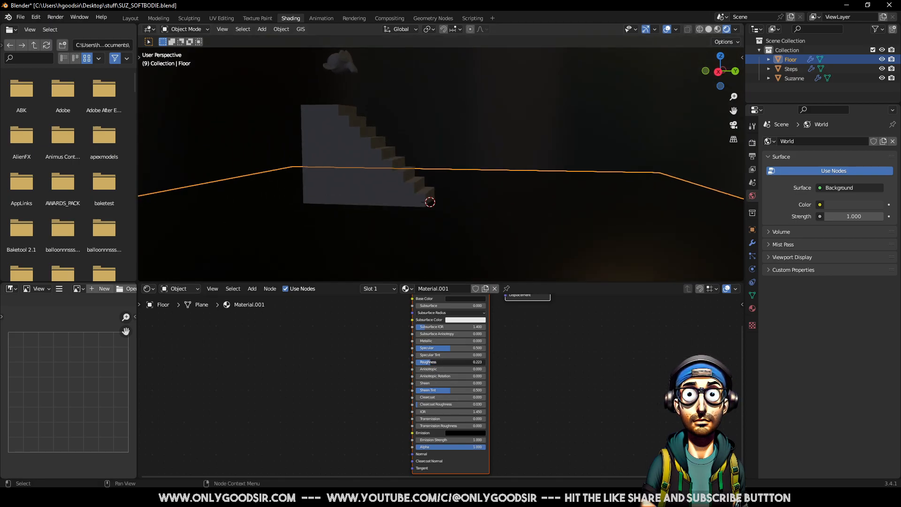
pyautogui.moveTo(541, 193); pyautogui.dragTo(467, 183, button='middle')
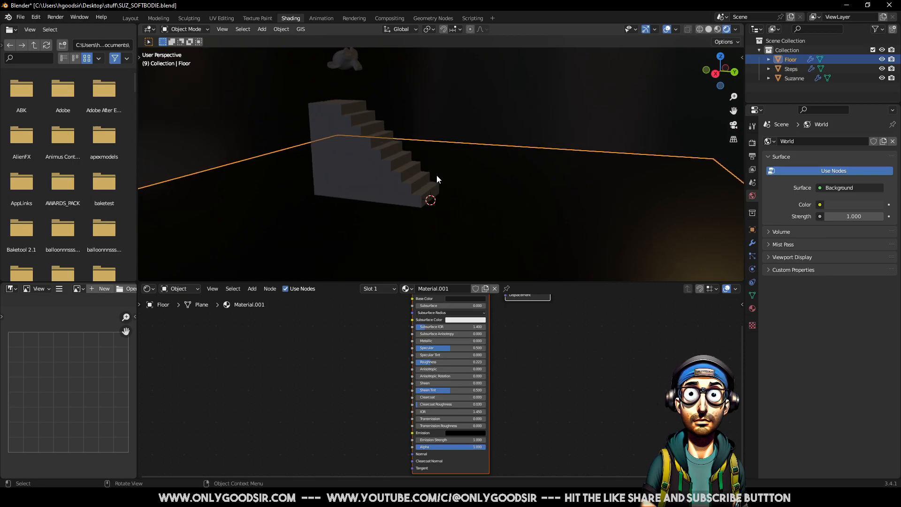
# Remove the existing material from the steps and assign a new one
pyautogui.click(371, 139)
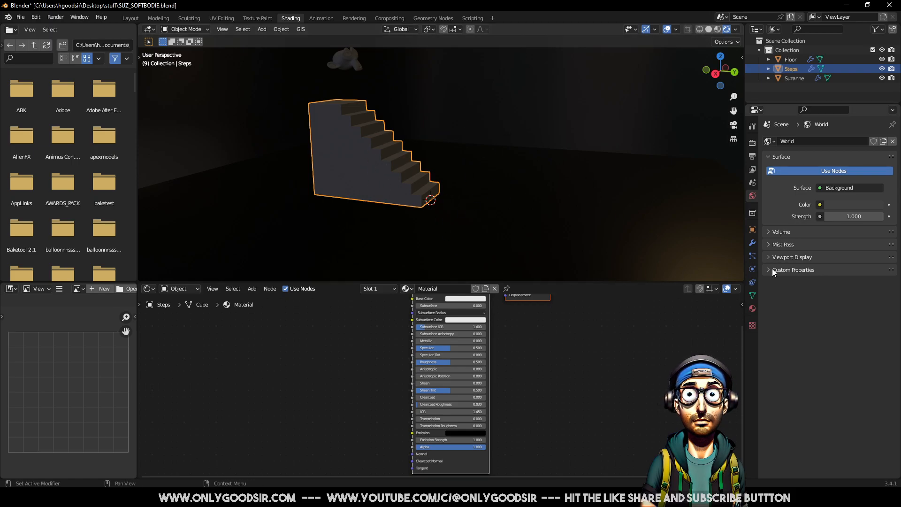
pyautogui.click(752, 309)
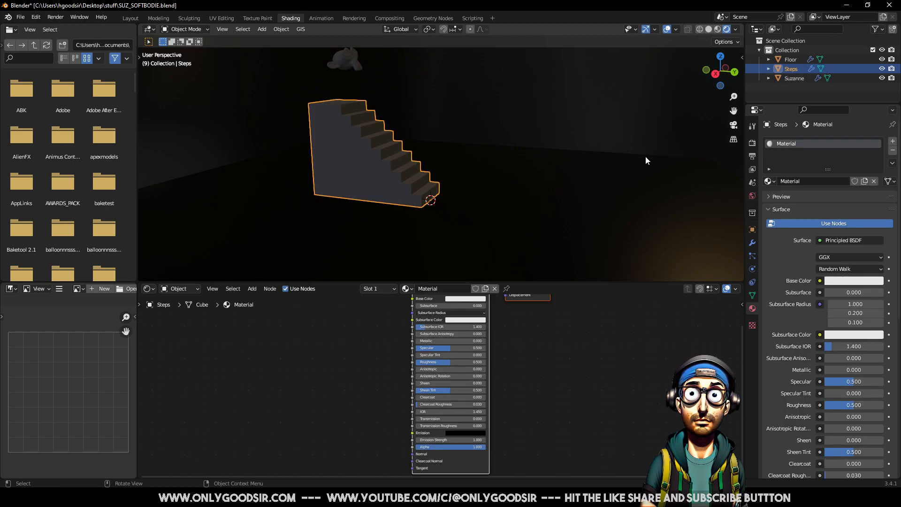
pyautogui.click(893, 151)
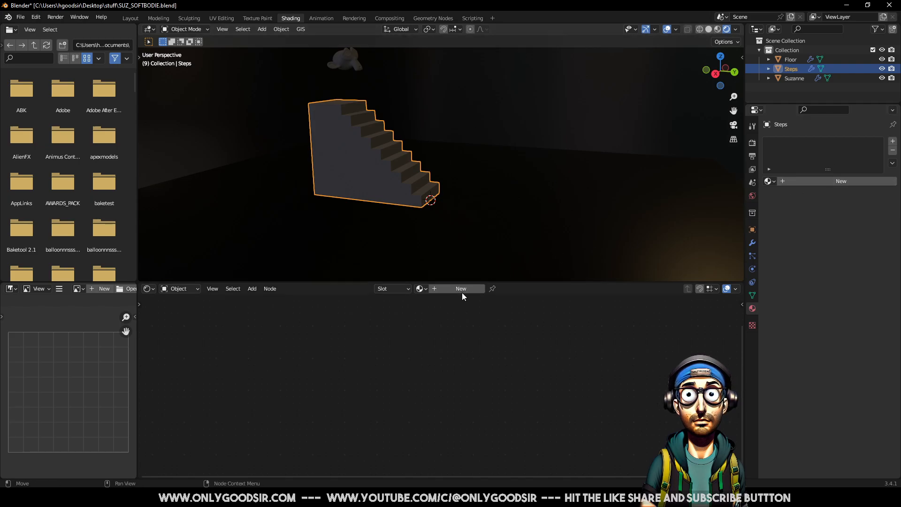
pyautogui.click(468, 288)
# Adjust the steps material's Base Color to a neutral near-white and raise its Roughness to 0.868
pyautogui.moveTo(521, 360); pyautogui.dragTo(524, 378, button='middle')
pyautogui.click(471, 317)
pyautogui.click(484, 316)
pyautogui.click(478, 240)
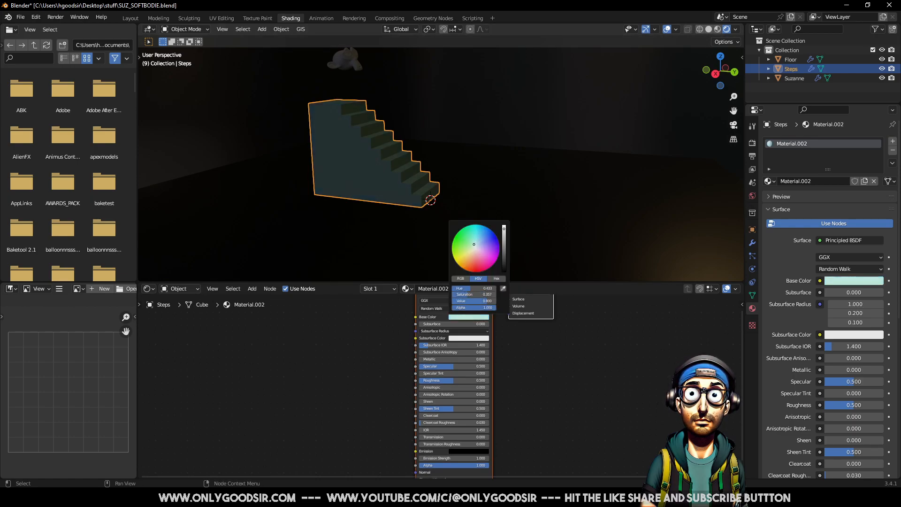
pyautogui.moveTo(476, 235)
pyautogui.mouseDown()
pyautogui.moveTo(469, 252)
pyautogui.moveTo(463, 245)
pyautogui.moveTo(484, 251)
pyautogui.moveTo(471, 244)
pyautogui.mouseUp()
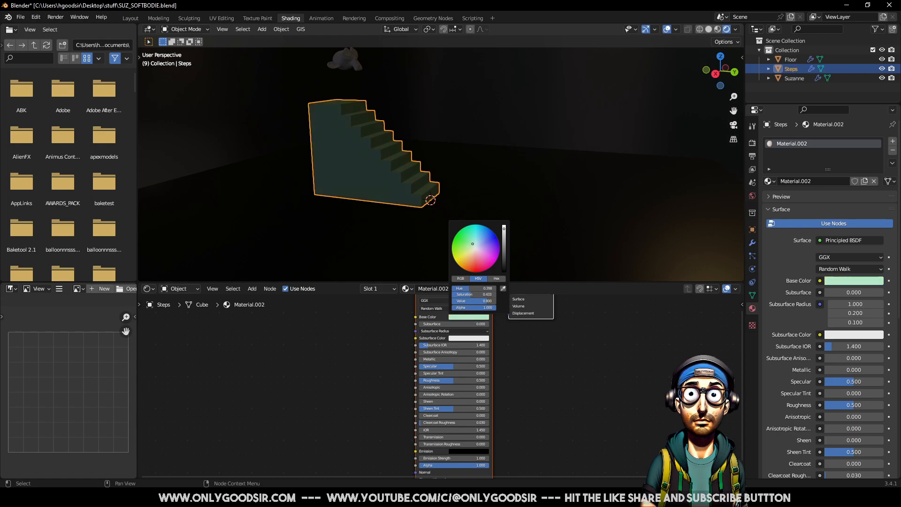
pyautogui.moveTo(473, 245); pyautogui.dragTo(476, 249)
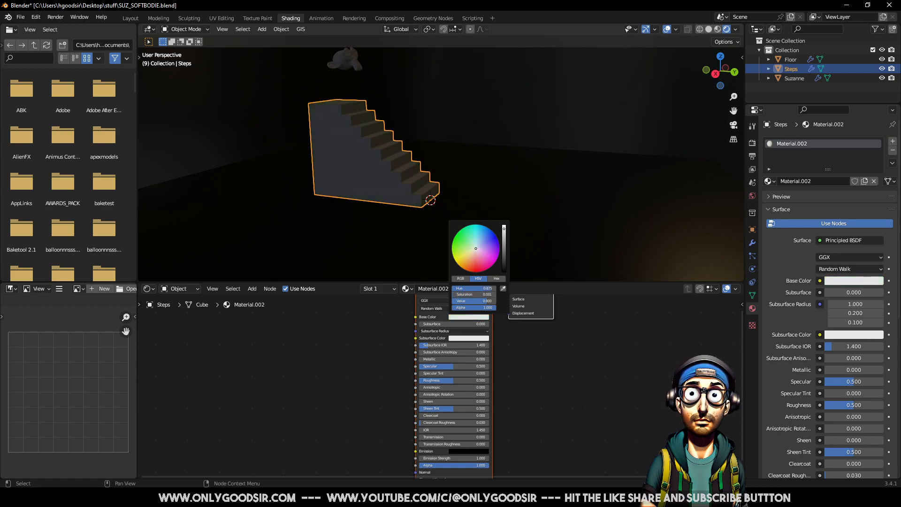
pyautogui.moveTo(502, 425); pyautogui.dragTo(500, 390, button='middle')
pyautogui.moveTo(450, 346); pyautogui.dragTo(472, 346)
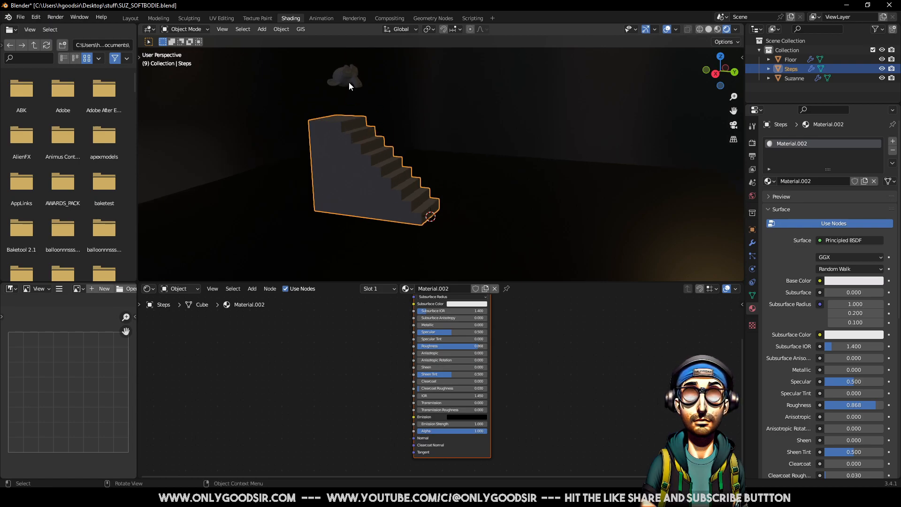
# Select the monkey head, frame it in the viewport and create a new material for it
pyautogui.click(350, 83)
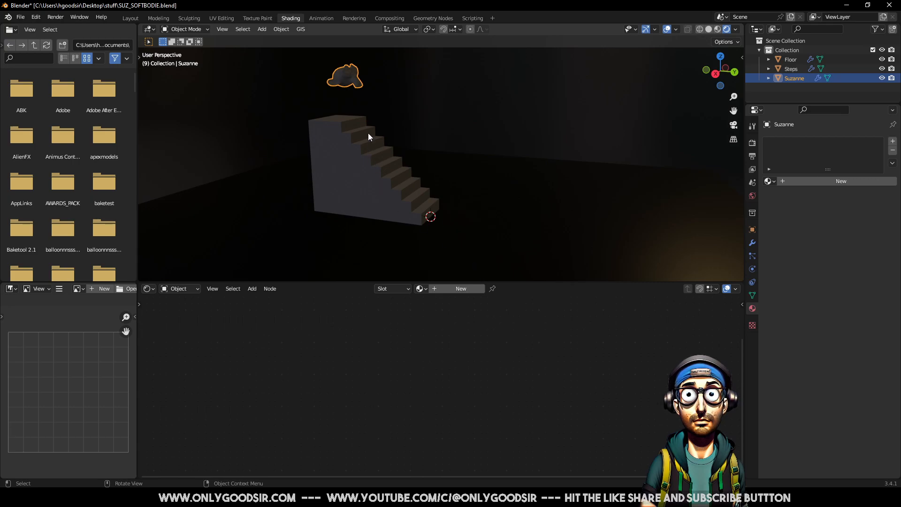
pyautogui.press('KP_Decimal')
pyautogui.moveTo(450, 162); pyautogui.dragTo(395, 183, button='middle')
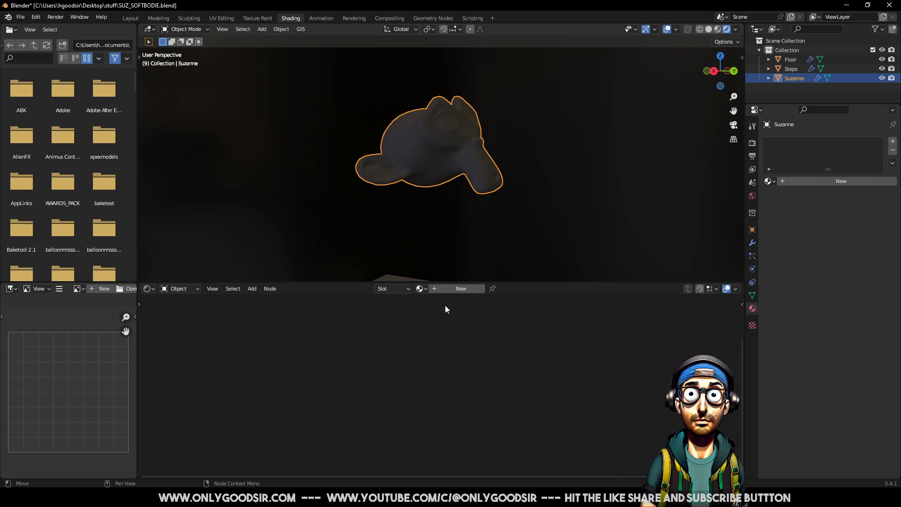
pyautogui.click(455, 288)
pyautogui.moveTo(543, 352); pyautogui.dragTo(558, 392, button='middle')
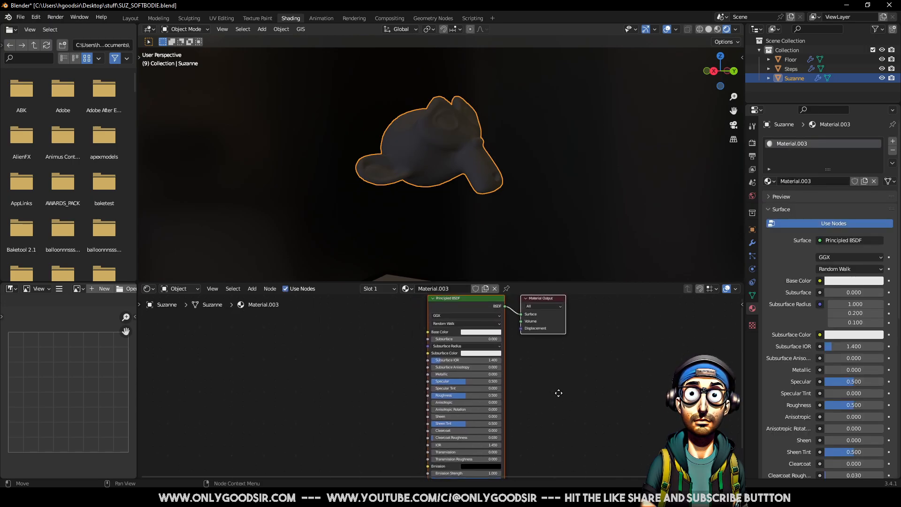
# Space the Material Output node away from the shader and set the monkey material's Transmission to 1.000 and Roughness to 0.168
pyautogui.moveTo(548, 308); pyautogui.dragTo(597, 311)
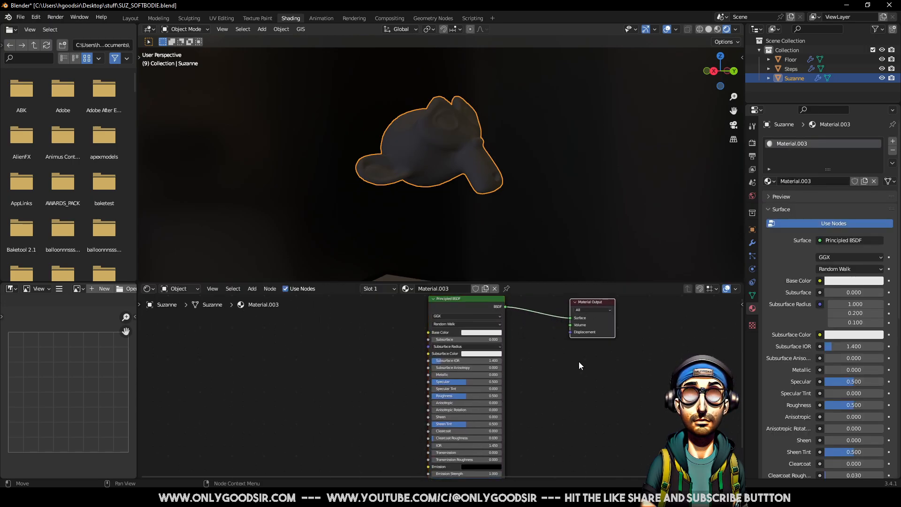
pyautogui.moveTo(582, 352); pyautogui.dragTo(585, 332, button='middle')
pyautogui.moveTo(442, 432); pyautogui.dragTo(457, 433)
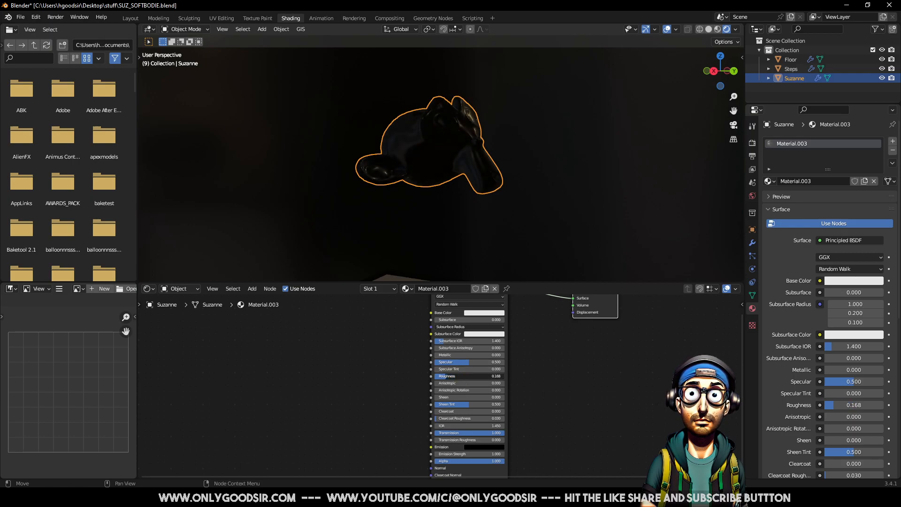
pyautogui.keyDown('shift'); pyautogui.scroll(1, 472, 345); pyautogui.keyUp('shift')
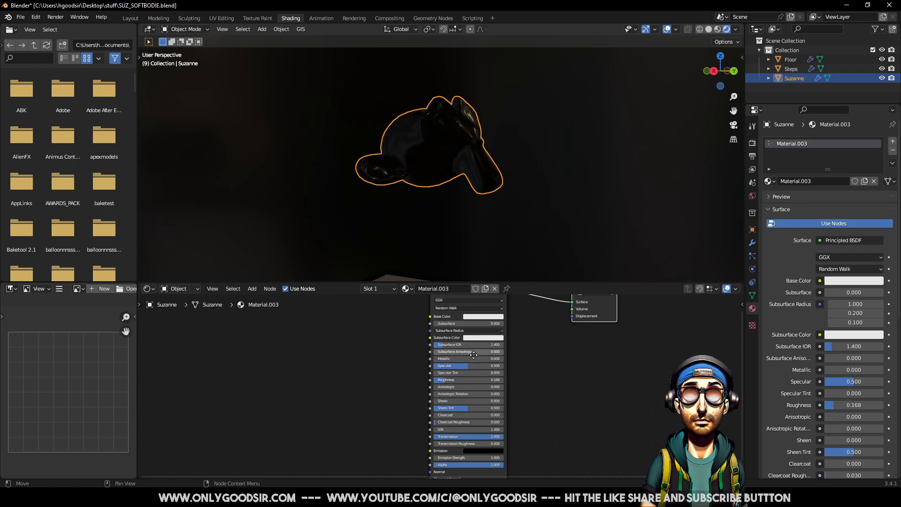
# Change the Base Color of the monkey head's material to a saturated blue-violet
pyautogui.click(476, 324)
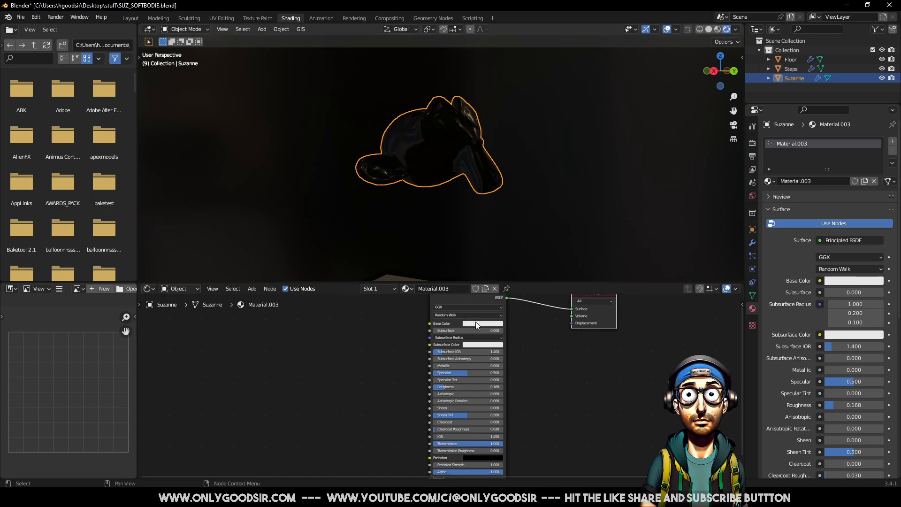
pyautogui.click(477, 322)
pyautogui.click(476, 324)
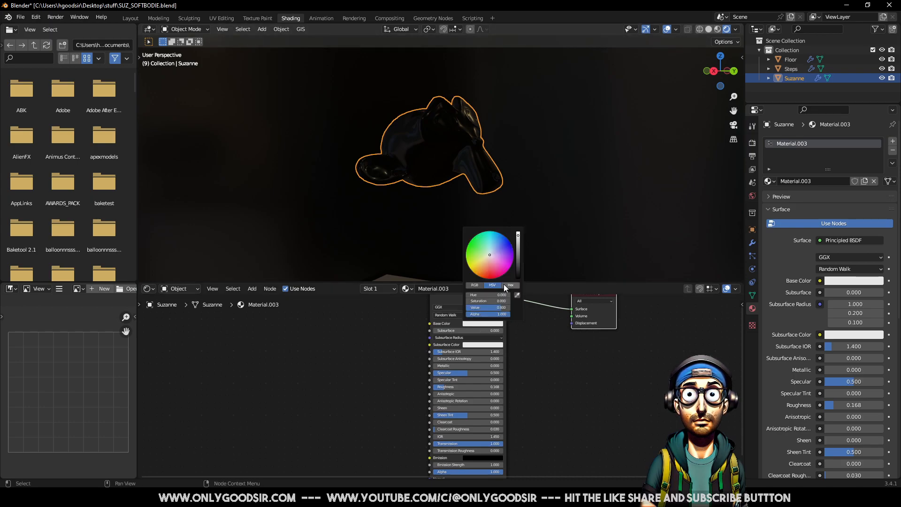
pyautogui.moveTo(489, 256)
pyautogui.mouseDown()
pyautogui.moveTo(470, 246)
pyautogui.moveTo(510, 249)
pyautogui.moveTo(493, 242)
pyautogui.moveTo(496, 261)
pyautogui.moveTo(514, 252)
pyautogui.mouseUp()
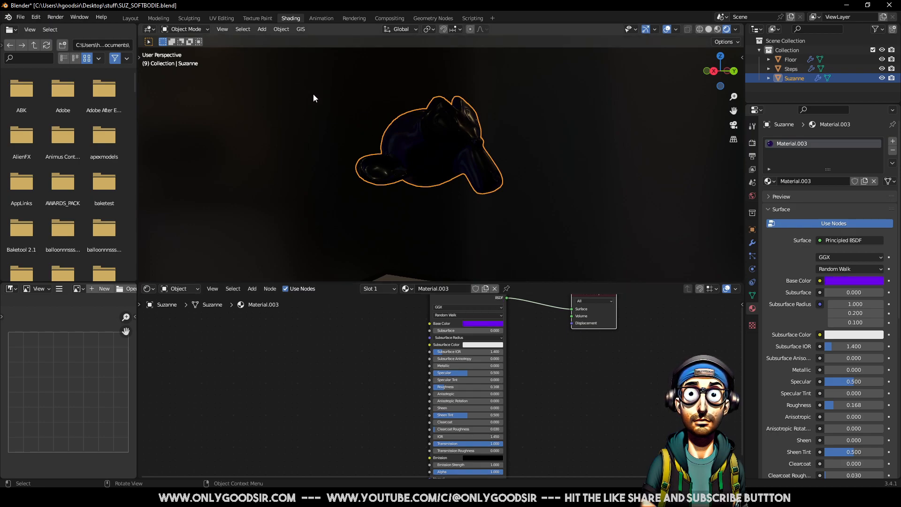
# Return to the Layout workspace, deselect the monkey head and scrub through the animation to review its tumble down the stairs
pyautogui.click(129, 18)
pyautogui.click(365, 207)
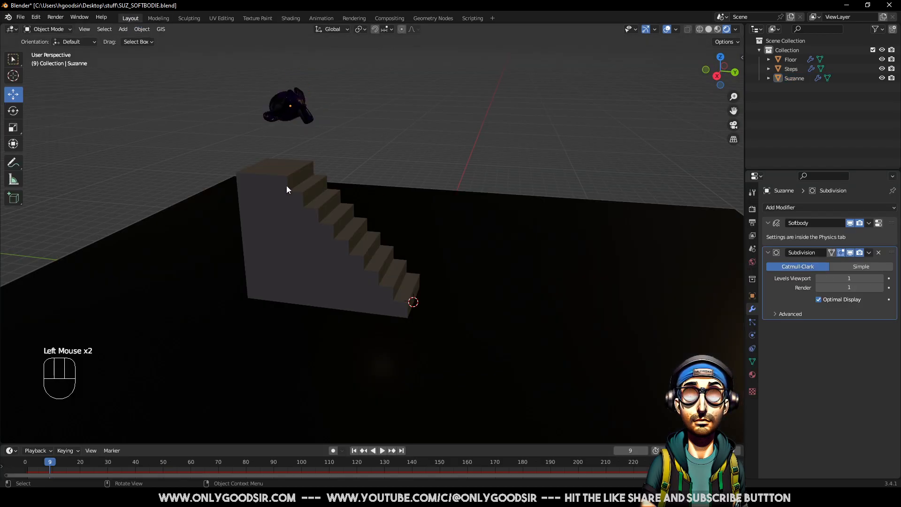
pyautogui.moveTo(53, 463); pyautogui.dragTo(306, 477)
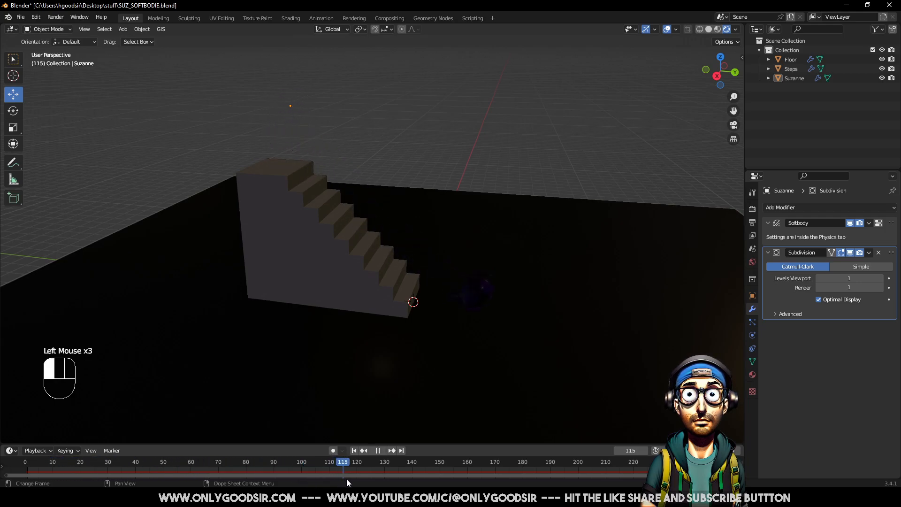
pyautogui.moveTo(386, 478); pyautogui.dragTo(475, 472)
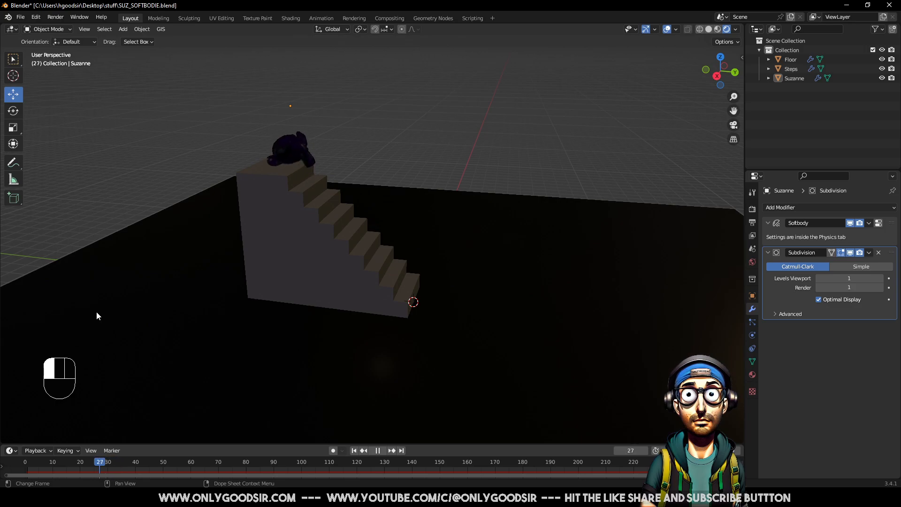
pyautogui.press('space')
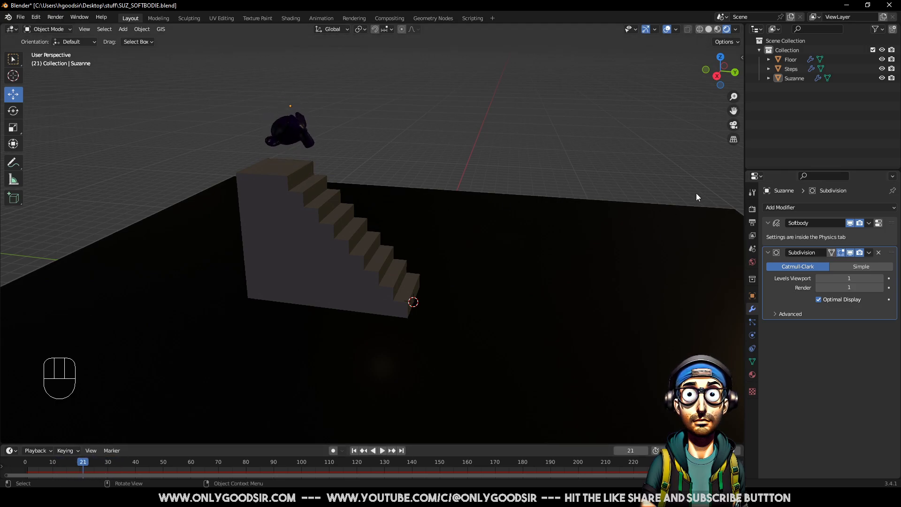
# Open the scene's render settings and view the staircase from a lower angle
pyautogui.click(752, 210)
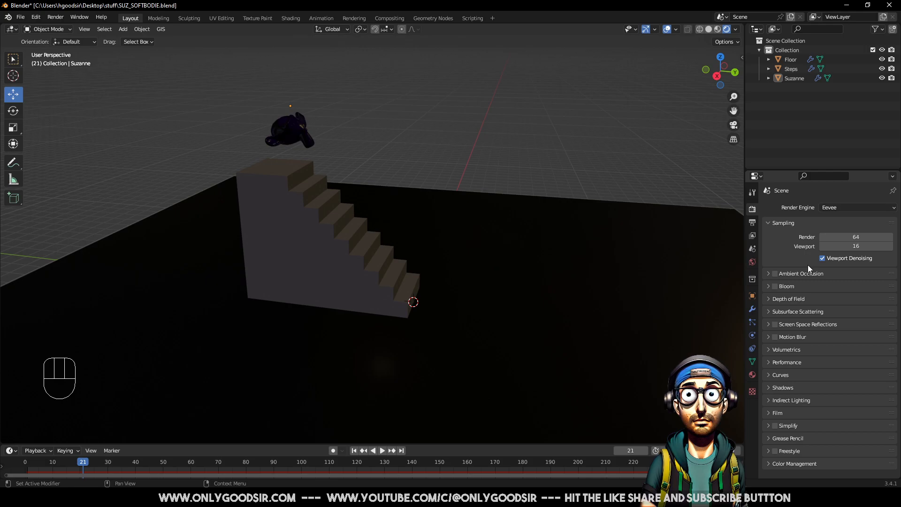
pyautogui.moveTo(465, 256); pyautogui.dragTo(484, 212, button='middle')
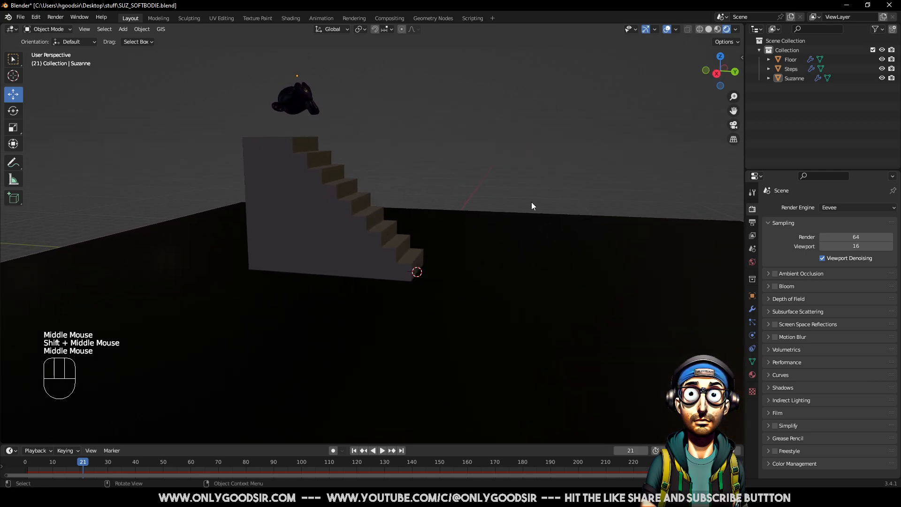
# Enable Ambient Occlusion in the Eevee render settings and set its distance to 12 m
pyautogui.click(775, 273)
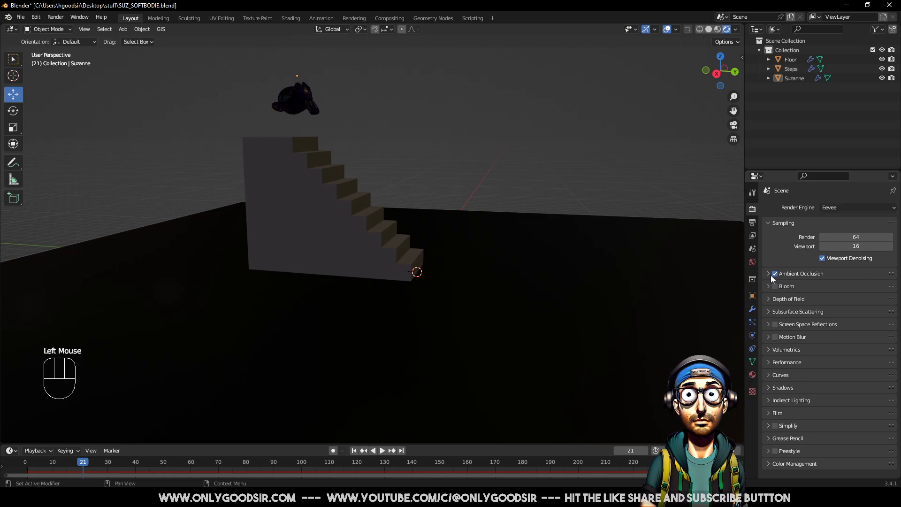
pyautogui.moveTo(424, 172); pyautogui.dragTo(499, 201, button='middle')
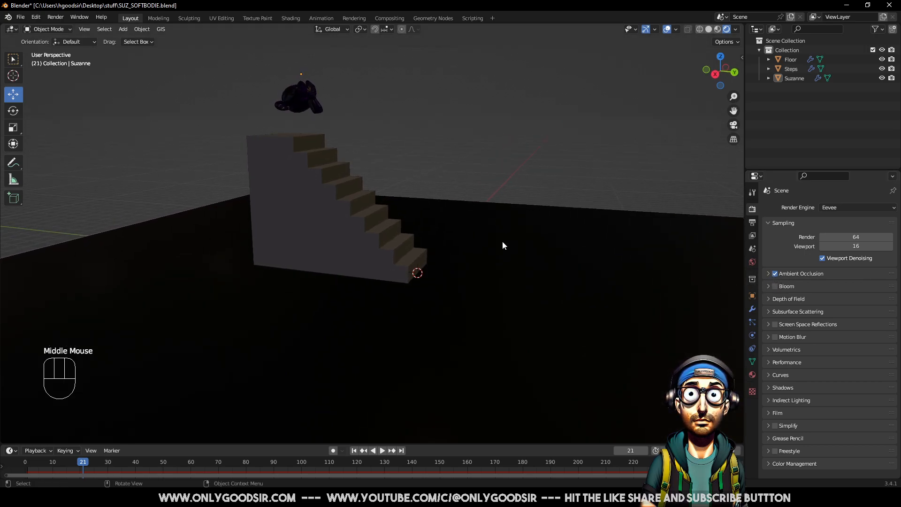
pyautogui.click(768, 275)
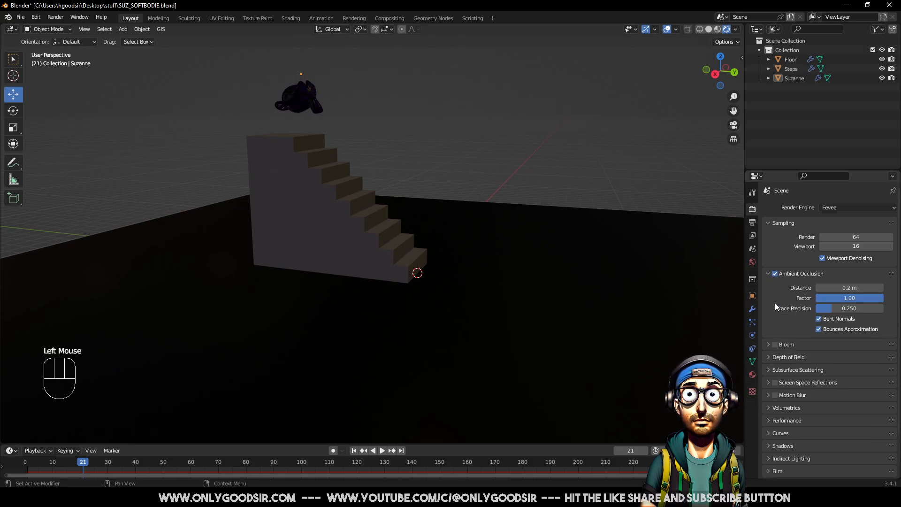
pyautogui.click(850, 287)
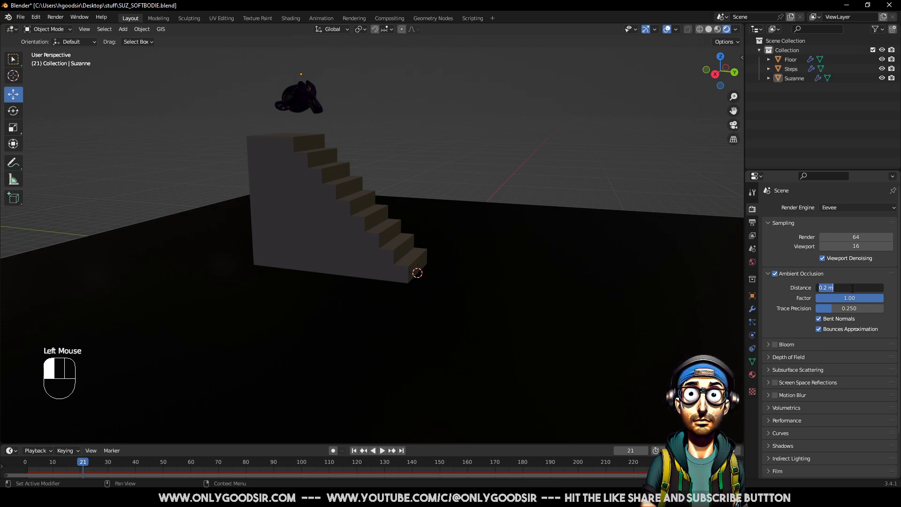
pyautogui.write('12')
pyautogui.press('Return')
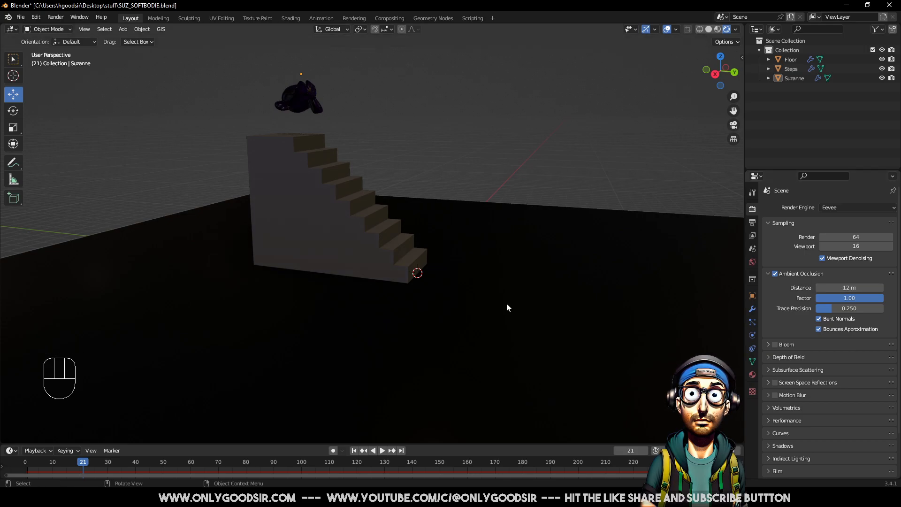
# Go to frame 61, try ambient occlusion distances of 2 m and 1.5 m, and restore the distance to 12 m
pyautogui.moveTo(80, 461); pyautogui.dragTo(194, 398)
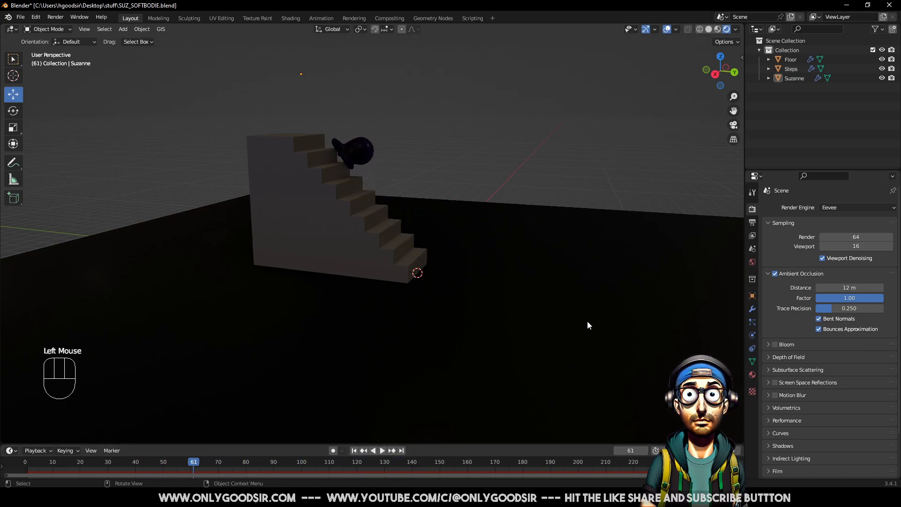
pyautogui.doubleClick(843, 288)
pyautogui.write('2')
pyautogui.press('Return')
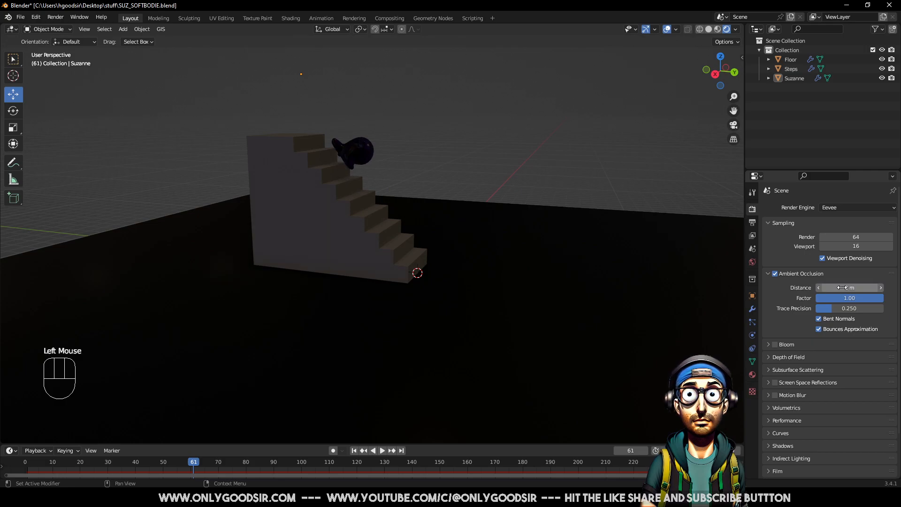
pyautogui.doubleClick(843, 288)
pyautogui.write('0.5')
pyautogui.press('Return')
pyautogui.click(843, 287)
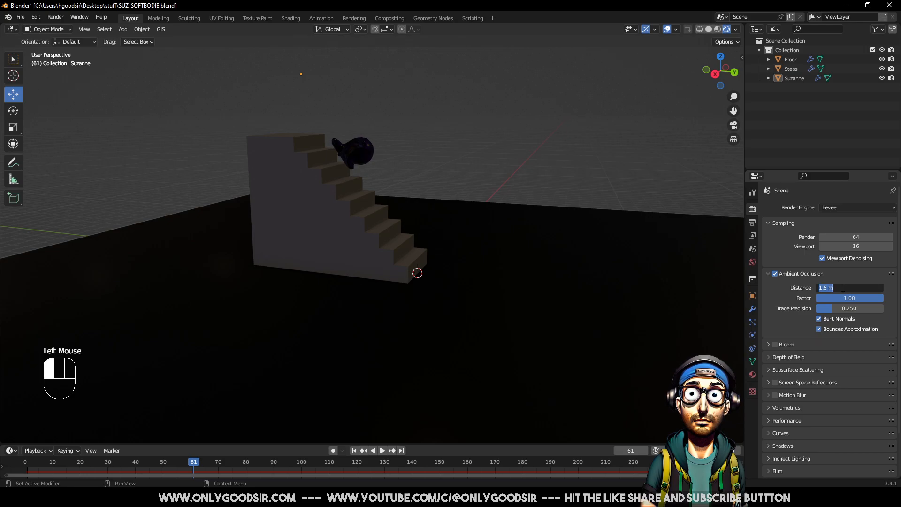
pyautogui.write('0.2')
pyautogui.press('Return')
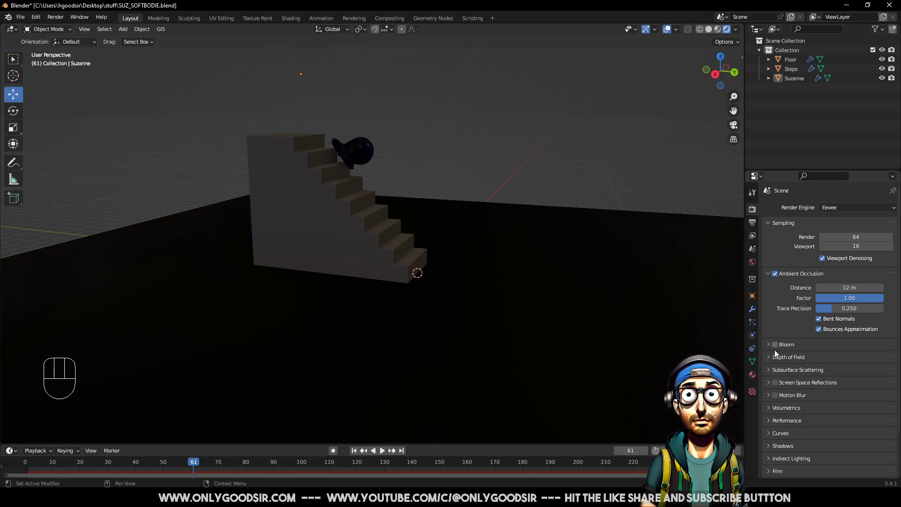
# Enable Screen Space Reflections, turn off Half Res Trace and set the reflections' trace precision to 1
pyautogui.click(775, 383)
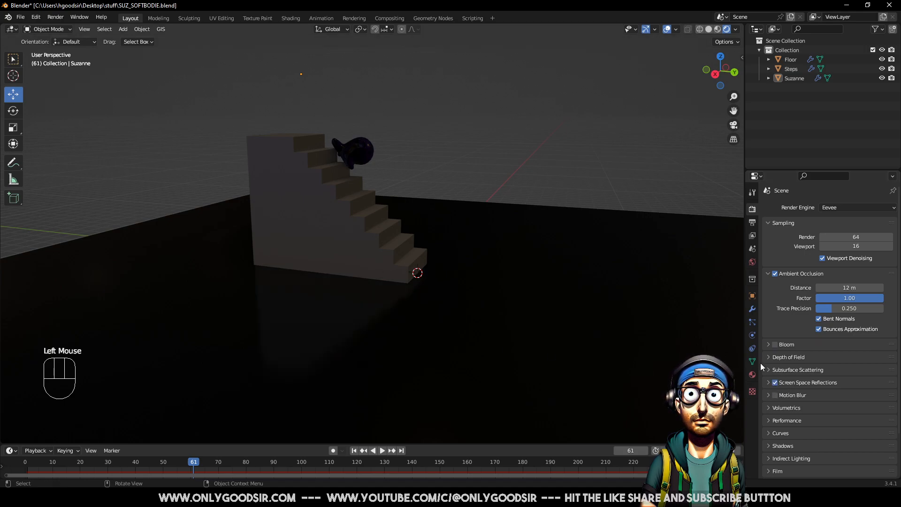
pyautogui.click(768, 383)
pyautogui.moveTo(801, 404); pyautogui.dragTo(801, 337, button='middle')
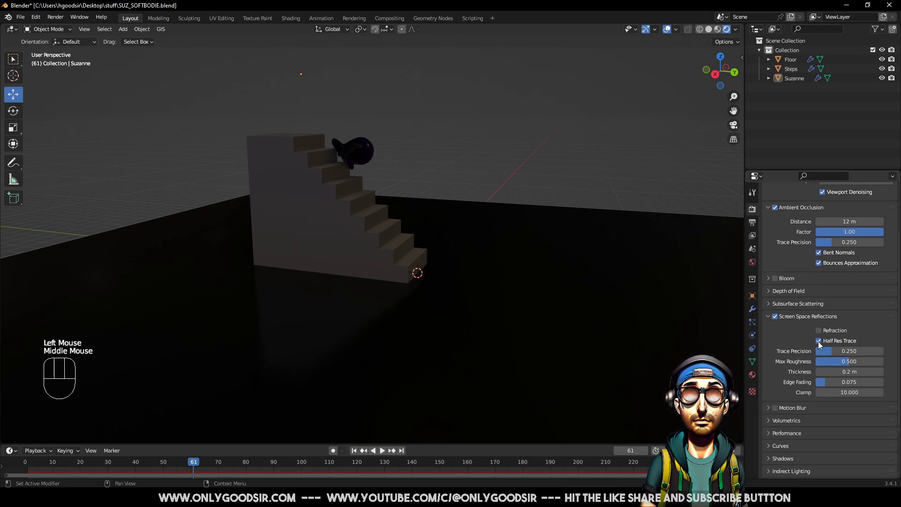
pyautogui.click(819, 340)
pyautogui.doubleClick(840, 351)
pyautogui.write('1')
pyautogui.press('Return')
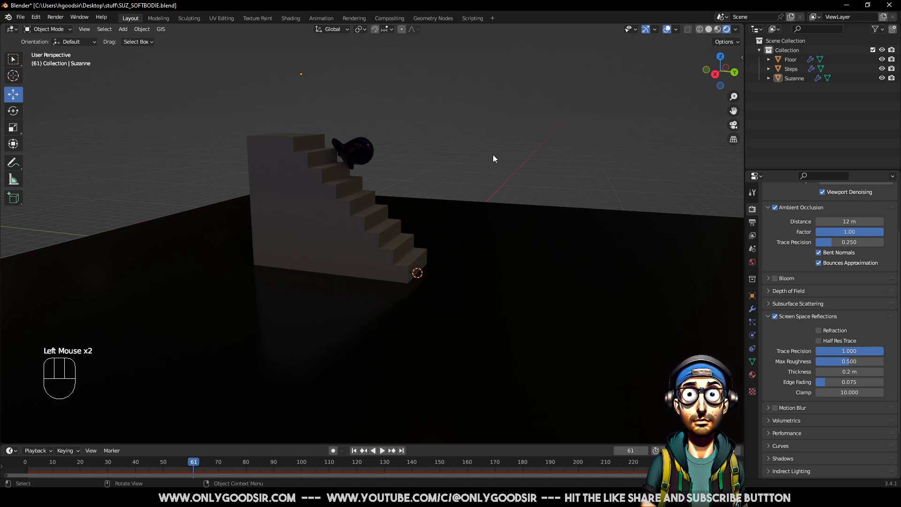
# Inspect the staircase's reflection on the floor and scrub the animation to frame 112
pyautogui.moveTo(445, 149); pyautogui.dragTo(380, 179, button='middle')
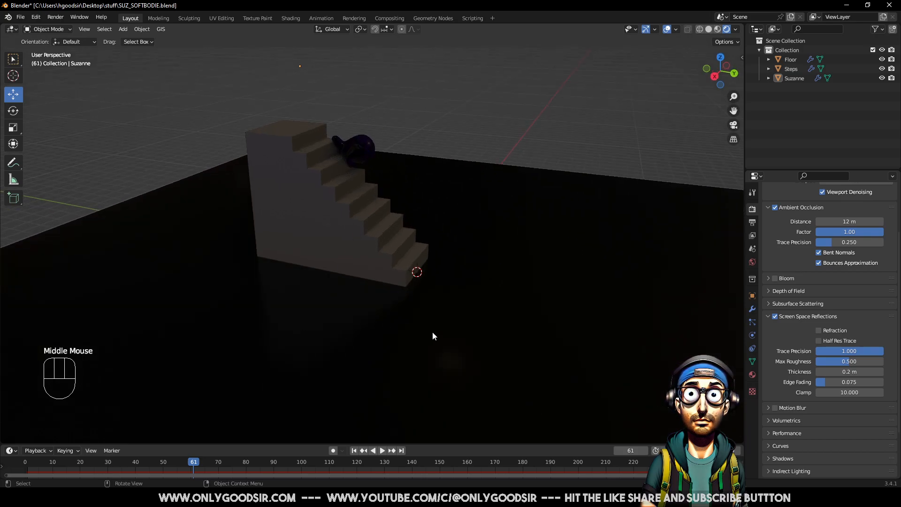
pyautogui.keyDown('shift'); pyautogui.moveTo(416, 306); pyautogui.dragTo(406, 285, button='middle'); pyautogui.keyUp('shift')
pyautogui.moveTo(356, 269); pyautogui.dragTo(287, 338, button='middle')
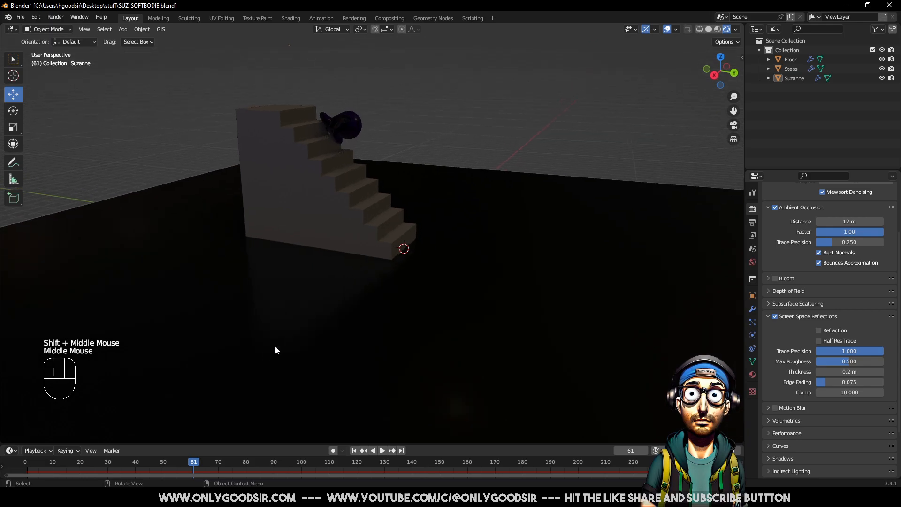
pyautogui.click(61, 462)
pyautogui.moveTo(61, 460); pyautogui.dragTo(334, 448)
pyautogui.moveTo(366, 200); pyautogui.dragTo(360, 199, button='middle')
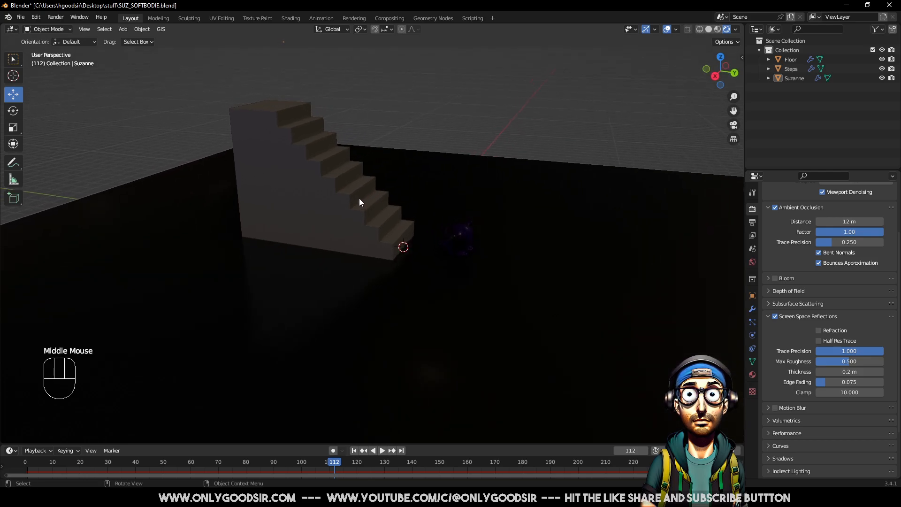
# Add a cube mesh at the foot of the stairs and scale it up about 20 times
pyautogui.scroll(-5, 355, 229)
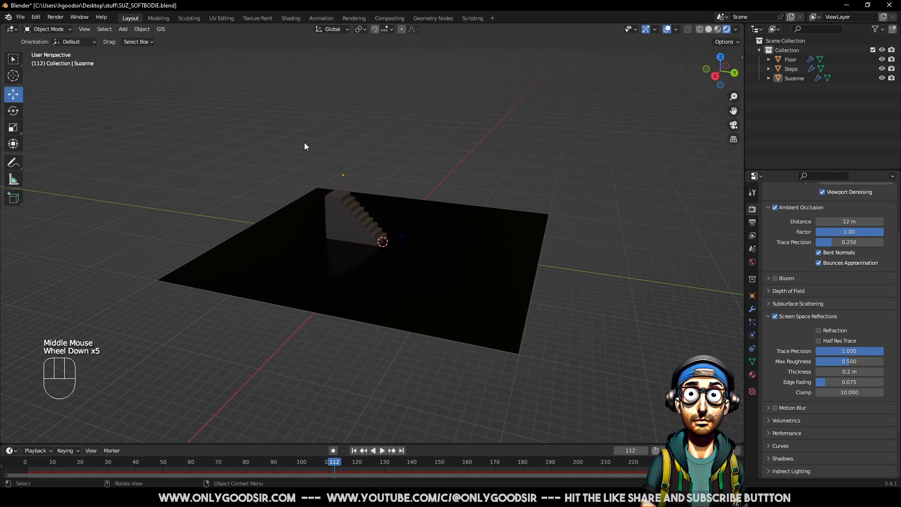
pyautogui.click(119, 29)
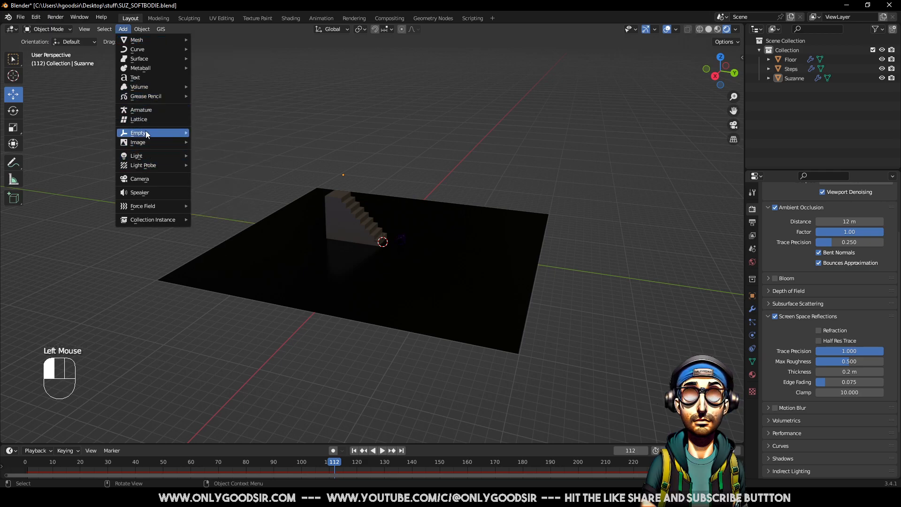
pyautogui.moveTo(155, 41)
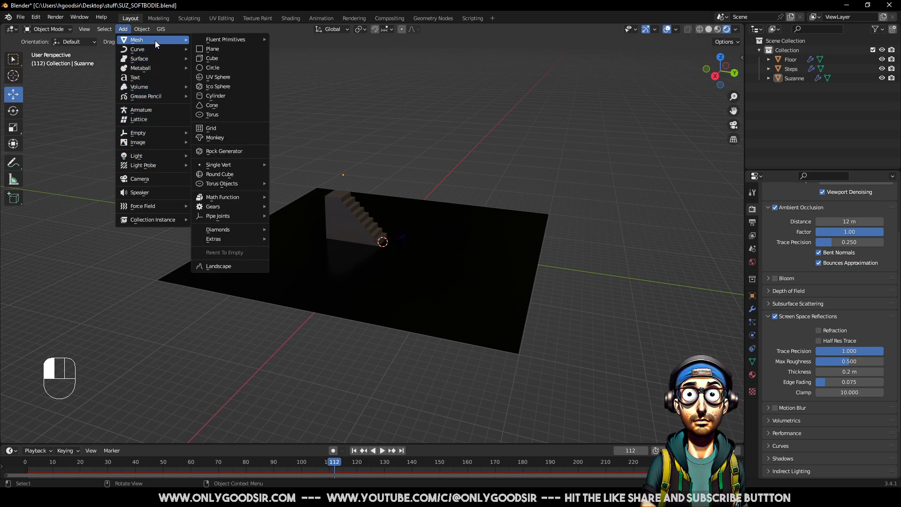
pyautogui.click(209, 58)
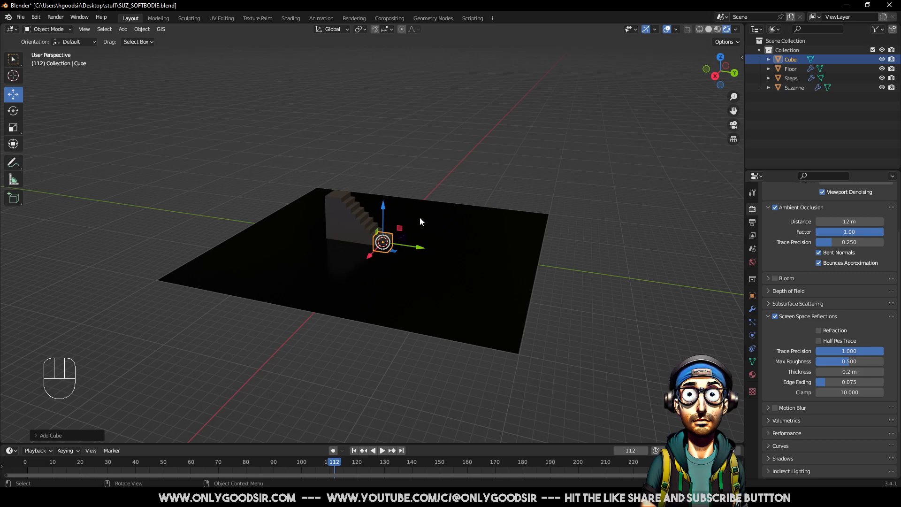
pyautogui.press('s')
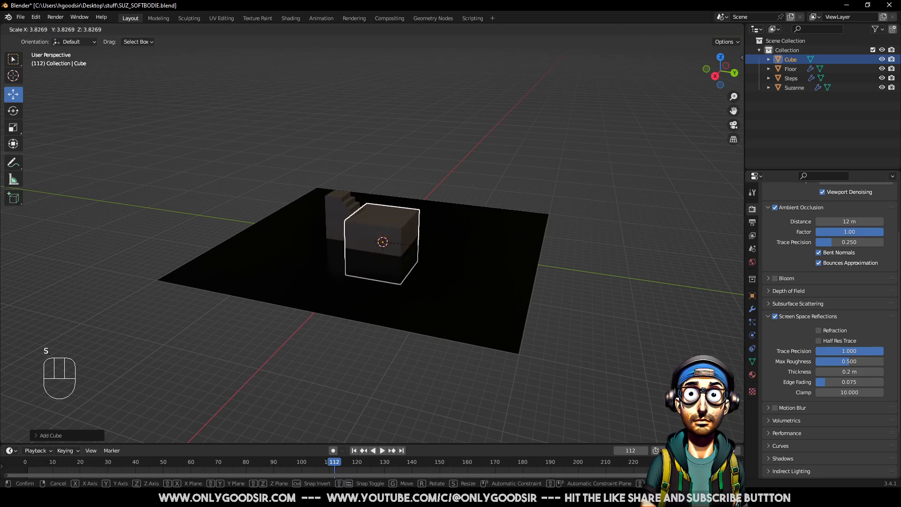
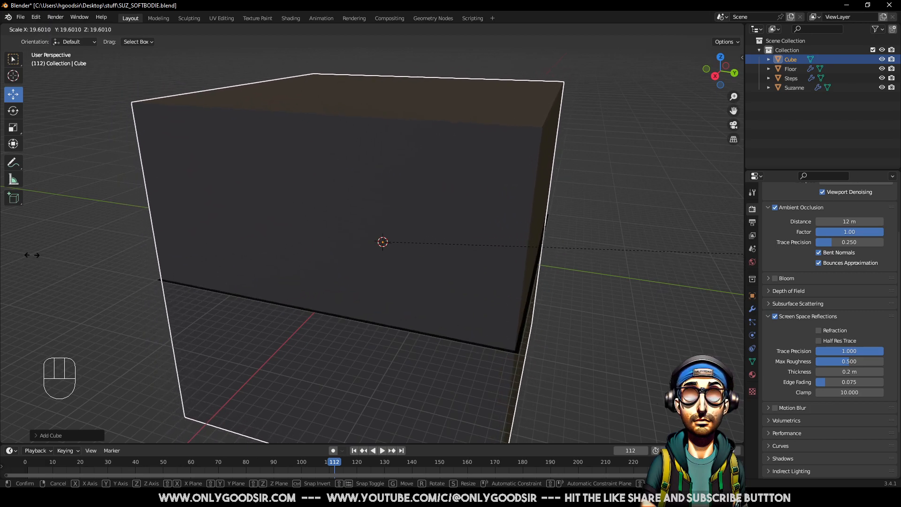
pyautogui.click(41, 260)
# Scale the cube up about another 3 times so it encloses the whole floor and staircase, and shrink it slightly
pyautogui.press('s')
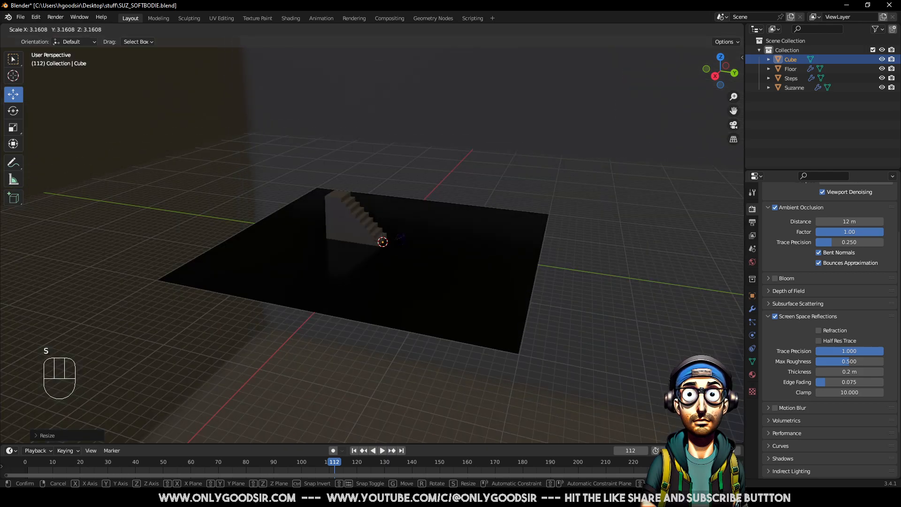
pyautogui.click(407, 245)
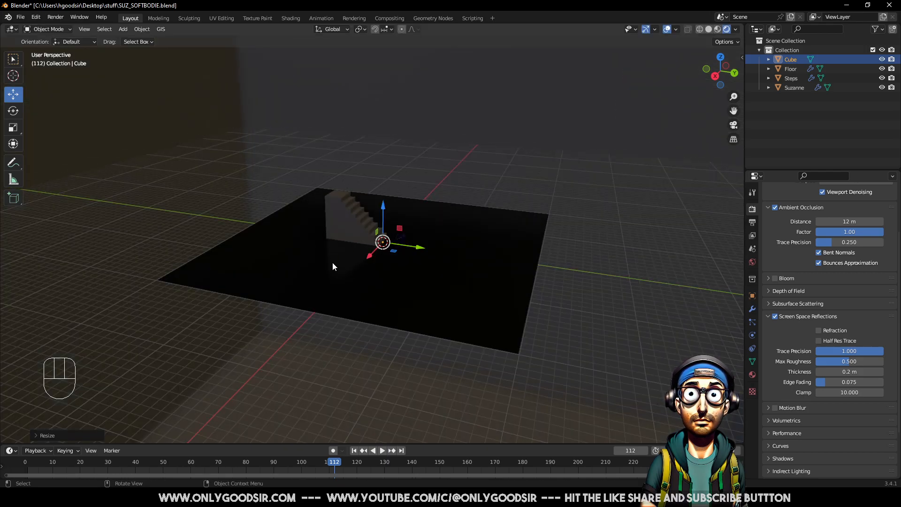
pyautogui.scroll(3, 423, 283)
pyautogui.scroll(-2, 399, 286)
pyautogui.press('s')
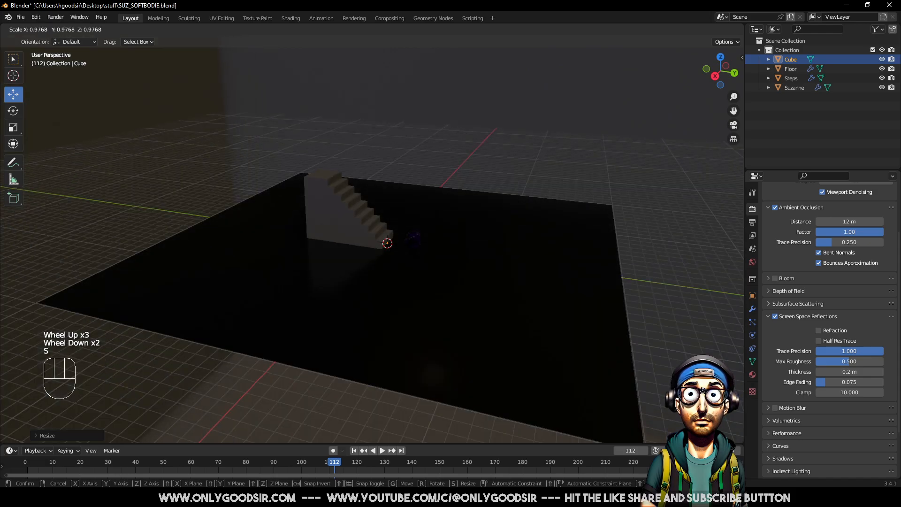
pyautogui.click(436, 269)
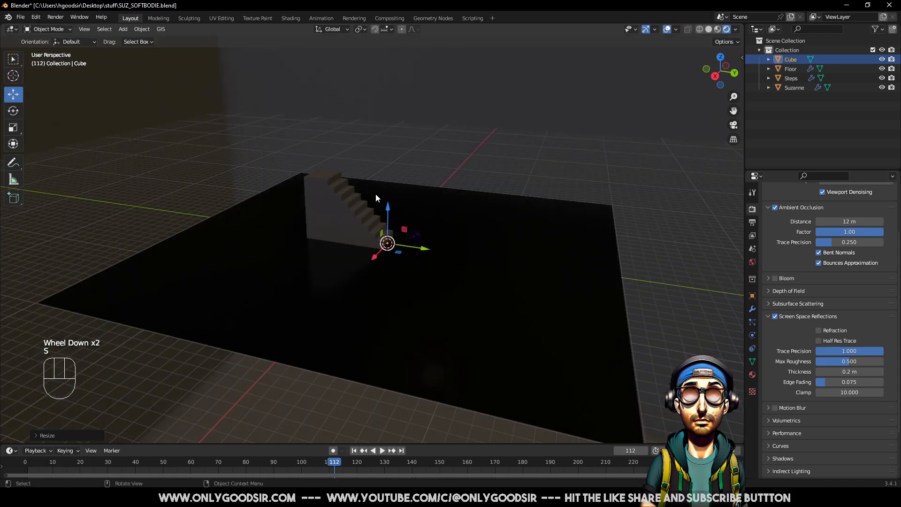
pyautogui.moveTo(399, 243); pyautogui.dragTo(406, 233, button='middle')
pyautogui.scroll(2, 399, 244)
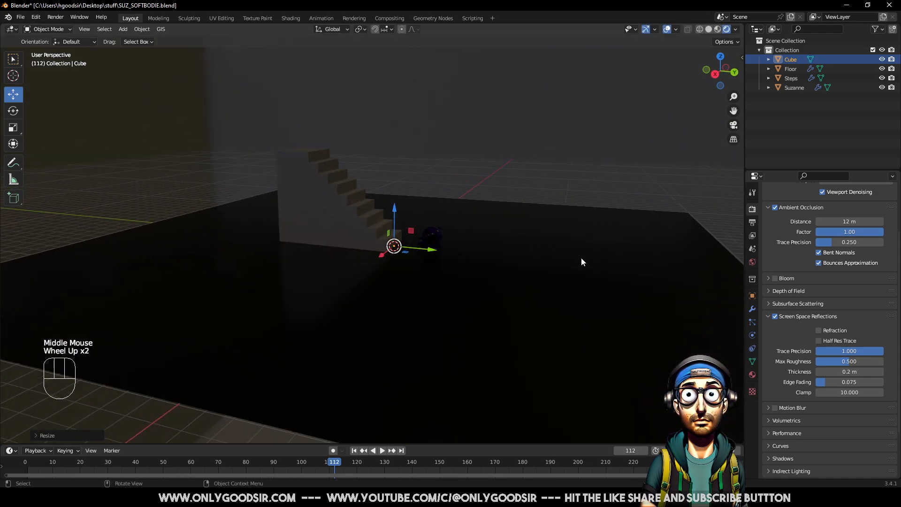
pyautogui.scroll(-2, 554, 319)
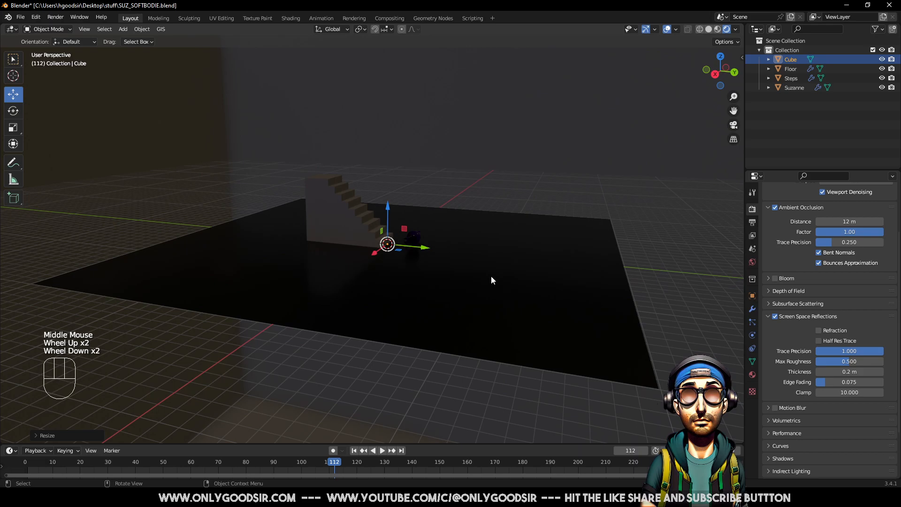
# Switch to the Shading workspace and rename the enclosing cube to FOG
pyautogui.click(290, 18)
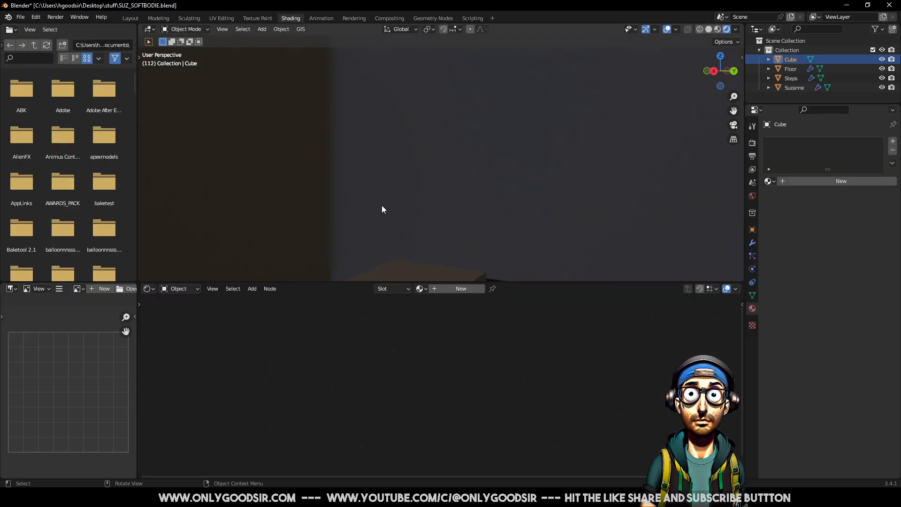
pyautogui.scroll(-4, 389, 220)
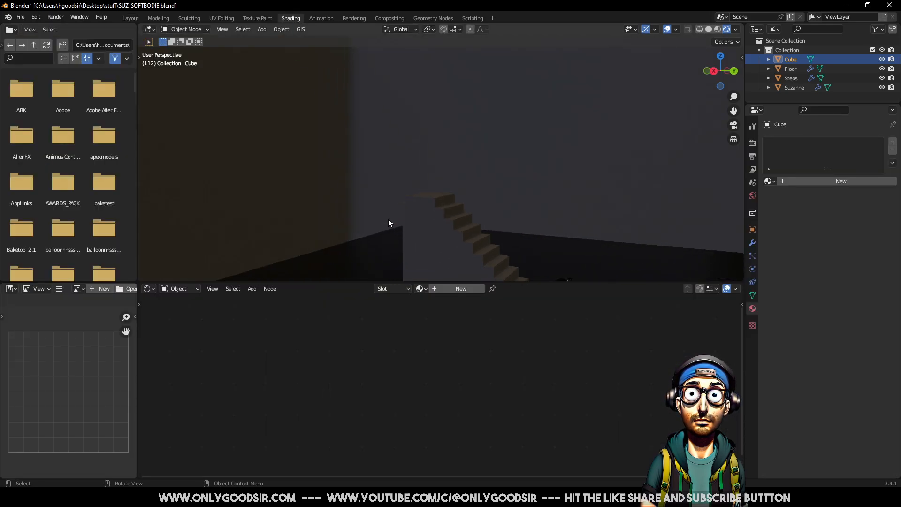
pyautogui.doubleClick(790, 59)
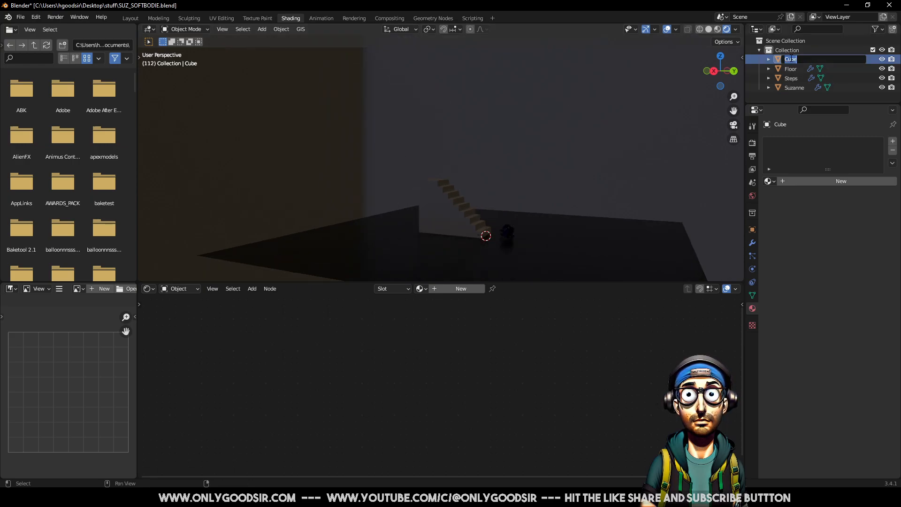
pyautogui.write('FOG')
pyautogui.press('Return')
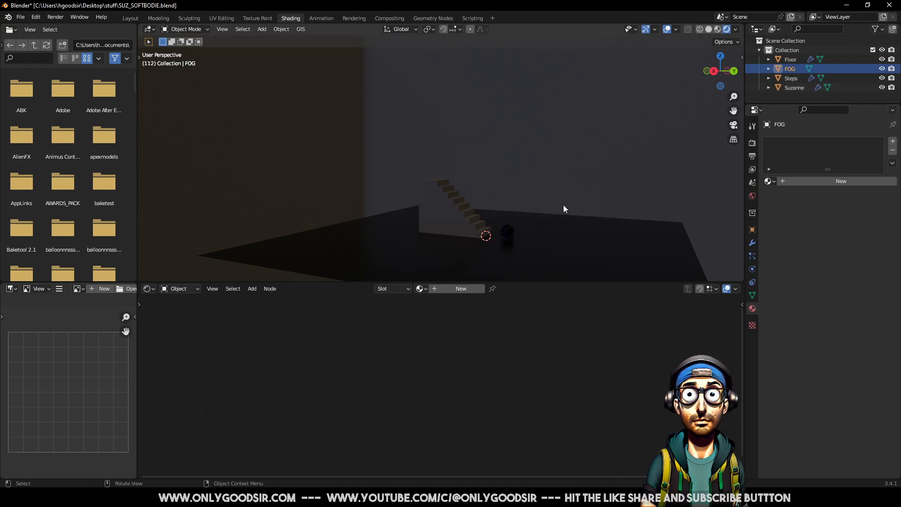
# Create a new material on the cube and name it FOG
pyautogui.click(454, 291)
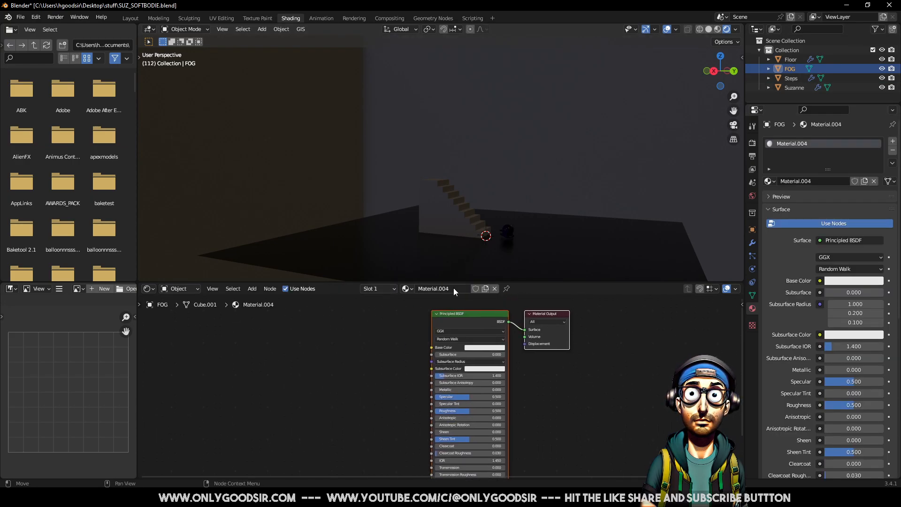
pyautogui.write('FOG')
pyautogui.press('Return')
# Disconnect the Principled BSDF node from the Material Output and delete it
pyautogui.moveTo(471, 311); pyautogui.dragTo(405, 319)
pyautogui.click(419, 323)
pyautogui.moveTo(518, 330); pyautogui.dragTo(466, 341)
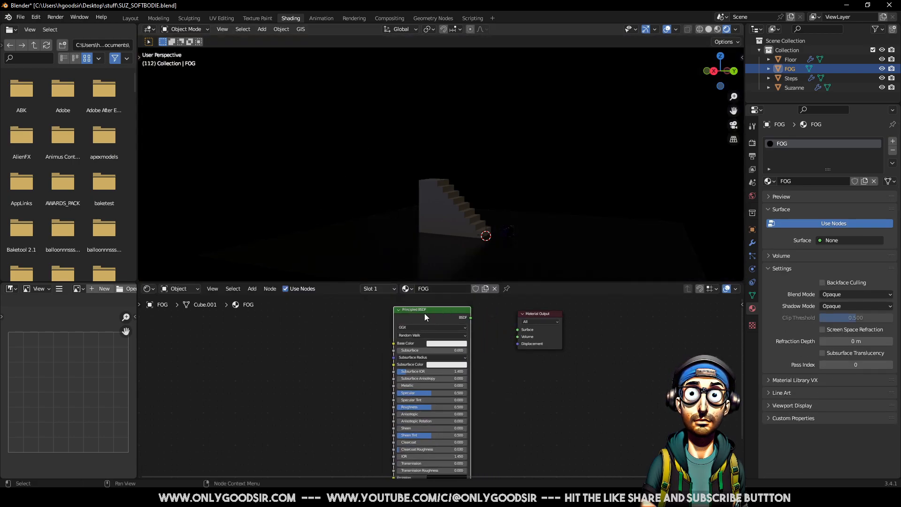
pyautogui.press('x')
# Add a Principled Volume node connected to the Material Output's Volume input and place it beside the output node
pyautogui.moveTo(518, 337); pyautogui.dragTo(505, 337)
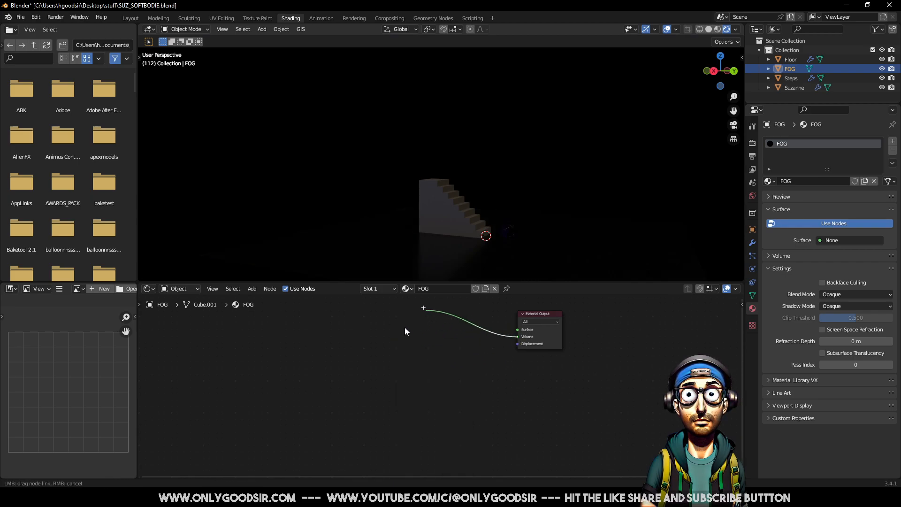
pyautogui.moveTo(438, 335); pyautogui.dragTo(464, 346)
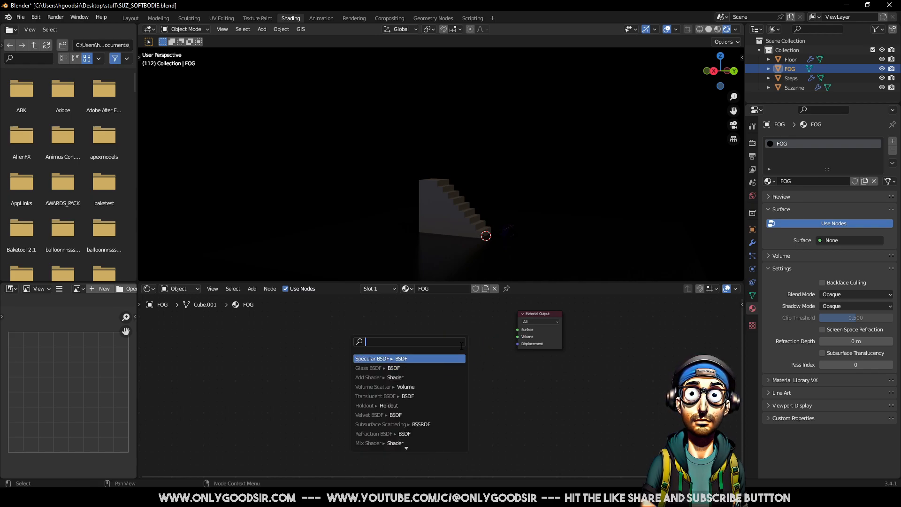
pyautogui.write('prin')
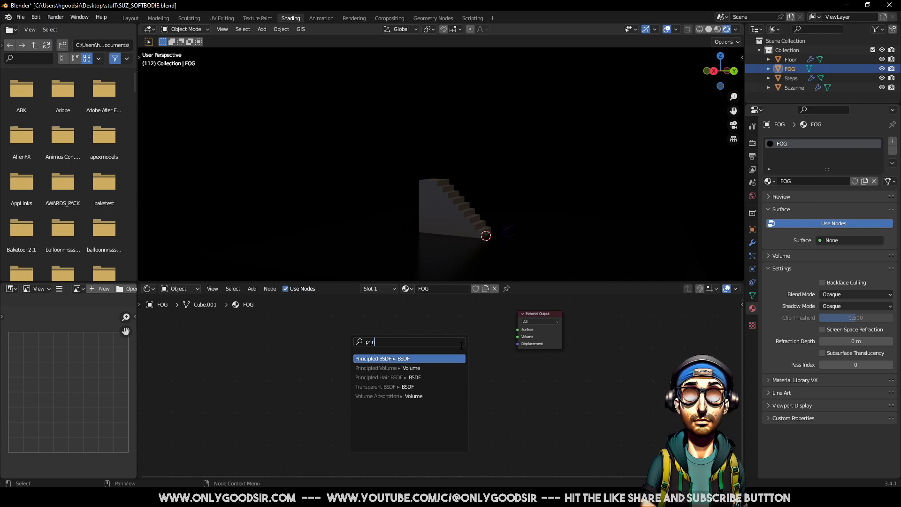
pyautogui.click(397, 368)
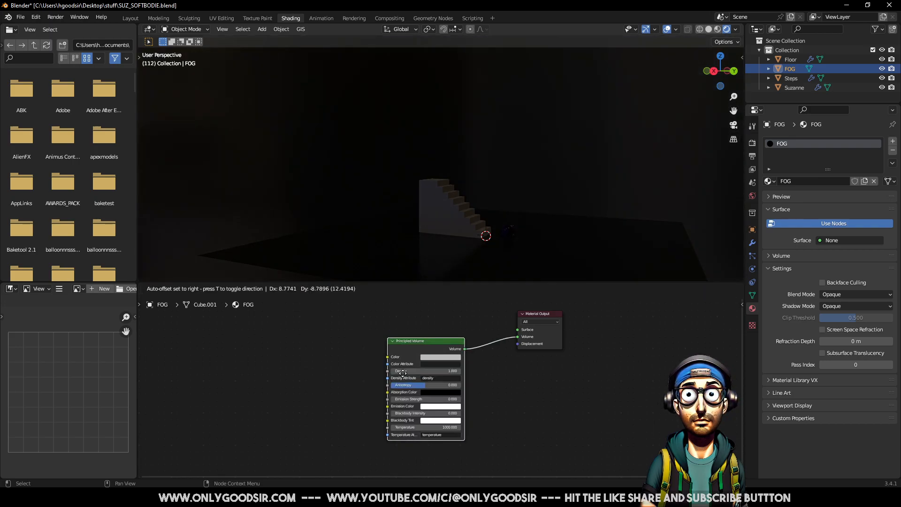
pyautogui.click(377, 335)
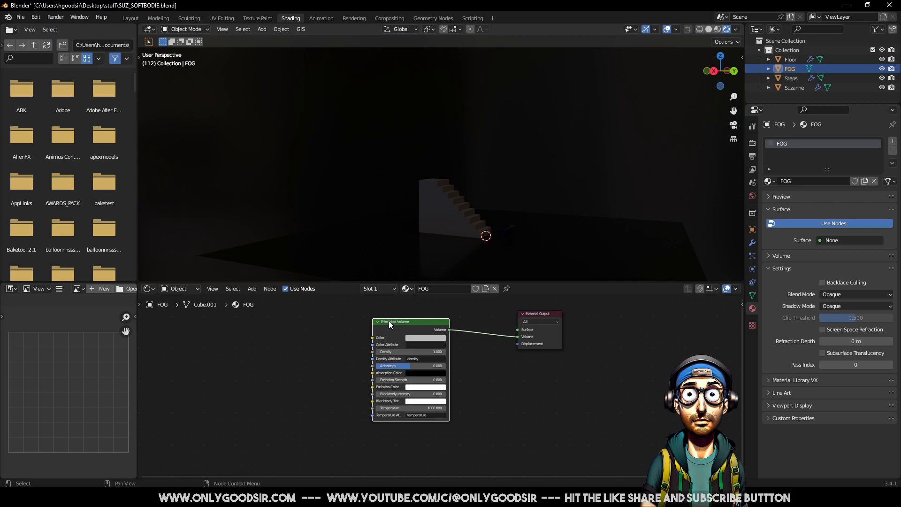
pyautogui.click(254, 289)
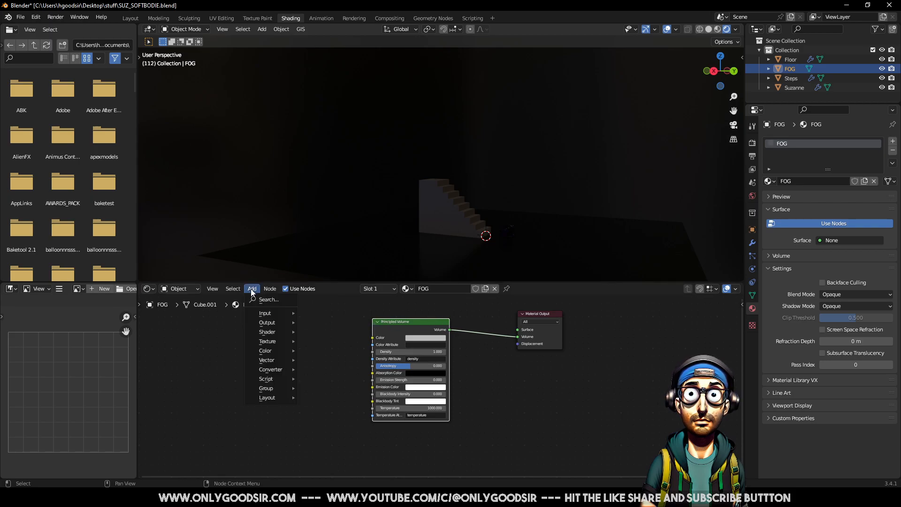
pyautogui.moveTo(273, 333)
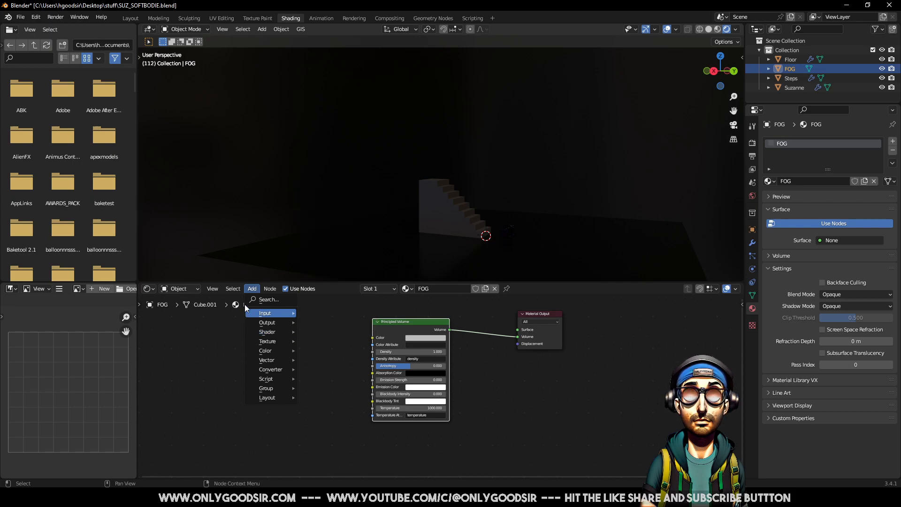
pyautogui.click(491, 378)
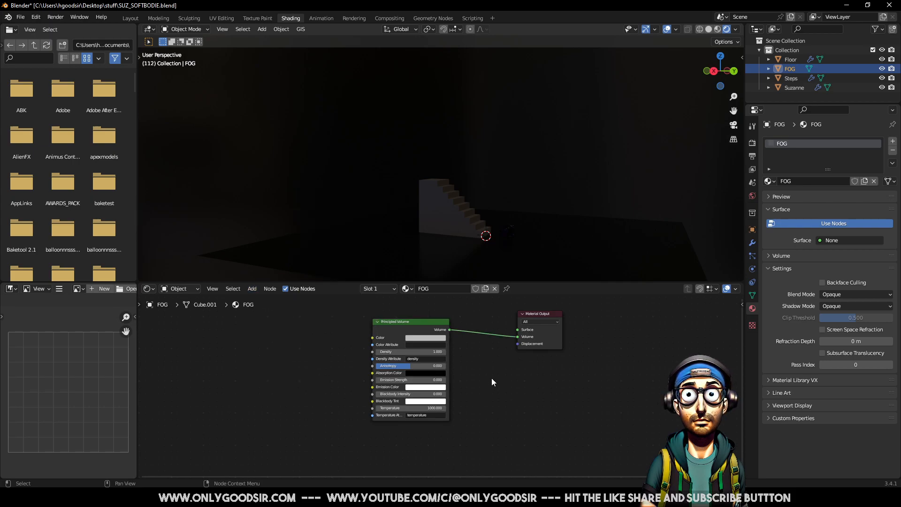
pyautogui.press('F3')
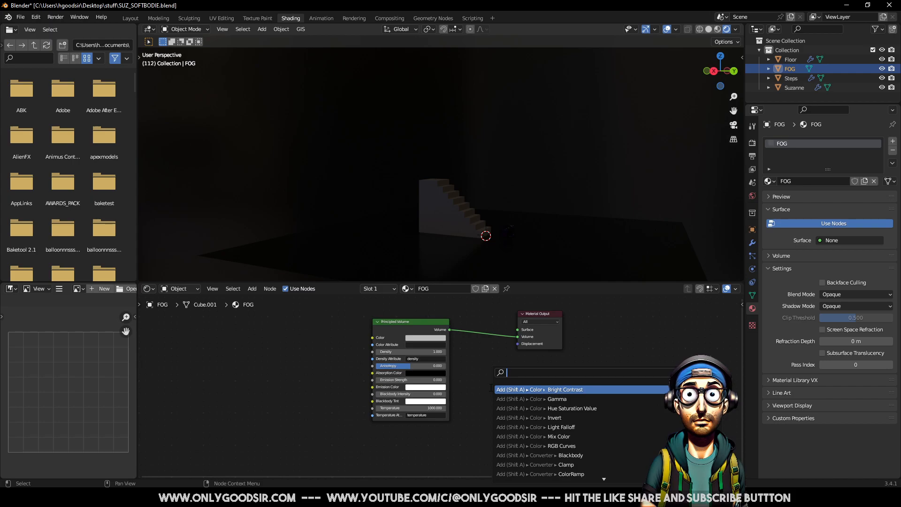
pyautogui.write('prin')
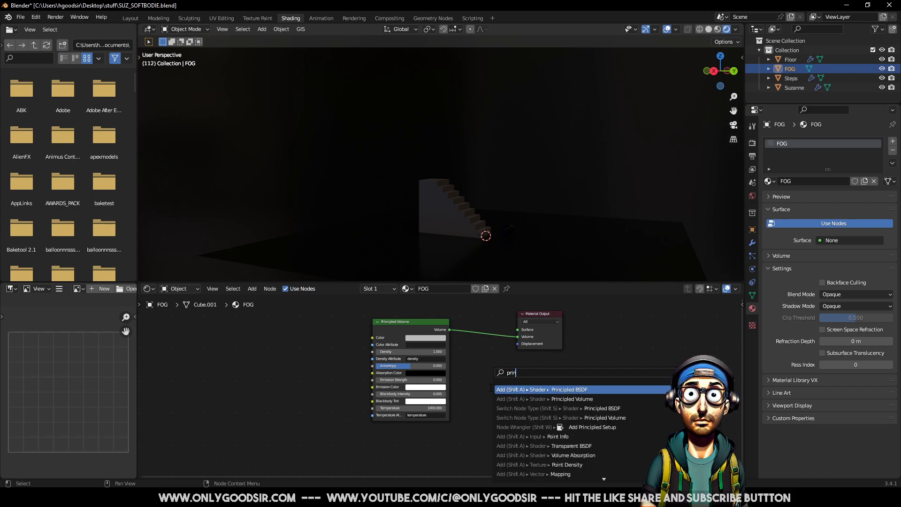
pyautogui.click(282, 335)
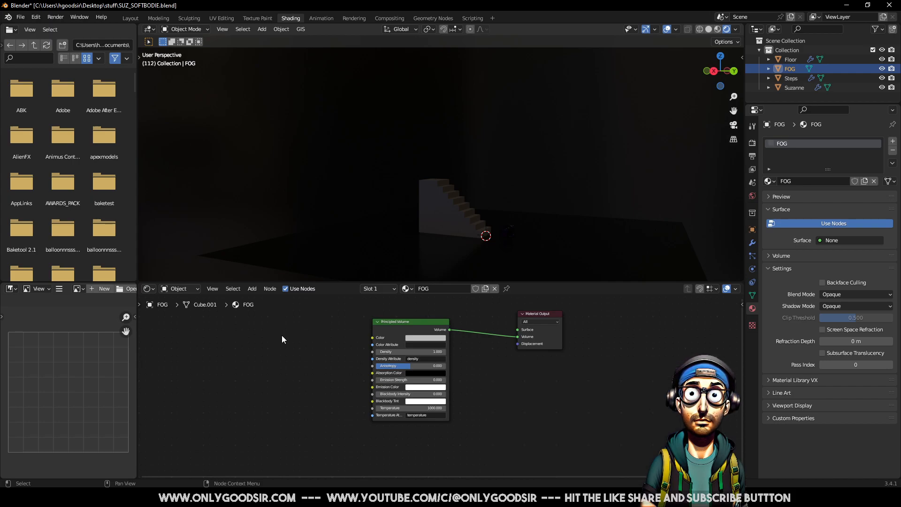
pyautogui.click(252, 288)
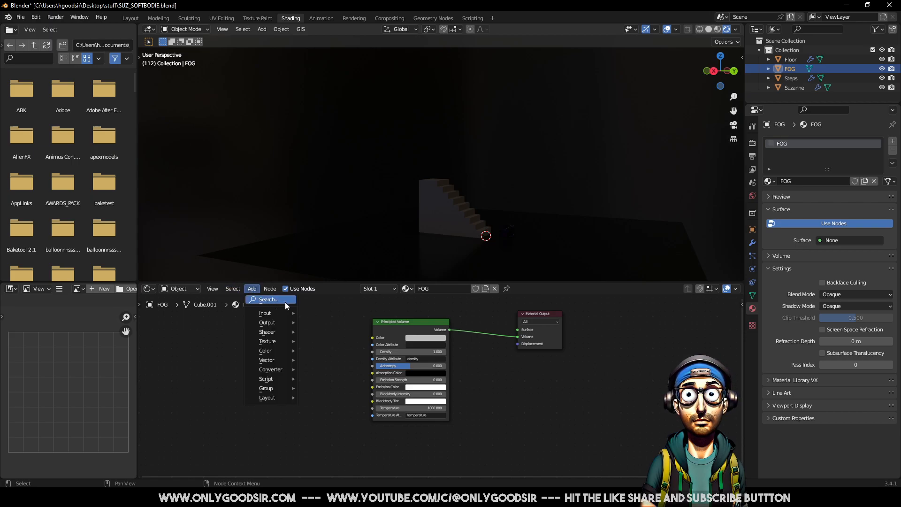
pyautogui.click(308, 355)
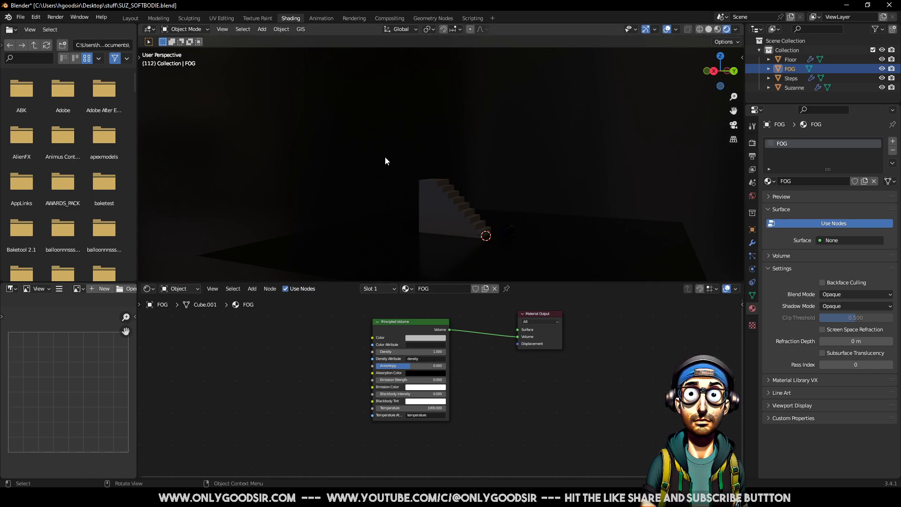
# Set the Principled Volume node's Density to 0.05
pyautogui.click(408, 353)
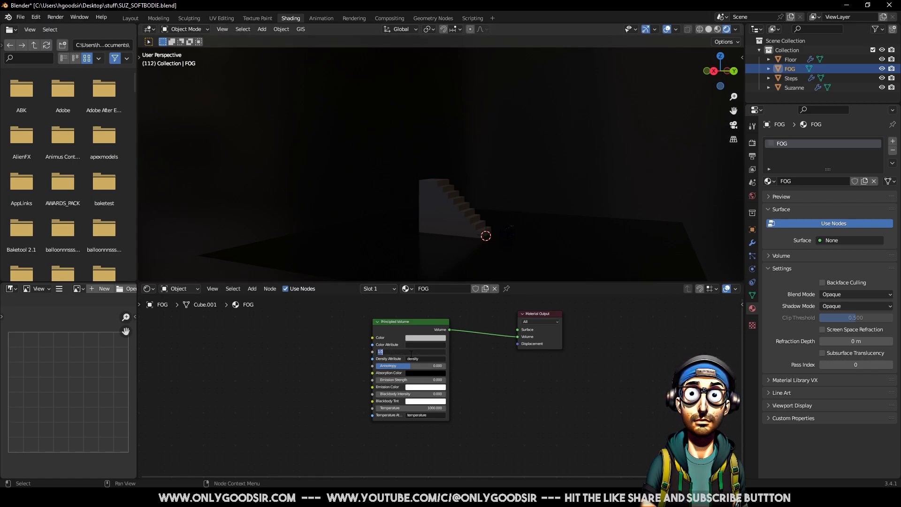
pyautogui.write('0.0')
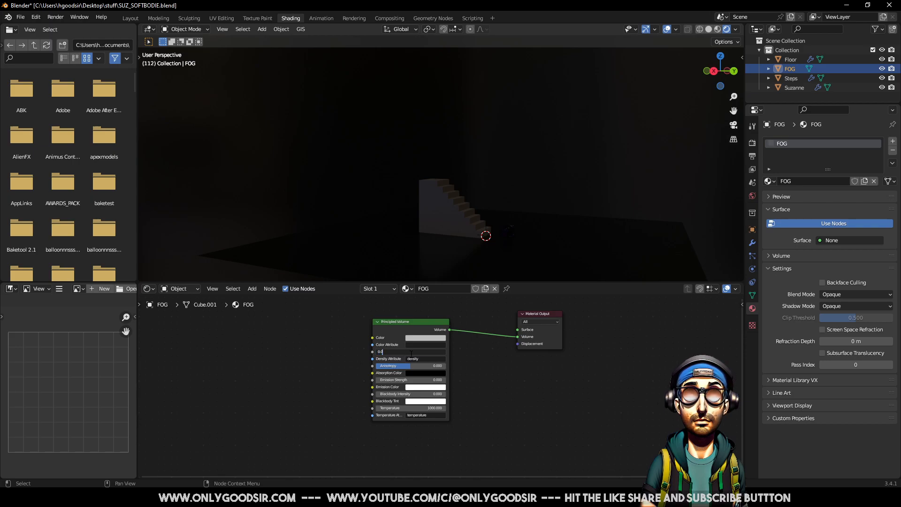
pyautogui.write('5')
pyautogui.press('Return')
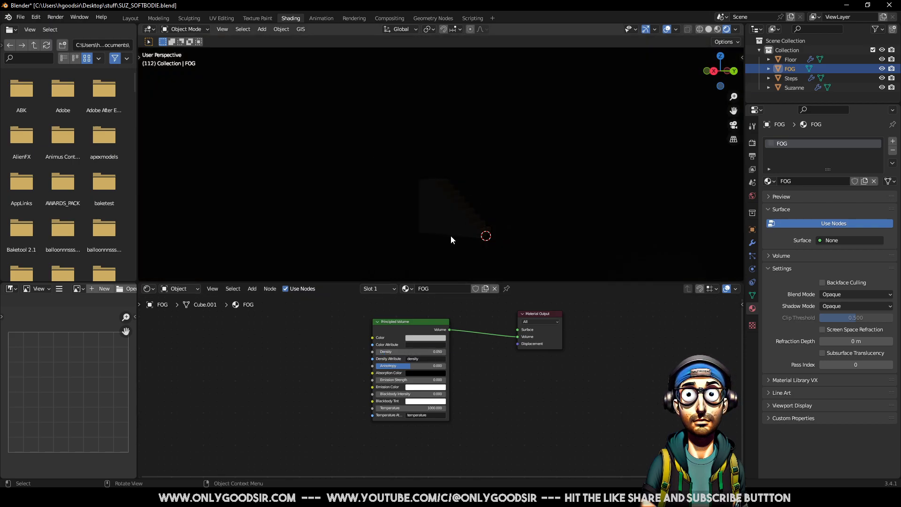
# Switch to the Layout workspace, add an area light and raise it above the foot of the staircase
pyautogui.click(134, 19)
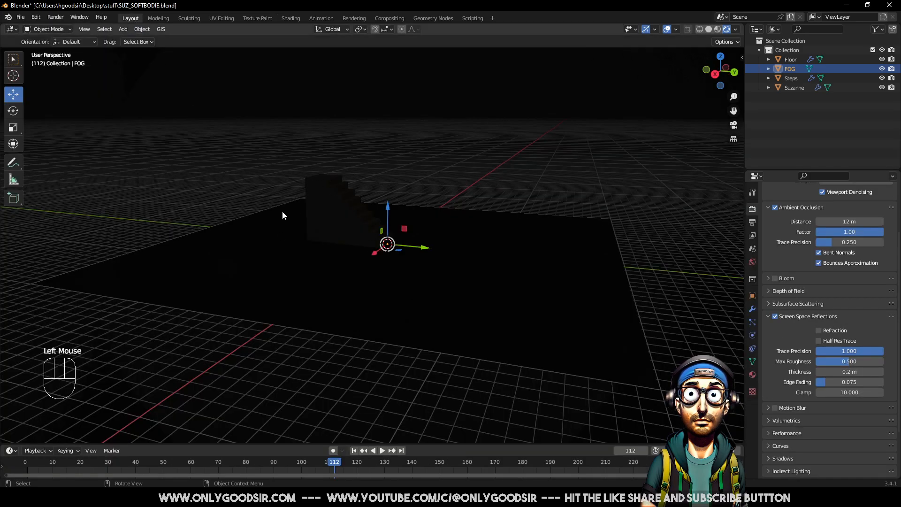
pyautogui.scroll(4, 318, 240)
pyautogui.moveTo(371, 194); pyautogui.dragTo(322, 181, button='middle')
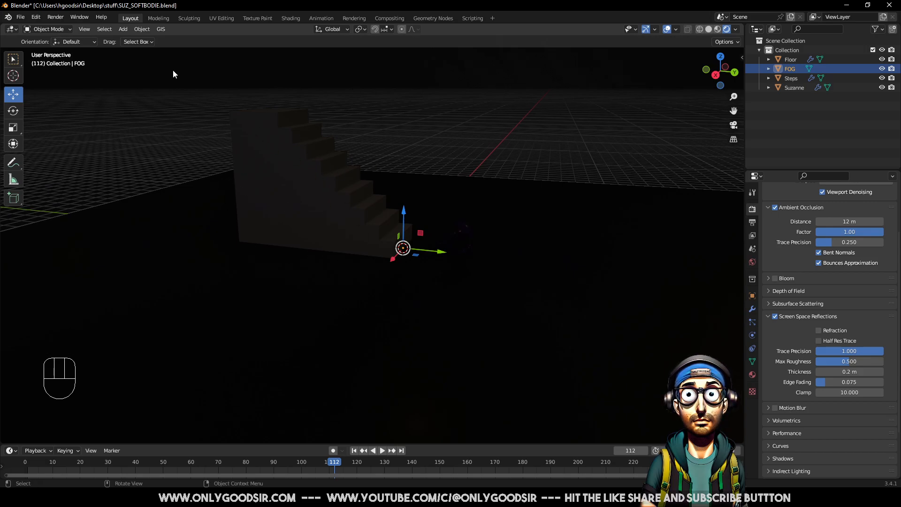
pyautogui.click(123, 30)
pyautogui.moveTo(142, 158)
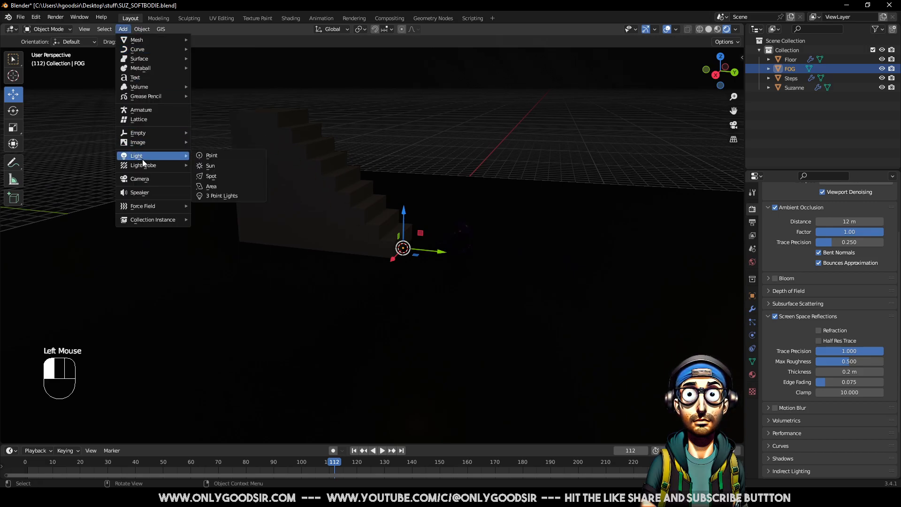
pyautogui.click(224, 188)
pyautogui.moveTo(403, 219); pyautogui.dragTo(407, 140)
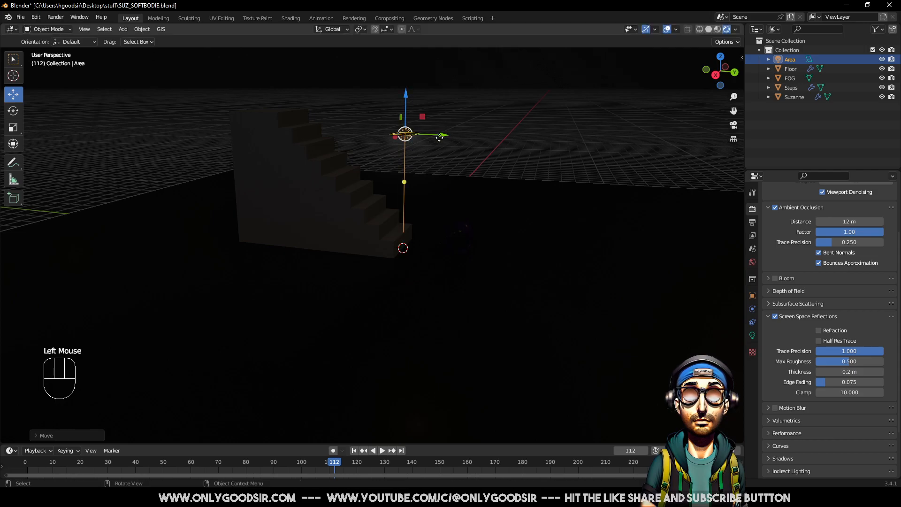
pyautogui.moveTo(406, 95); pyautogui.dragTo(410, 131)
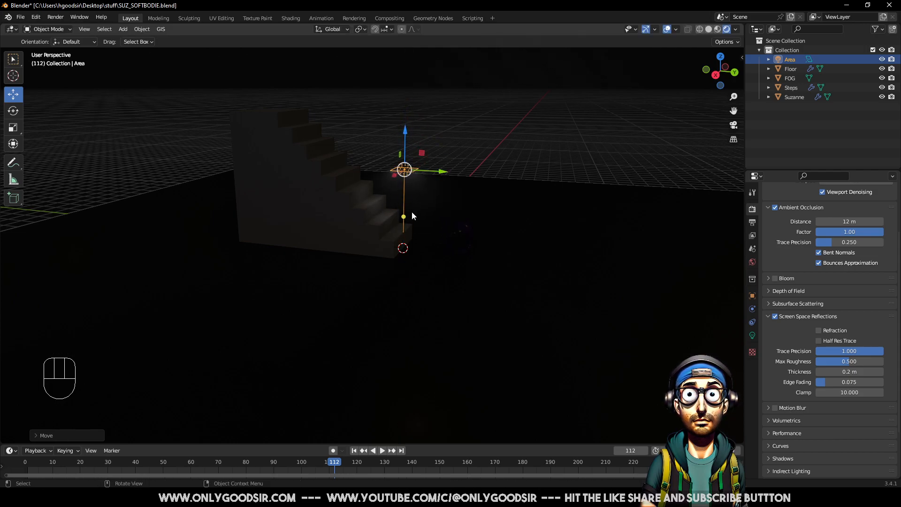
# Scale the area light up about 6 times, raise it and shift it along Y past the staircase's tall end
pyautogui.press('s')
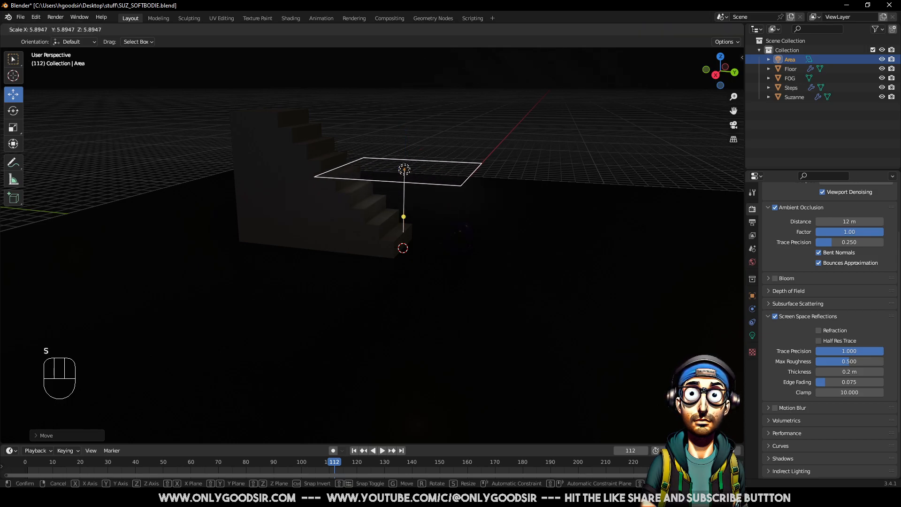
pyautogui.click(522, 184)
pyautogui.moveTo(406, 134); pyautogui.dragTo(406, 79)
pyautogui.moveTo(404, 115); pyautogui.dragTo(174, 92)
pyautogui.moveTo(227, 124); pyautogui.dragTo(239, 145, button='middle')
pyautogui.scroll(-5, 234, 160)
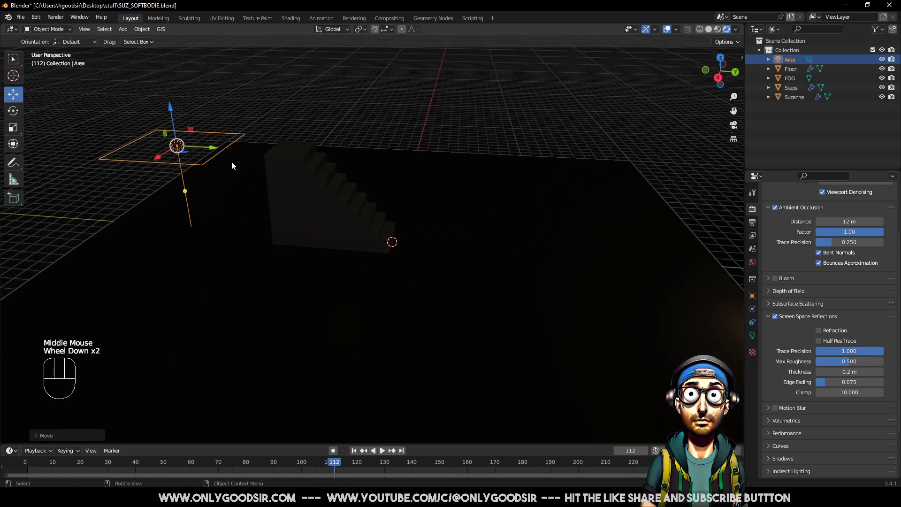
# Move the area light back along Y and adjust its height so it hangs over the top of the staircase
pyautogui.moveTo(255, 147); pyautogui.dragTo(378, 126)
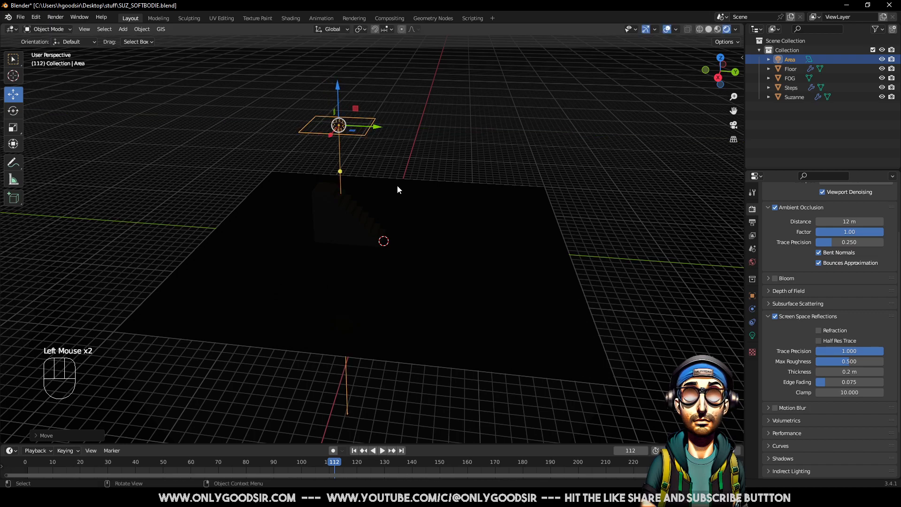
pyautogui.scroll(2, 398, 190)
pyautogui.scroll(1, 398, 193)
pyautogui.moveTo(412, 197); pyautogui.dragTo(371, 147, button='middle')
pyautogui.moveTo(319, 57); pyautogui.dragTo(320, 85)
pyautogui.scroll(2, 403, 209)
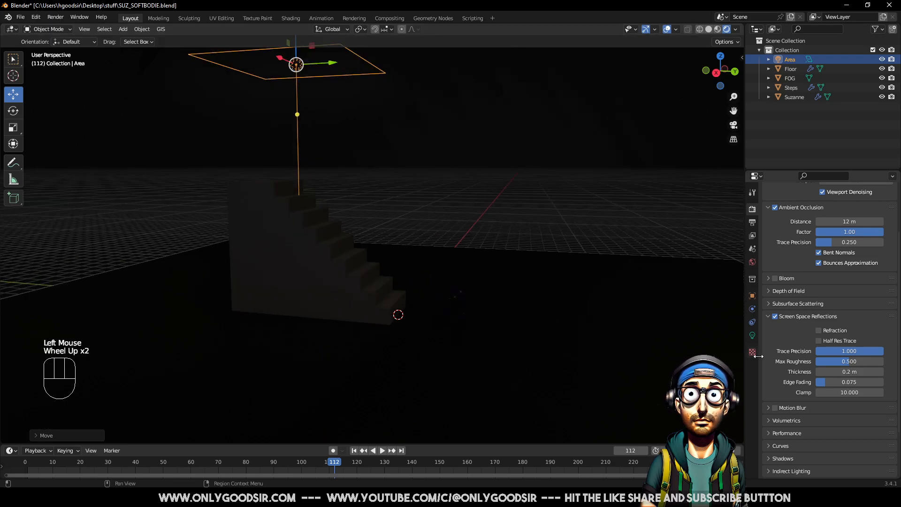
# Set the area light's power to 1500 W
pyautogui.click(753, 335)
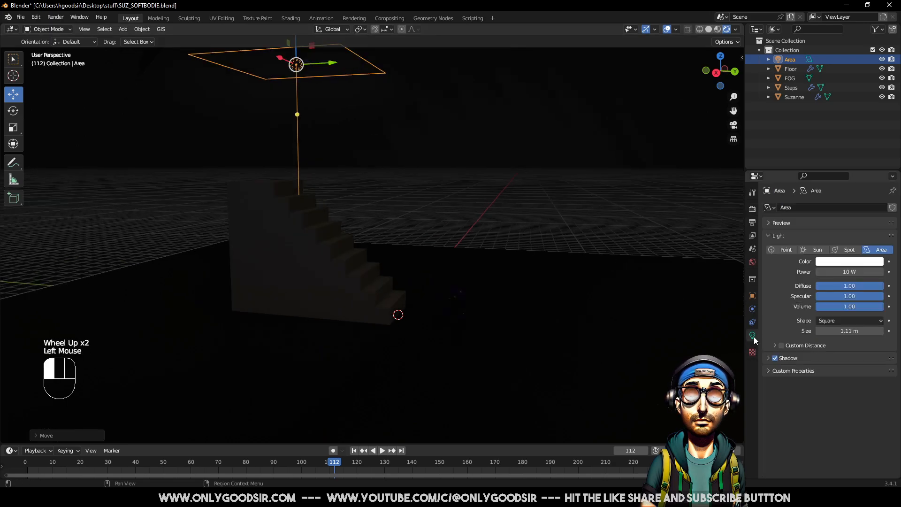
pyautogui.doubleClick(846, 271)
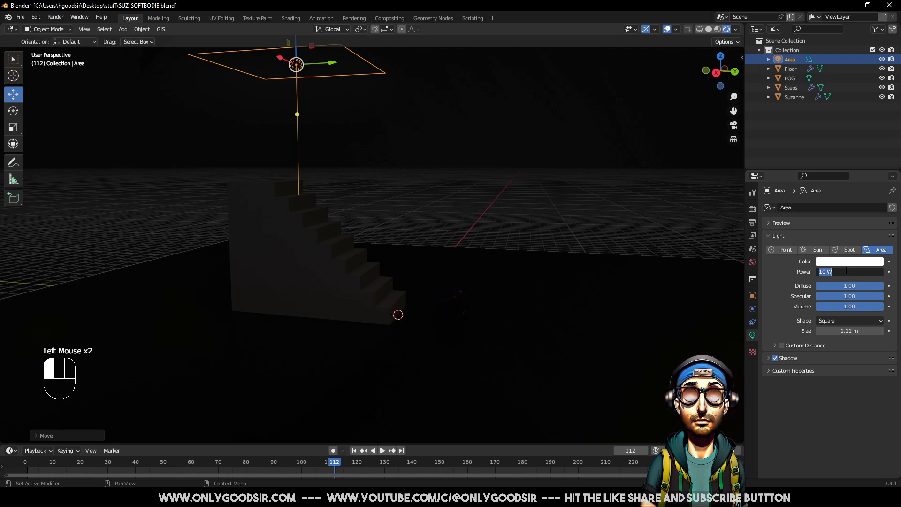
pyautogui.write('1500')
pyautogui.press('Return')
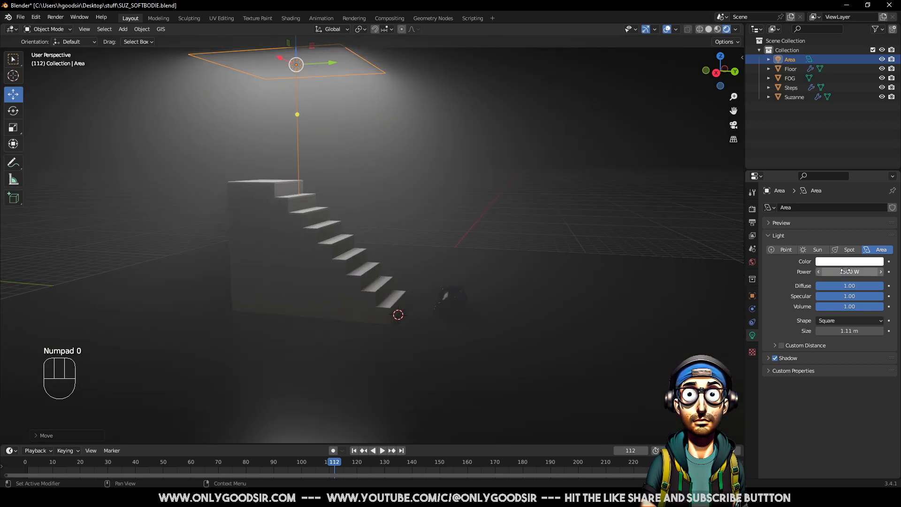
# Scrub the animation to frame 164 and raise the area light higher above the staircase
pyautogui.click(52, 464)
pyautogui.moveTo(52, 463); pyautogui.dragTo(477, 478)
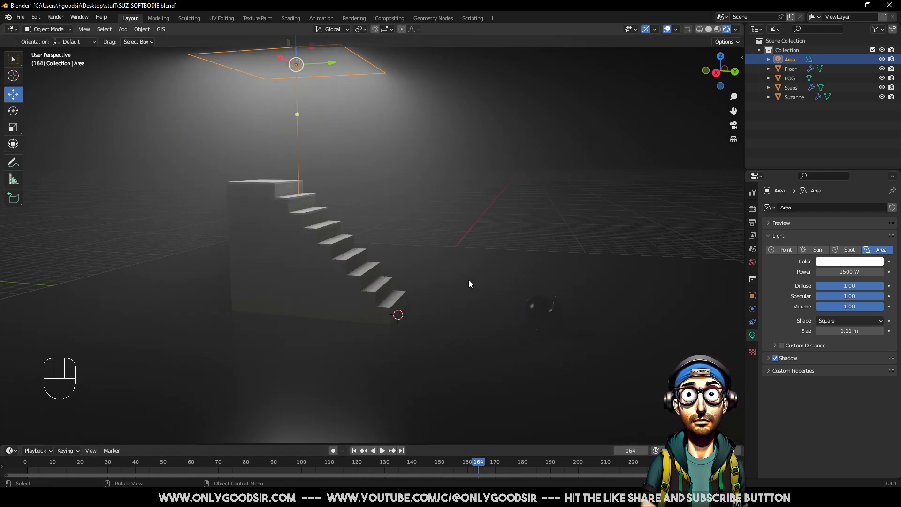
pyautogui.scroll(-3, 322, 180)
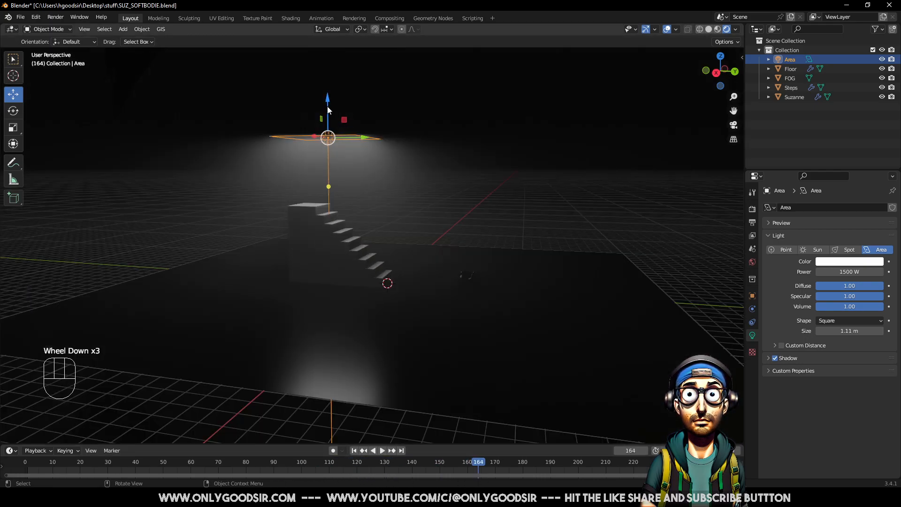
pyautogui.moveTo(328, 103); pyautogui.dragTo(341, 63)
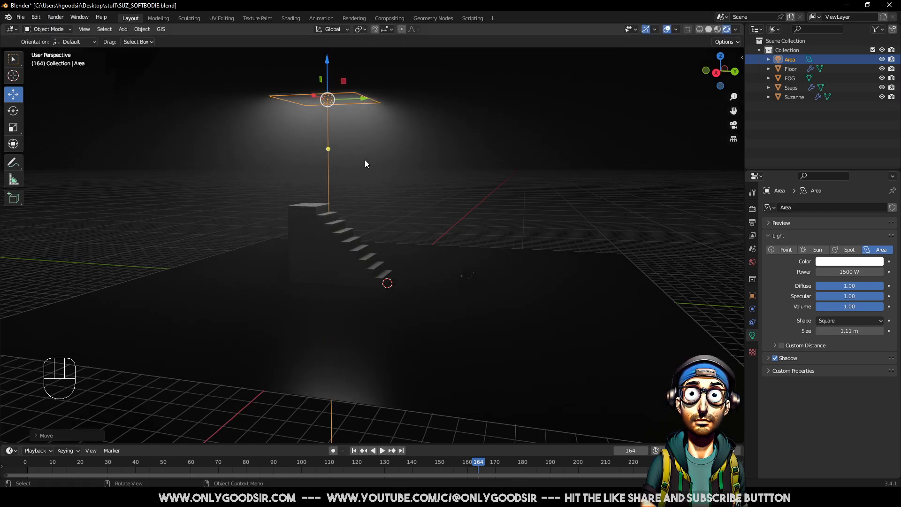
# Duplicate the area light, move the copy along Y beyond the stairs and lower it to just above Suzanne
pyautogui.hotkey('shift', 'd')
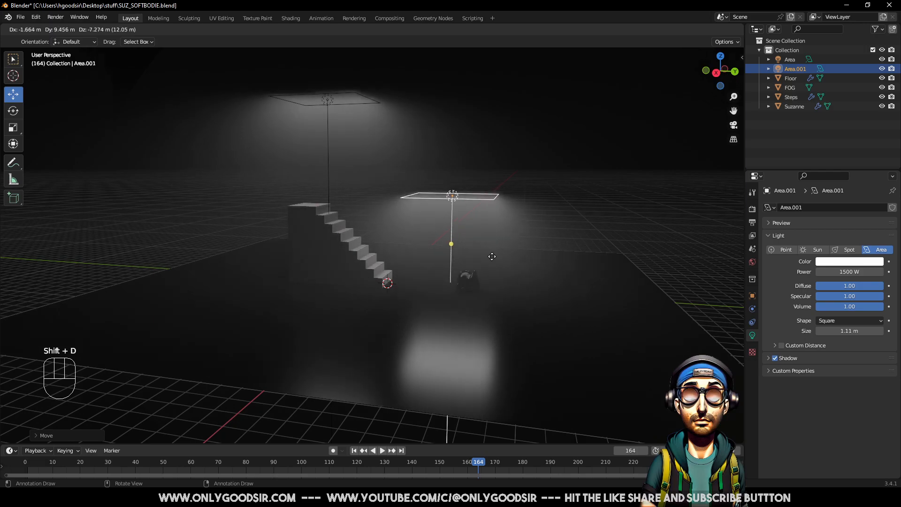
pyautogui.rightClick(489, 259)
pyautogui.moveTo(364, 100); pyautogui.dragTo(504, 98)
pyautogui.moveTo(469, 55); pyautogui.dragTo(519, 208)
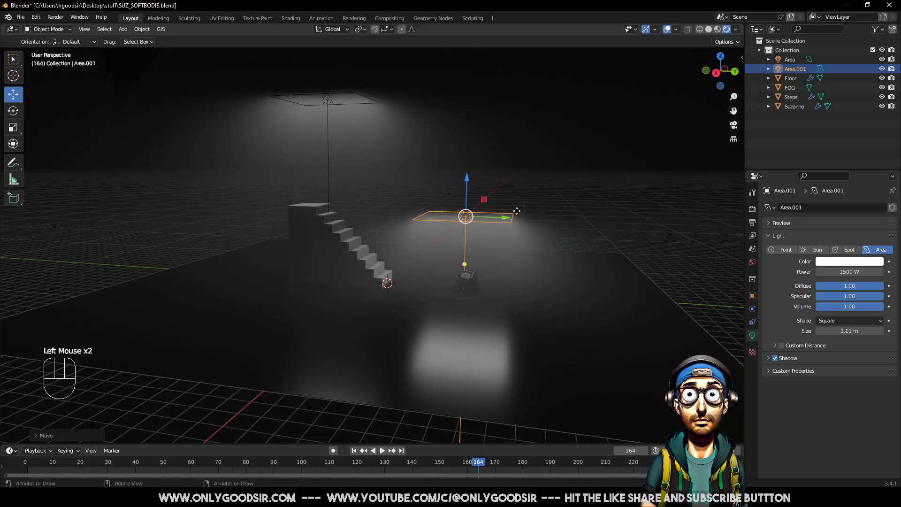
# Rotate the duplicated area light about the Y axis until its plane stands roughly upright
pyautogui.moveTo(519, 209); pyautogui.dragTo(164, 145, button='middle')
pyautogui.click(13, 110)
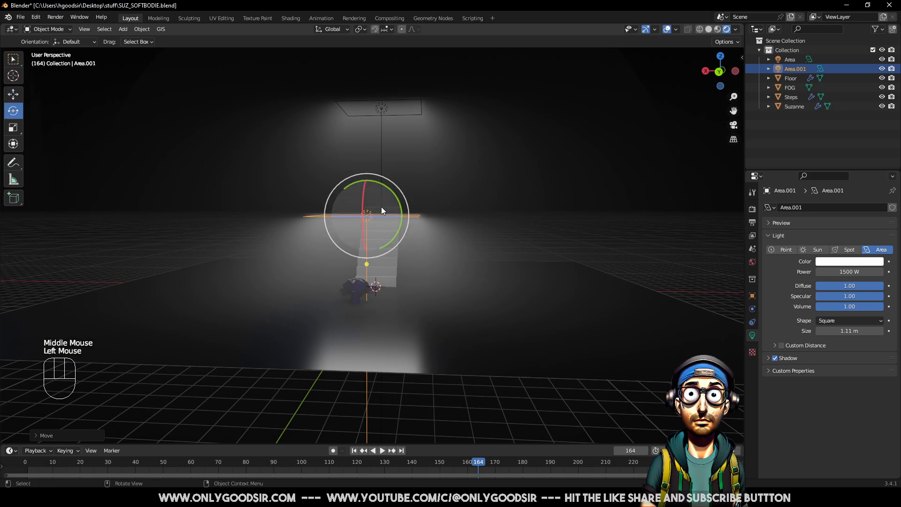
pyautogui.moveTo(366, 251); pyautogui.dragTo(392, 245)
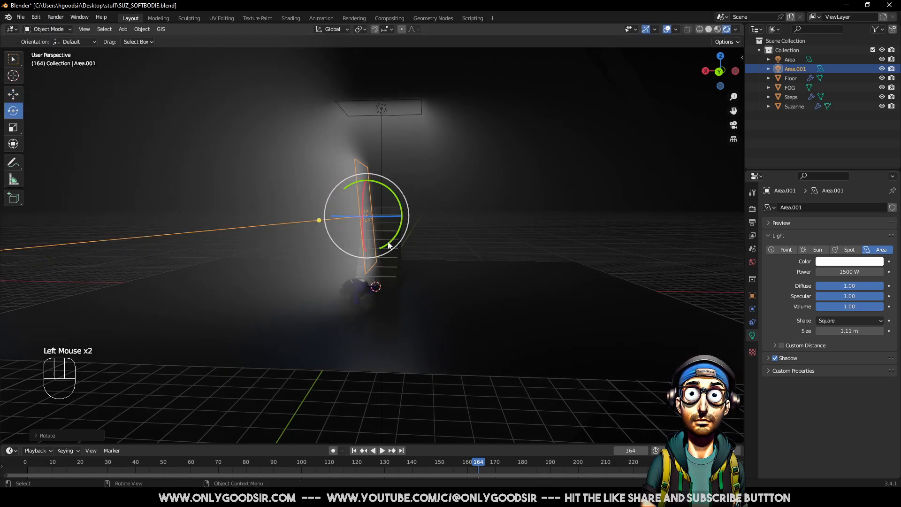
# Rotate the duplicated area light about the vertical axis so it faces the staircase and Suzanne, then adjust its position
pyautogui.click(13, 94)
pyautogui.moveTo(147, 163); pyautogui.dragTo(296, 207, button='middle')
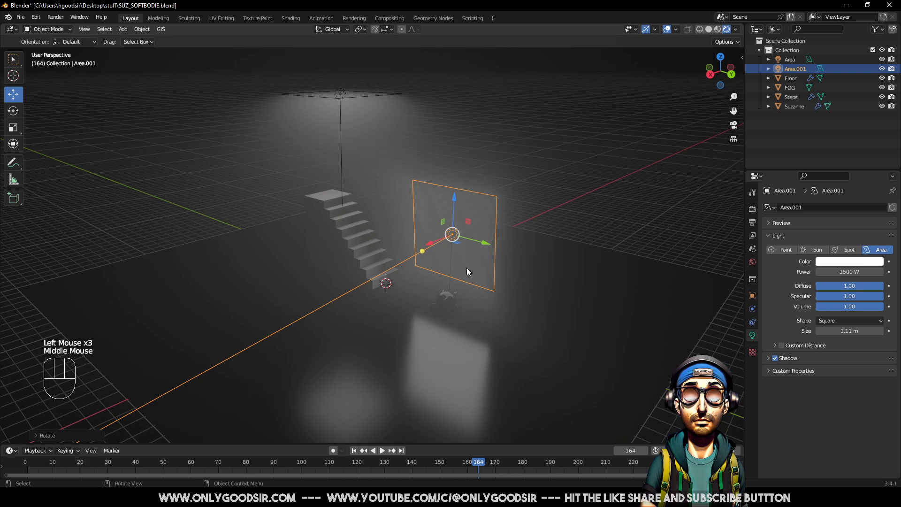
pyautogui.click(13, 110)
pyautogui.moveTo(484, 242); pyautogui.dragTo(540, 256)
pyautogui.click(13, 94)
pyautogui.click(439, 241)
pyautogui.moveTo(438, 242); pyautogui.dragTo(441, 244, button='middle')
pyautogui.scroll(4, 484, 288)
pyautogui.moveTo(495, 293); pyautogui.dragTo(634, 241, button='middle')
pyautogui.click(665, 227)
pyautogui.click(649, 129)
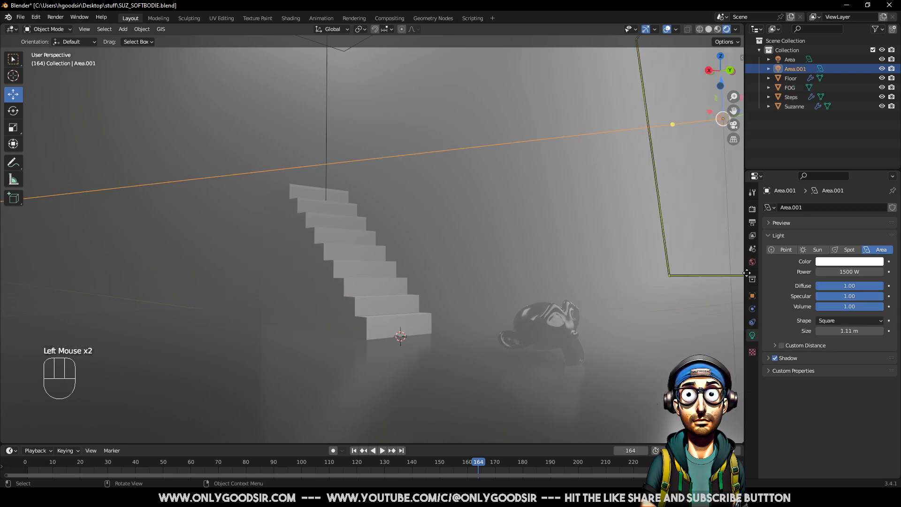
# Set the duplicated area light's power to 500 W
pyautogui.moveTo(849, 272); pyautogui.dragTo(386, 267)
pyautogui.click(847, 271)
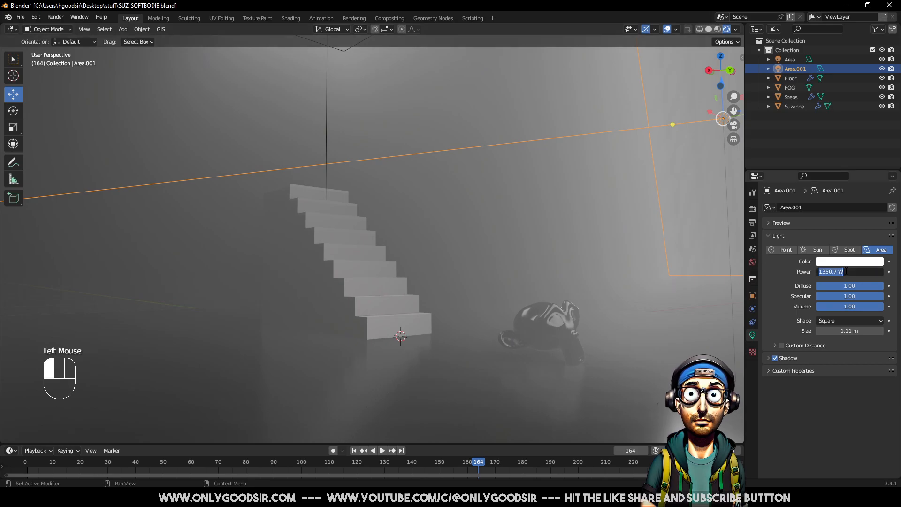
pyautogui.write('500')
pyautogui.press('Return')
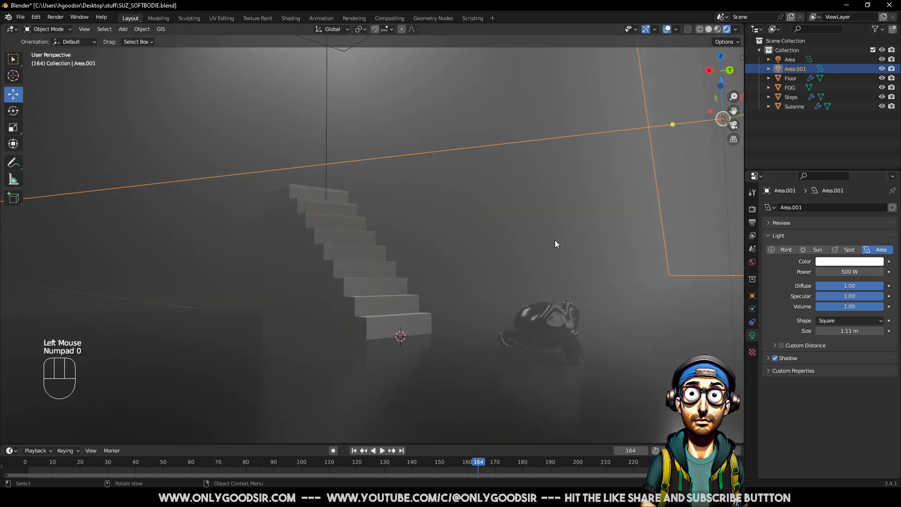
# Move the duplicated area light slightly farther from the stairs and scrub the animation to frame 145
pyautogui.scroll(-1, 539, 280)
pyautogui.scroll(1, 539, 280)
pyautogui.keyDown('shift'); pyautogui.moveTo(606, 260); pyautogui.dragTo(560, 265, button='middle'); pyautogui.keyUp('shift')
pyautogui.moveTo(617, 123); pyautogui.dragTo(678, 142)
pyautogui.keyDown('shift'); pyautogui.moveTo(514, 186); pyautogui.dragTo(509, 176, button='middle'); pyautogui.keyUp('shift')
pyautogui.click(500, 216)
pyautogui.moveTo(30, 464); pyautogui.dragTo(426, 453)
# Tint the duplicated area light blue with hue 0.661 and saturation 0.749
pyautogui.click(682, 136)
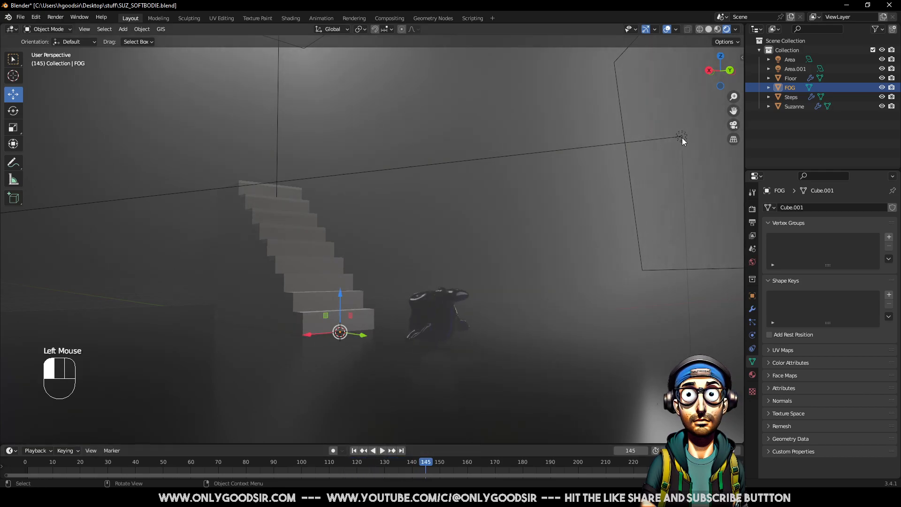
pyautogui.click(831, 263)
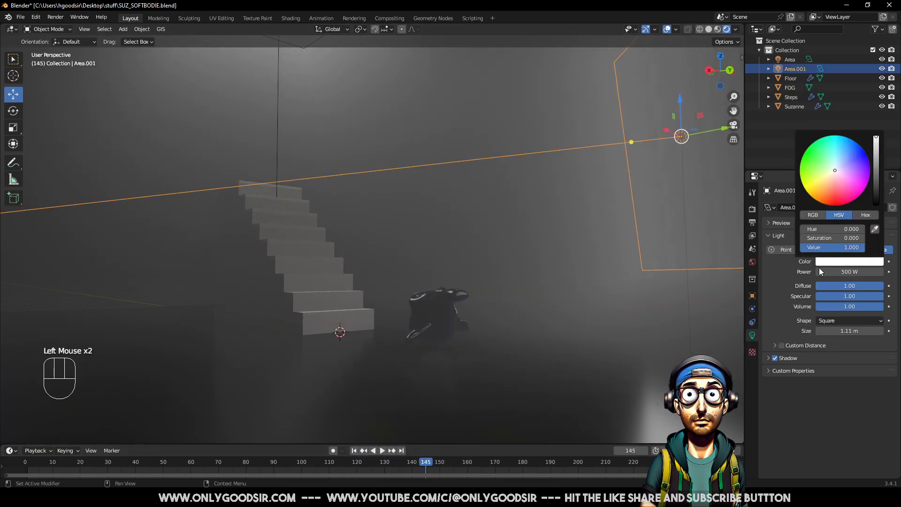
pyautogui.click(834, 264)
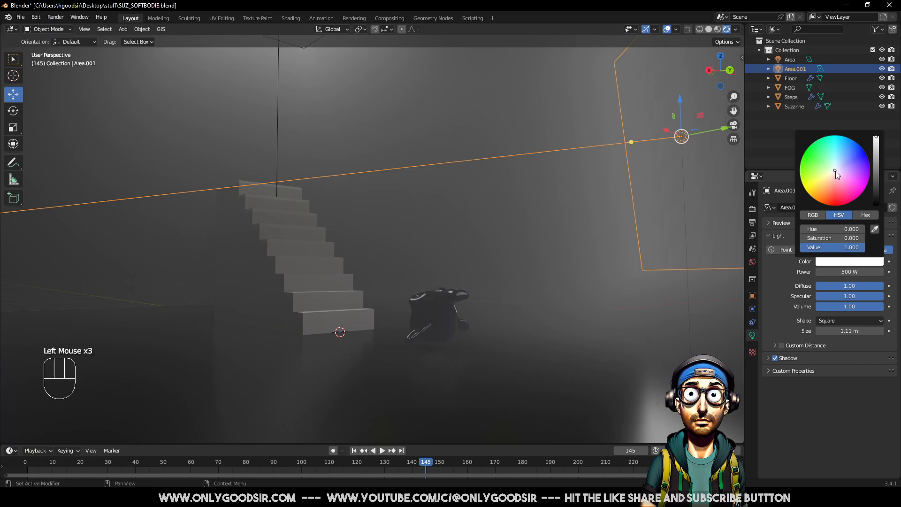
pyautogui.moveTo(837, 169); pyautogui.dragTo(848, 163)
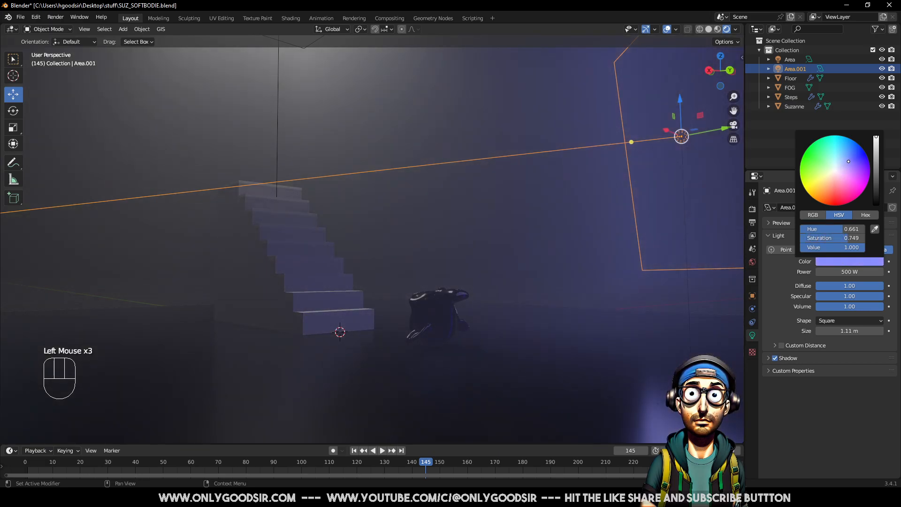
# Tint the overhead area light pink with hue 0.888 and saturation 0.568
pyautogui.click(278, 80)
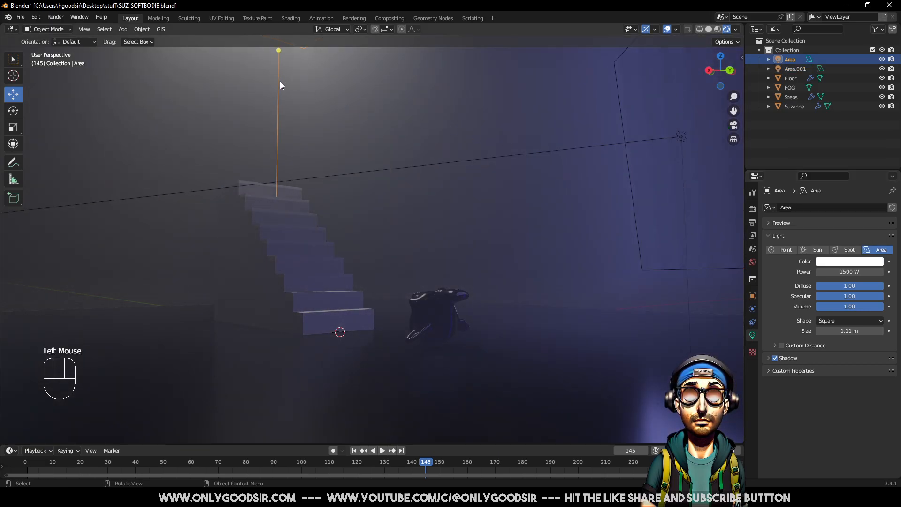
pyautogui.click(837, 263)
pyautogui.click(843, 180)
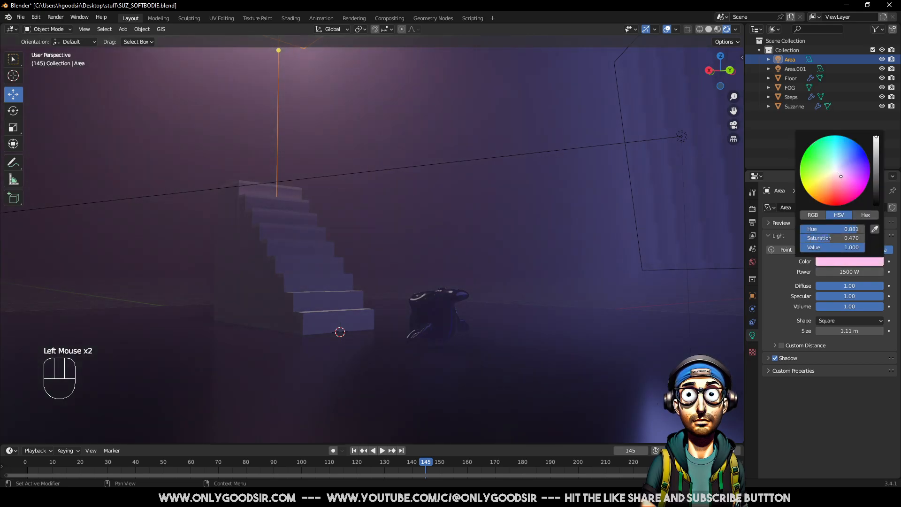
pyautogui.moveTo(843, 180); pyautogui.dragTo(842, 178)
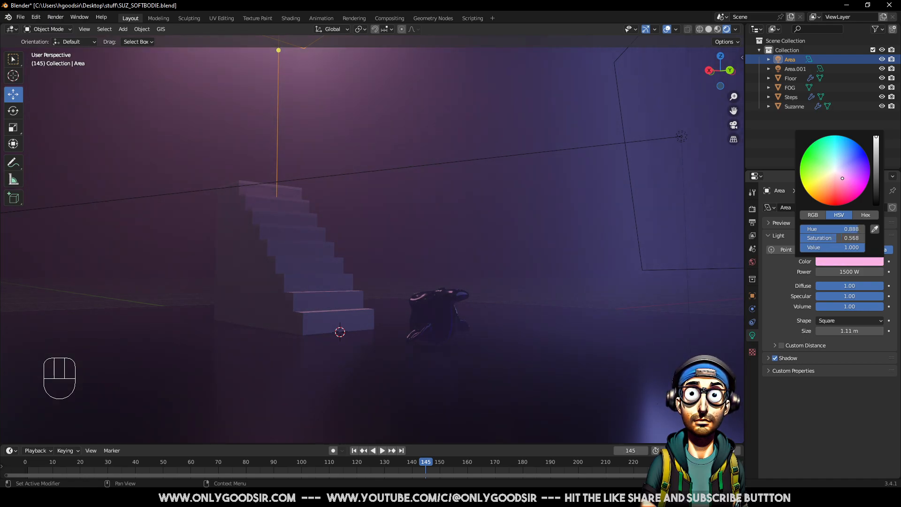
# Scrub the animation to frame 101 and add a point light to the scene
pyautogui.click(476, 213)
pyautogui.moveTo(476, 213); pyautogui.dragTo(462, 261, button='middle')
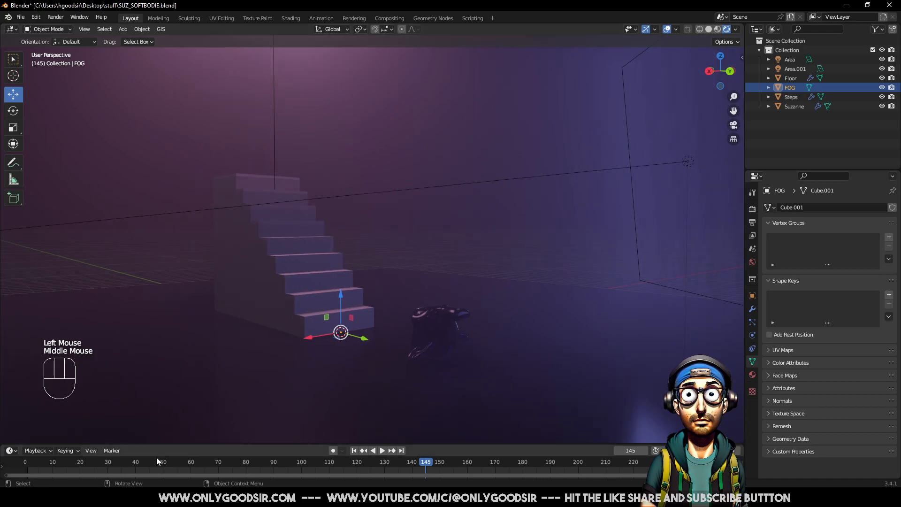
pyautogui.moveTo(160, 463); pyautogui.dragTo(306, 440)
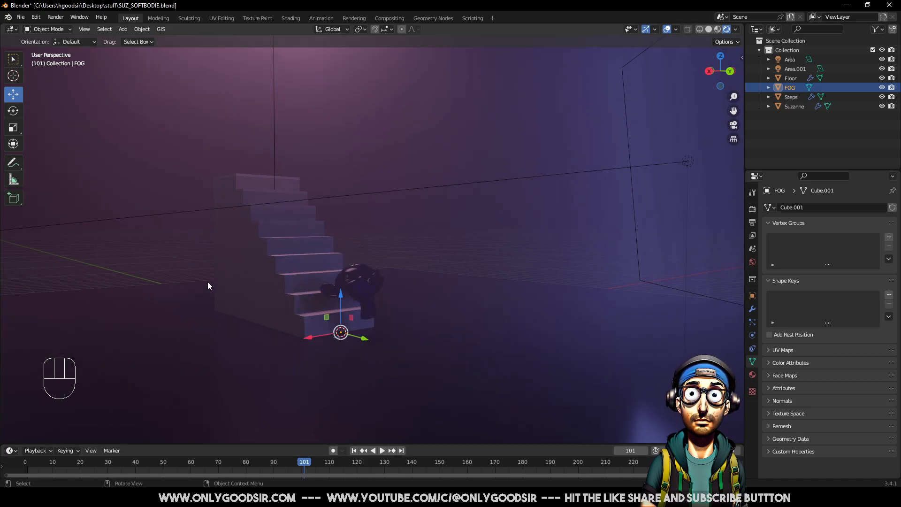
pyautogui.click(124, 29)
pyautogui.moveTo(136, 40)
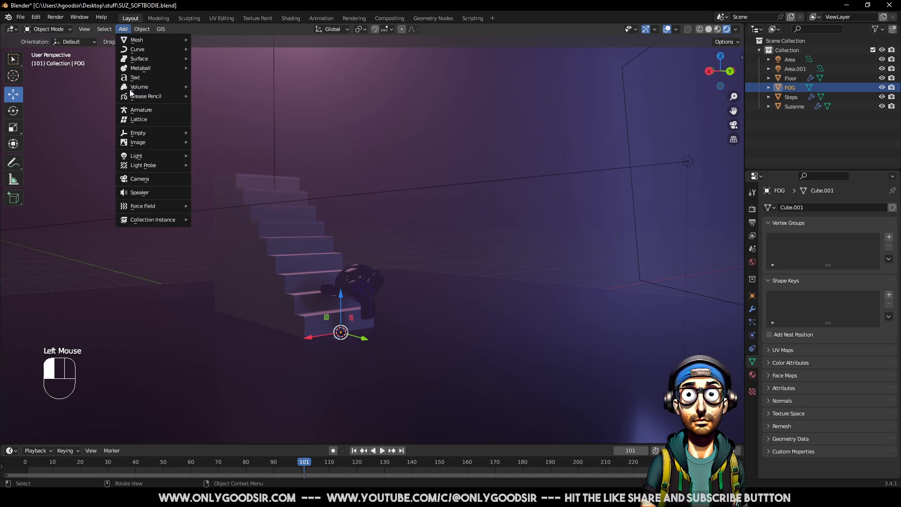
pyautogui.moveTo(139, 160)
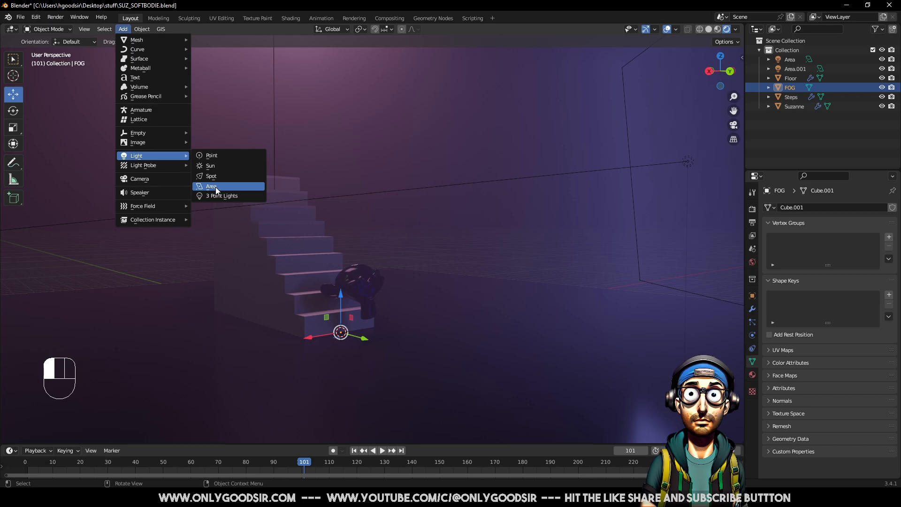
pyautogui.click(221, 156)
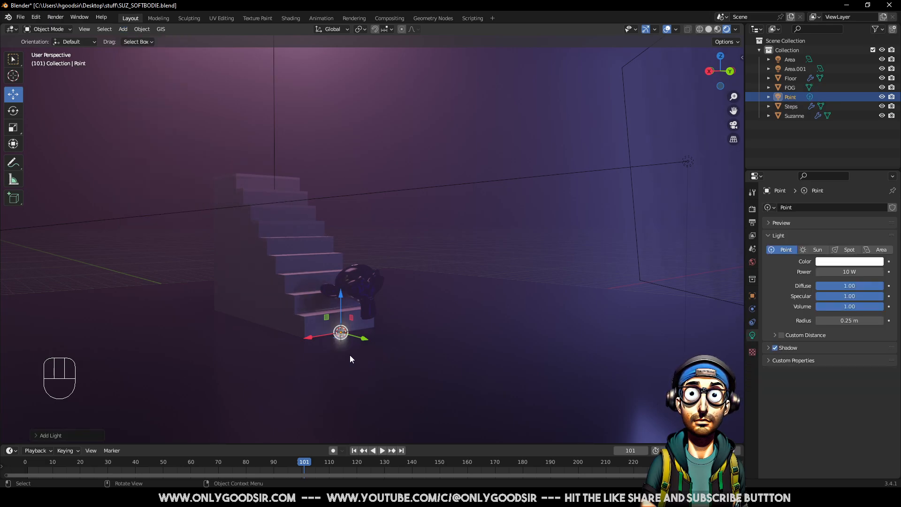
# Move the point light out and up to the side of the staircase and set its power to 1500 W
pyautogui.moveTo(312, 336); pyautogui.dragTo(138, 158)
pyautogui.click(853, 271)
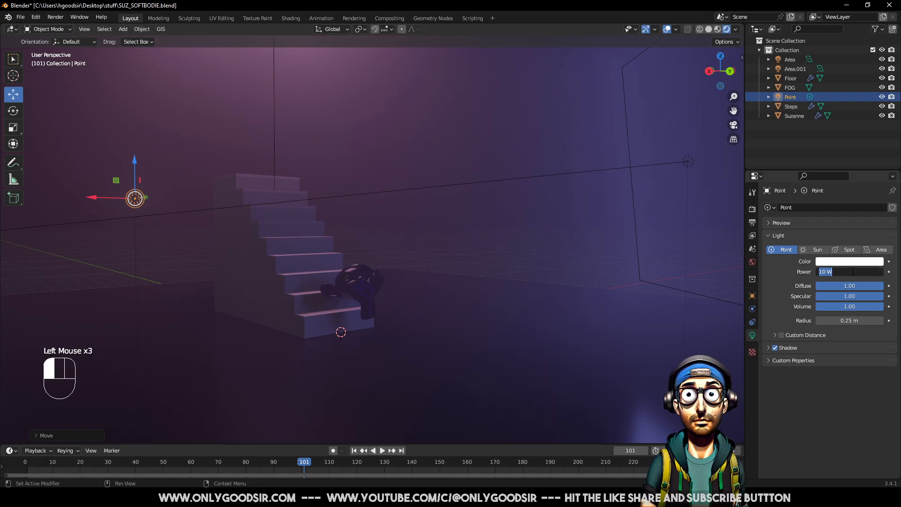
pyautogui.write('1500')
pyautogui.press('Return')
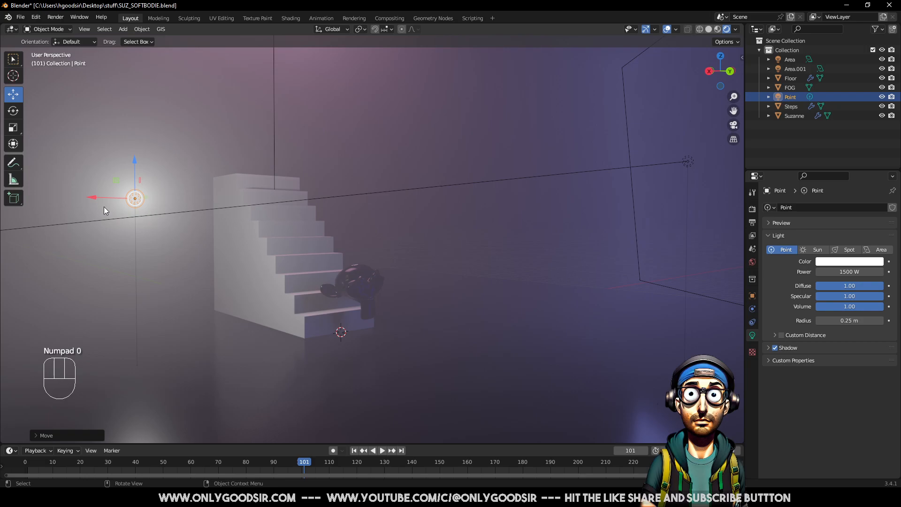
# Reposition the point light, moving it farther away from the staircase along the X axis
pyautogui.moveTo(131, 179); pyautogui.dragTo(127, 137)
pyautogui.moveTo(116, 86); pyautogui.dragTo(362, 241)
pyautogui.scroll(-2, 342, 252)
pyautogui.scroll(-1, 343, 252)
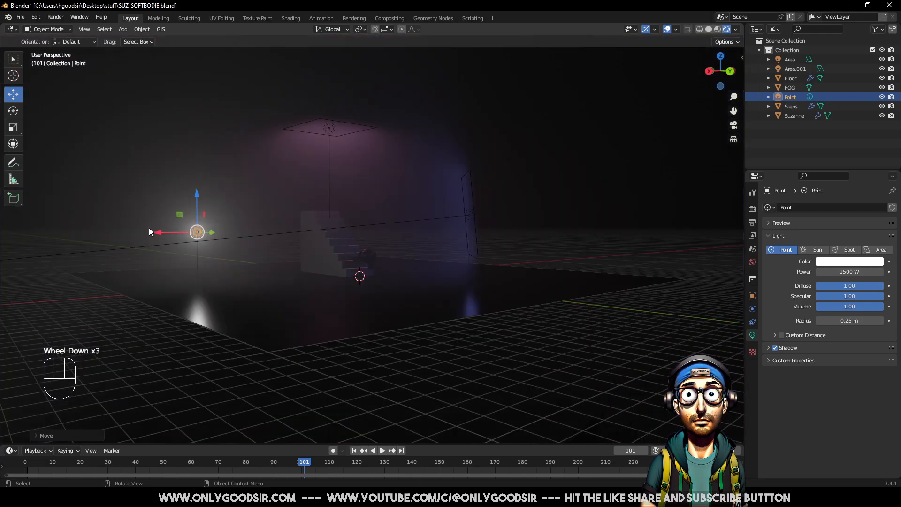
pyautogui.moveTo(176, 231); pyautogui.dragTo(152, 224)
# Set the point light's radius to 0.29 m and tint its colour a pale warm orange
pyautogui.scroll(6, 320, 266)
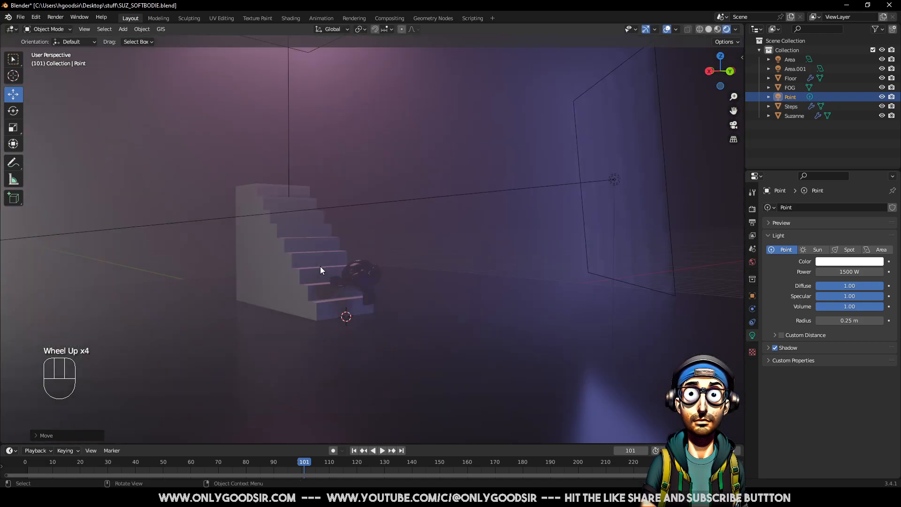
pyautogui.moveTo(333, 266); pyautogui.dragTo(335, 261, button='middle')
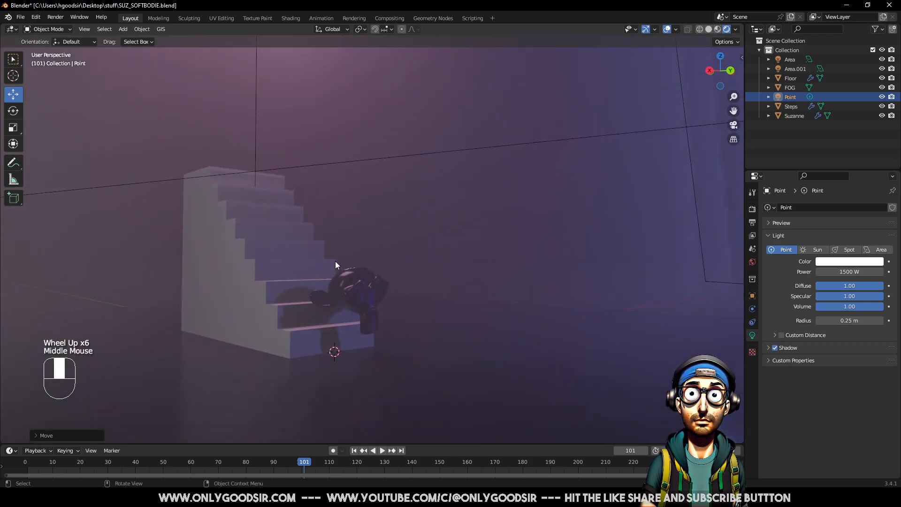
pyautogui.moveTo(847, 320)
pyautogui.mouseDown()
pyautogui.moveTo(869, 320)
pyautogui.moveTo(857, 320)
pyautogui.mouseUp()
pyautogui.doubleClick(570, 242)
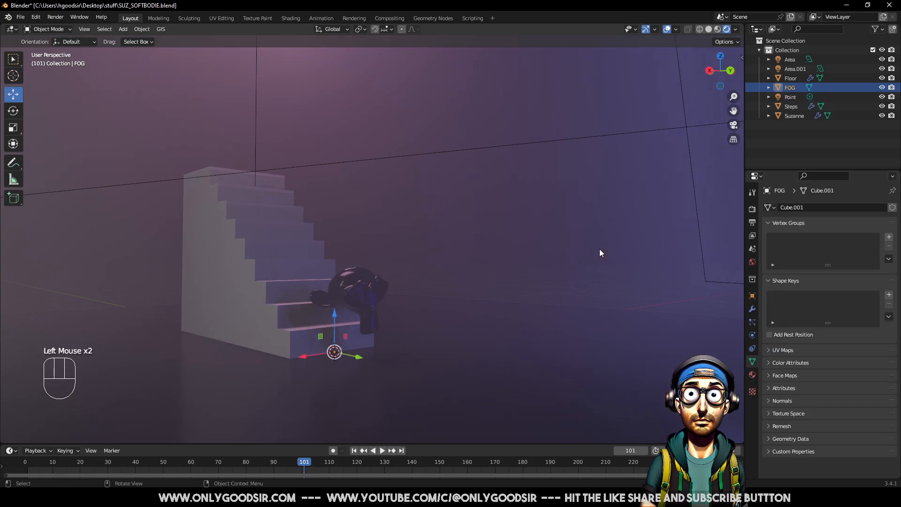
pyautogui.click(790, 96)
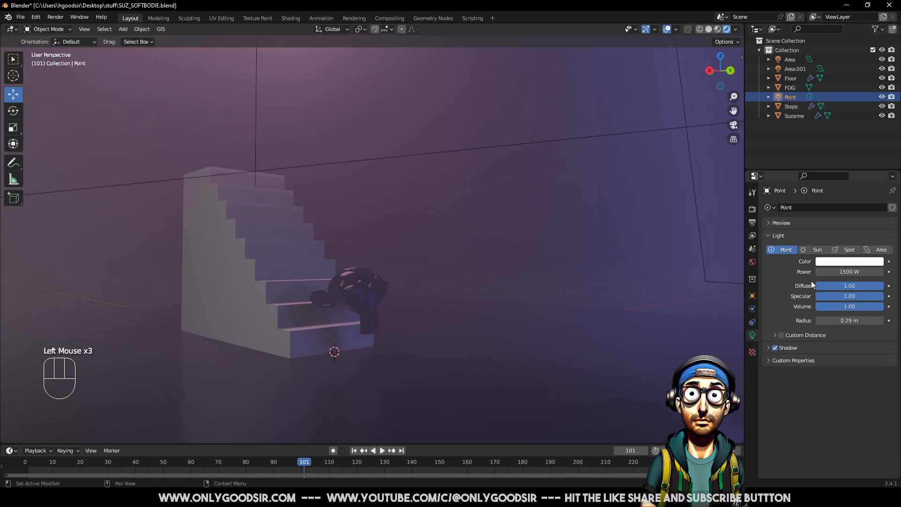
pyautogui.click(842, 264)
pyautogui.moveTo(837, 169)
pyautogui.mouseDown()
pyautogui.moveTo(830, 185)
pyautogui.moveTo(833, 176)
pyautogui.mouseUp()
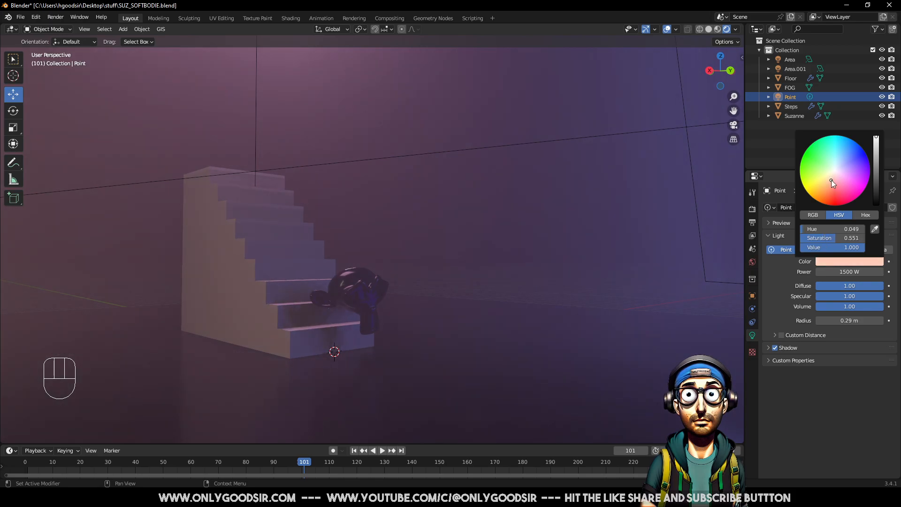
# Select the FOG cube and set its material's volume density to 0.02
pyautogui.click(526, 201)
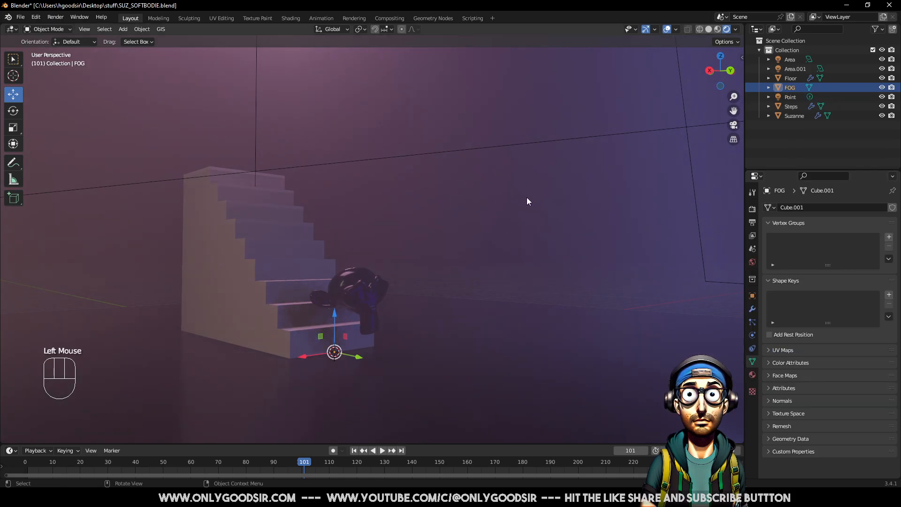
pyautogui.click(753, 374)
pyautogui.click(771, 322)
pyautogui.click(751, 376)
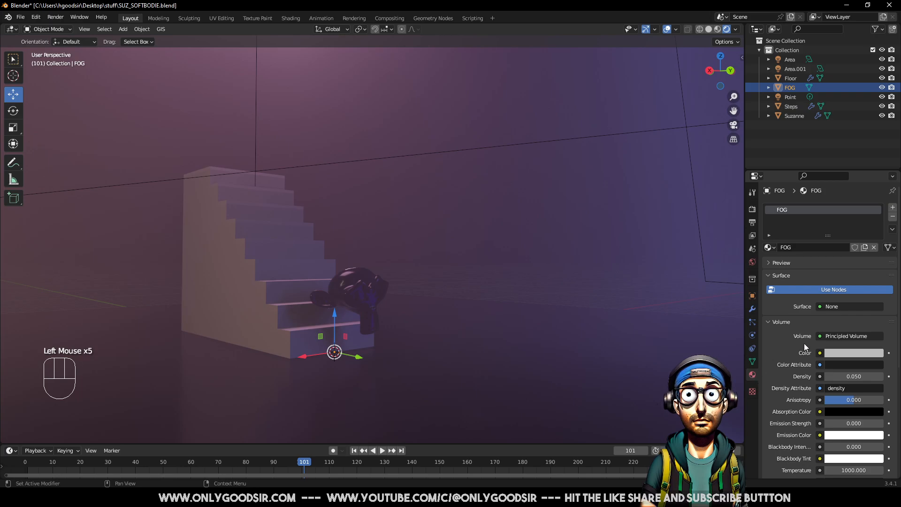
pyautogui.moveTo(803, 398); pyautogui.dragTo(803, 378, button='middle')
pyautogui.click(845, 357)
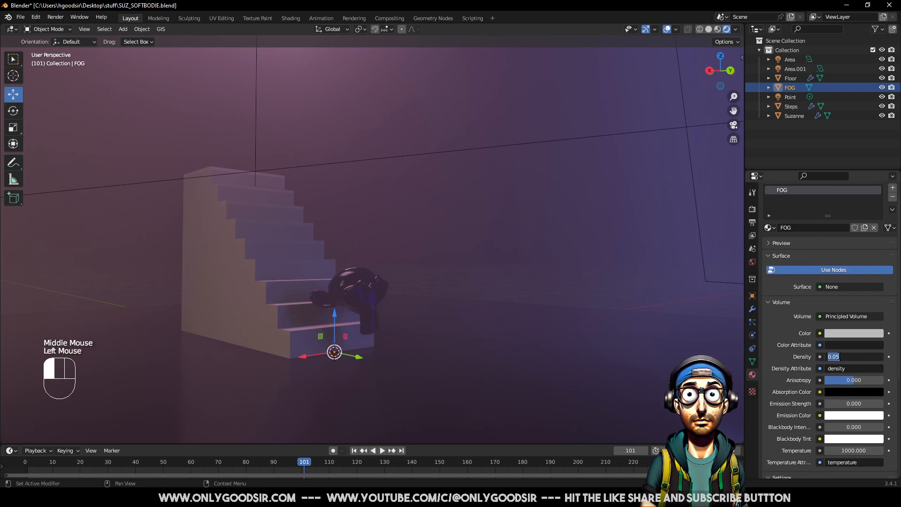
pyautogui.press('BackSpace')
pyautogui.write('2')
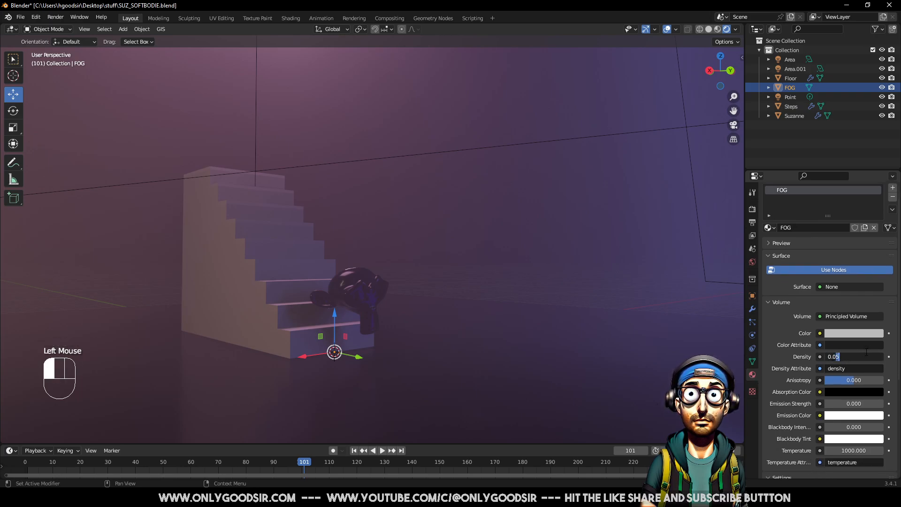
pyautogui.press('Return')
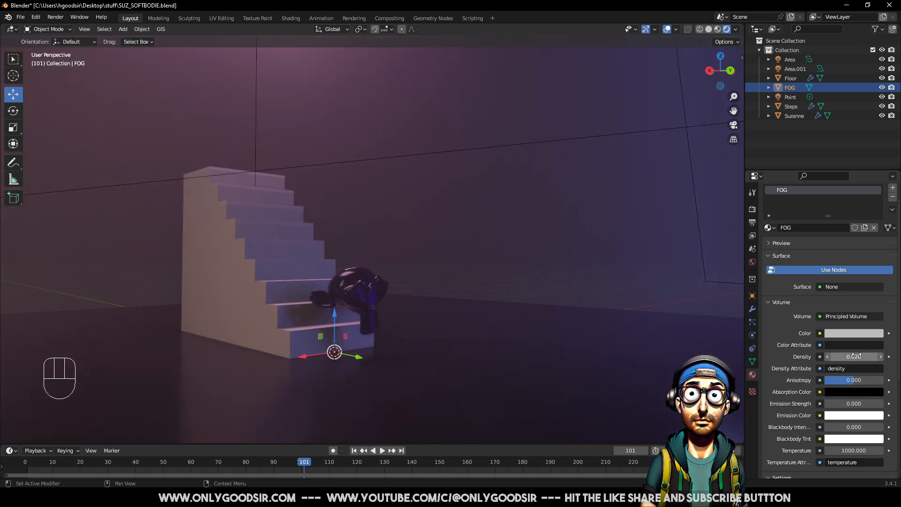
# Try volume densities of 0.05 and 0.01 on the FOG material
pyautogui.click(862, 356)
pyautogui.press('BackSpace')
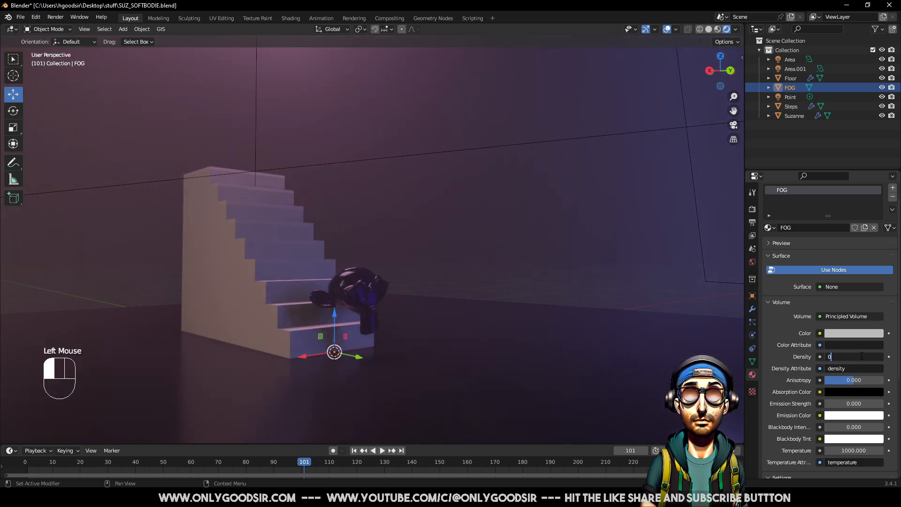
pyautogui.write('5')
pyautogui.press('Return')
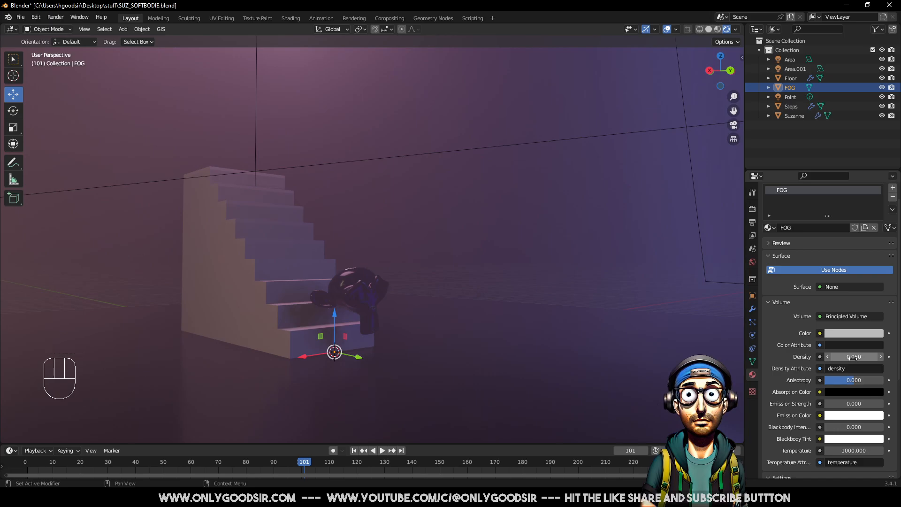
pyautogui.click(862, 356)
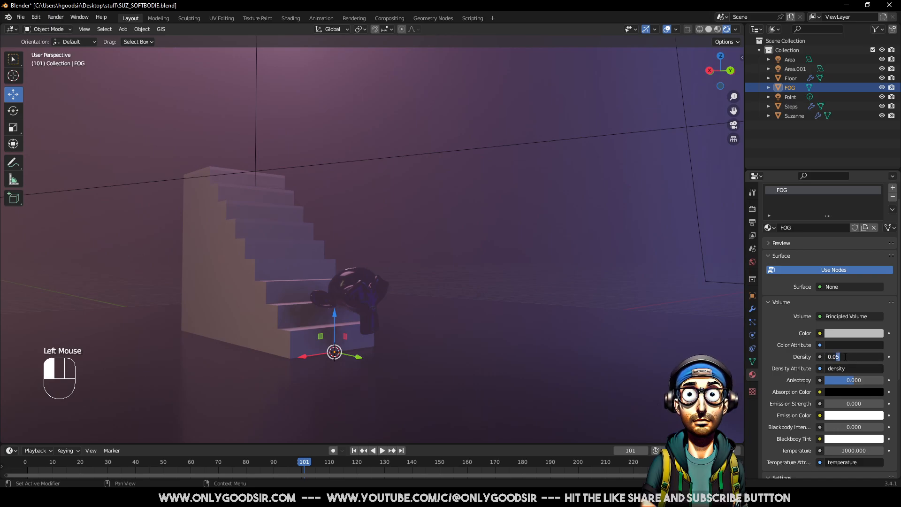
pyautogui.write('1')
pyautogui.press('Return')
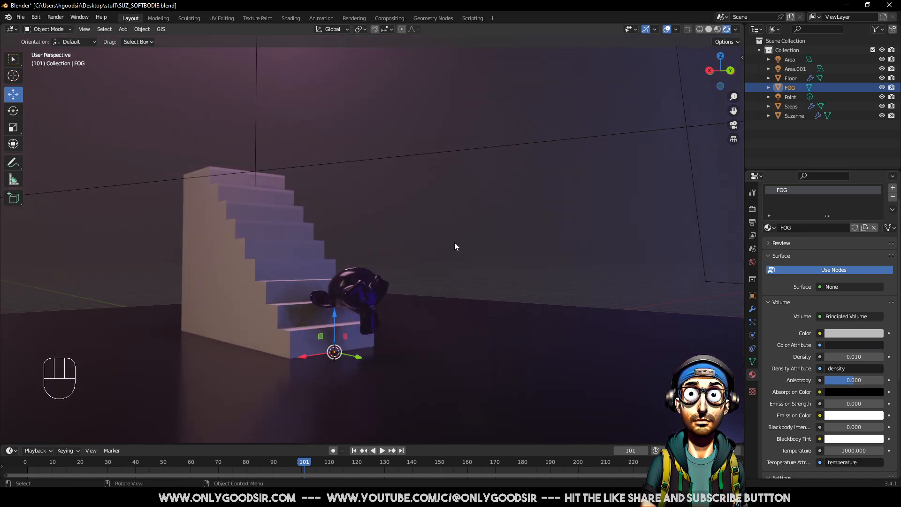
# Return the FOG material's volume density to 0.02
pyautogui.click(858, 357)
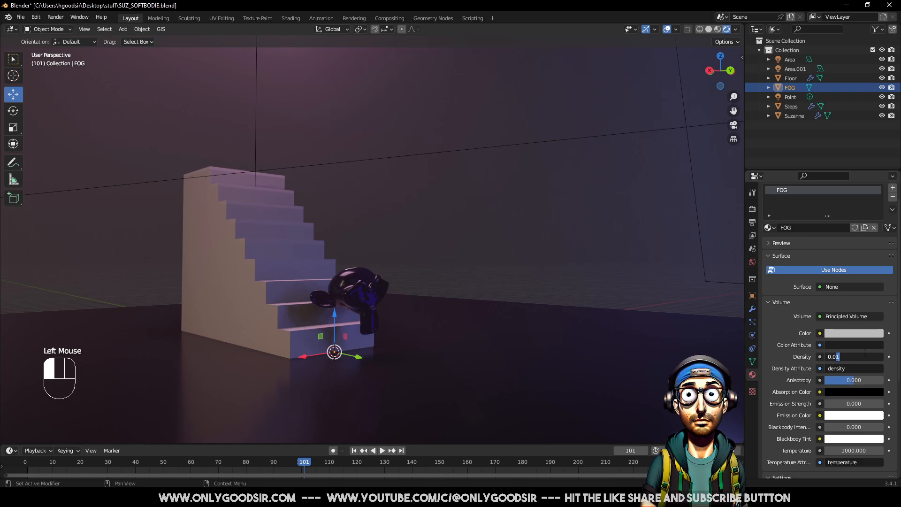
pyautogui.write('2')
pyautogui.press('Return')
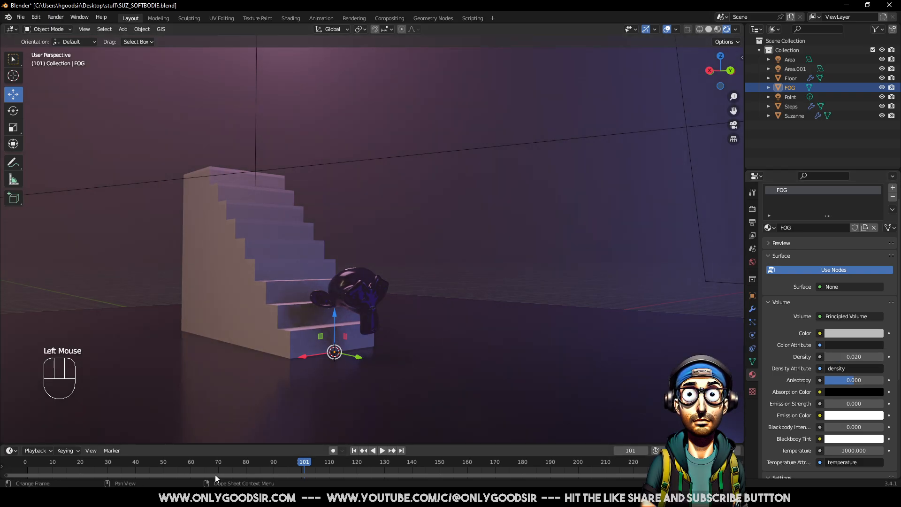
# Add a second material slot to the staircase with a new material whose surface is Emission
pyautogui.moveTo(39, 464); pyautogui.dragTo(229, 359)
pyautogui.moveTo(229, 358); pyautogui.dragTo(349, 307, button='middle')
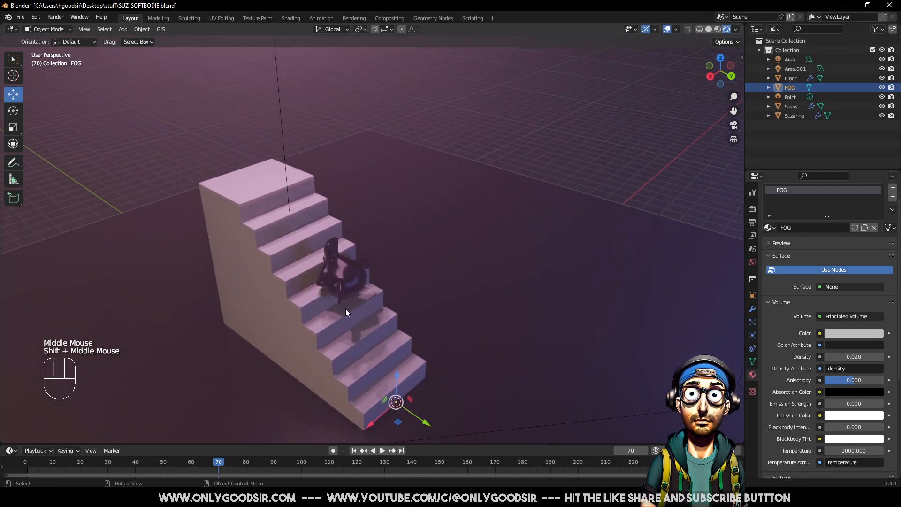
pyautogui.click(287, 261)
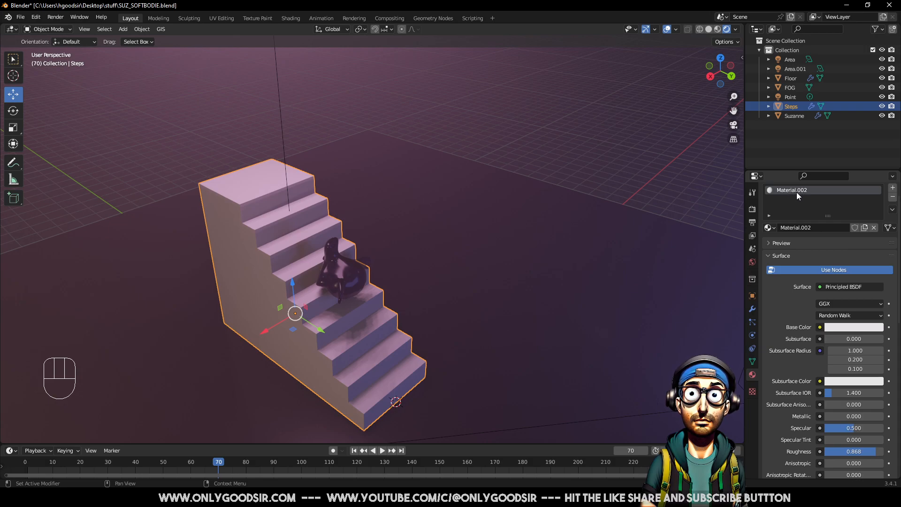
pyautogui.click(893, 188)
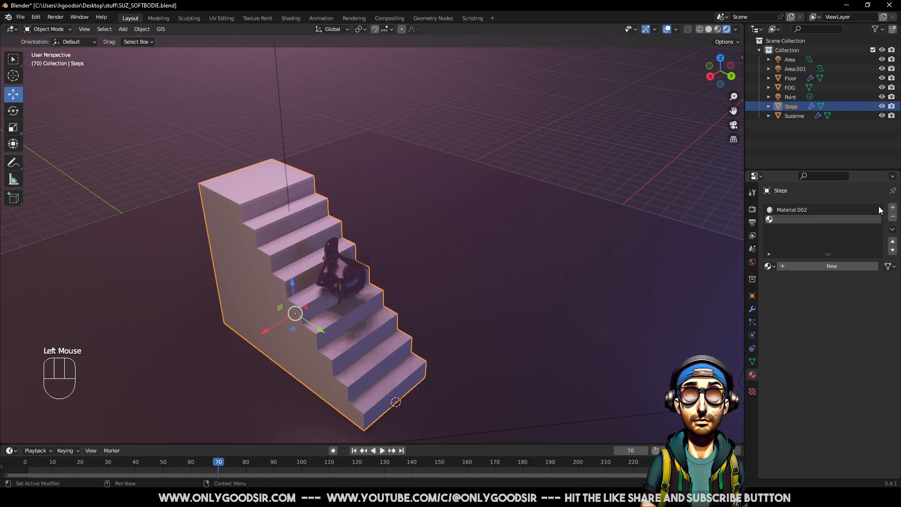
pyautogui.click(823, 265)
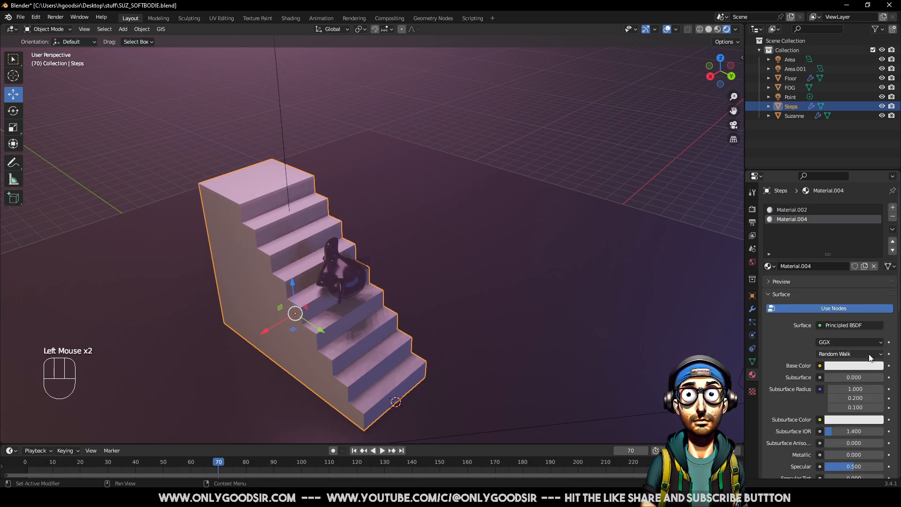
pyautogui.click(841, 325)
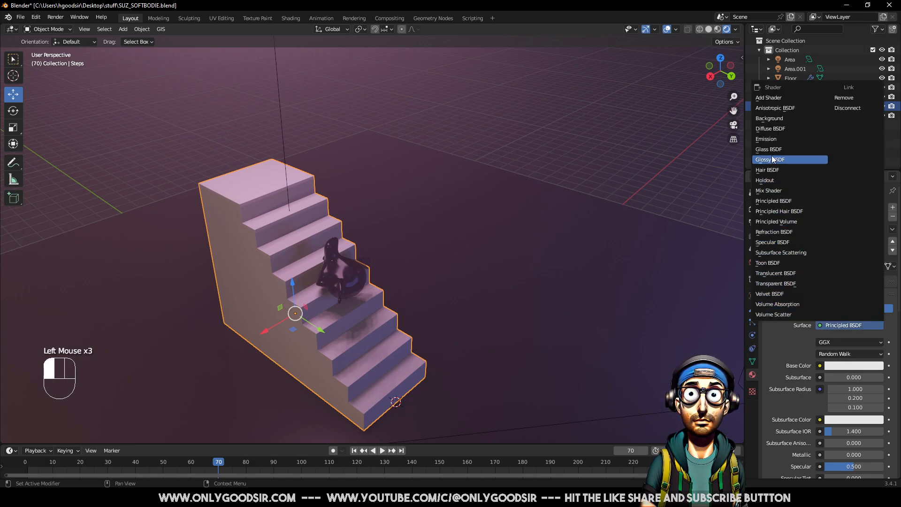
pyautogui.click(772, 140)
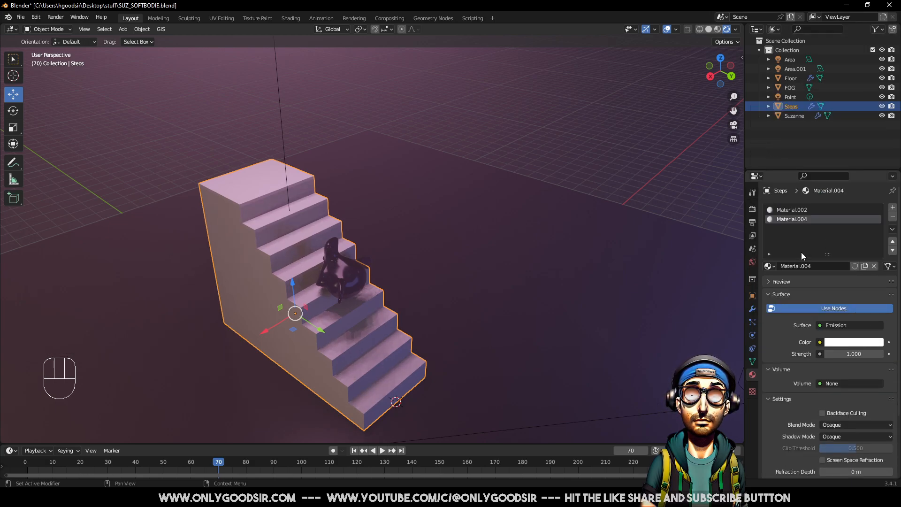
# Rename the staircase's new emission material as GLOW
pyautogui.doubleClick(802, 221)
pyautogui.press('shift')
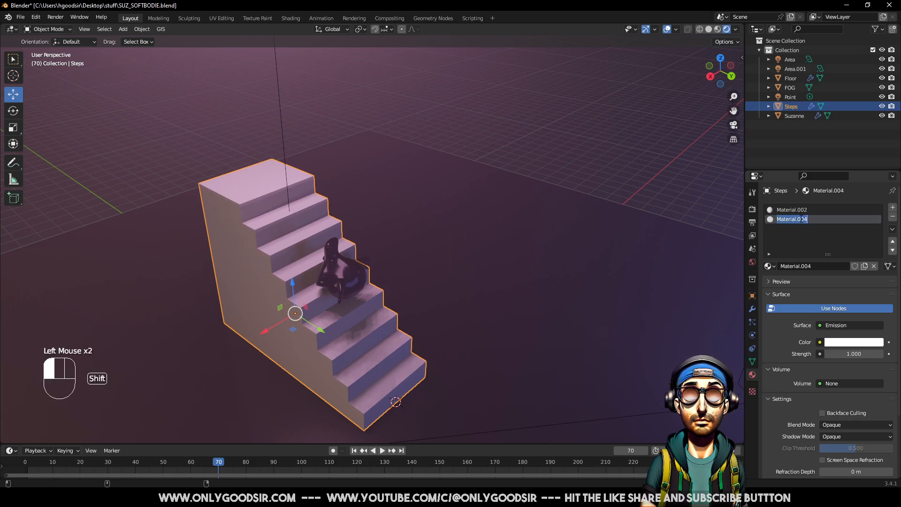
pyautogui.write('GLOW')
pyautogui.press('Return')
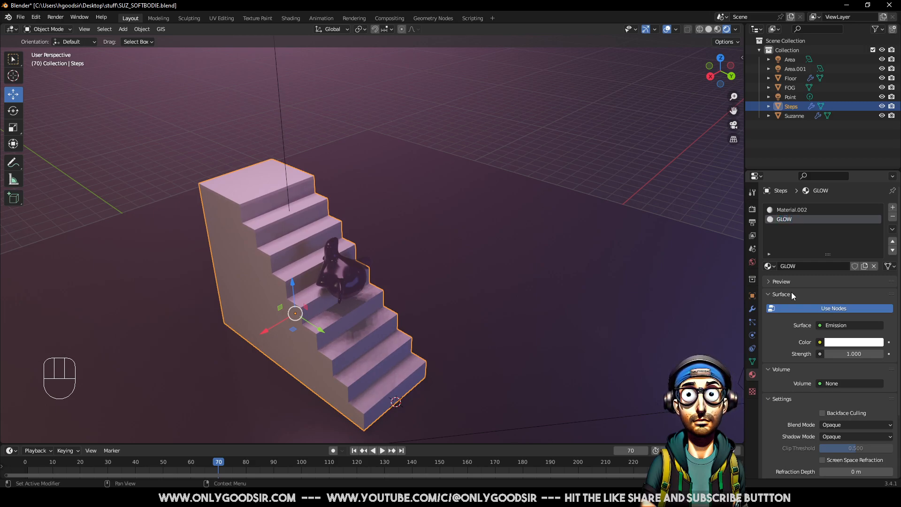
# In Edit Mode, select four alternate stair treads, starting from the second highest, and assign the GLOW material to them
pyautogui.click(277, 237)
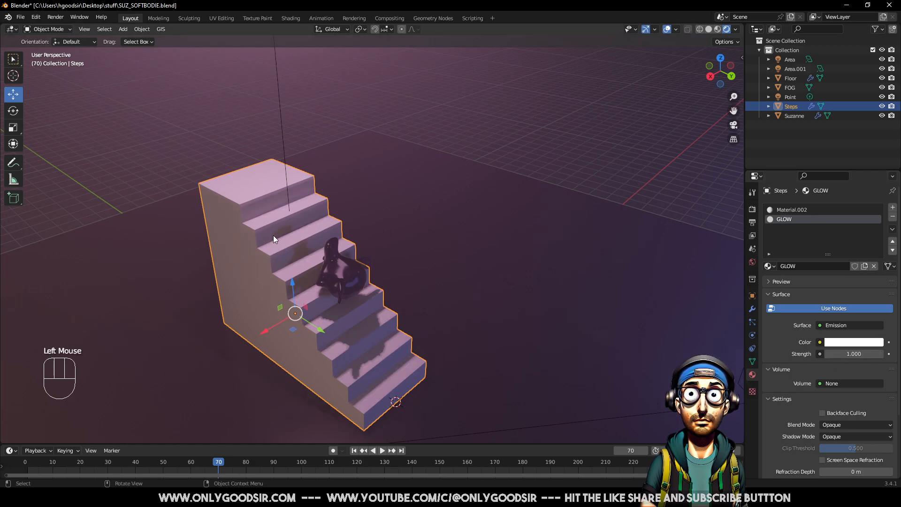
pyautogui.click(49, 29)
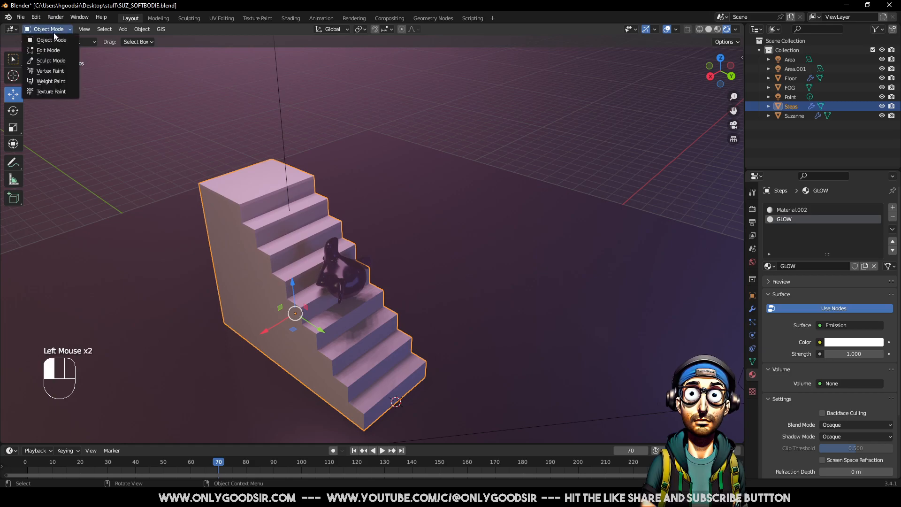
pyautogui.click(54, 50)
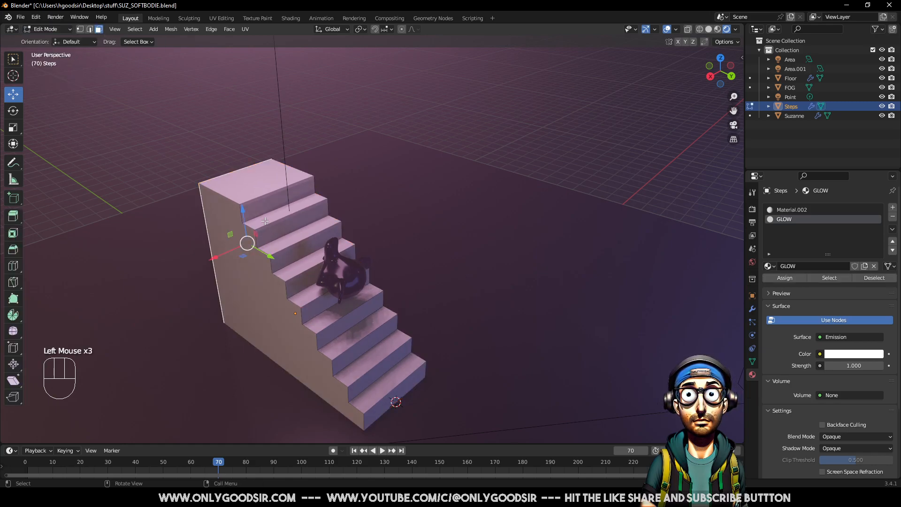
pyautogui.click(266, 221)
pyautogui.keyDown('shift'); pyautogui.click(293, 268); pyautogui.keyUp('shift')
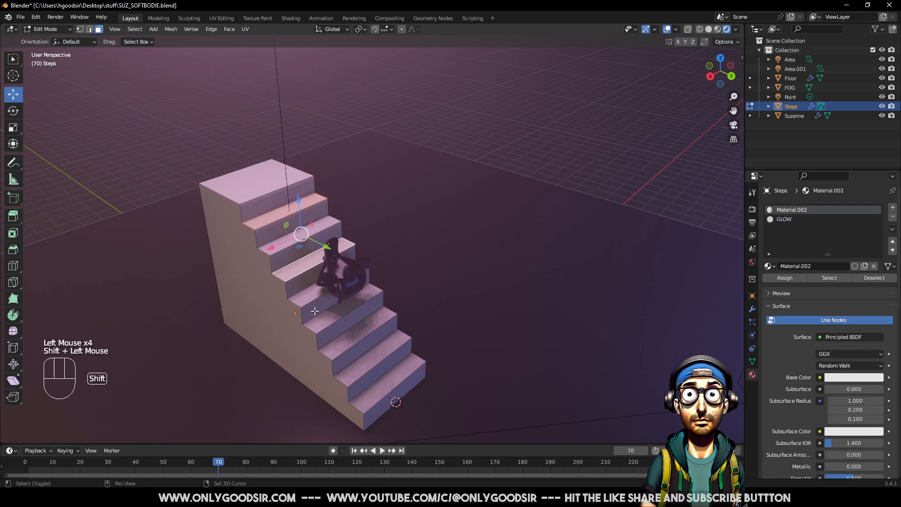
pyautogui.keyDown('shift'); pyautogui.click(321, 320); pyautogui.keyUp('shift')
pyautogui.keyDown('shift'); pyautogui.click(375, 376); pyautogui.keyUp('shift')
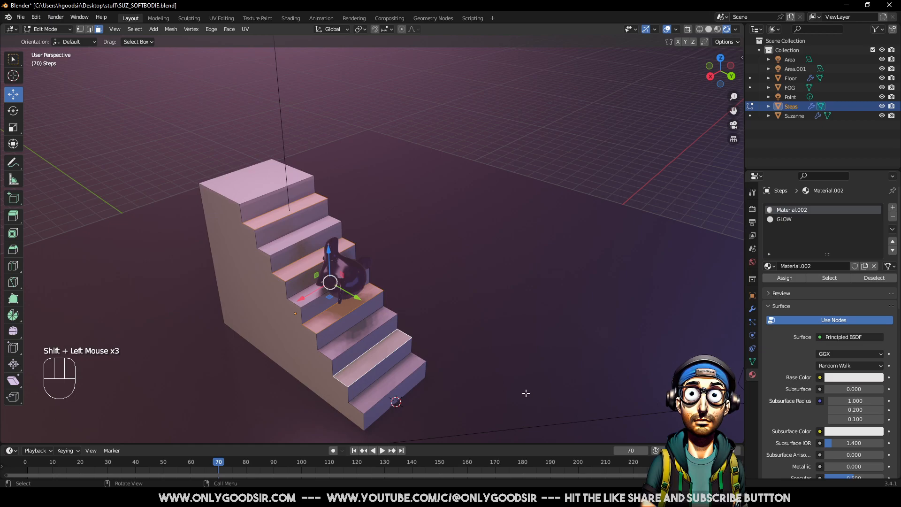
pyautogui.click(787, 220)
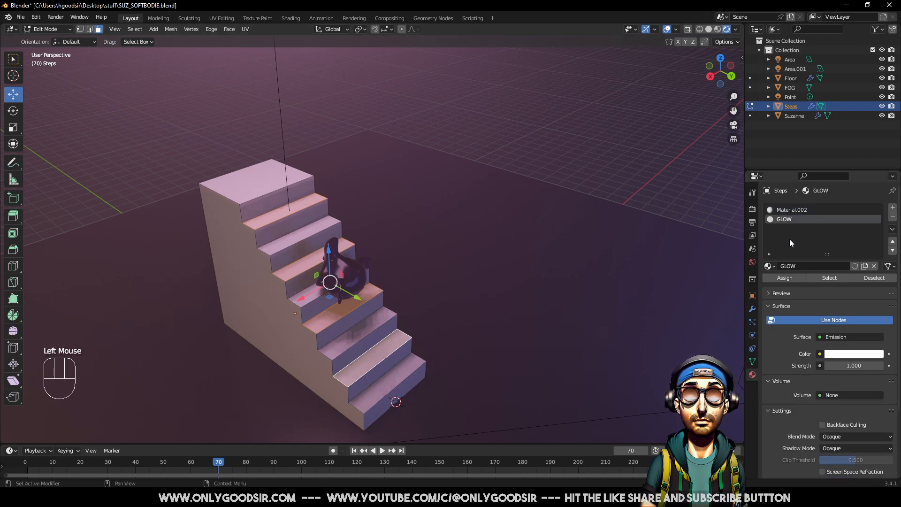
pyautogui.click(794, 277)
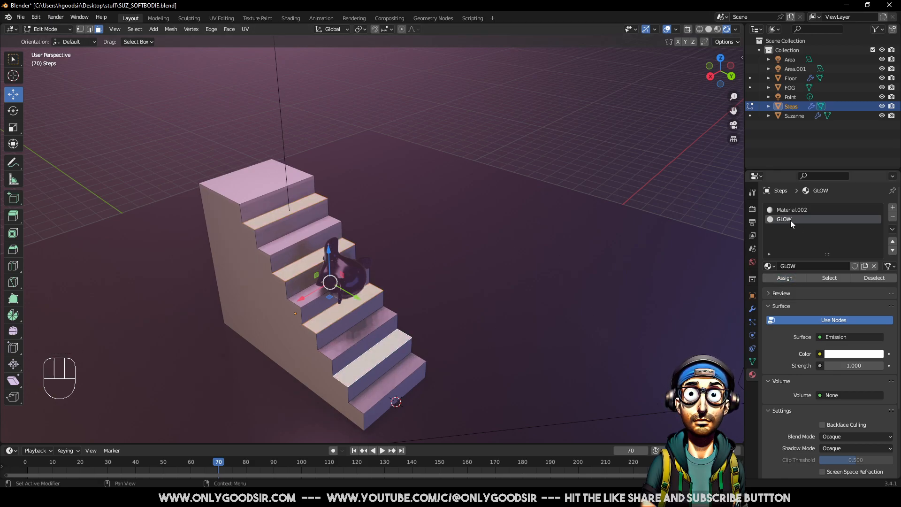
# Return to Object Mode, scrub the animation to preview the glowing treads, and set the GLOW material's emission strength to 12
pyautogui.press('Tab')
pyautogui.moveTo(341, 329); pyautogui.dragTo(371, 307, button='middle')
pyautogui.moveTo(68, 466); pyautogui.dragTo(223, 462)
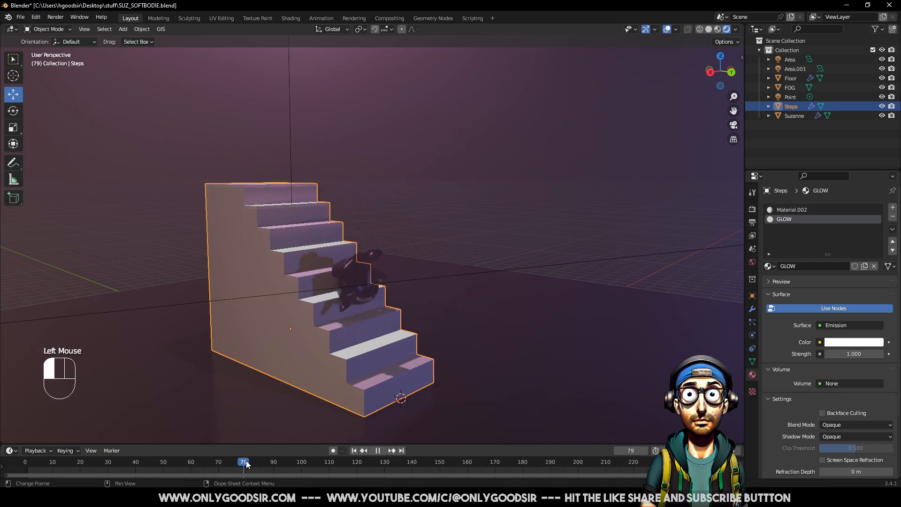
pyautogui.press('Escape')
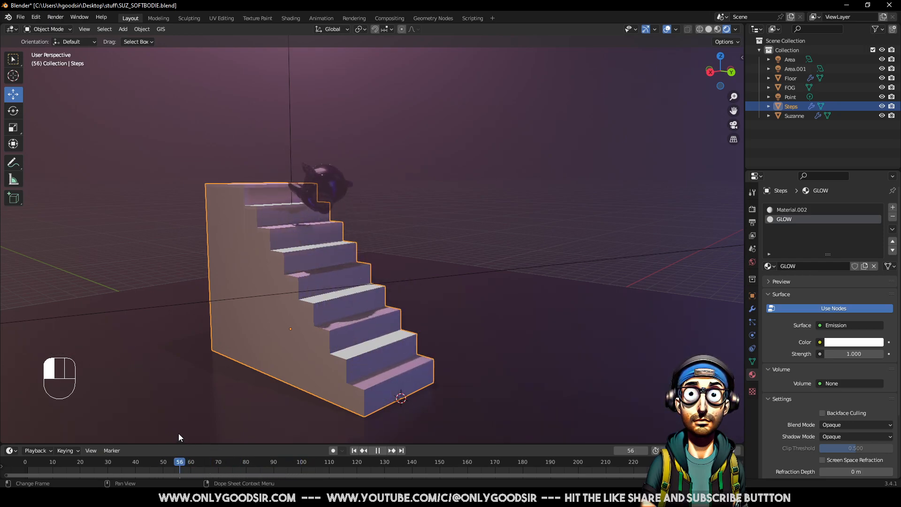
pyautogui.moveTo(856, 354); pyautogui.dragTo(883, 354)
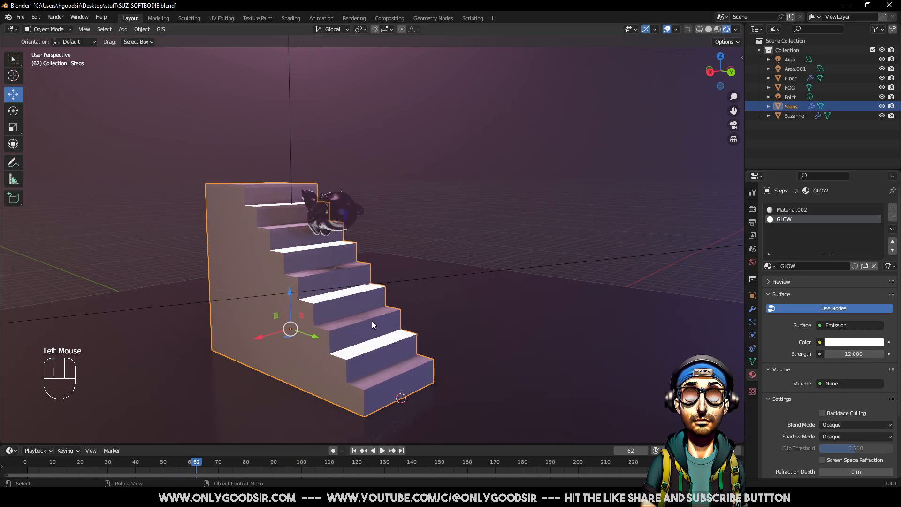
pyautogui.moveTo(598, 333); pyautogui.dragTo(305, 255, button='middle')
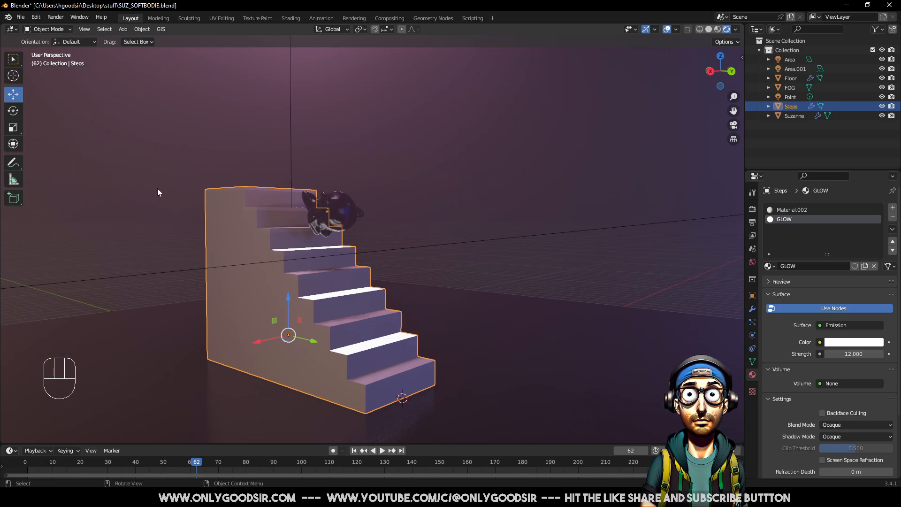
pyautogui.press('Tab')
pyautogui.click(499, 203)
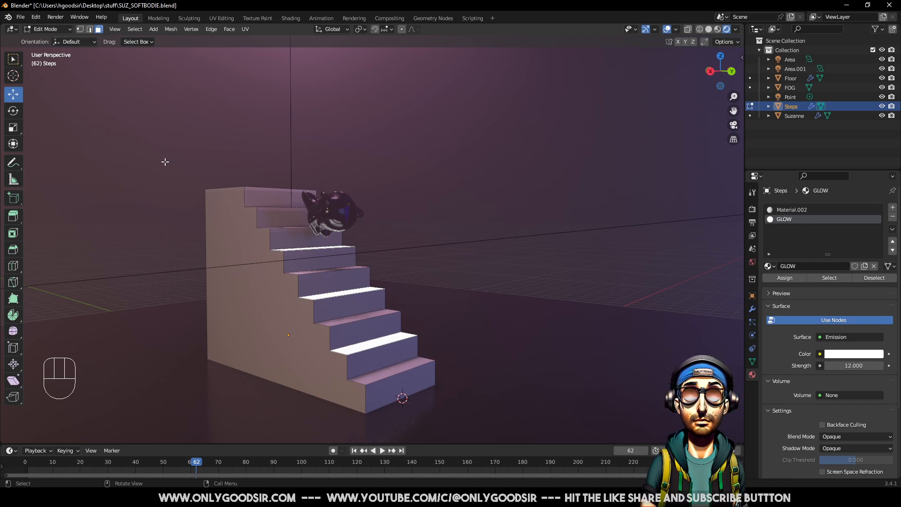
pyautogui.press('Tab')
pyautogui.click(499, 234)
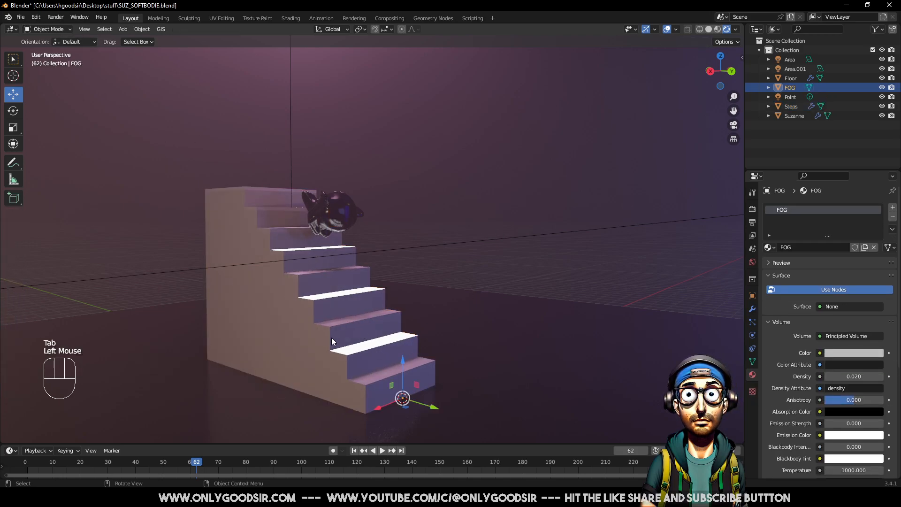
# At frame 129, set the blue area light's power to 1200 W and move it along Y closer to the staircase
pyautogui.moveTo(45, 465); pyautogui.dragTo(382, 423)
pyautogui.moveTo(460, 385); pyautogui.dragTo(455, 297, button='middle')
pyautogui.scroll(-2, 469, 310)
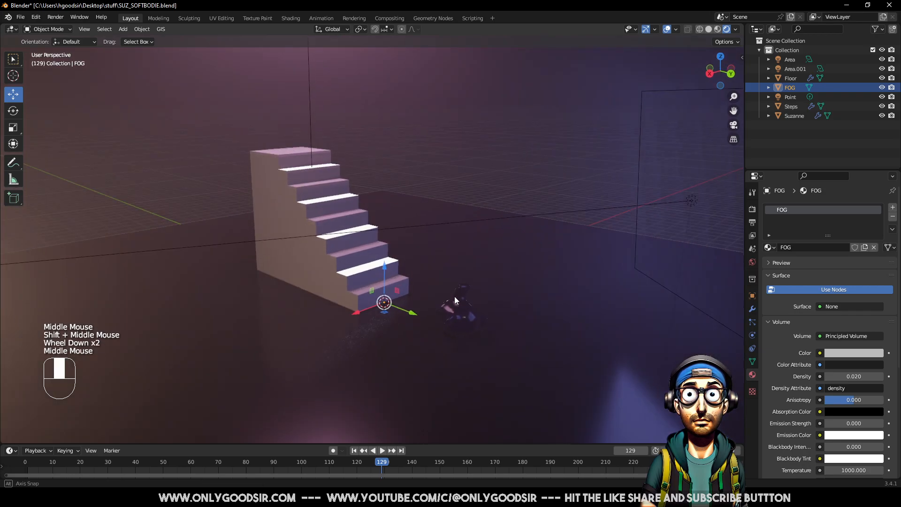
pyautogui.click(689, 199)
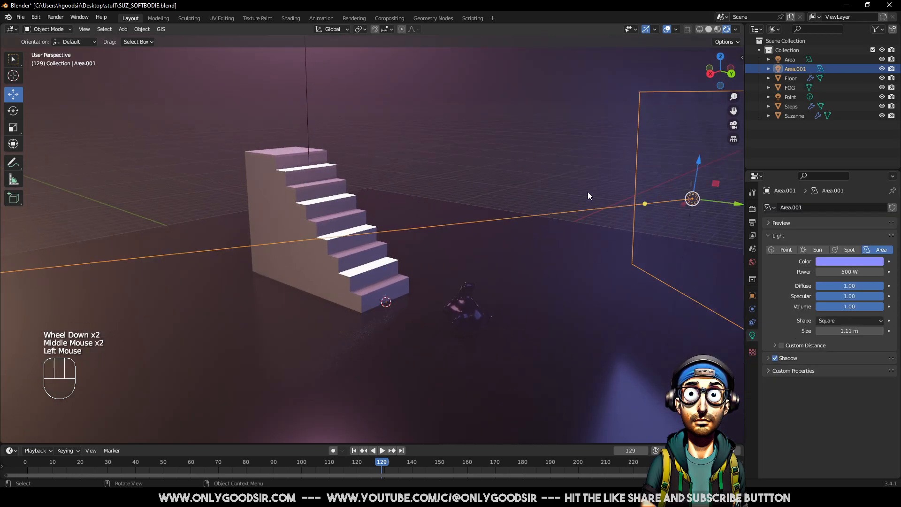
pyautogui.doubleClick(859, 271)
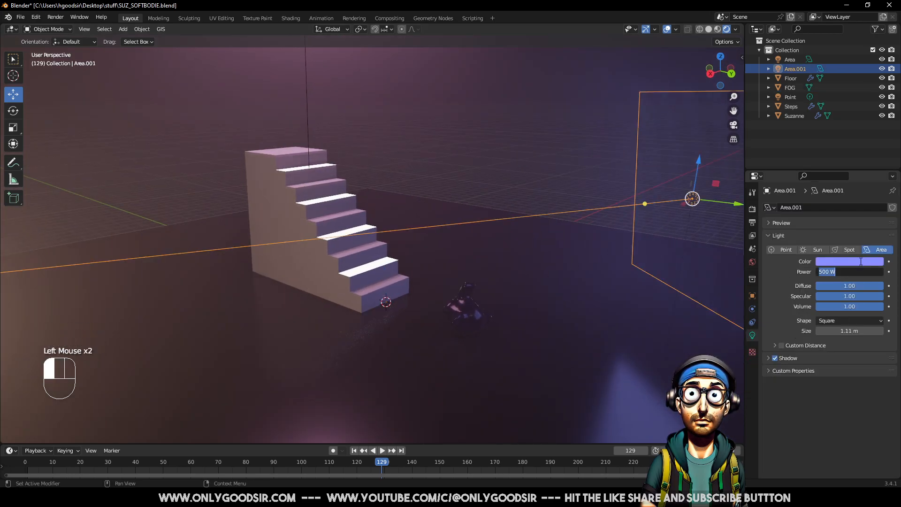
pyautogui.write('120')
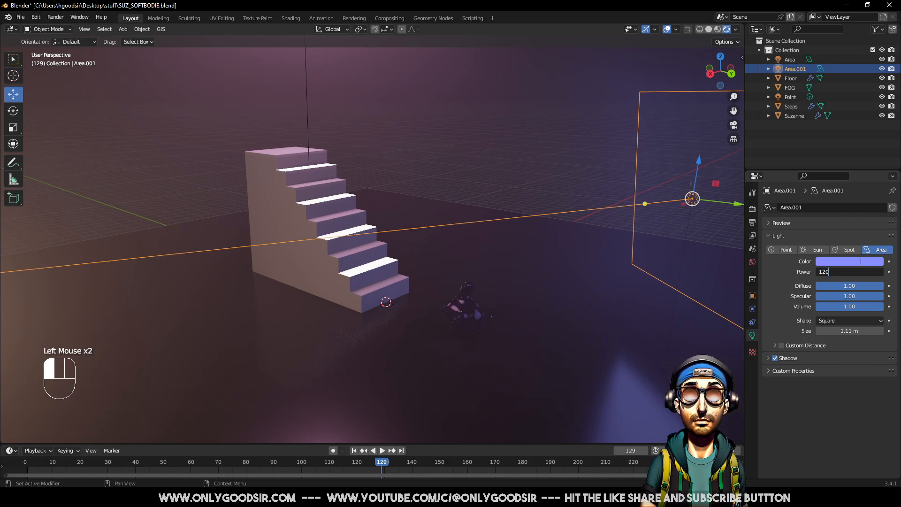
pyautogui.write('0')
pyautogui.press('Return')
pyautogui.moveTo(734, 205); pyautogui.dragTo(620, 175)
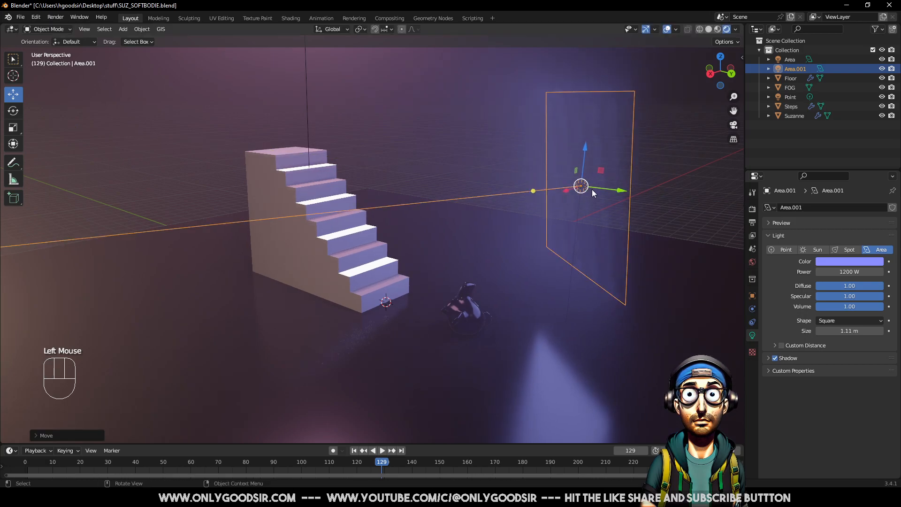
pyautogui.moveTo(568, 194)
pyautogui.mouseDown()
pyautogui.moveTo(586, 188)
pyautogui.moveTo(572, 194)
pyautogui.mouseUp()
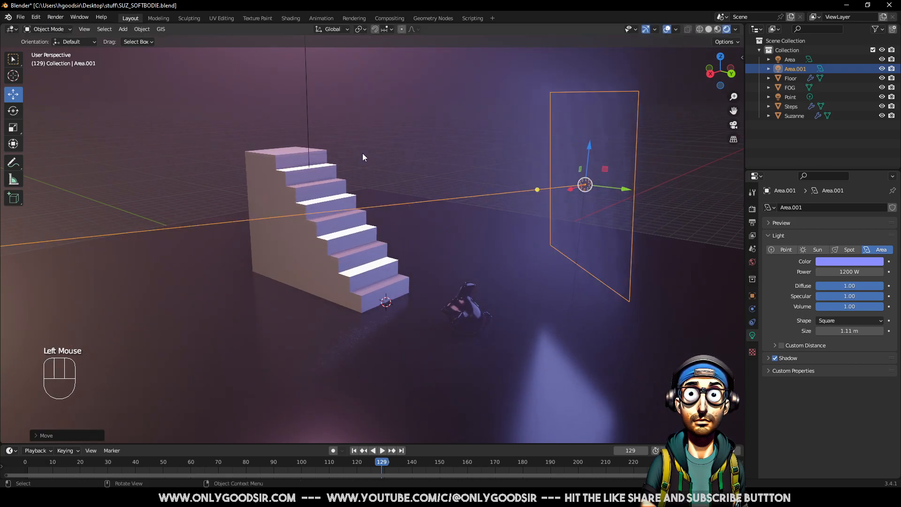
# Select the pink area light above the staircase and set its power to 2500 W
pyautogui.click(307, 74)
pyautogui.click(829, 270)
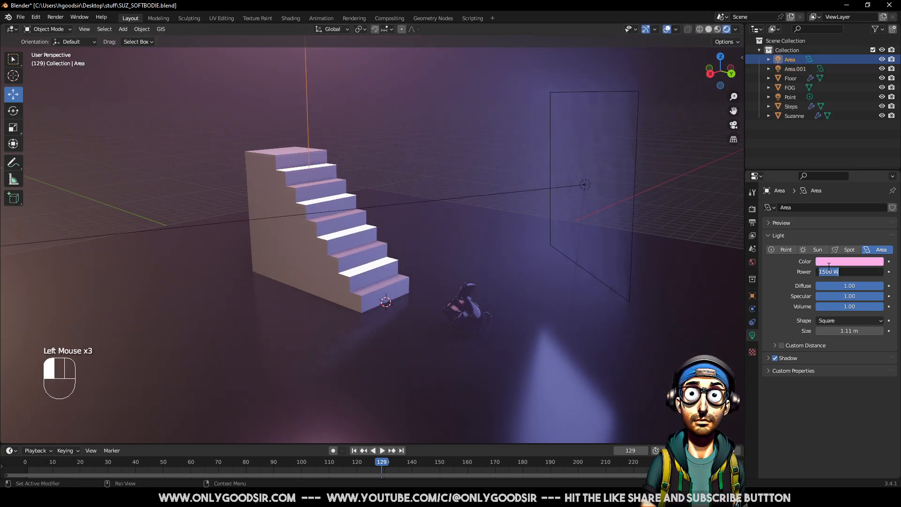
pyautogui.write('2500')
pyautogui.press('Return')
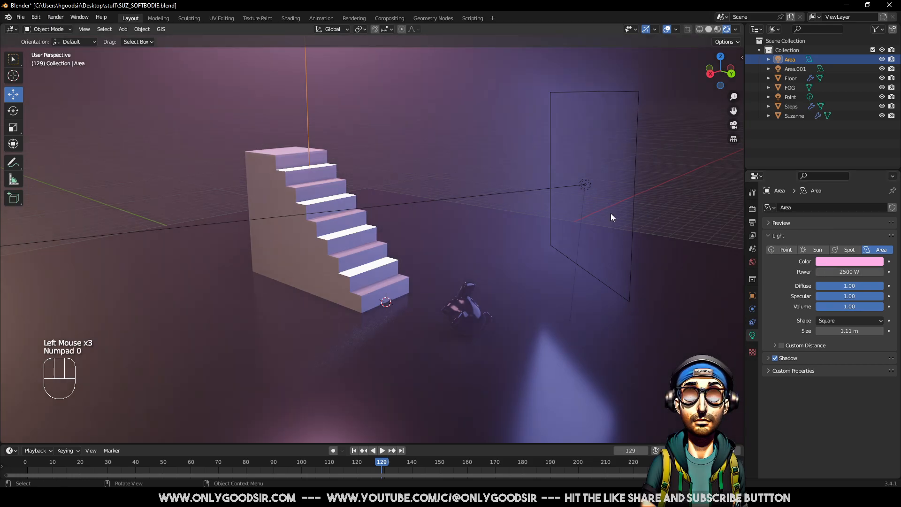
# Scale the pink overhead area light and lower it slightly toward the staircase
pyautogui.moveTo(312, 219); pyautogui.dragTo(325, 203, button='middle')
pyautogui.scroll(-2, 350, 225)
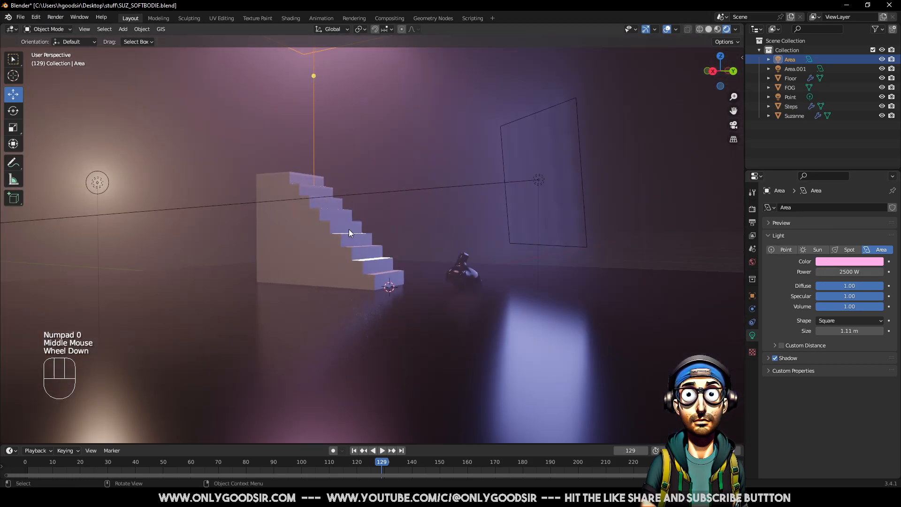
pyautogui.press('s')
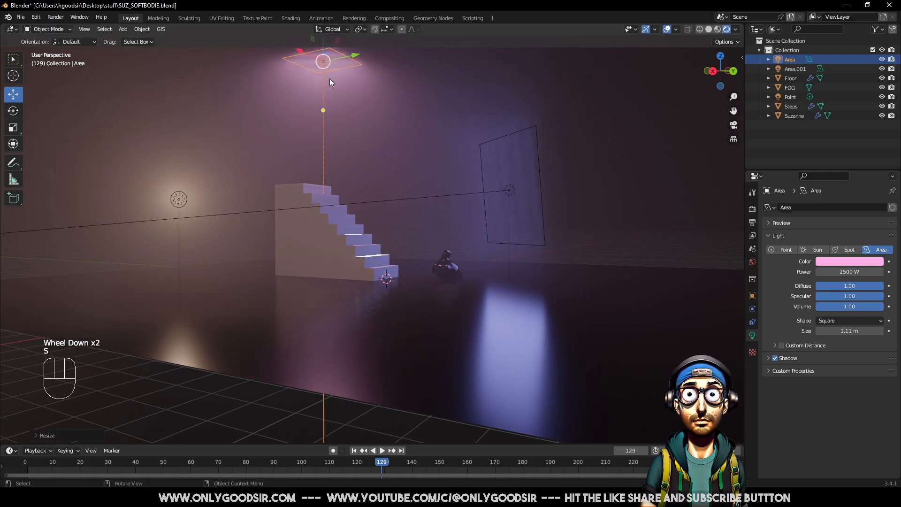
pyautogui.click(323, 56)
pyautogui.moveTo(323, 56)
pyautogui.mouseDown()
pyautogui.moveTo(323, 44)
pyautogui.moveTo(323, 70)
pyautogui.mouseUp()
# Examine the lit staircase and Suzanne from closer angles and scrub the animation to frame 77
pyautogui.click(453, 89)
pyautogui.moveTo(430, 161); pyautogui.dragTo(410, 235, button='middle')
pyautogui.scroll(3, 419, 195)
pyautogui.scroll(2, 406, 229)
pyautogui.scroll(-4, 411, 277)
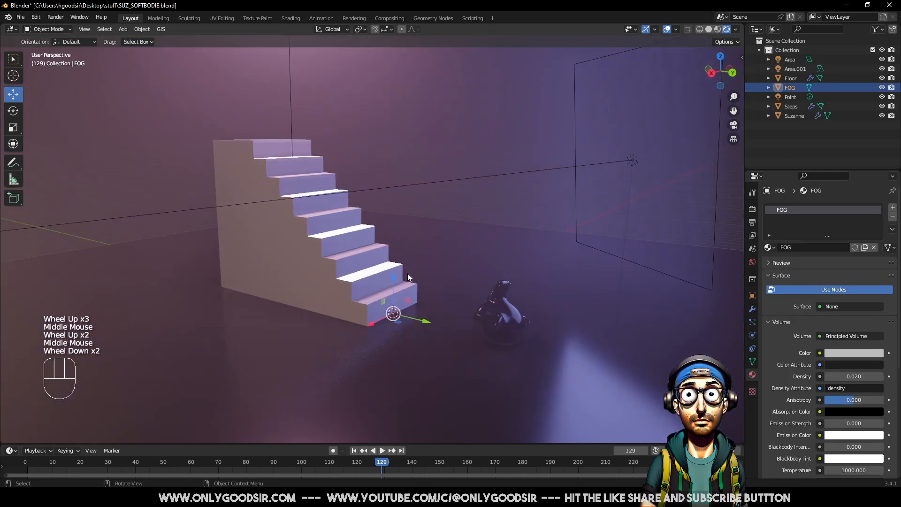
pyautogui.scroll(2, 410, 277)
pyautogui.moveTo(409, 266); pyautogui.dragTo(409, 269, button='middle')
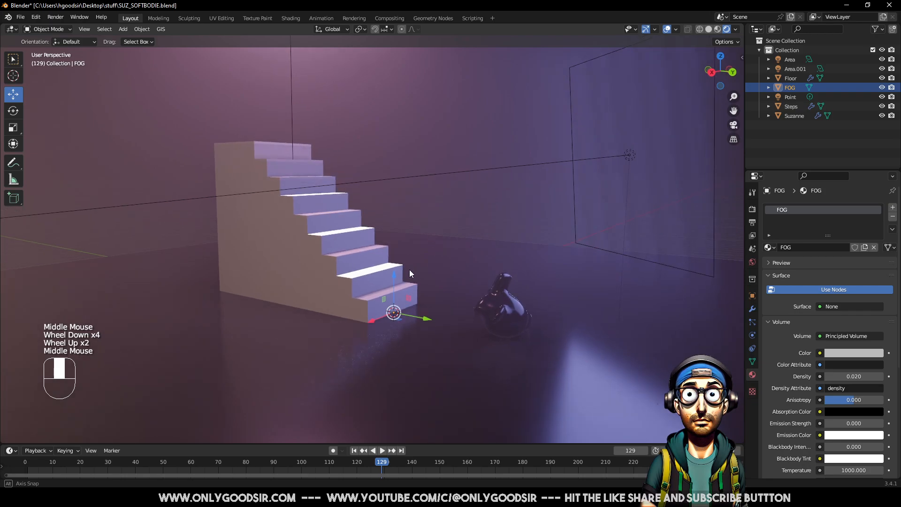
pyautogui.moveTo(44, 463); pyautogui.dragTo(239, 418)
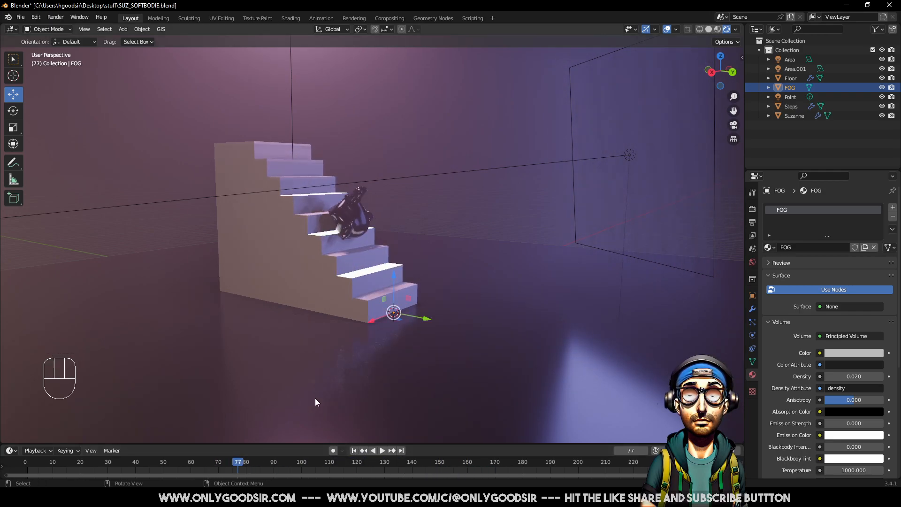
# Enable Bloom in the Eevee render settings and scrub the animation to frame 95
pyautogui.click(754, 210)
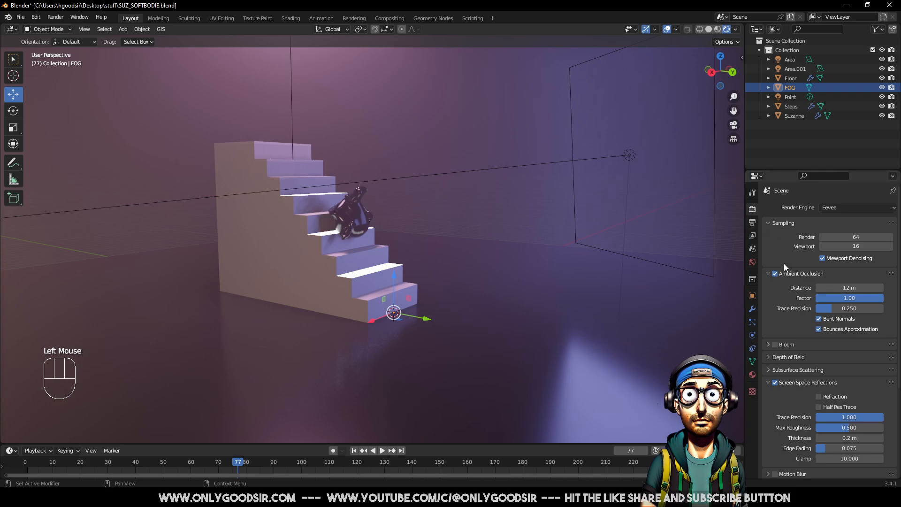
pyautogui.click(775, 344)
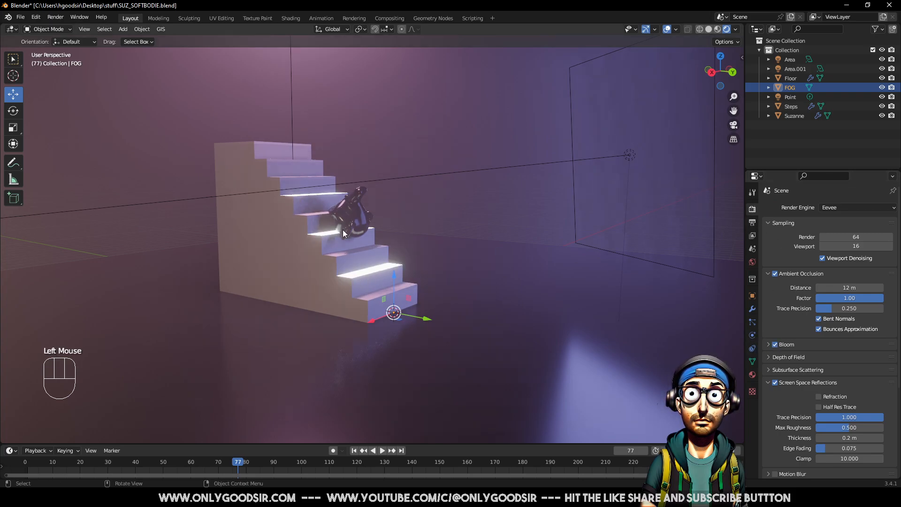
pyautogui.moveTo(30, 463); pyautogui.dragTo(291, 444)
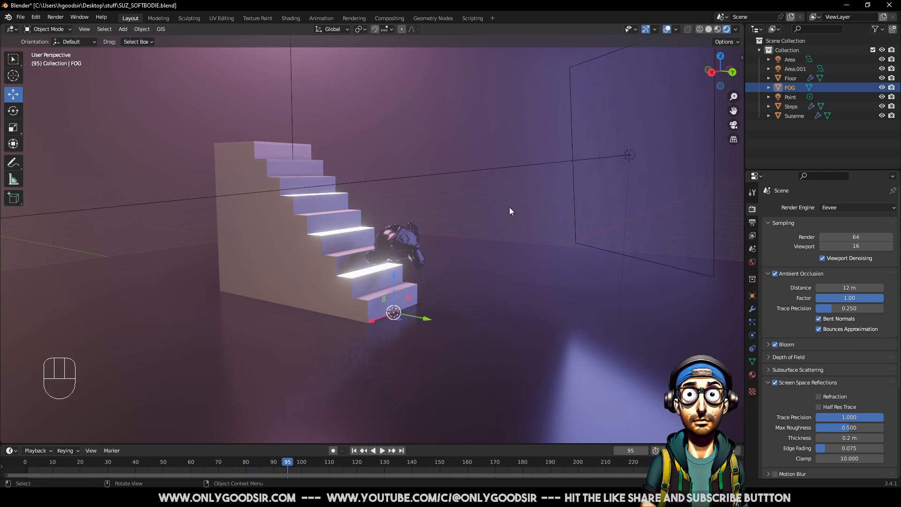
# Select Suzanne and change its material's base colour from purple to a light pink-lilac
pyautogui.click(435, 244)
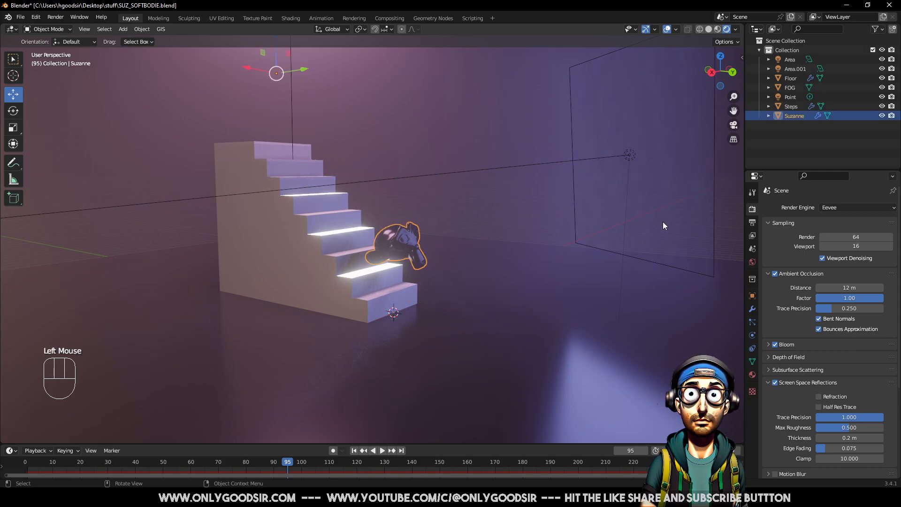
pyautogui.doubleClick(753, 375)
pyautogui.click(859, 347)
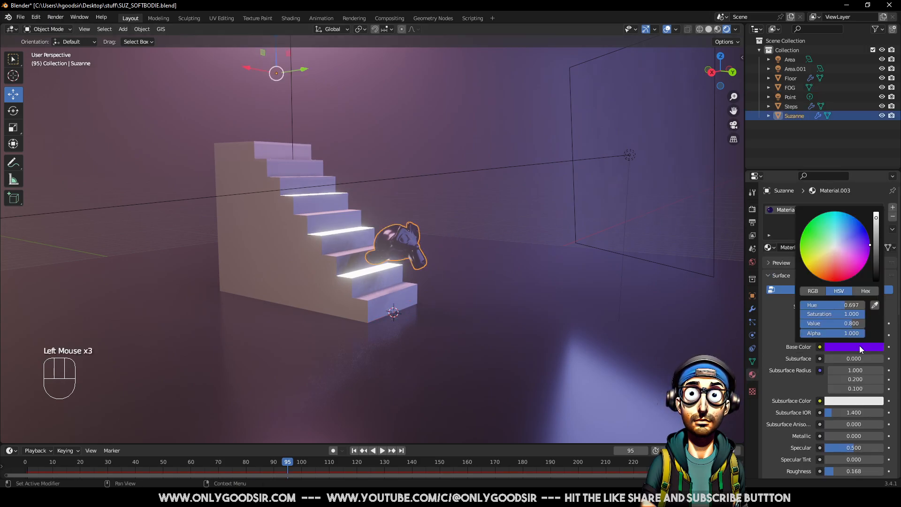
pyautogui.moveTo(866, 246); pyautogui.dragTo(845, 250)
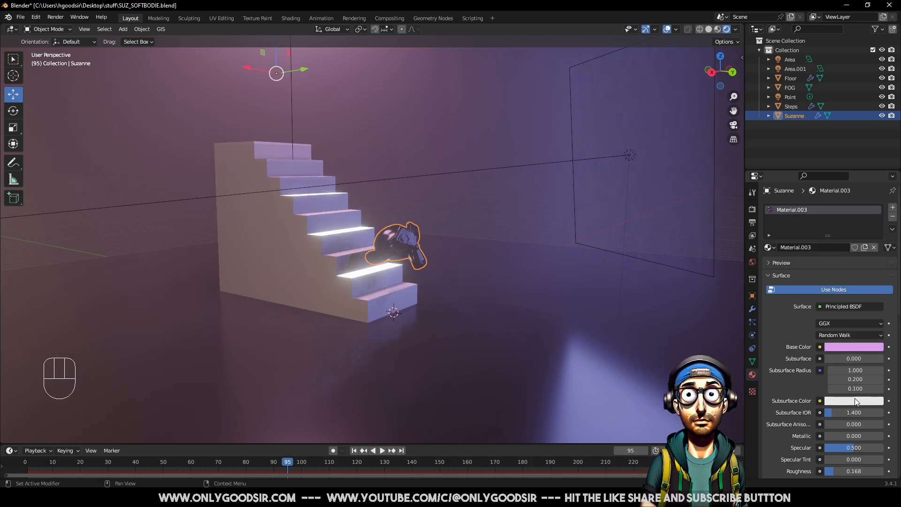
# Set Suzanne's material roughness to 0.082 and its transmission roughness to 0.063
pyautogui.moveTo(835, 471); pyautogui.dragTo(822, 471)
pyautogui.moveTo(898, 242); pyautogui.dragTo(898, 313)
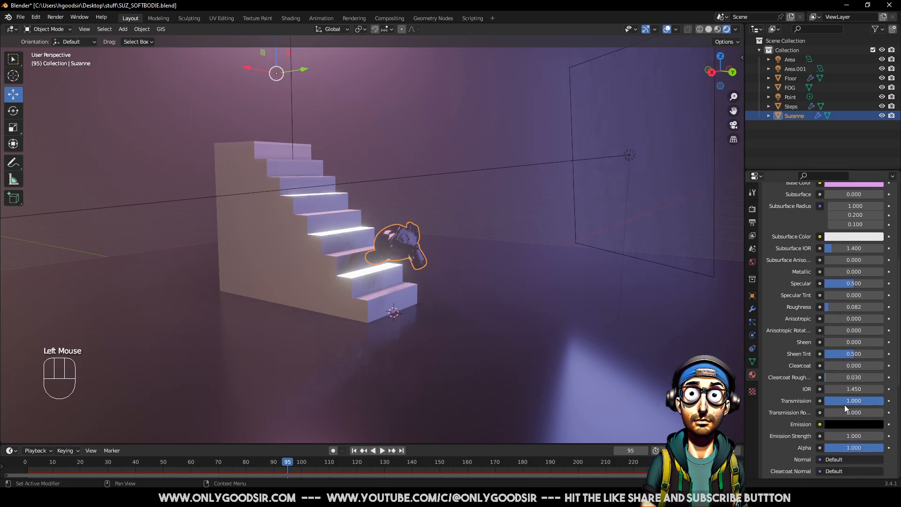
pyautogui.doubleClick(855, 411)
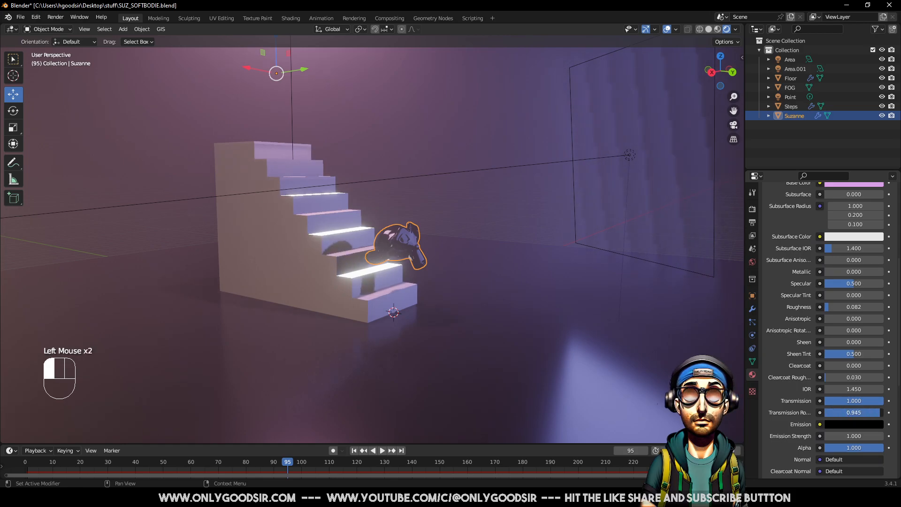
pyautogui.moveTo(855, 412); pyautogui.dragTo(858, 412)
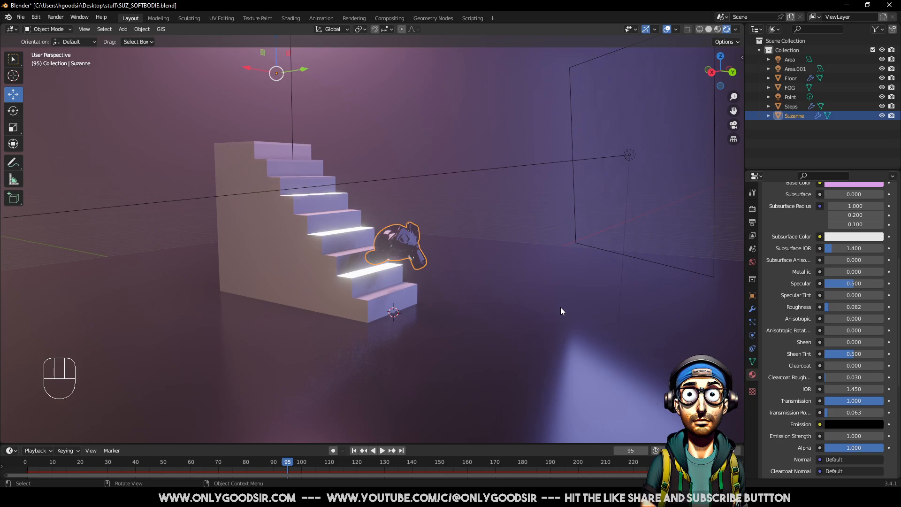
# At frame 79, try the city environment as the viewport's HDRI lighting with its strength at 2.000
pyautogui.click(439, 145)
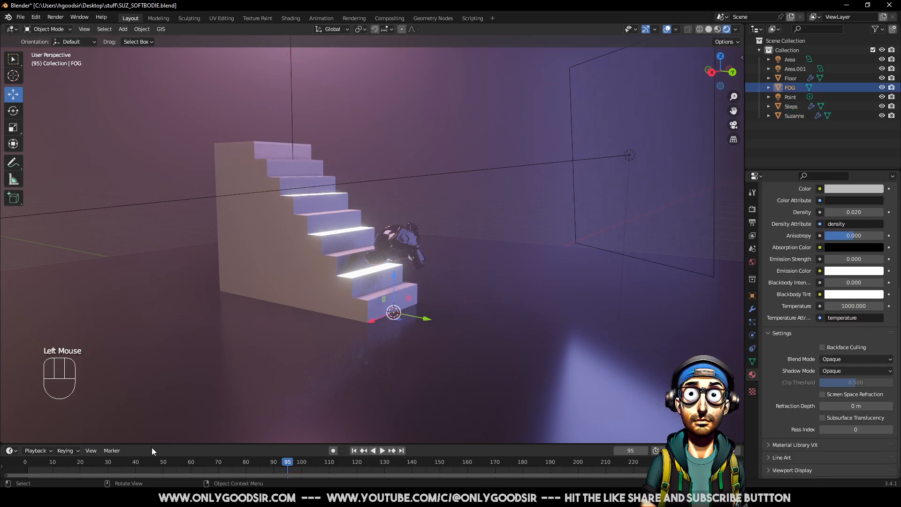
pyautogui.moveTo(96, 464); pyautogui.dragTo(254, 390)
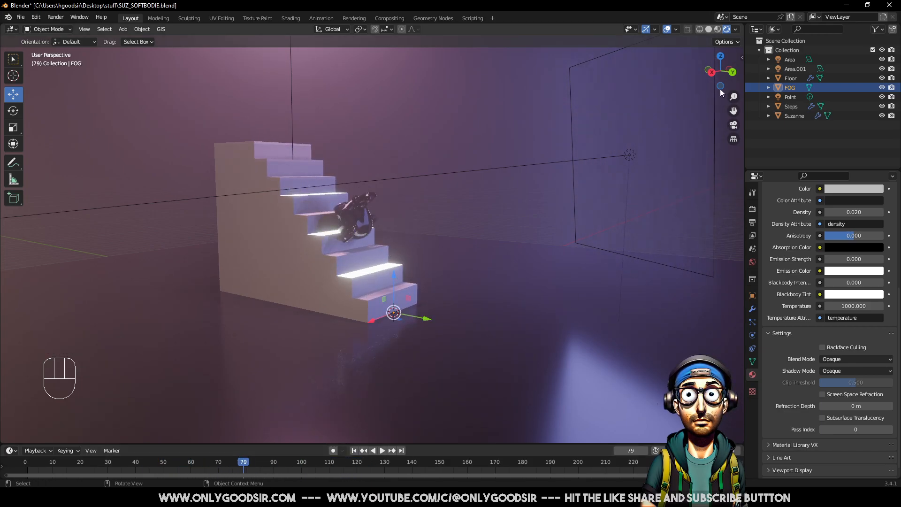
pyautogui.click(736, 29)
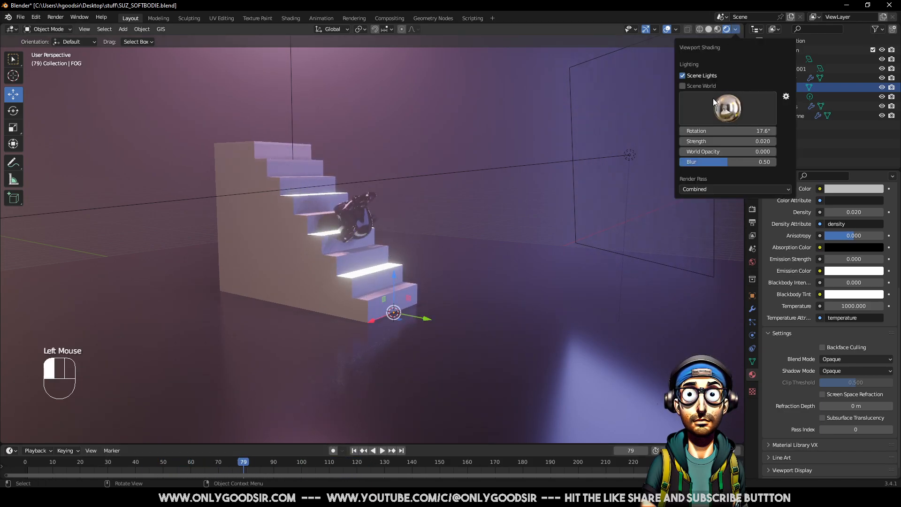
pyautogui.click(728, 108)
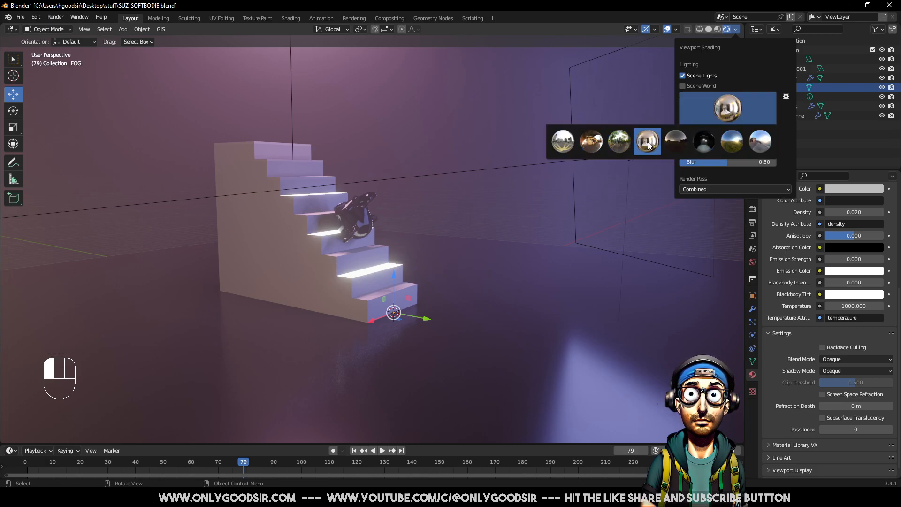
pyautogui.click(557, 142)
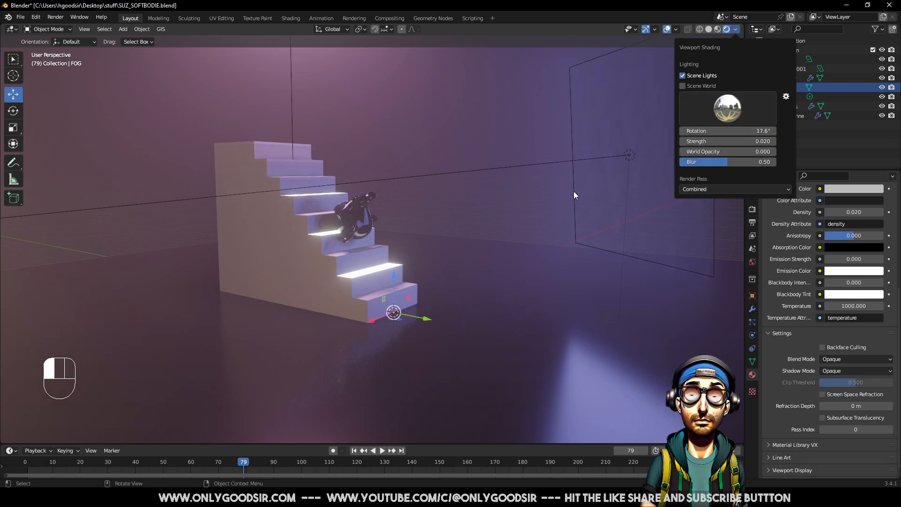
pyautogui.click(735, 30)
pyautogui.moveTo(700, 141); pyautogui.dragTo(751, 141)
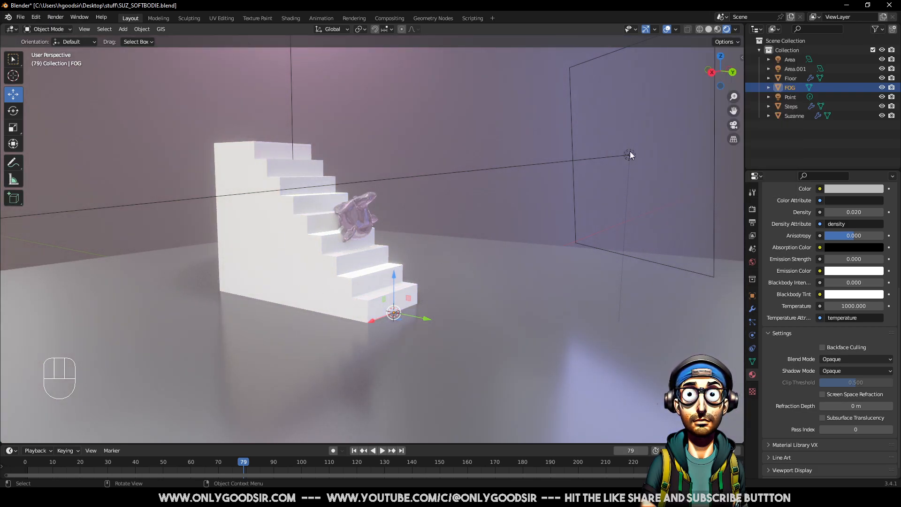
# Switch the viewport's HDRI lighting to the dark night environment, set its strength to 0.192 and adjust its rotation
pyautogui.click(736, 29)
pyautogui.click(728, 104)
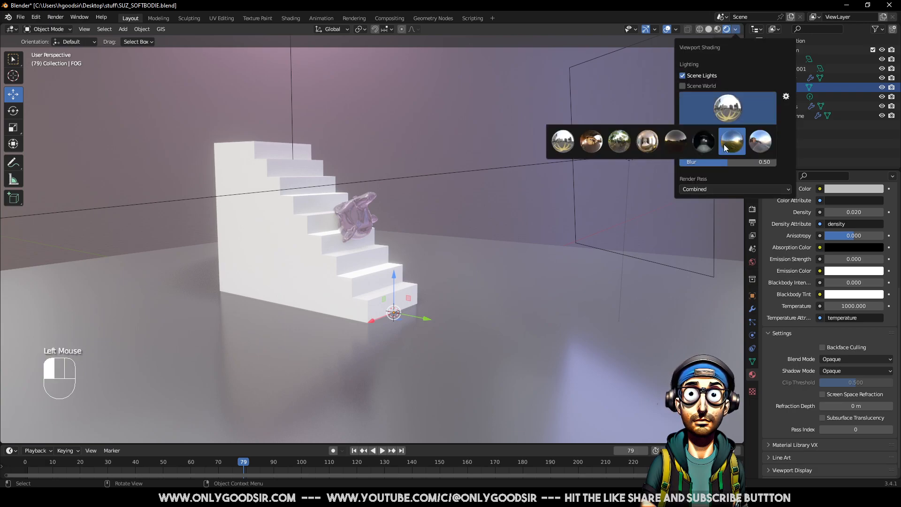
pyautogui.click(718, 141)
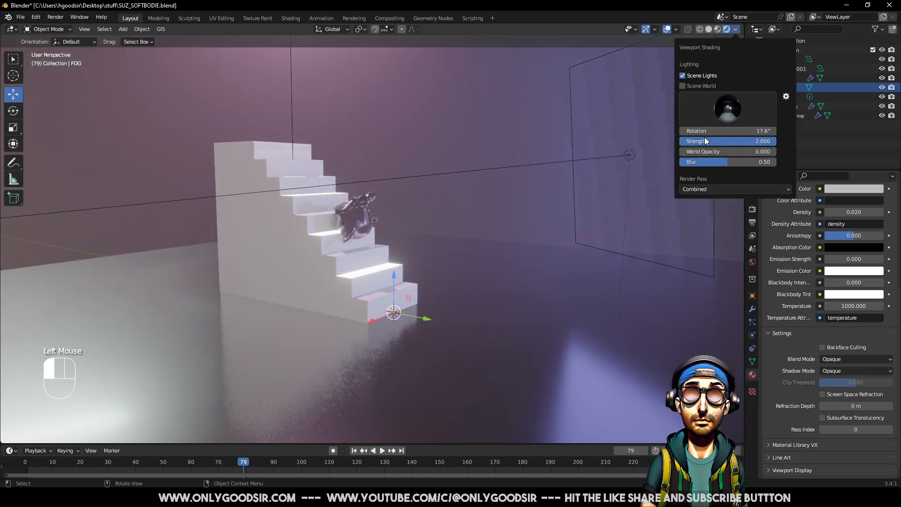
pyautogui.click(736, 30)
pyautogui.moveTo(747, 141); pyautogui.dragTo(689, 141)
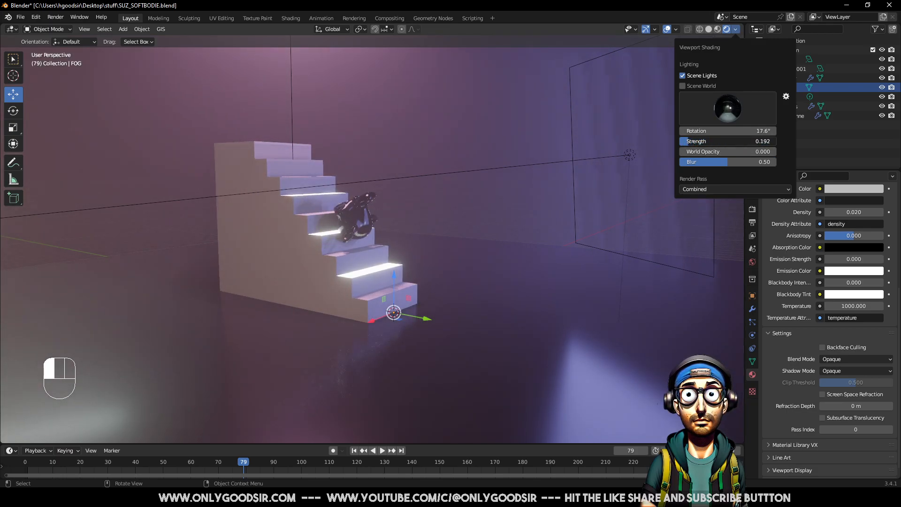
pyautogui.click(736, 30)
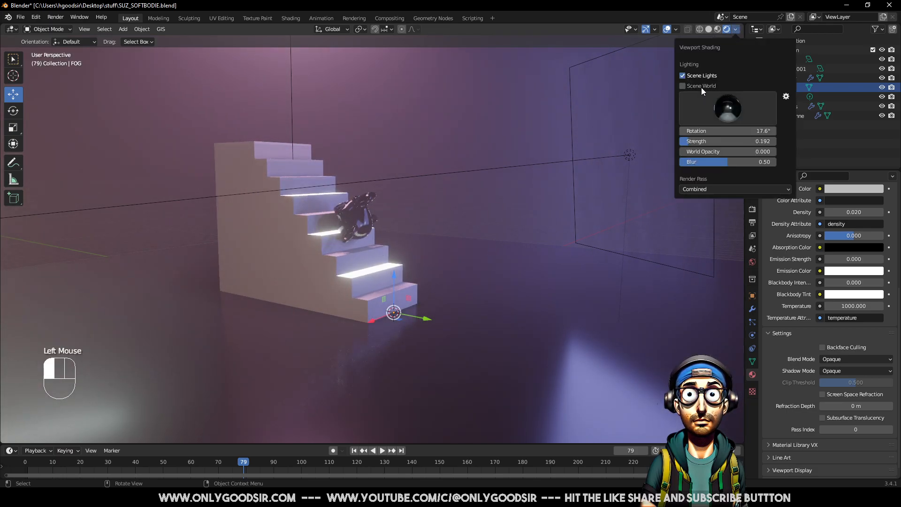
pyautogui.moveTo(704, 131)
pyautogui.mouseDown()
pyautogui.moveTo(737, 131)
pyautogui.moveTo(677, 141)
pyautogui.mouseUp()
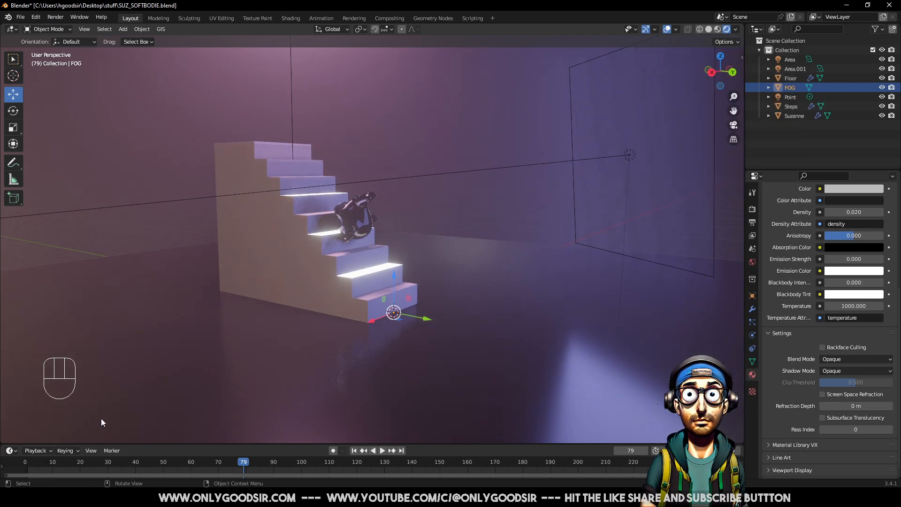
# Frame the staircase from a lower angle, hide the viewport gizmos and overlays, and scrub through the animation to frame 165
pyautogui.moveTo(29, 462); pyautogui.dragTo(159, 407)
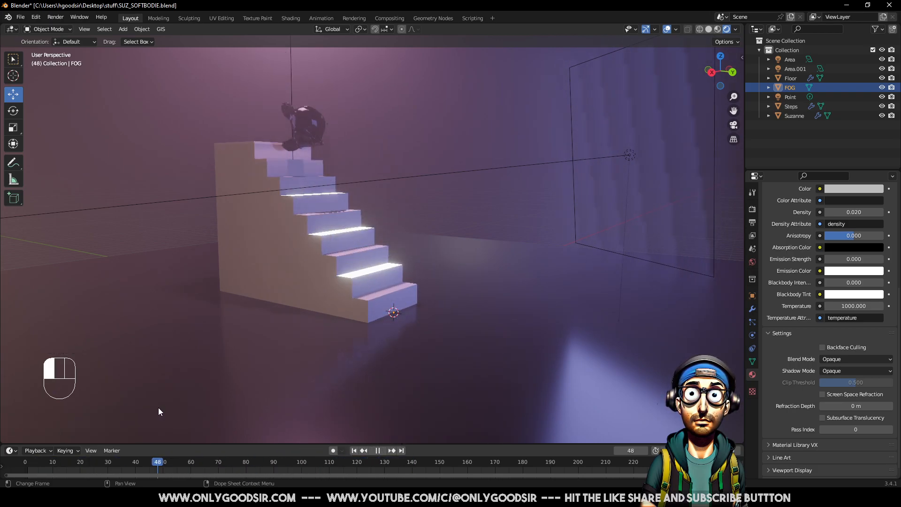
pyautogui.moveTo(481, 261); pyautogui.dragTo(376, 305, button='middle')
pyautogui.scroll(2, 383, 312)
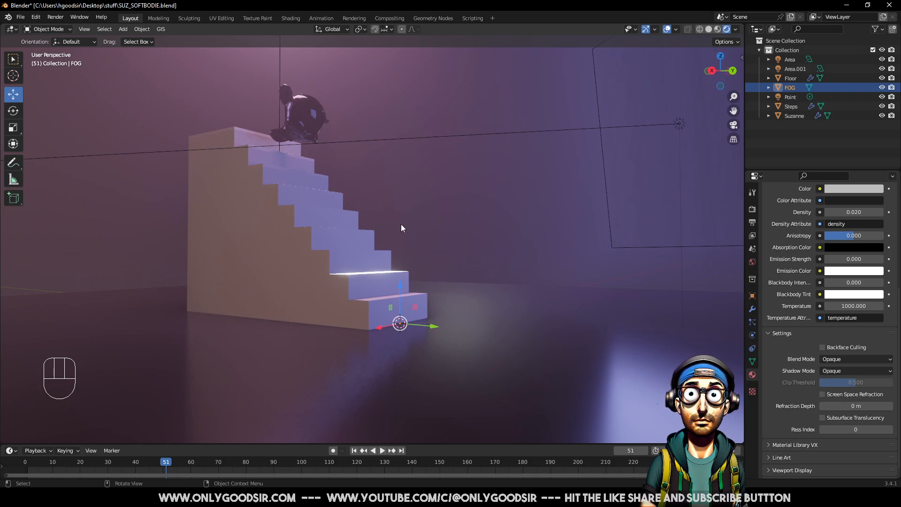
pyautogui.click(647, 30)
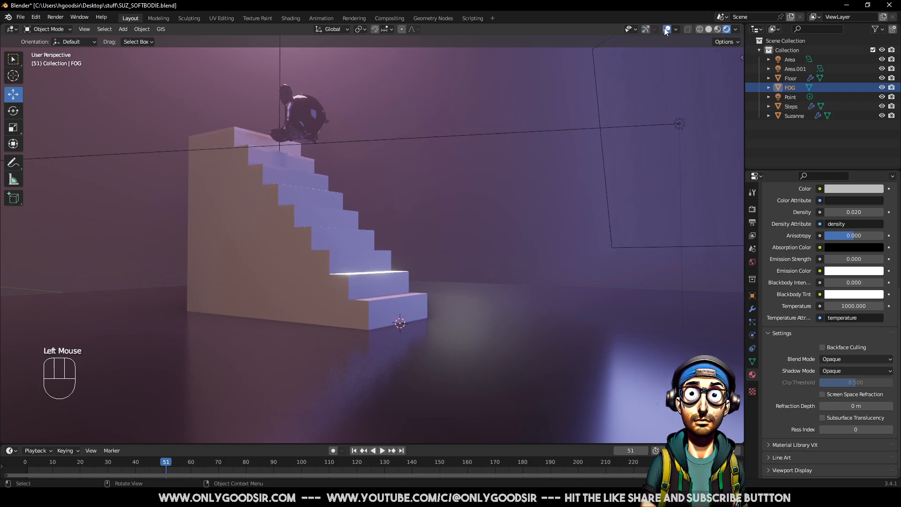
pyautogui.click(666, 29)
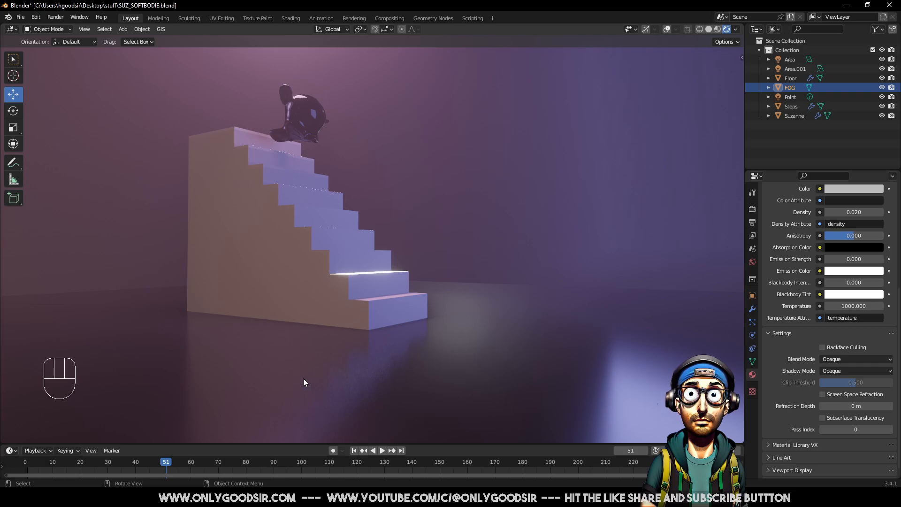
pyautogui.moveTo(35, 463); pyautogui.dragTo(481, 458)
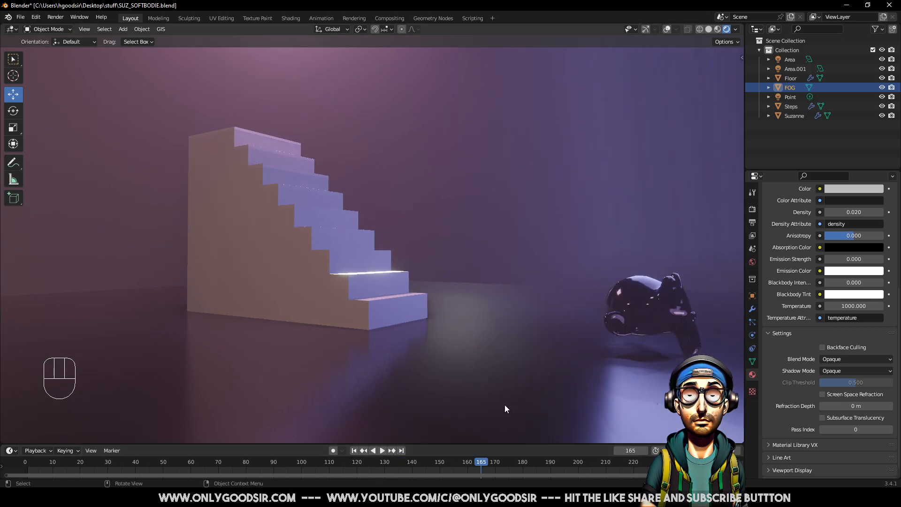
# Render the animation from the current viewport and close the render window
pyautogui.click(85, 29)
pyautogui.click(120, 216)
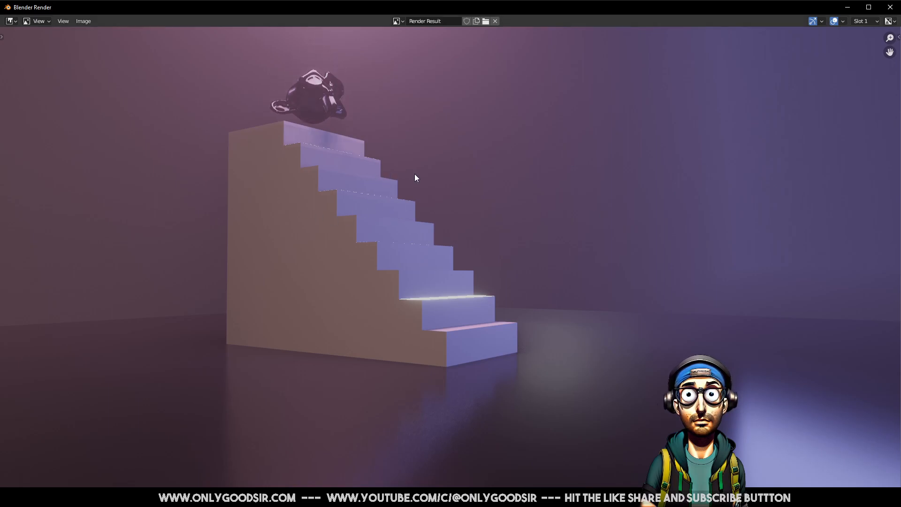
pyautogui.click(885, 7)
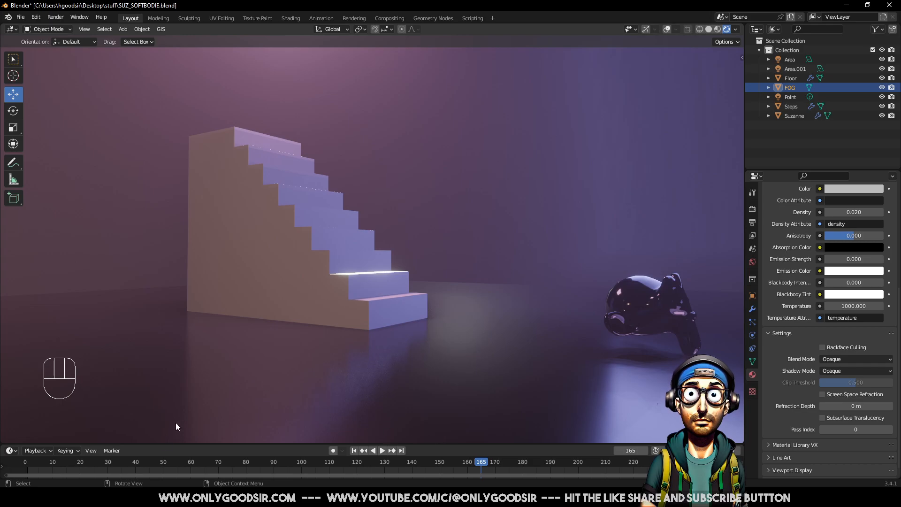
# In File Explorer, open the tmp folder on Local Disk (C:) and check the rendered frame 0001.png, closing both windows
pyautogui.press('super+e')
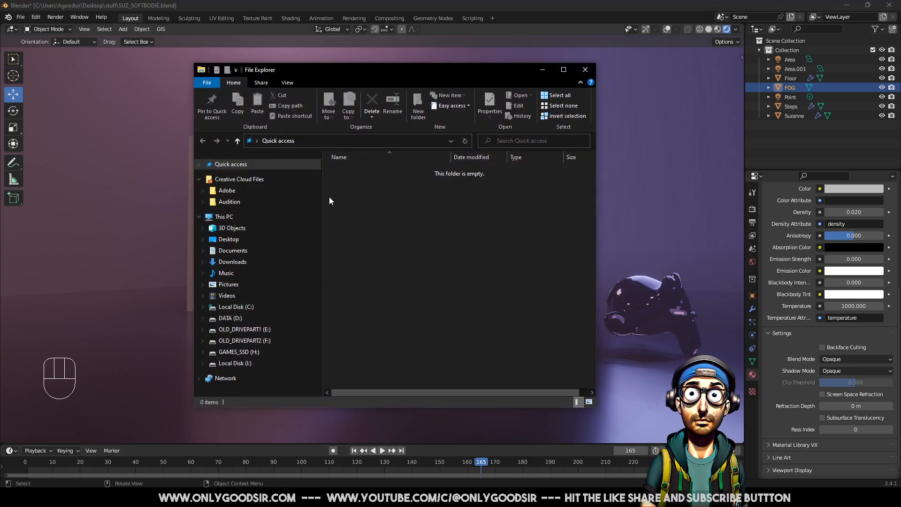
pyautogui.click(232, 307)
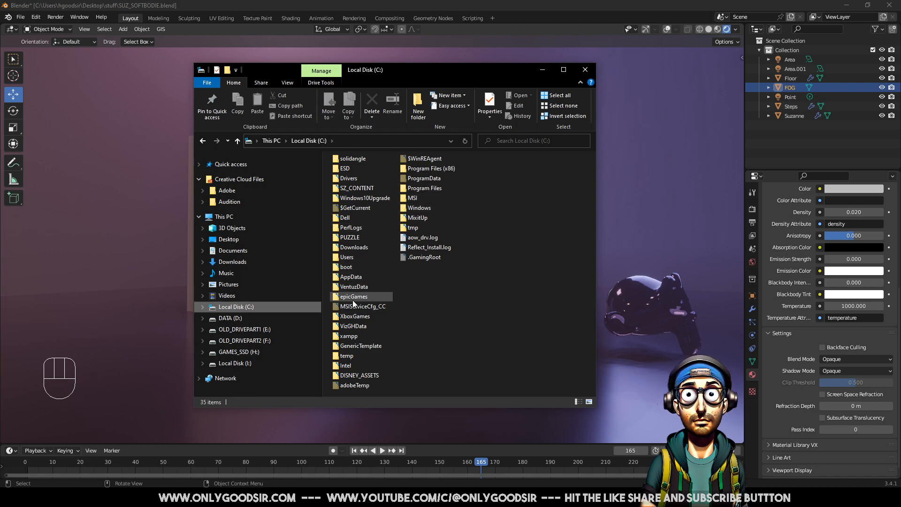
pyautogui.click(415, 229)
pyautogui.doubleClick(415, 227)
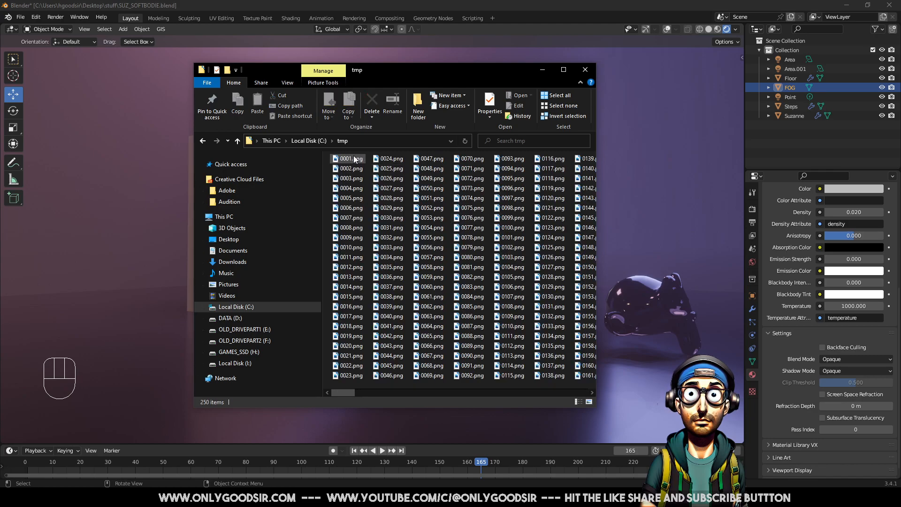
pyautogui.press('Return')
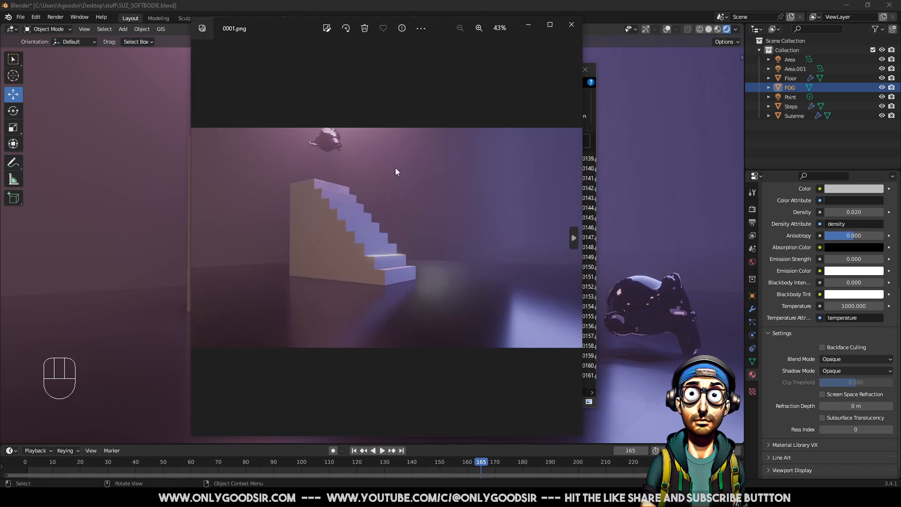
pyautogui.click(571, 25)
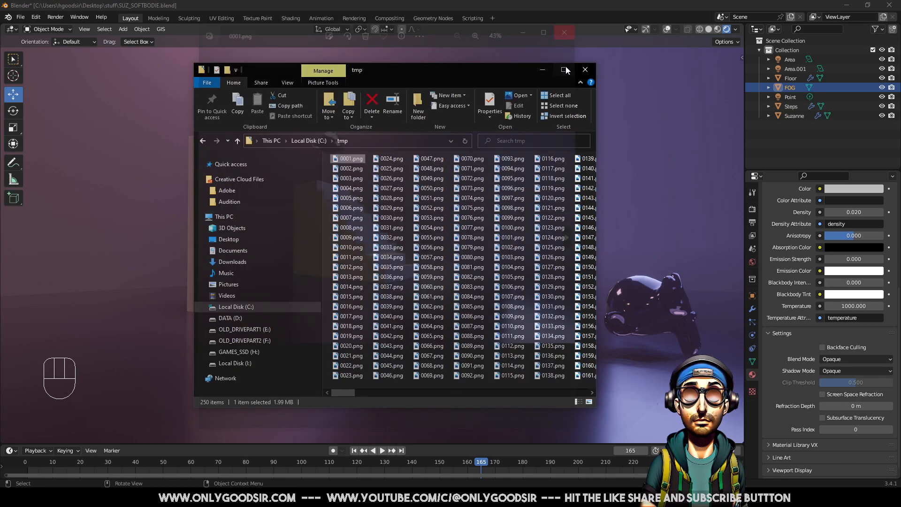
pyautogui.click(586, 69)
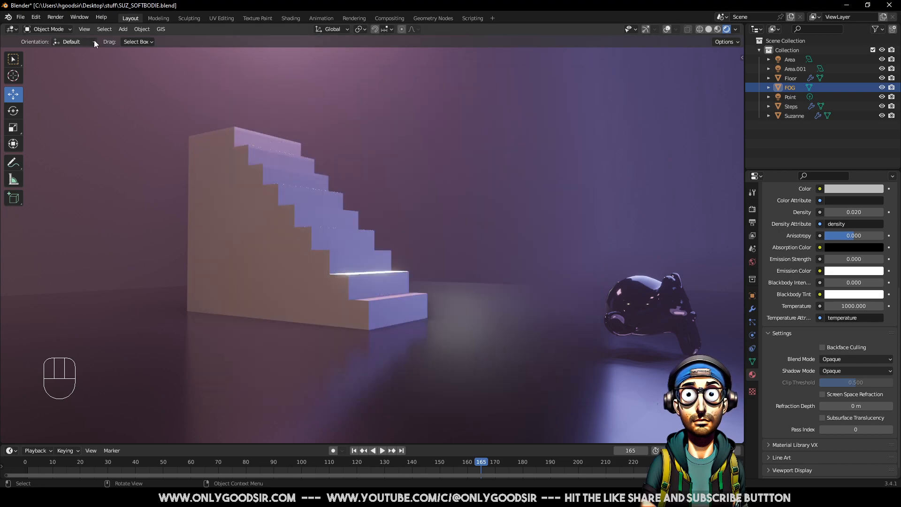
# Split the 3D viewport vertically into two views, set the new view to Rendered shading and adjust the divider between them
pyautogui.rightClick(744, 111)
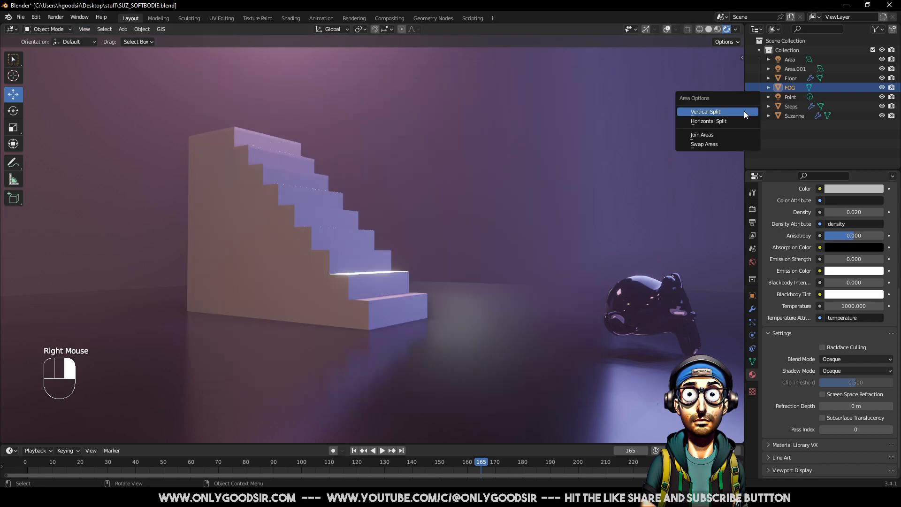
pyautogui.click(724, 112)
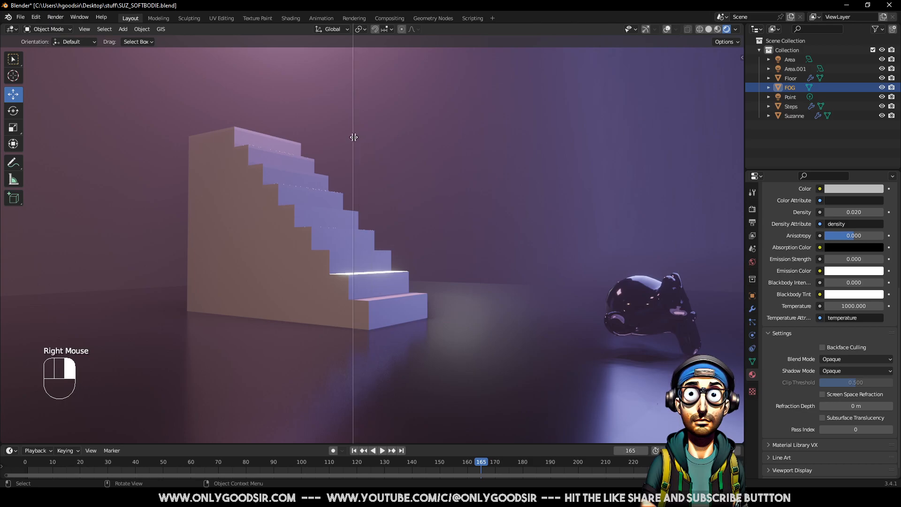
pyautogui.click(354, 178)
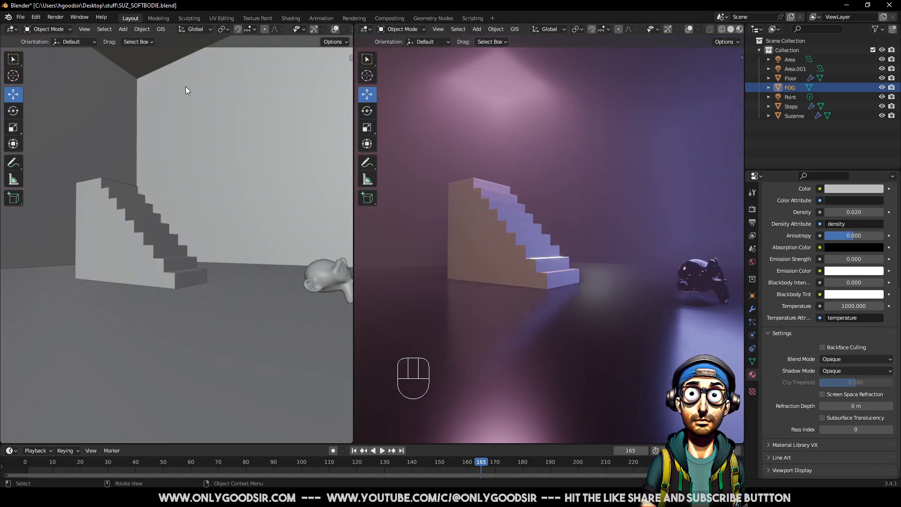
pyautogui.moveTo(353, 42); pyautogui.dragTo(475, 41)
pyautogui.click(457, 30)
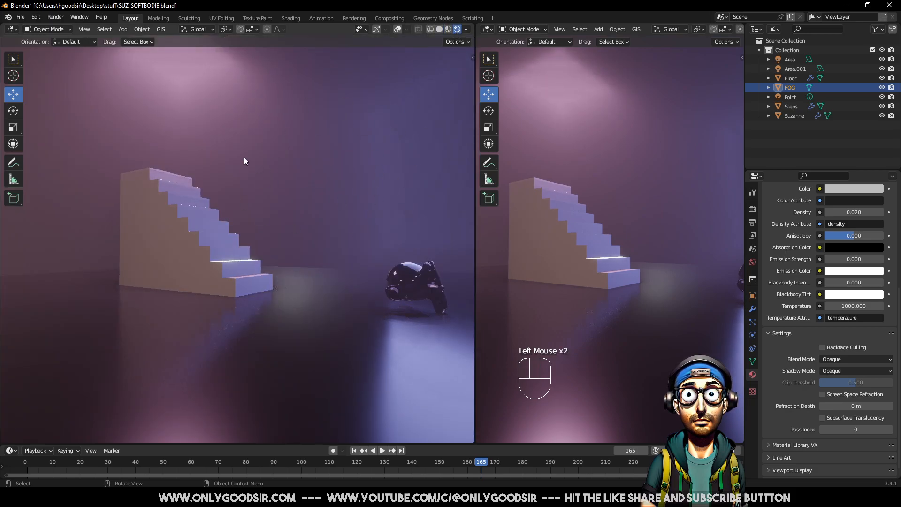
pyautogui.moveTo(475, 167); pyautogui.dragTo(419, 169)
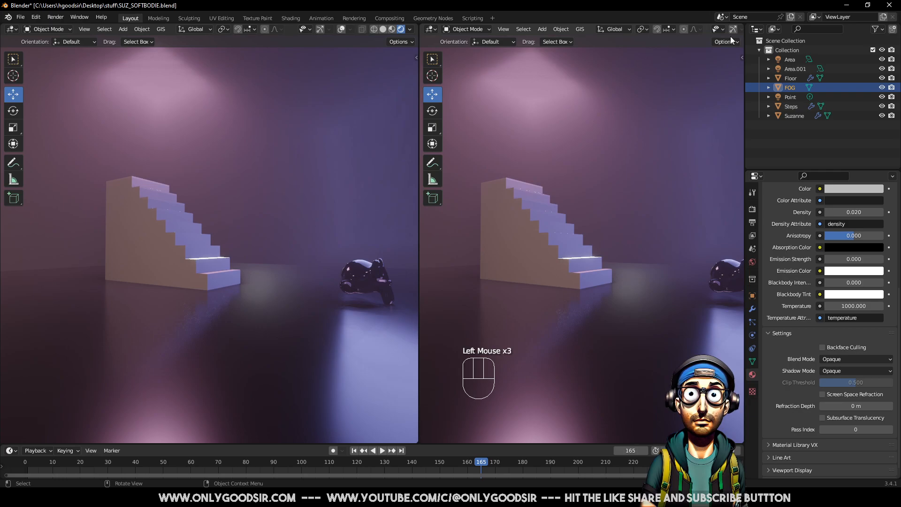
pyautogui.moveTo(418, 130)
pyautogui.mouseDown()
pyautogui.moveTo(356, 132)
pyautogui.moveTo(370, 131)
pyautogui.moveTo(324, 161)
pyautogui.moveTo(294, 160)
pyautogui.mouseUp()
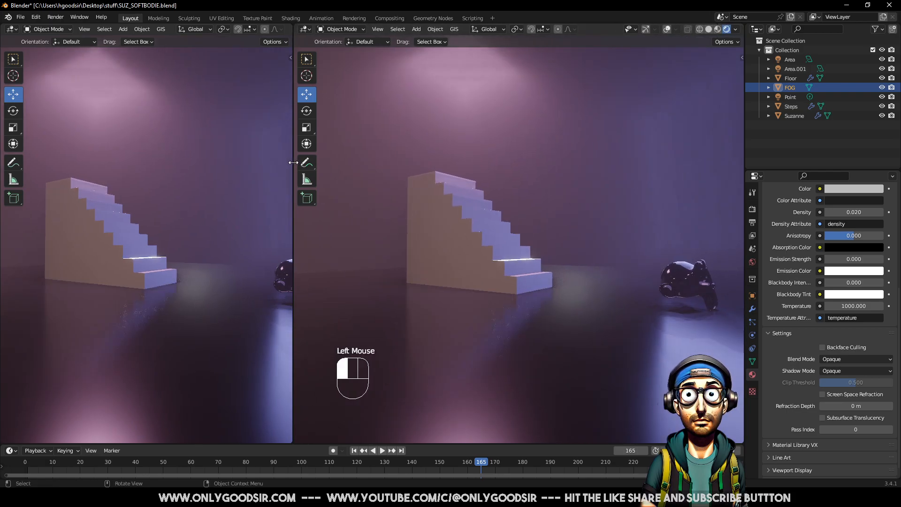
# Switch the second view to Solid shading, zoom it out to show the whole floor, and widen the rendered view
pyautogui.click(708, 29)
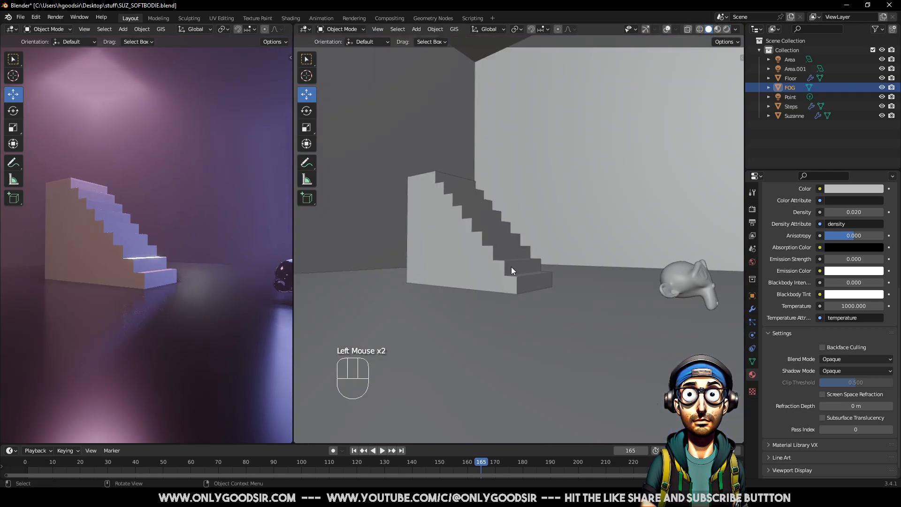
pyautogui.scroll(-7, 512, 266)
pyautogui.moveTo(491, 276)
pyautogui.mouseDown(button='middle')
pyautogui.moveTo(483, 255)
pyautogui.moveTo(483, 266)
pyautogui.mouseUp(button='middle')
pyautogui.scroll(2, 523, 285)
pyautogui.moveTo(292, 213); pyautogui.dragTo(452, 214)
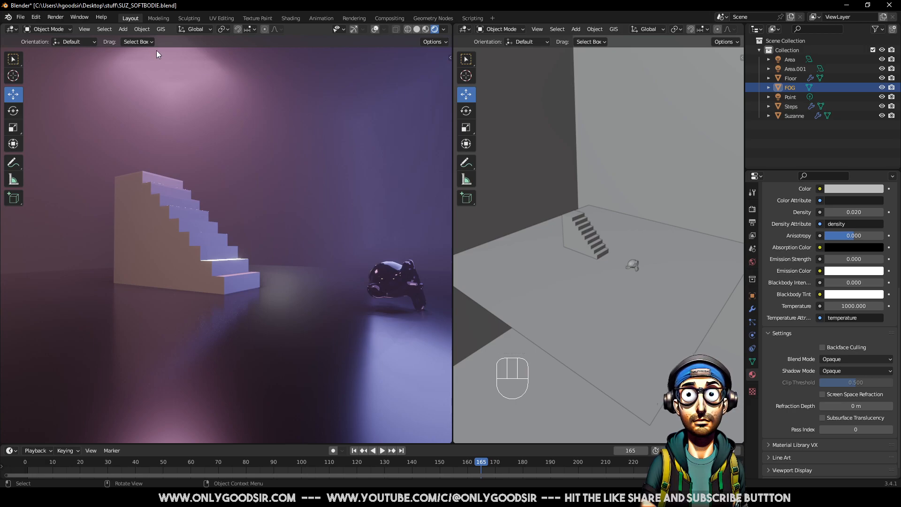
# Add a camera to the scene and look through it in the rendered view
pyautogui.click(121, 30)
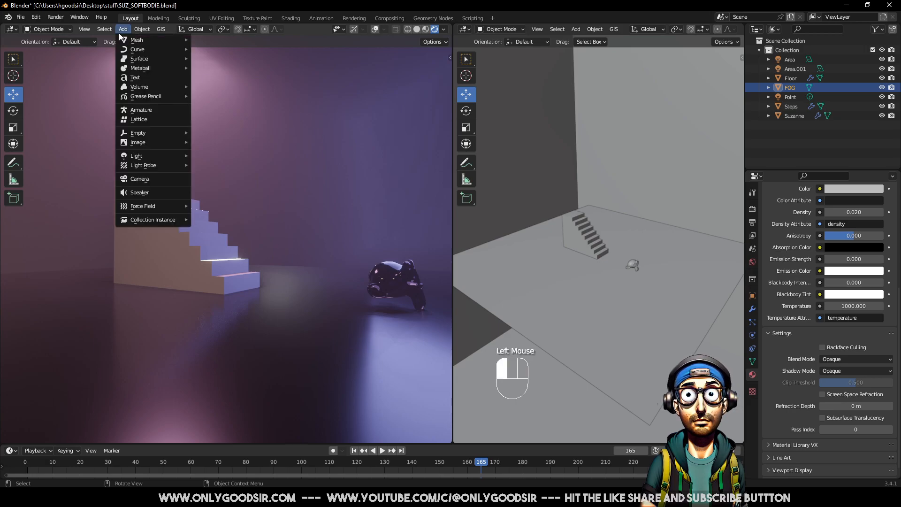
pyautogui.click(147, 180)
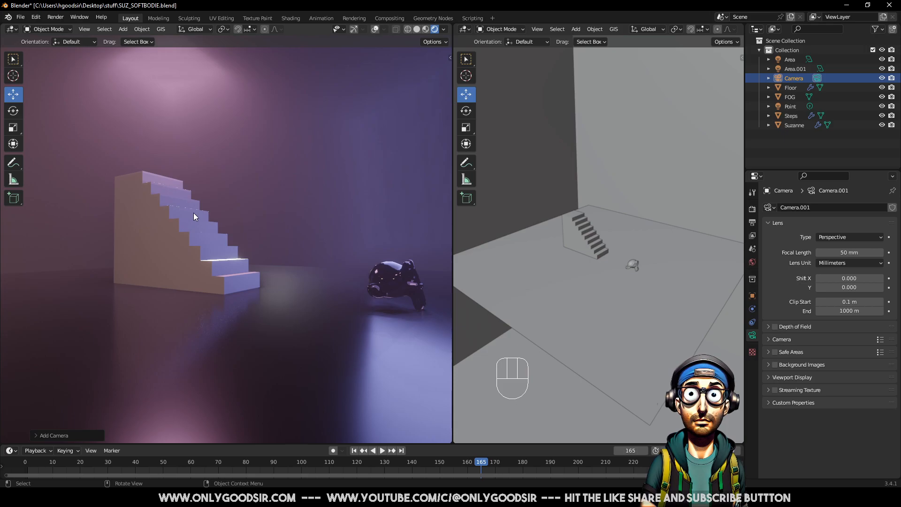
pyautogui.click(86, 30)
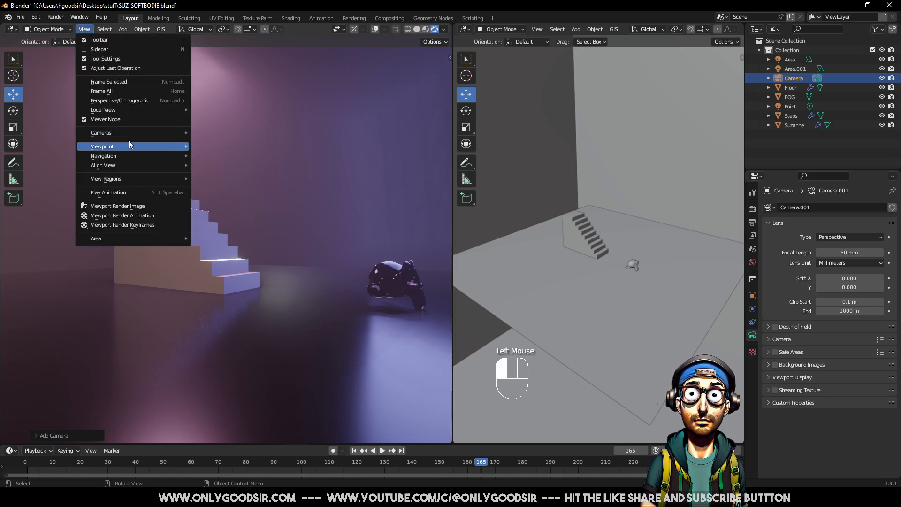
pyautogui.moveTo(119, 134)
pyautogui.click(246, 142)
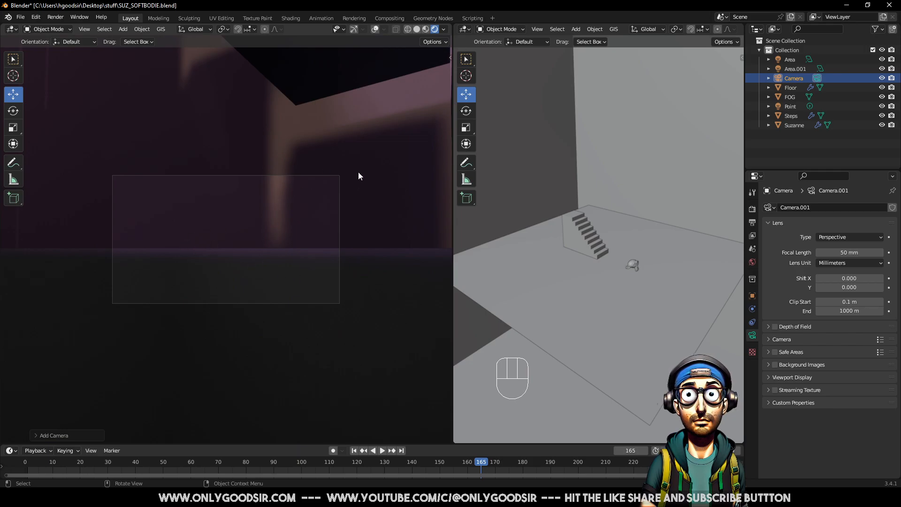
# Lock the camera to the view in the rendered viewport and hide the sidebar again
pyautogui.click(450, 57)
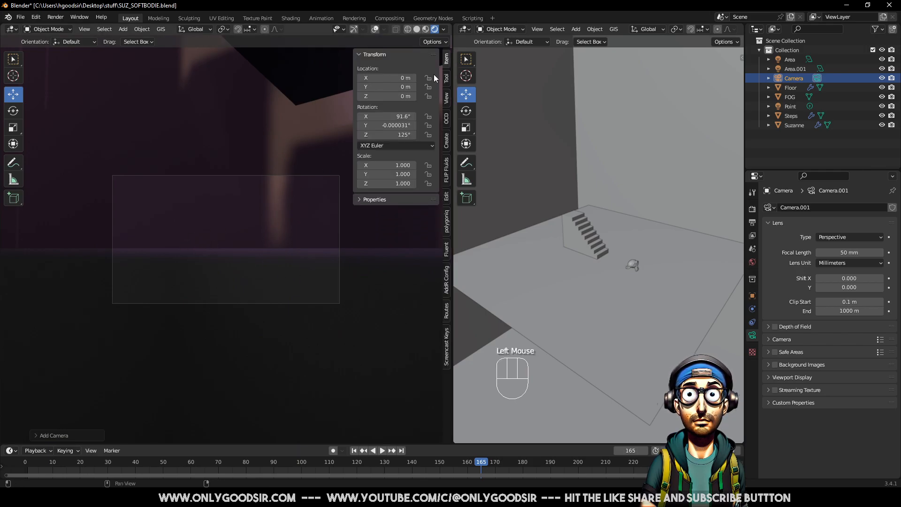
pyautogui.click(447, 99)
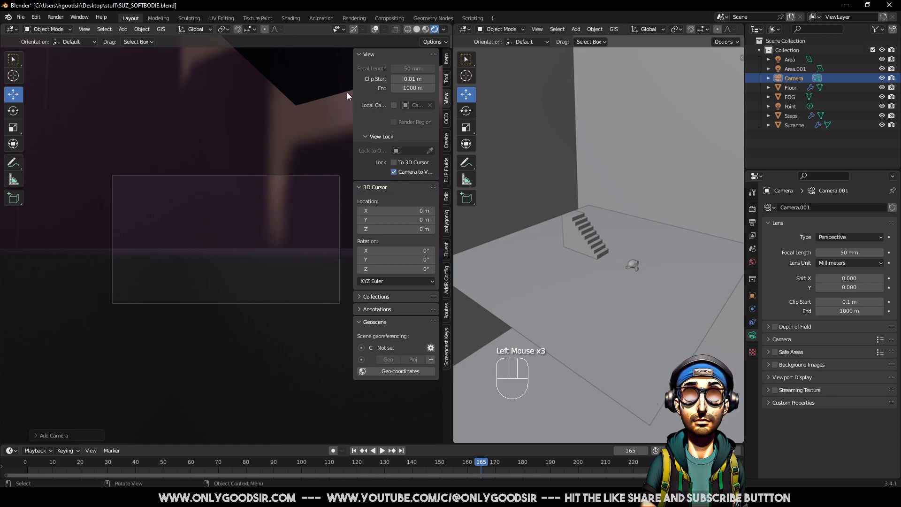
pyautogui.press('n')
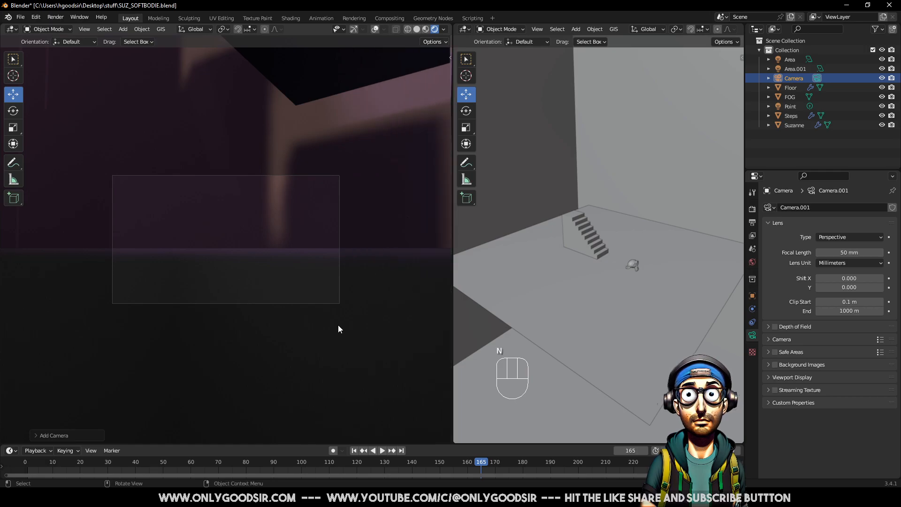
# Move the camera back until the whole staircase and Suzanne sit inside the camera frame
pyautogui.moveTo(251, 274); pyautogui.dragTo(293, 319, button='middle')
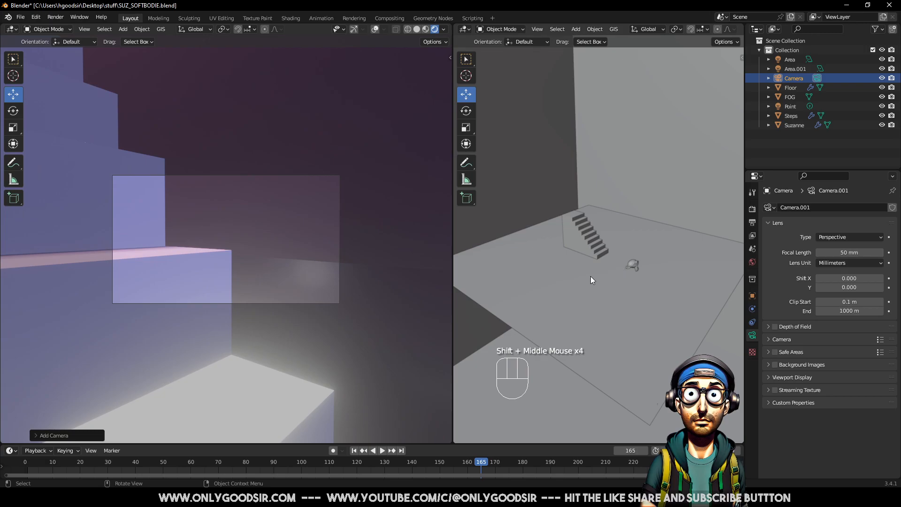
pyautogui.keyDown('shift'); pyautogui.moveTo(213, 258); pyautogui.dragTo(267, 317, button='middle'); pyautogui.keyUp('shift')
pyautogui.scroll(-6, 284, 320)
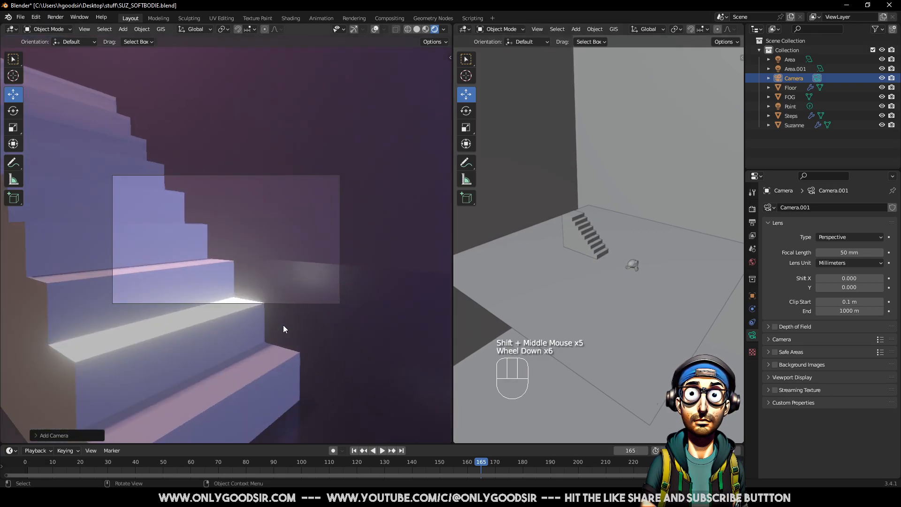
pyautogui.scroll(-6, 279, 322)
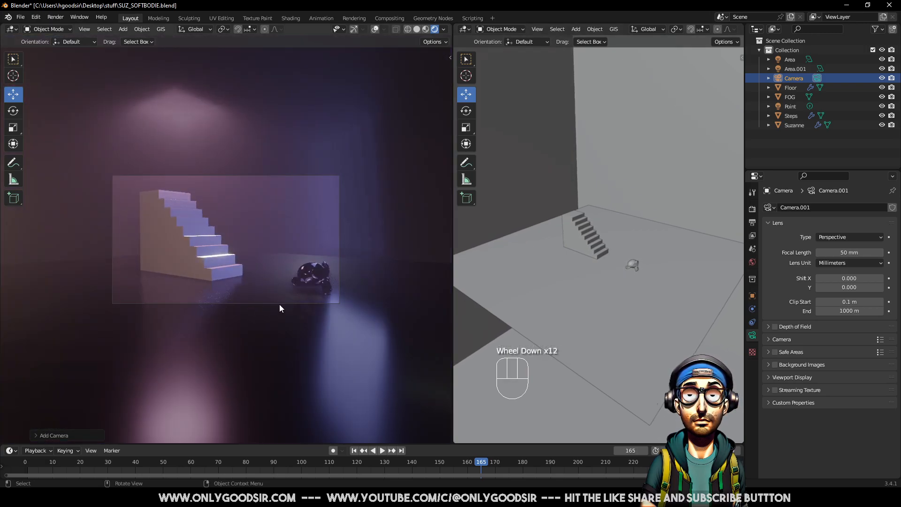
pyautogui.moveTo(596, 300); pyautogui.dragTo(626, 294, button='middle')
pyautogui.scroll(-1, 254, 275)
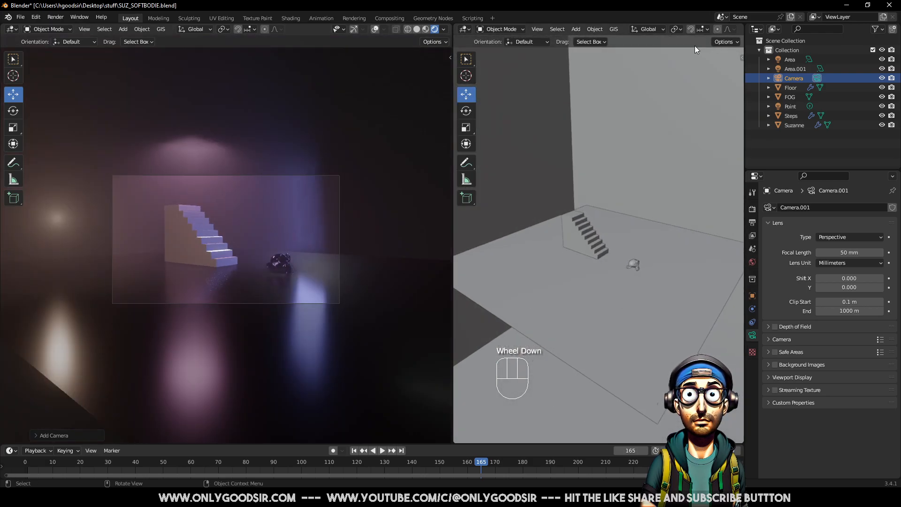
# Turn on the overlays and gizmos in the Solid view and widen the rendered camera view again
pyautogui.moveTo(452, 125); pyautogui.dragTo(326, 125)
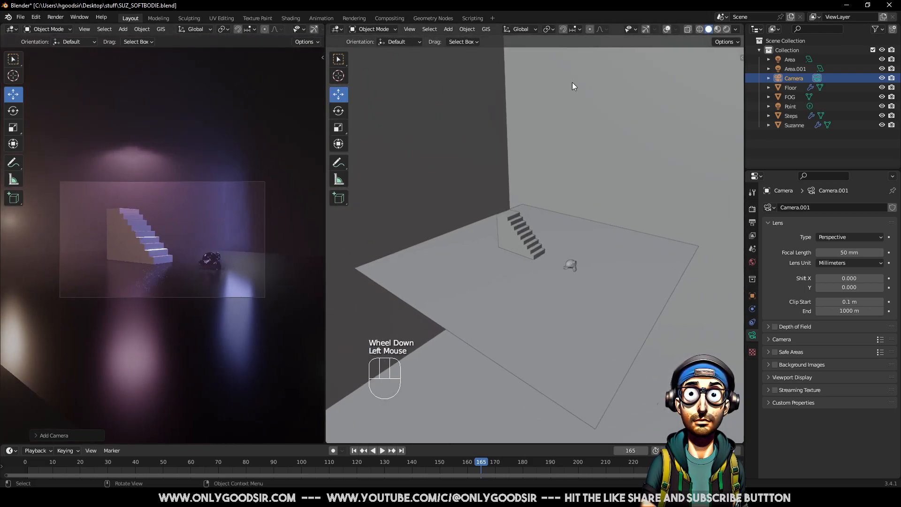
pyautogui.click(666, 29)
pyautogui.click(646, 29)
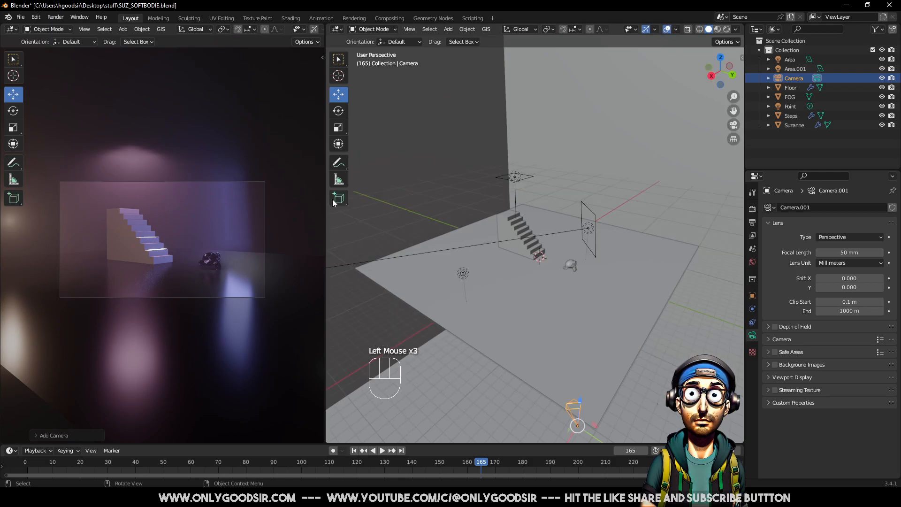
pyautogui.moveTo(325, 186); pyautogui.dragTo(498, 187)
# Reframe the camera on the staircase and Suzanne from a lower, closer angle and fit the camera frame to the viewport
pyautogui.scroll(3, 282, 295)
pyautogui.moveTo(275, 288); pyautogui.dragTo(300, 291, button='middle')
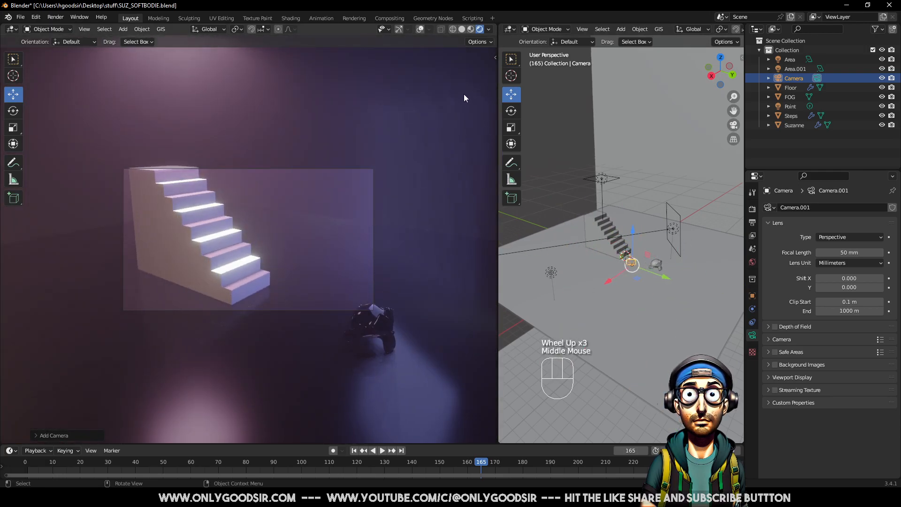
pyautogui.moveTo(255, 260); pyautogui.dragTo(253, 230, button='middle')
pyautogui.moveTo(260, 225); pyautogui.dragTo(264, 226, button='middle')
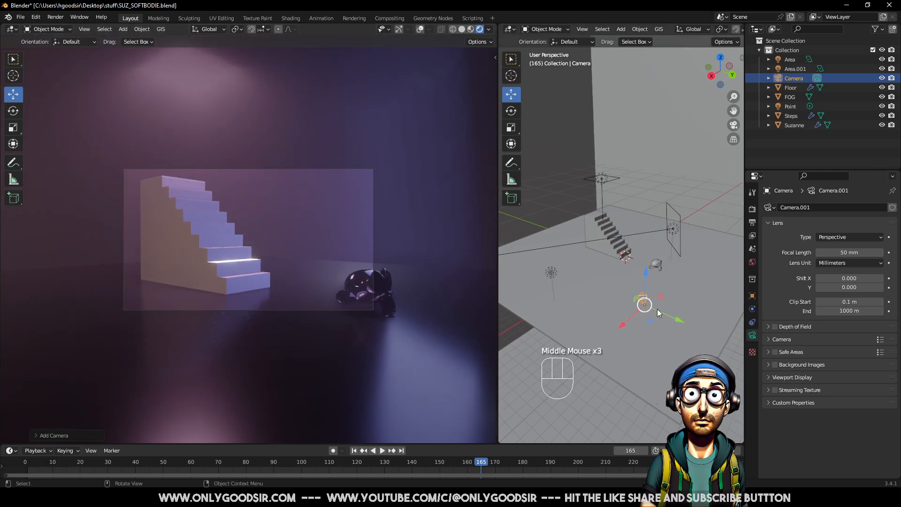
pyautogui.moveTo(327, 258); pyautogui.dragTo(301, 266, button='middle')
pyautogui.scroll(-1, 295, 258)
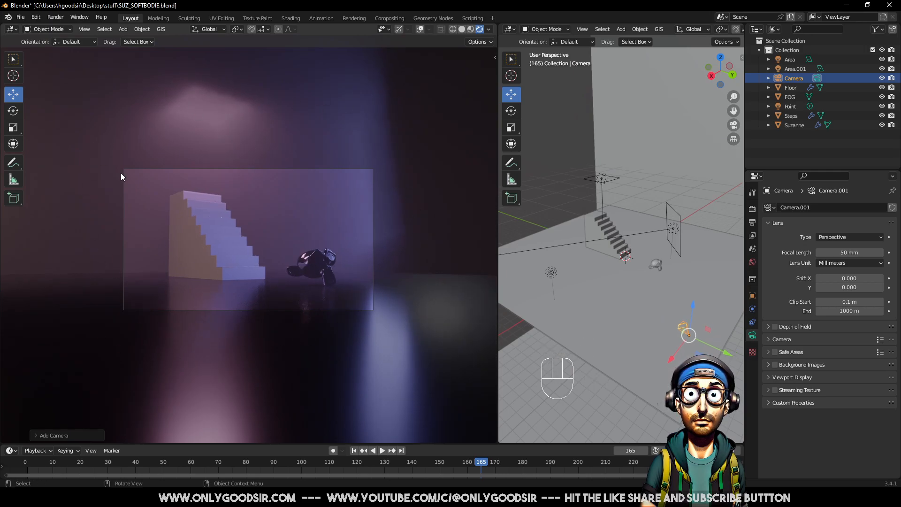
pyautogui.press('Home')
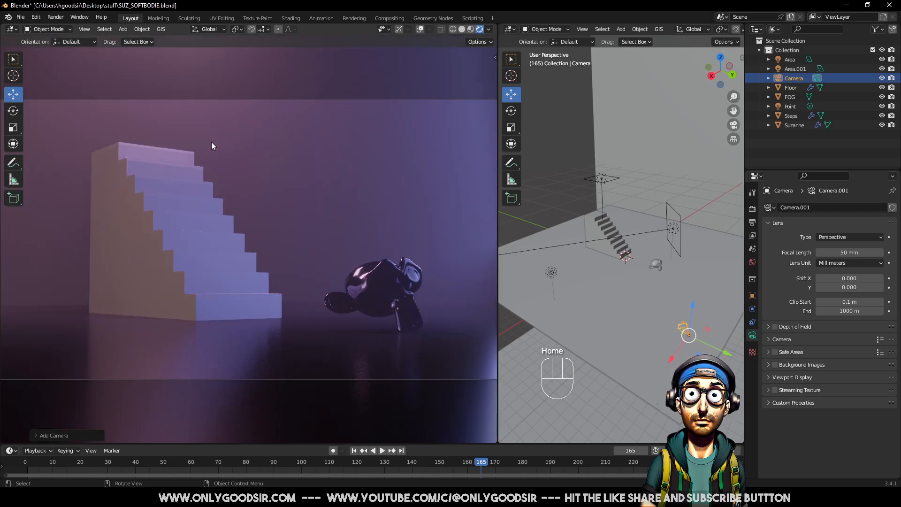
pyautogui.scroll(-2, 254, 255)
pyautogui.moveTo(255, 253); pyautogui.dragTo(269, 238, button='middle')
# Scrub the animation to frame 151 and reposition the camera, then scrub to frame 79 and orbit it to a higher angle
pyautogui.moveTo(39, 462); pyautogui.dragTo(443, 462)
pyautogui.moveTo(659, 408); pyautogui.dragTo(707, 382)
pyautogui.keyDown('shift'); pyautogui.moveTo(257, 288); pyautogui.dragTo(276, 289, button='middle'); pyautogui.keyUp('shift')
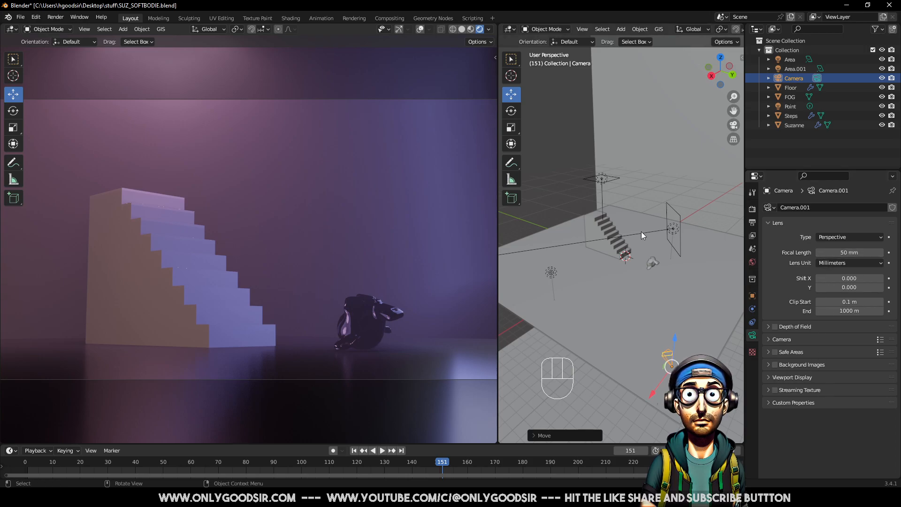
pyautogui.moveTo(38, 463); pyautogui.dragTo(244, 464)
pyautogui.moveTo(308, 277); pyautogui.dragTo(323, 251, button='middle')
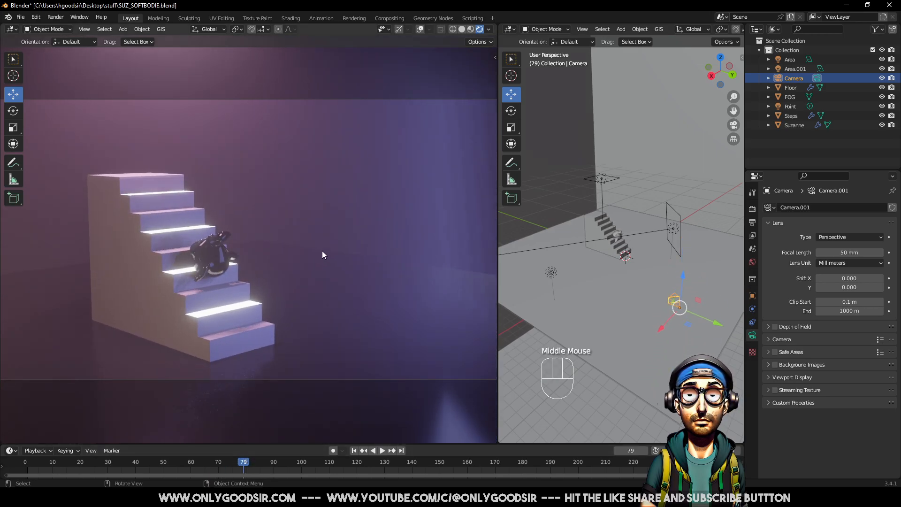
# Set the GLOW material on the Steps to an emission strength of 7.6 and a light blue colour
pyautogui.click(608, 244)
pyautogui.click(790, 220)
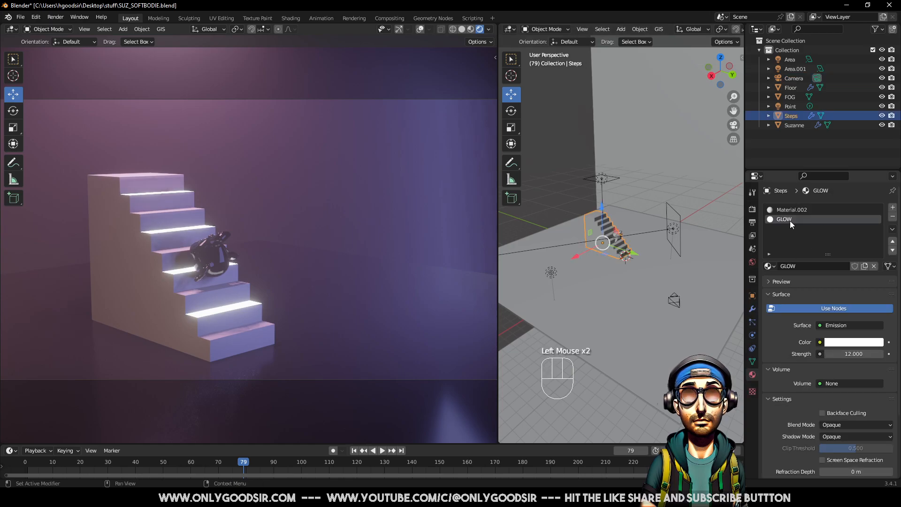
pyautogui.click(853, 355)
pyautogui.write('0')
pyautogui.press('Return')
pyautogui.moveTo(853, 355); pyautogui.dragTo(889, 355)
pyautogui.click(848, 342)
pyautogui.moveTo(834, 250)
pyautogui.mouseDown()
pyautogui.moveTo(861, 223)
pyautogui.moveTo(847, 209)
pyautogui.mouseUp()
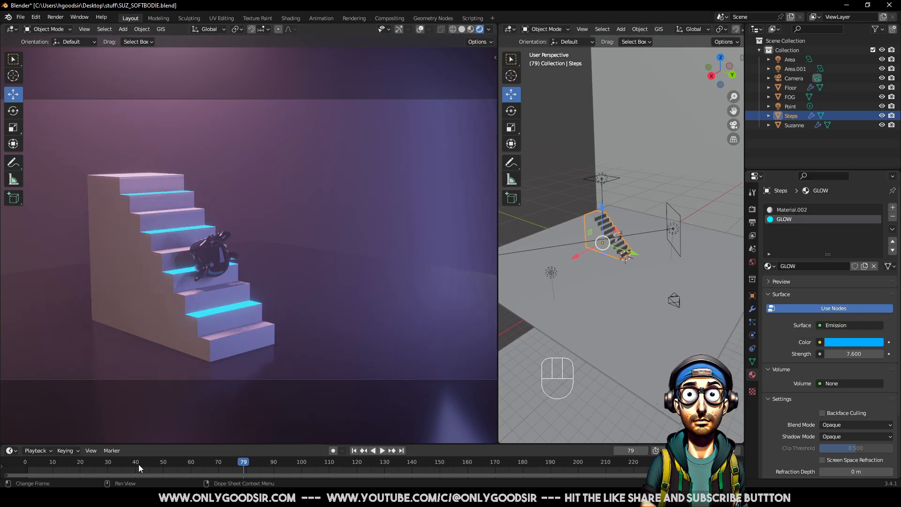
# Scrub to frame 105, orbit the camera down to a low angle near the floor, and move the animation to frame 99
pyautogui.moveTo(321, 332)
pyautogui.mouseDown(button='middle')
pyautogui.moveTo(314, 316)
pyautogui.moveTo(316, 327)
pyautogui.mouseUp(button='middle')
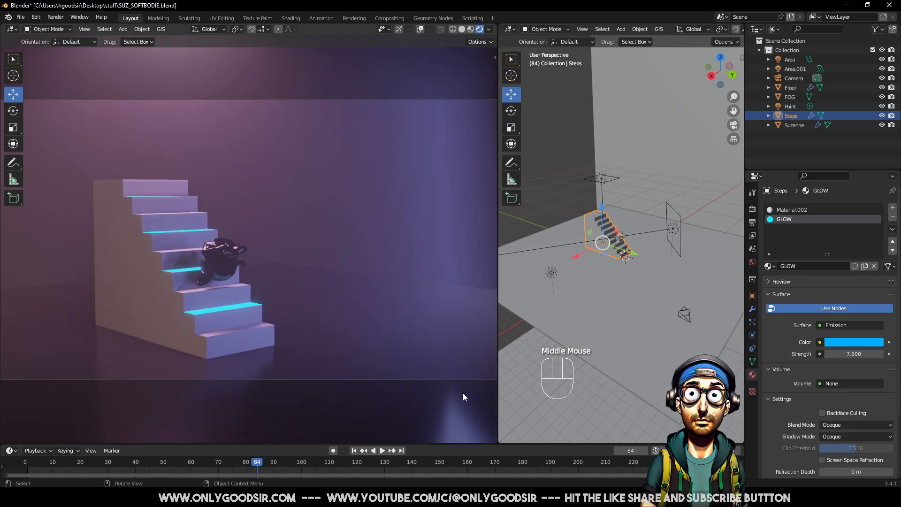
pyautogui.moveTo(45, 464); pyautogui.dragTo(316, 460)
pyautogui.moveTo(275, 310); pyautogui.dragTo(276, 294, button='middle')
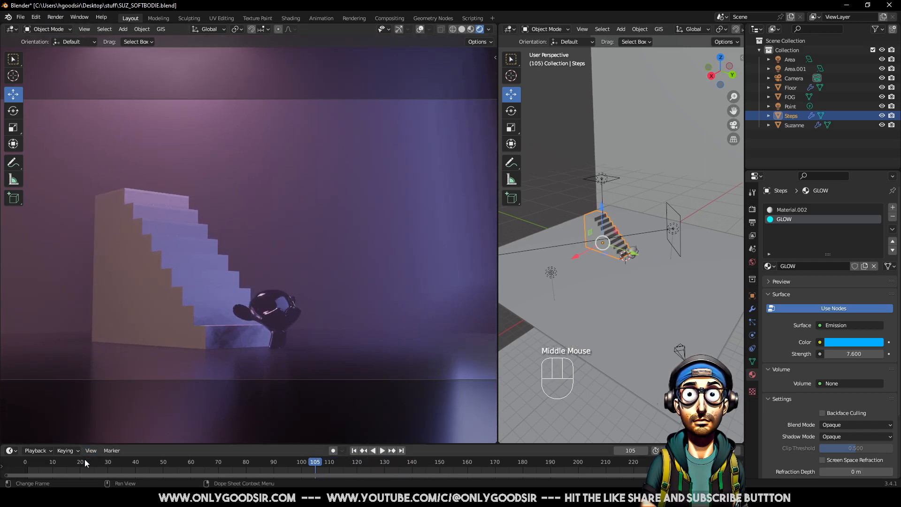
pyautogui.moveTo(43, 463); pyautogui.dragTo(299, 466)
# Change the base color of Suzanne's material to pale green with hue 0.296 and saturation 0.406
pyautogui.click(270, 291)
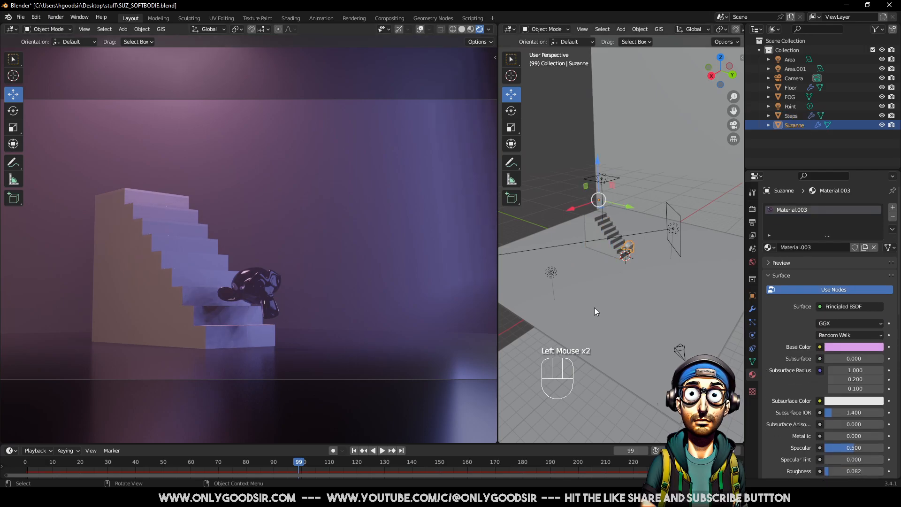
pyautogui.click(853, 347)
pyautogui.moveTo(845, 252); pyautogui.dragTo(809, 265)
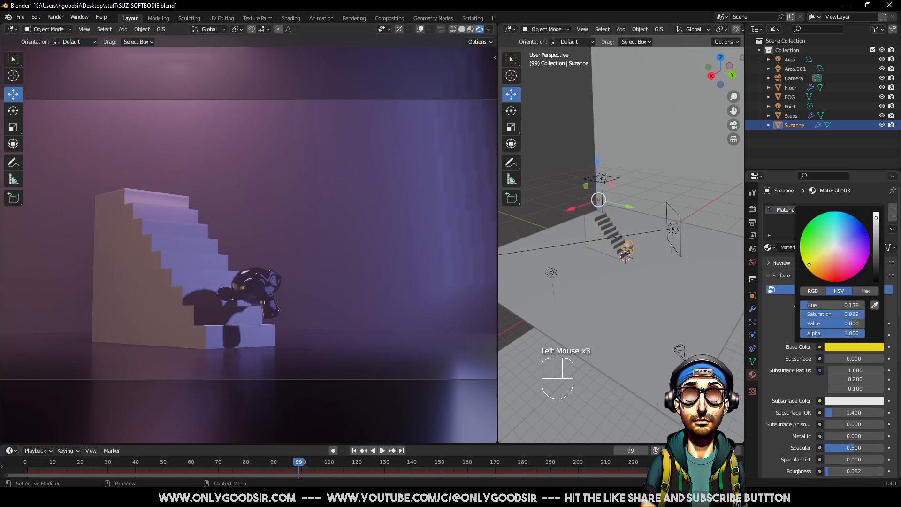
pyautogui.moveTo(816, 224)
pyautogui.mouseDown()
pyautogui.moveTo(832, 249)
pyautogui.moveTo(828, 243)
pyautogui.mouseUp()
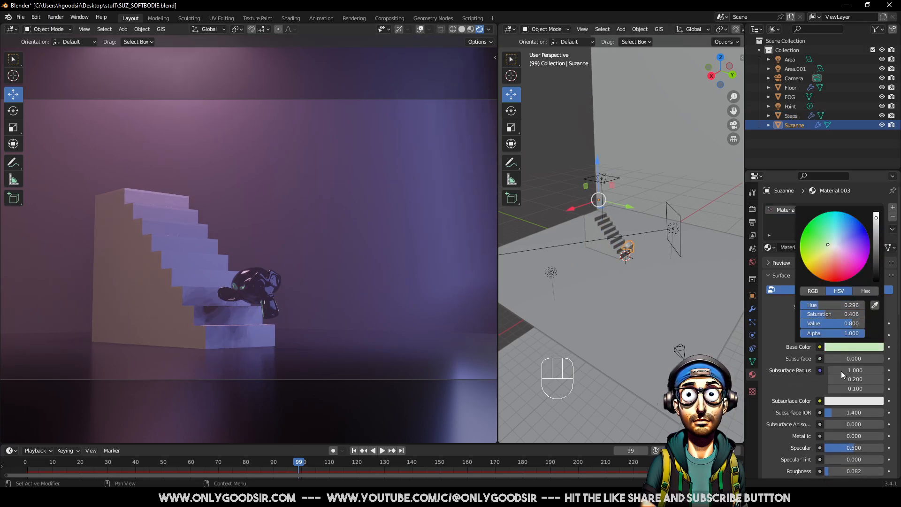
# Give Suzanne's material a magenta emission at strength 14.4 and check the glow at frame 82
pyautogui.moveTo(840, 365); pyautogui.dragTo(841, 271, button='middle')
pyautogui.moveTo(840, 439)
pyautogui.mouseDown(button='middle')
pyautogui.moveTo(841, 357)
pyautogui.moveTo(829, 425)
pyautogui.moveTo(829, 412)
pyautogui.mouseUp(button='middle')
pyautogui.click(845, 401)
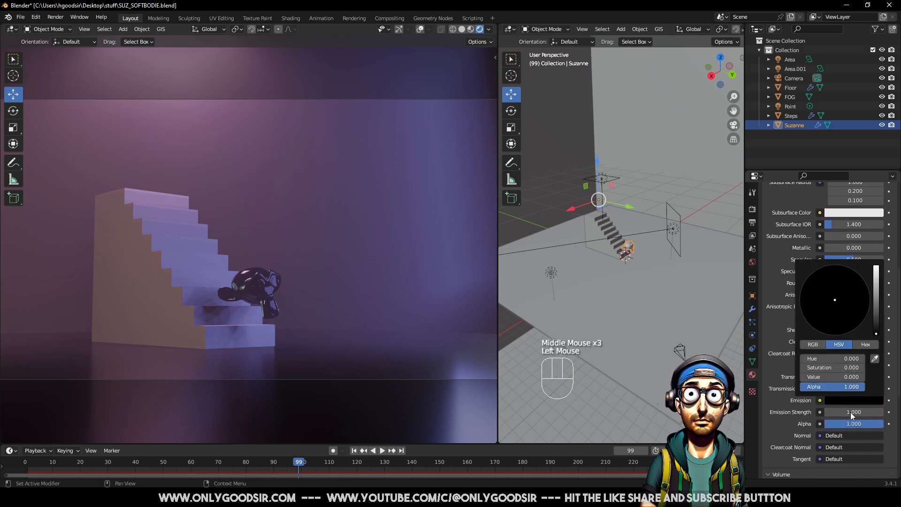
pyautogui.moveTo(852, 412)
pyautogui.mouseDown()
pyautogui.moveTo(878, 413)
pyautogui.moveTo(863, 412)
pyautogui.mouseUp()
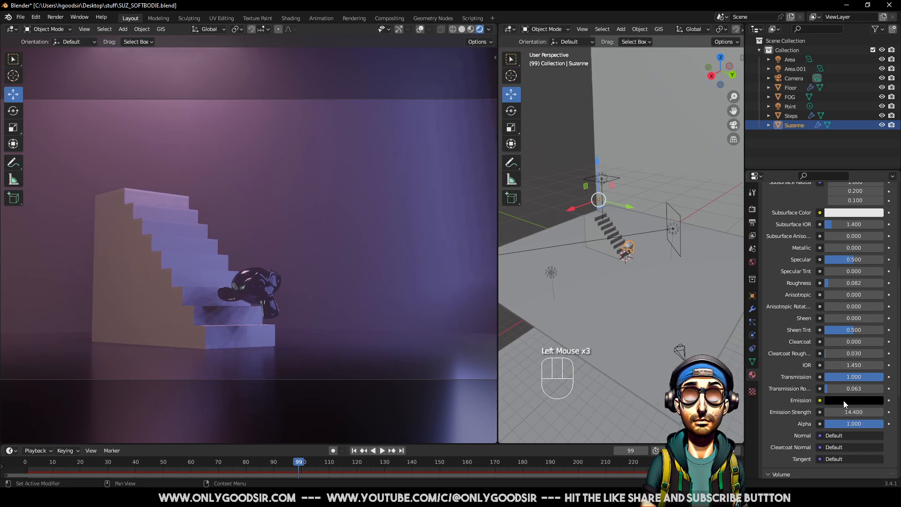
pyautogui.click(845, 400)
pyautogui.moveTo(876, 320); pyautogui.dragTo(876, 274)
pyautogui.click(862, 318)
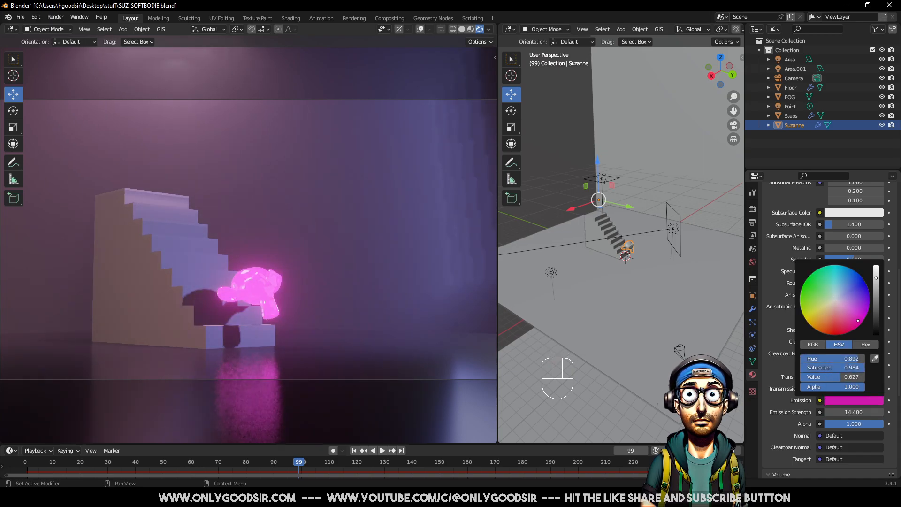
pyautogui.moveTo(88, 465); pyautogui.dragTo(252, 422)
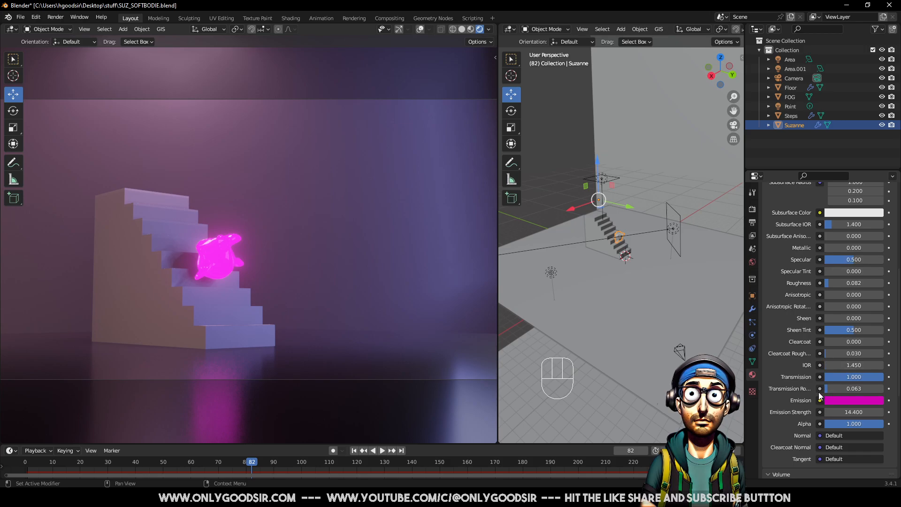
# Set Suzanne's material transmission to 0, its emission strength to 1 and its emission color to black
pyautogui.moveTo(863, 376); pyautogui.dragTo(822, 375)
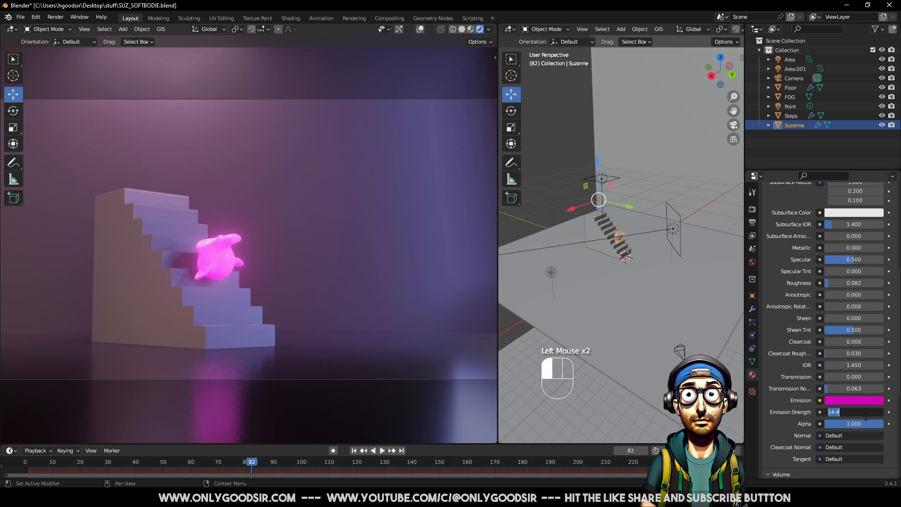
pyautogui.write('1')
pyautogui.press('Return')
pyautogui.click(861, 401)
pyautogui.moveTo(876, 278); pyautogui.dragTo(866, 339)
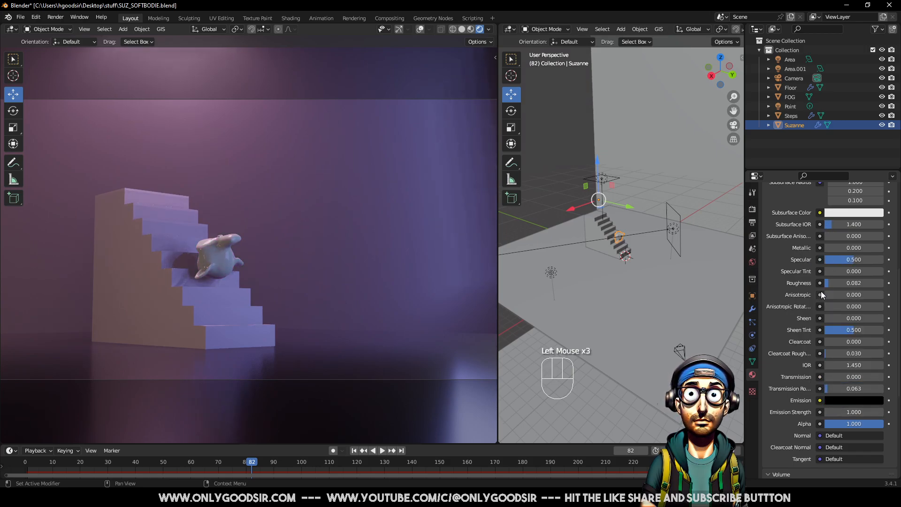
# Set Suzanne's material to metallic 1.000 and roughness 0.546, then scrub the animation to frame 86
pyautogui.moveTo(835, 246); pyautogui.dragTo(876, 249)
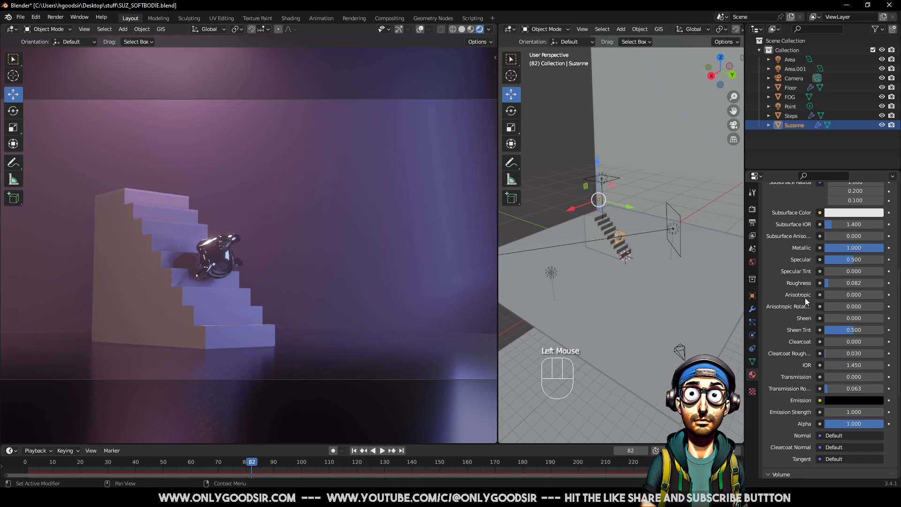
pyautogui.moveTo(35, 463); pyautogui.dragTo(156, 408)
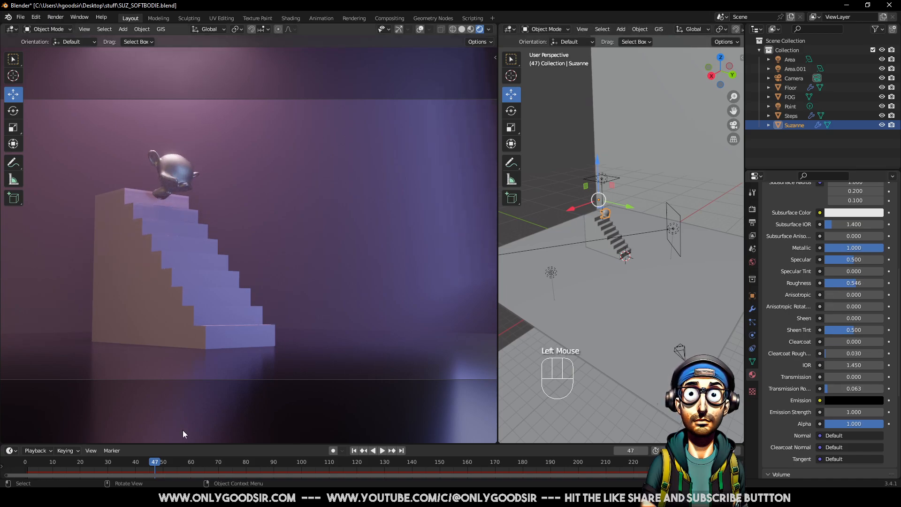
pyautogui.moveTo(38, 468); pyautogui.dragTo(263, 462)
# Change the color of the Area light above the stairs to cyan and play the animation from frame 0
pyautogui.click(612, 179)
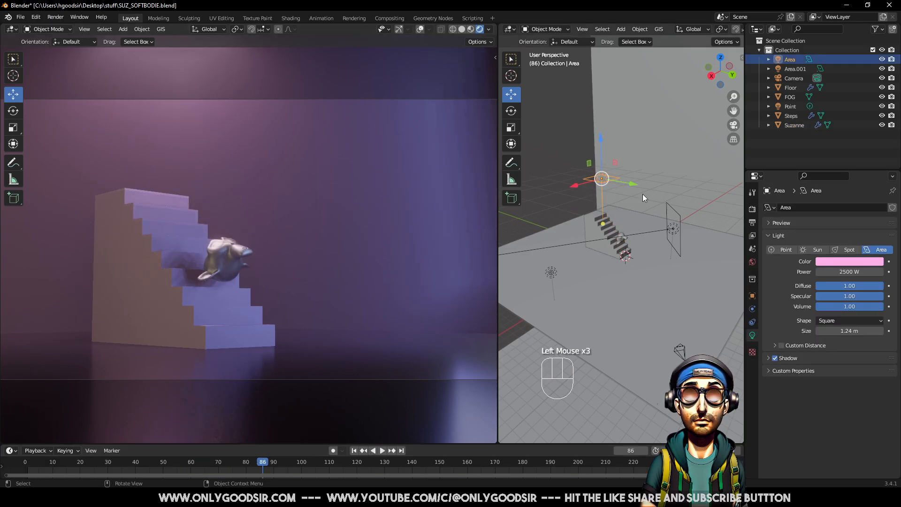
pyautogui.click(863, 263)
pyautogui.moveTo(838, 167)
pyautogui.mouseDown()
pyautogui.moveTo(854, 159)
pyautogui.moveTo(839, 136)
pyautogui.mouseUp()
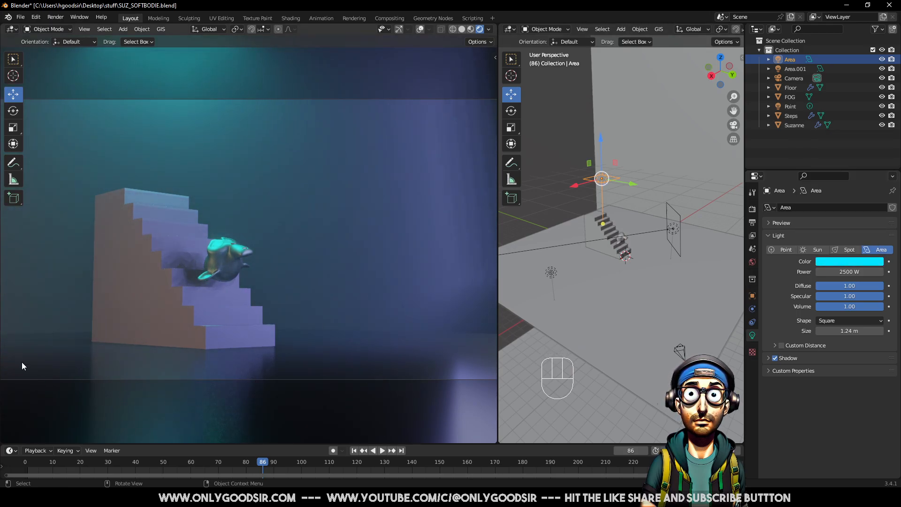
pyautogui.moveTo(46, 460); pyautogui.dragTo(21, 451)
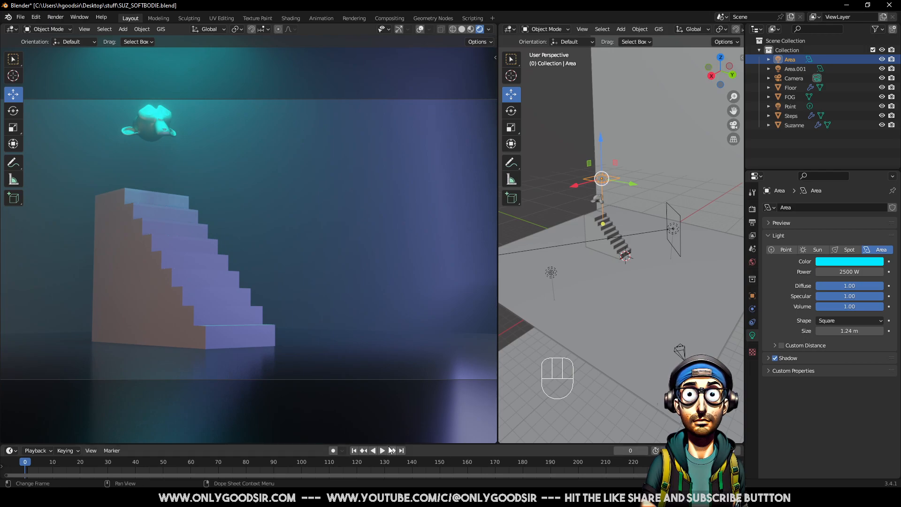
pyautogui.click(383, 451)
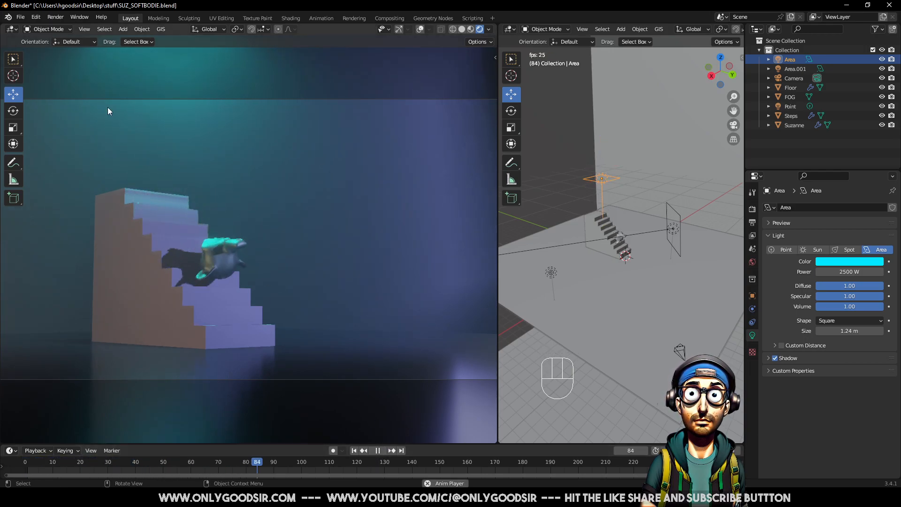
# Render frame 88 as a still image, inspect the whole picture and close the render window
pyautogui.click(83, 29)
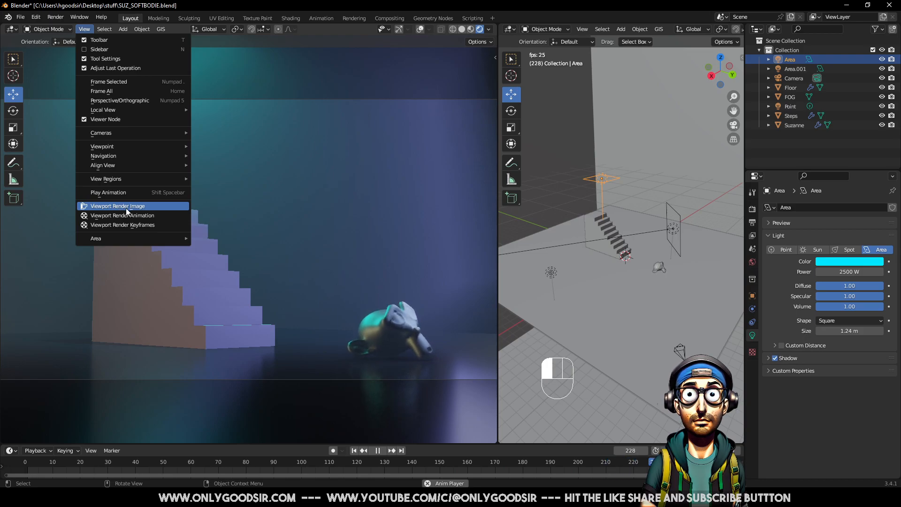
pyautogui.click(58, 19)
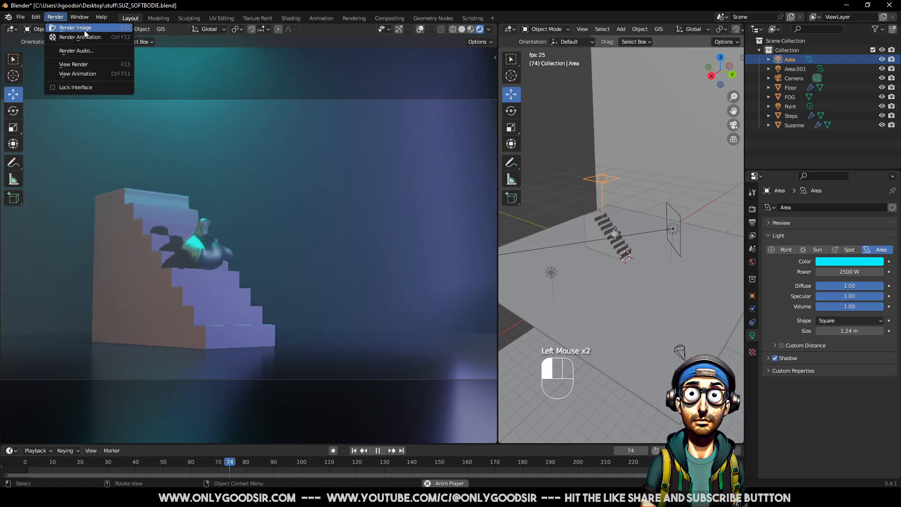
pyautogui.click(75, 28)
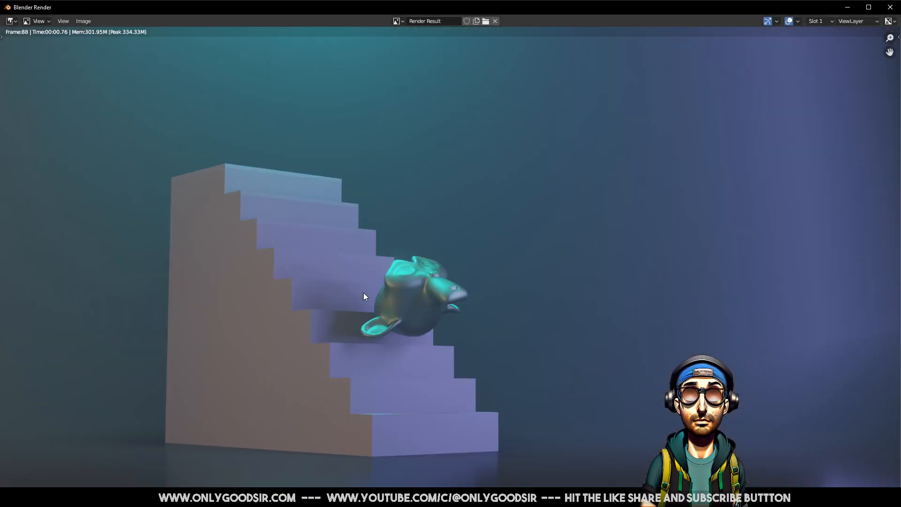
pyautogui.scroll(-2, 420, 327)
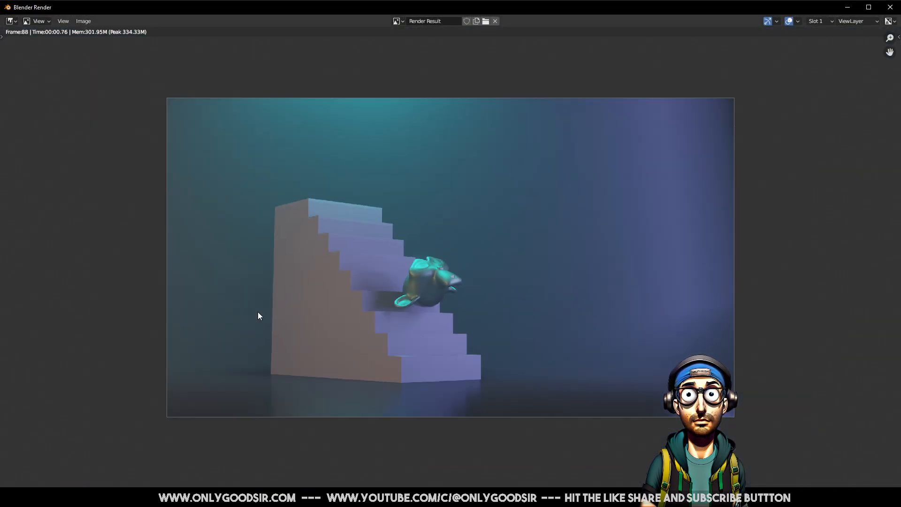
pyautogui.click(891, 8)
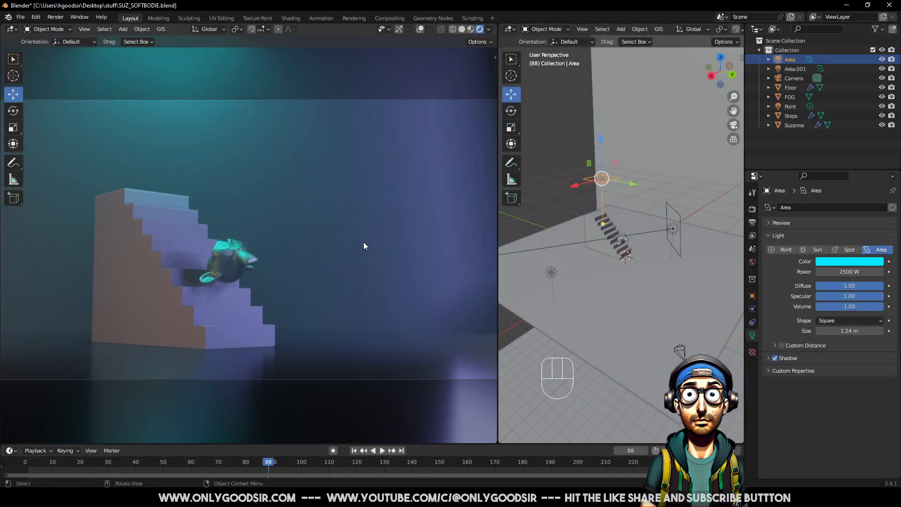